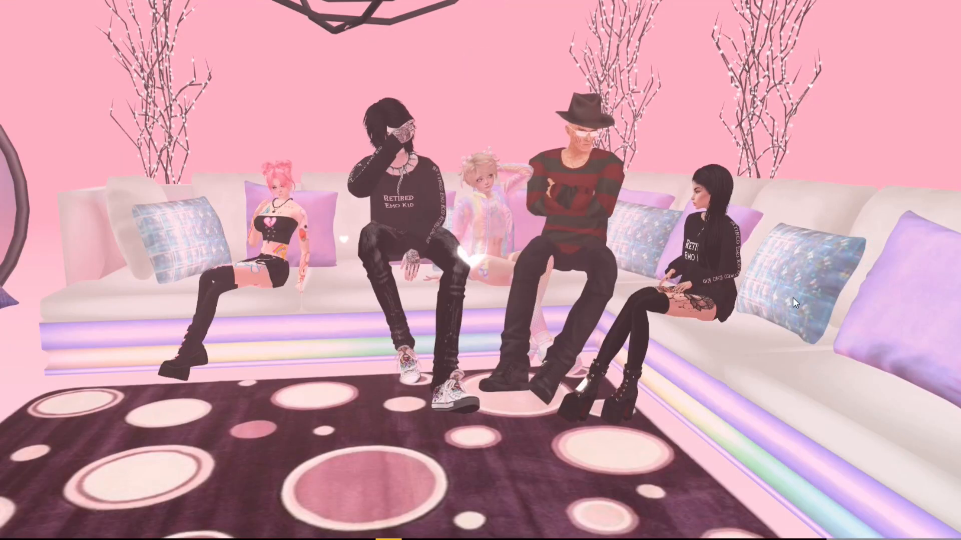
{"action": "scroll", "coordinate": [796, 297], "scroll_direction": "up", "scroll_amount": 3}
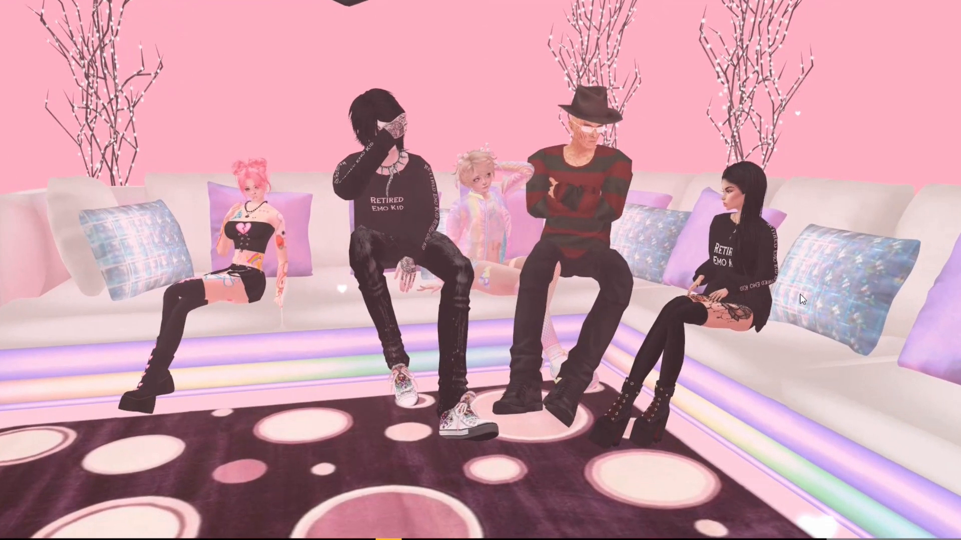
{"action": "scroll", "coordinate": [802, 297], "scroll_direction": "up", "scroll_amount": 1}
{"action": "scroll", "coordinate": [800, 292], "scroll_direction": "up", "scroll_amount": 6}
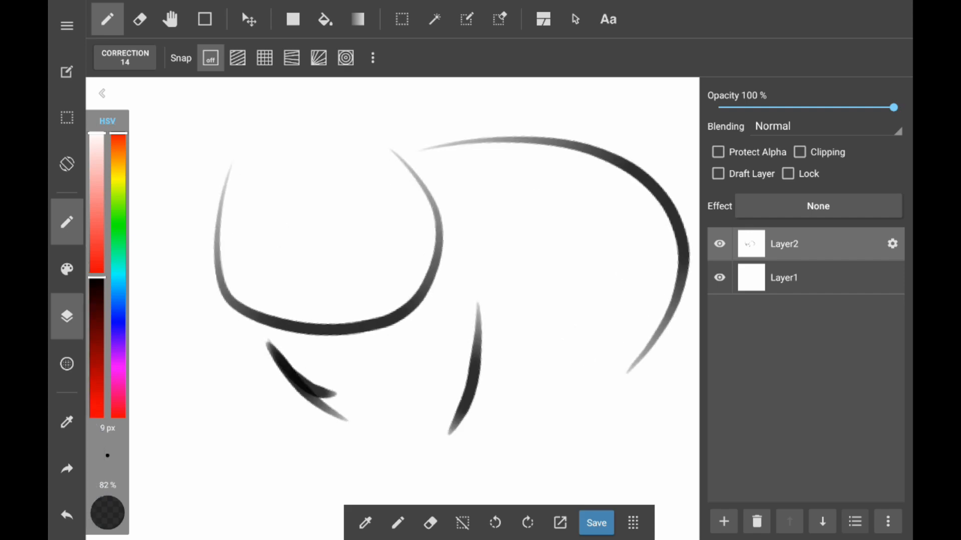
Redo the rough leg strokes of the cow sketch and add the ears and the top of the head
{"action": "left_click", "coordinate": [67, 515]}
{"action": "left_click", "coordinate": [66, 515]}
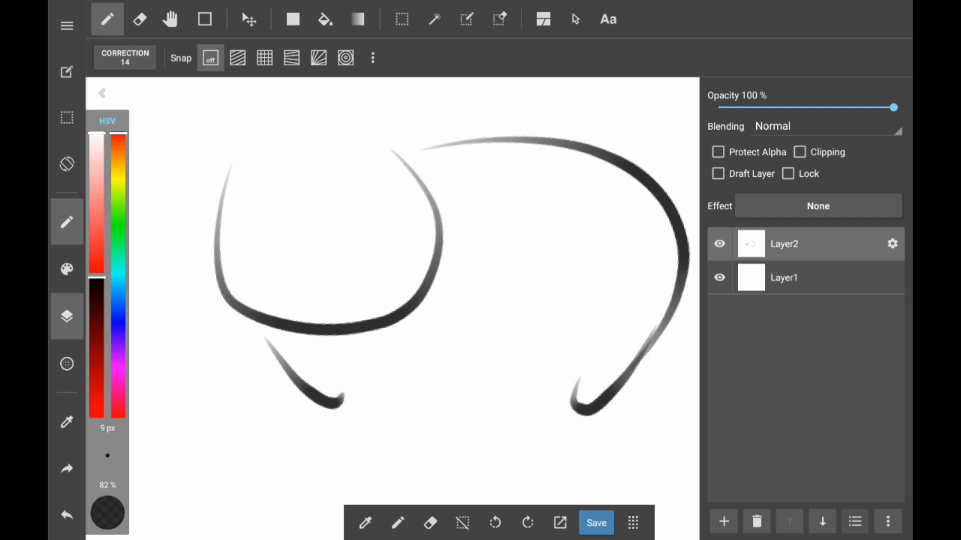
{"action": "scroll", "coordinate": [393, 291], "scroll_direction": "up", "scroll_amount": 1}
{"action": "left_click_drag", "start_coordinate": [288, 168], "coordinate": [293, 165]}
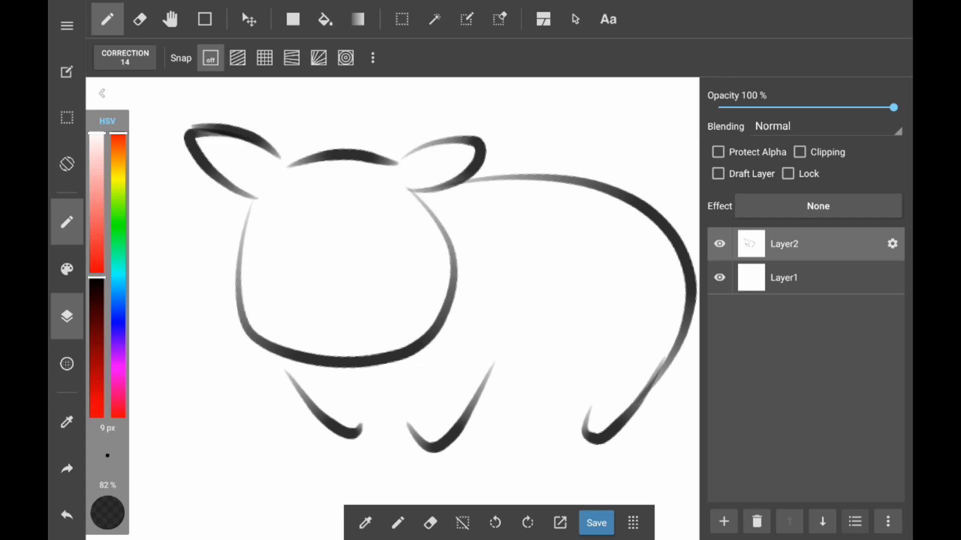
Sketch the inner lines of both ears and undo the first horn attempt beside the right ear
{"action": "left_click", "coordinate": [67, 516]}
{"action": "left_click", "coordinate": [67, 516]}
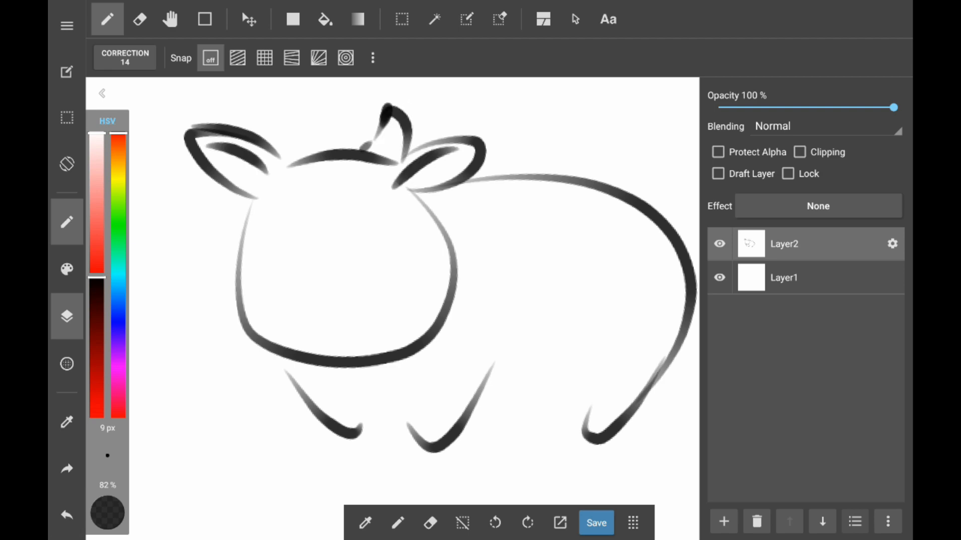
{"action": "left_click", "coordinate": [67, 515]}
{"action": "left_click", "coordinate": [67, 516]}
{"action": "scroll", "coordinate": [392, 250], "scroll_direction": "up", "scroll_amount": 3}
{"action": "left_click", "coordinate": [66, 468]}
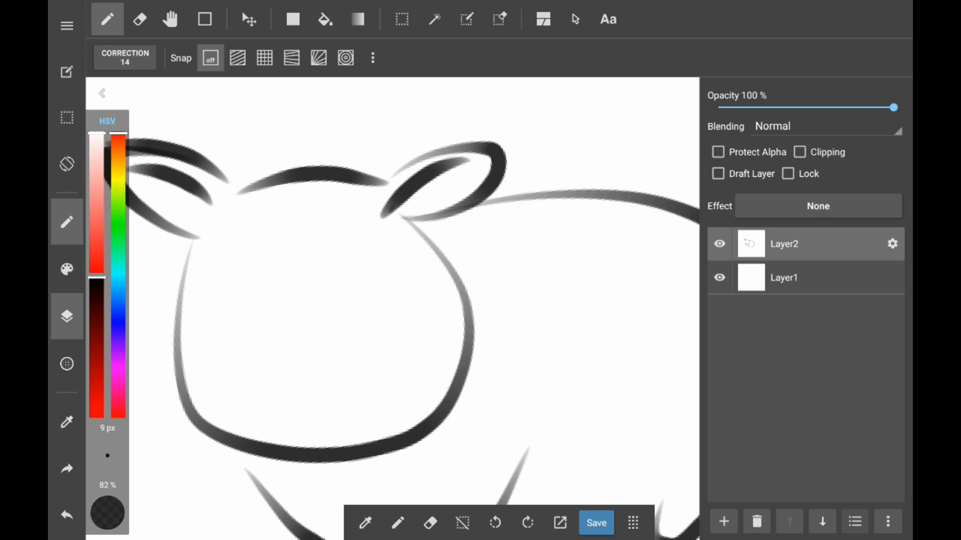
Sketch the cow's horns, muzzle arc, eyes, nostrils and smile, and darken the head outline
{"action": "left_click_drag", "start_coordinate": [310, 293], "coordinate": [280, 296]}
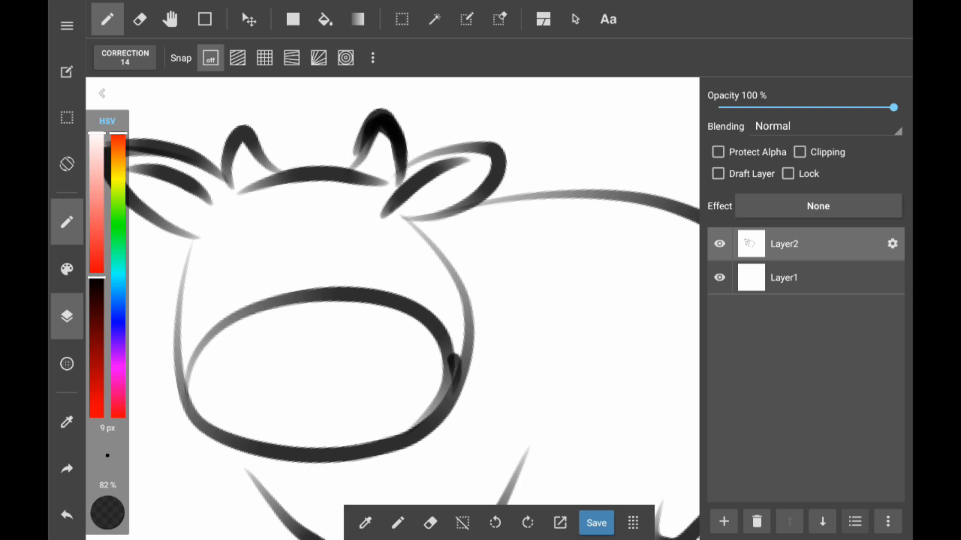
{"action": "mouse_move", "coordinate": [461, 280]}
{"action": "left_mouse_down"}
{"action": "mouse_move", "coordinate": [215, 198]}
{"action": "mouse_move", "coordinate": [175, 425]}
{"action": "left_mouse_up"}
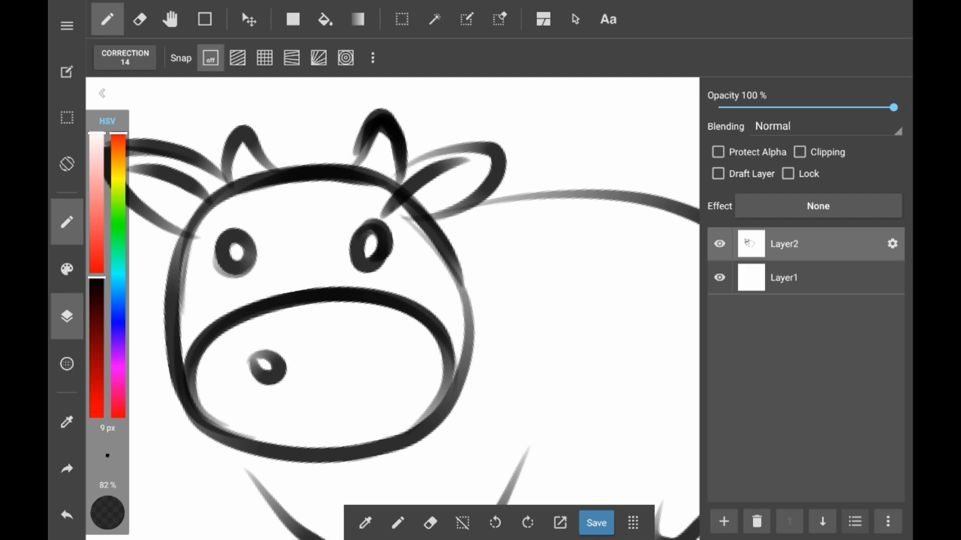
{"action": "mouse_move", "coordinate": [410, 397]}
{"action": "left_mouse_down"}
{"action": "mouse_move", "coordinate": [246, 438]}
{"action": "mouse_move", "coordinate": [193, 391]}
{"action": "left_mouse_up"}
{"action": "scroll", "coordinate": [393, 300], "scroll_direction": "down", "scroll_amount": 4}
{"action": "scroll", "coordinate": [393, 300], "scroll_direction": "up", "scroll_amount": 5}
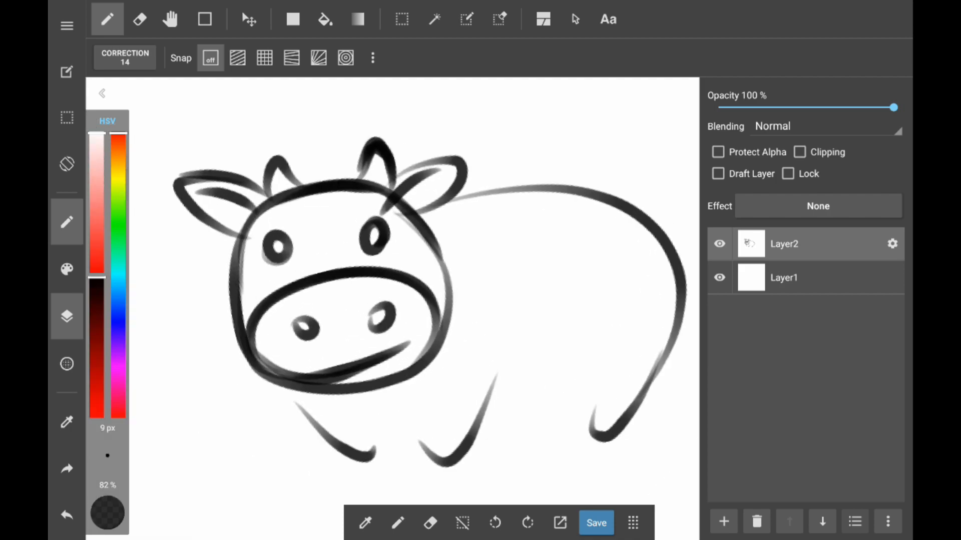
Sketch the connecting curve between the front legs, darken the legs, and draw the belly line
{"action": "left_click_drag", "start_coordinate": [408, 417], "coordinate": [352, 426]}
{"action": "scroll", "coordinate": [390, 300], "scroll_direction": "down", "scroll_amount": 3}
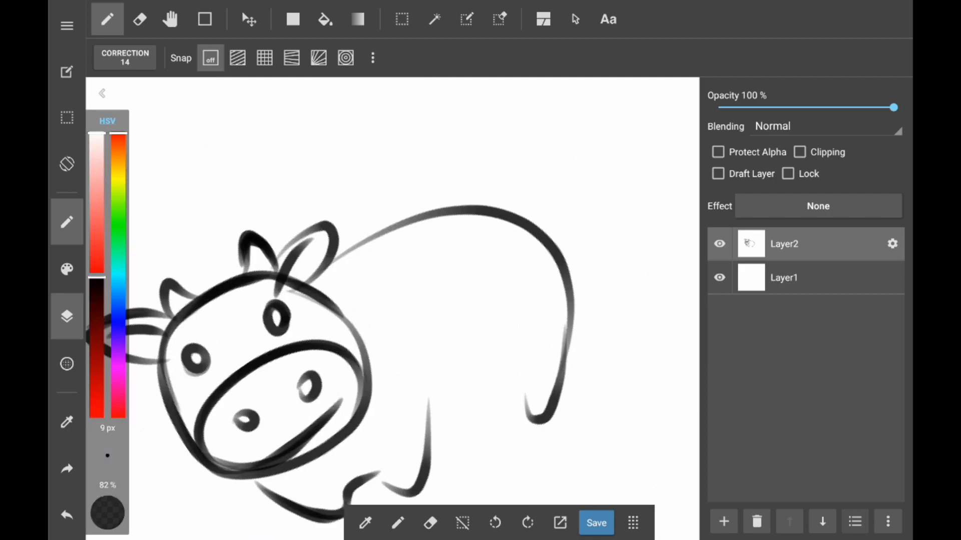
{"action": "scroll", "coordinate": [576, 431], "scroll_direction": "up", "scroll_amount": 2}
{"action": "left_click_drag", "start_coordinate": [493, 350], "coordinate": [355, 433]}
{"action": "scroll", "coordinate": [391, 310], "scroll_direction": "up", "scroll_amount": 4}
{"action": "mouse_move", "coordinate": [434, 323]}
{"action": "left_mouse_down"}
{"action": "mouse_move", "coordinate": [436, 400]}
{"action": "mouse_move", "coordinate": [458, 425]}
{"action": "left_mouse_up"}
{"action": "left_click_drag", "start_coordinate": [316, 341], "coordinate": [366, 393]}
{"action": "scroll", "coordinate": [390, 301], "scroll_direction": "down", "scroll_amount": 5}
Retrace the cow's back down to the hind leg with a tail, and sketch the patches on its body
{"action": "left_click", "coordinate": [67, 515]}
{"action": "scroll", "coordinate": [458, 230], "scroll_direction": "up", "scroll_amount": 2}
{"action": "mouse_move", "coordinate": [336, 165]}
{"action": "left_mouse_down"}
{"action": "mouse_move", "coordinate": [560, 305]}
{"action": "mouse_move", "coordinate": [507, 400]}
{"action": "left_mouse_up"}
{"action": "mouse_move", "coordinate": [328, 164]}
{"action": "left_mouse_down"}
{"action": "mouse_move", "coordinate": [560, 258]}
{"action": "mouse_move", "coordinate": [507, 400]}
{"action": "left_mouse_up"}
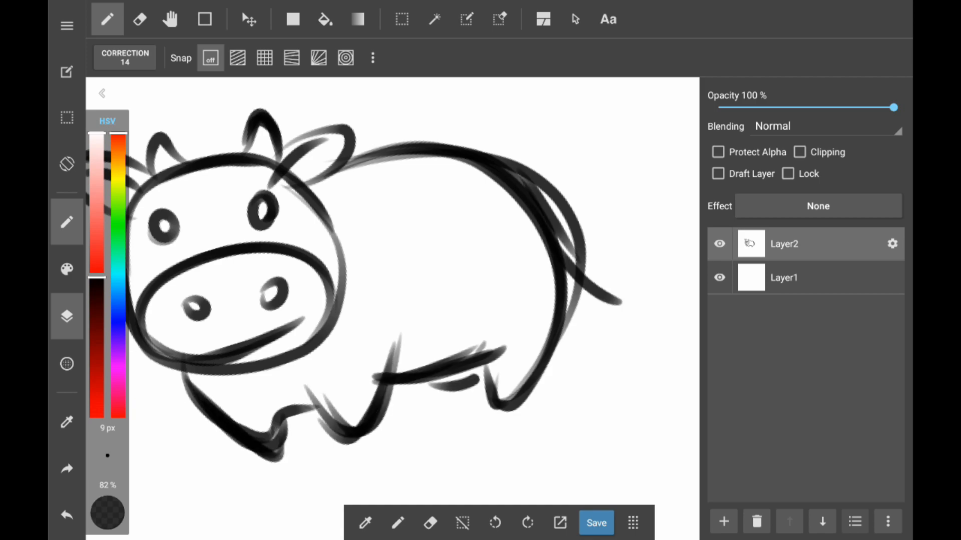
{"action": "mouse_move", "coordinate": [448, 197]}
{"action": "left_mouse_down"}
{"action": "mouse_move", "coordinate": [470, 255]}
{"action": "mouse_move", "coordinate": [481, 187]}
{"action": "left_mouse_up"}
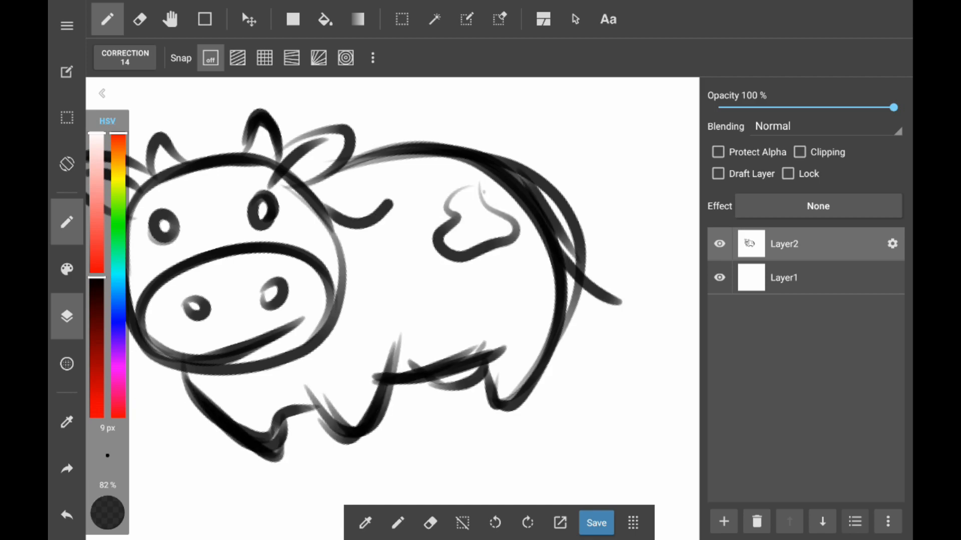
{"action": "left_click_drag", "start_coordinate": [449, 307], "coordinate": [365, 302]}
Lower the sketch layer's opacity to 58% and add a new layer above it
{"action": "left_click_drag", "start_coordinate": [893, 107], "coordinate": [819, 107]}
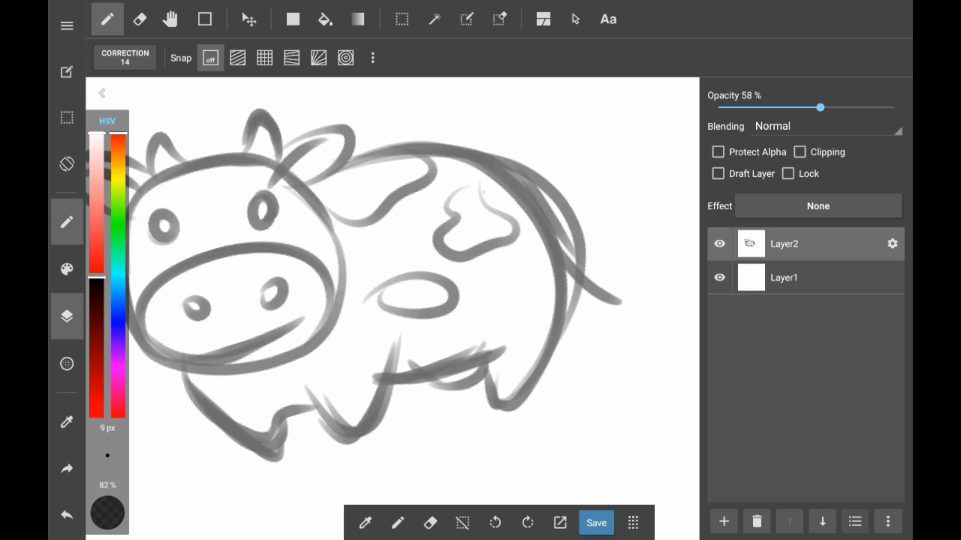
{"action": "left_click", "coordinate": [723, 521]}
{"action": "left_click", "coordinate": [746, 229]}
{"action": "scroll", "coordinate": [392, 309], "scroll_direction": "up", "scroll_amount": 3}
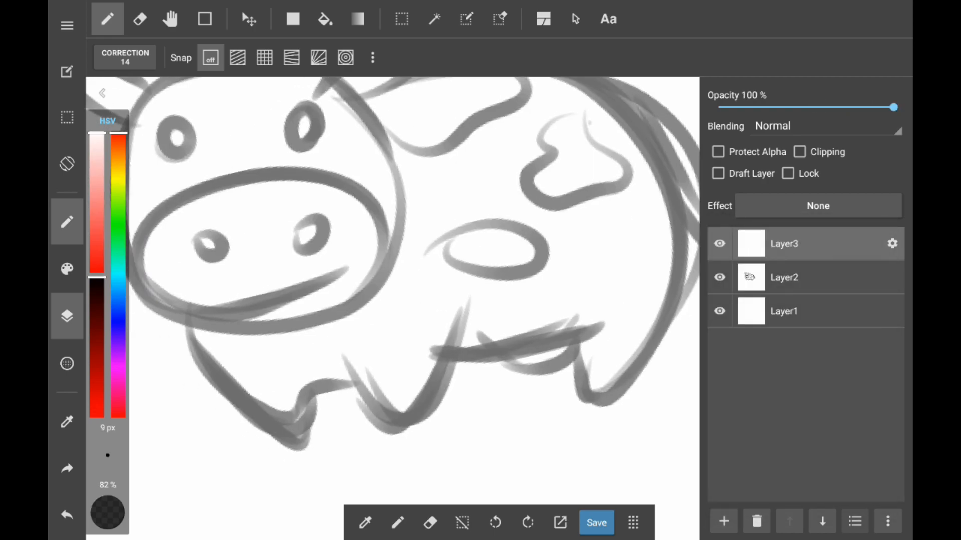
Ink the head outline on Layer3 over the sketch, using Pen (Sharp) at 7 px width
{"action": "left_click", "coordinate": [67, 269]}
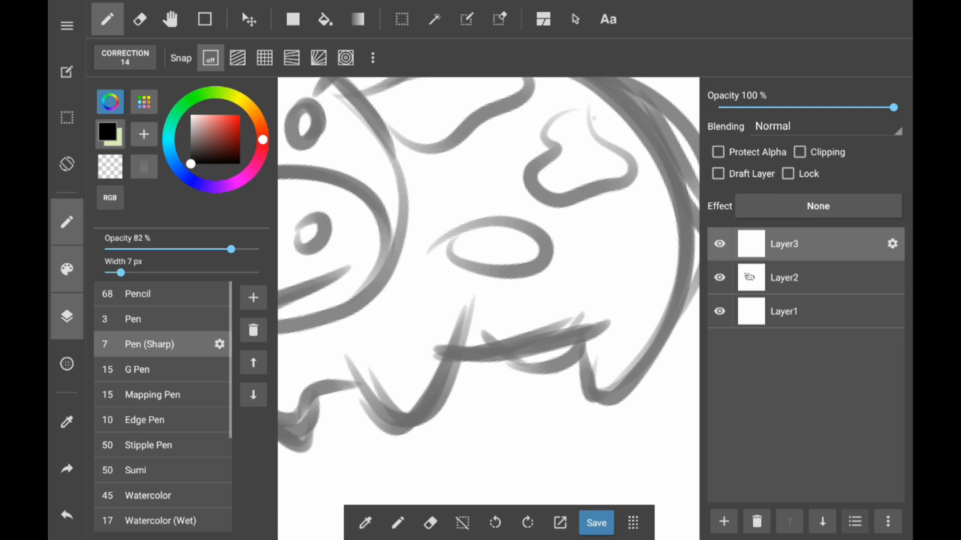
{"action": "left_click", "coordinate": [66, 269]}
{"action": "scroll", "coordinate": [393, 271], "scroll_direction": "up", "scroll_amount": 2}
{"action": "mouse_move", "coordinate": [231, 144]}
{"action": "left_mouse_down"}
{"action": "mouse_move", "coordinate": [221, 392]}
{"action": "mouse_move", "coordinate": [433, 156]}
{"action": "left_mouse_up"}
{"action": "mouse_move", "coordinate": [360, 119]}
{"action": "left_mouse_down"}
{"action": "mouse_move", "coordinate": [323, 115]}
{"action": "mouse_move", "coordinate": [210, 160]}
{"action": "mouse_move", "coordinate": [231, 149]}
{"action": "mouse_move", "coordinate": [181, 281]}
{"action": "left_mouse_up"}
{"action": "left_click", "coordinate": [67, 515]}
{"action": "scroll", "coordinate": [393, 270], "scroll_direction": "up", "scroll_amount": 1}
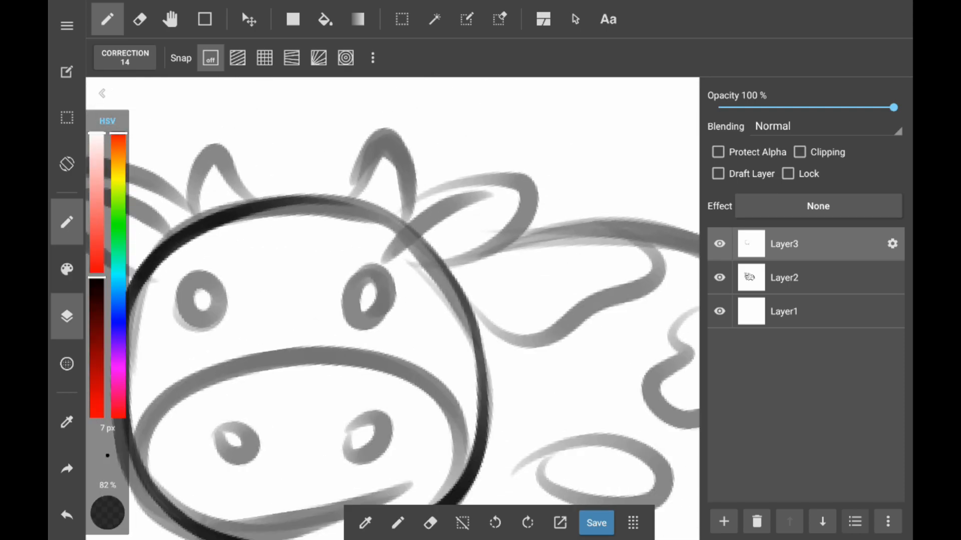
Ink both horns and both ears with their inner lines above the head outline
{"action": "left_click_drag", "start_coordinate": [211, 173], "coordinate": [167, 235]}
{"action": "scroll", "coordinate": [393, 270], "scroll_direction": "down", "scroll_amount": 3}
{"action": "scroll", "coordinate": [393, 270], "scroll_direction": "up", "scroll_amount": 3}
{"action": "left_click_drag", "start_coordinate": [324, 209], "coordinate": [275, 283]}
{"action": "left_click", "coordinate": [66, 515]}
{"action": "left_click_drag", "start_coordinate": [335, 239], "coordinate": [304, 312]}
{"action": "left_click_drag", "start_coordinate": [258, 237], "coordinate": [332, 282]}
{"action": "scroll", "coordinate": [392, 300], "scroll_direction": "down", "scroll_amount": 2}
{"action": "scroll", "coordinate": [393, 300], "scroll_direction": "up", "scroll_amount": 3}
{"action": "mouse_move", "coordinate": [445, 251]}
{"action": "left_mouse_down"}
{"action": "mouse_move", "coordinate": [473, 225]}
{"action": "mouse_move", "coordinate": [490, 319]}
{"action": "left_mouse_up"}
{"action": "left_click", "coordinate": [67, 516]}
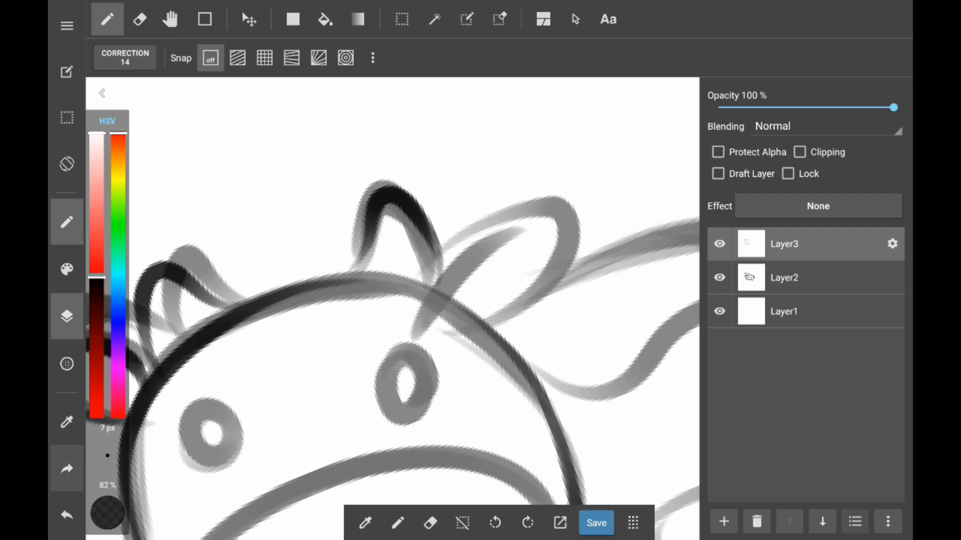
{"action": "scroll", "coordinate": [393, 300], "scroll_direction": "down", "scroll_amount": 3}
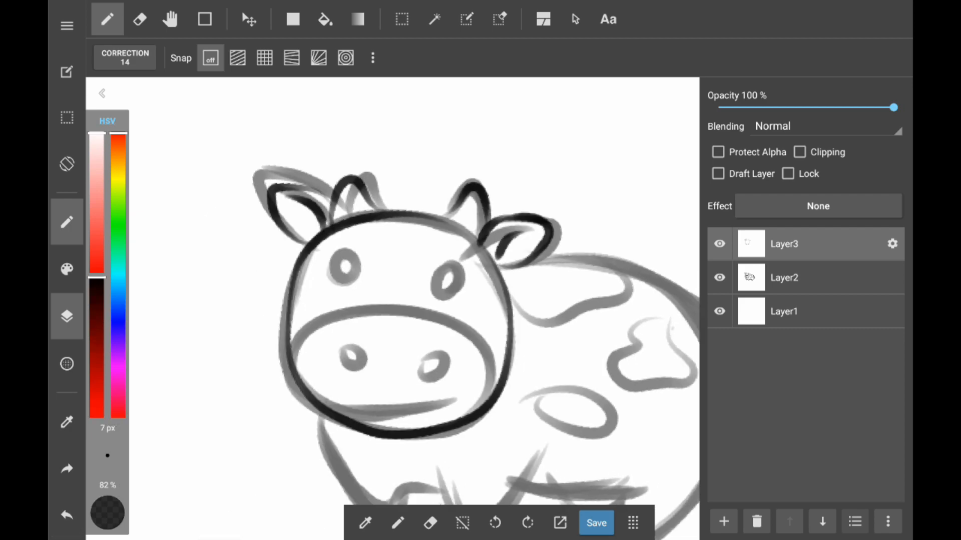
Ink the cow's facial features: the mouth, nostrils, muzzle arc and ring-shaped eyes
{"action": "scroll", "coordinate": [393, 300], "scroll_direction": "up", "scroll_amount": 2}
{"action": "left_click_drag", "start_coordinate": [272, 438], "coordinate": [421, 404]}
{"action": "left_click_drag", "start_coordinate": [375, 342], "coordinate": [378, 344]}
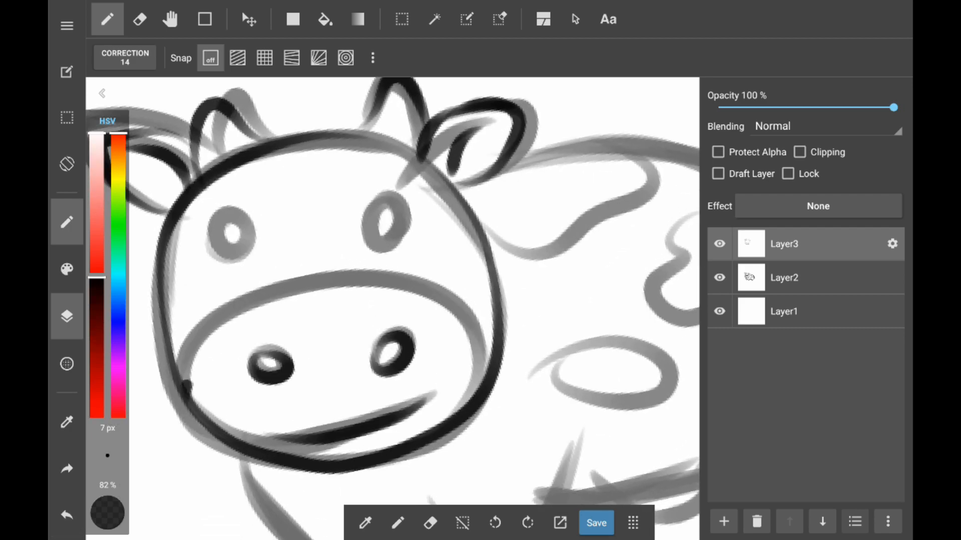
{"action": "left_click_drag", "start_coordinate": [180, 401], "coordinate": [488, 415]}
{"action": "left_click_drag", "start_coordinate": [215, 221], "coordinate": [235, 214]}
{"action": "scroll", "coordinate": [393, 300], "scroll_direction": "down", "scroll_amount": 2}
{"action": "scroll", "coordinate": [392, 300], "scroll_direction": "up", "scroll_amount": 2}
{"action": "mouse_move", "coordinate": [328, 354]}
{"action": "left_mouse_down"}
{"action": "mouse_move", "coordinate": [369, 416]}
{"action": "mouse_move", "coordinate": [481, 287]}
{"action": "left_mouse_up"}
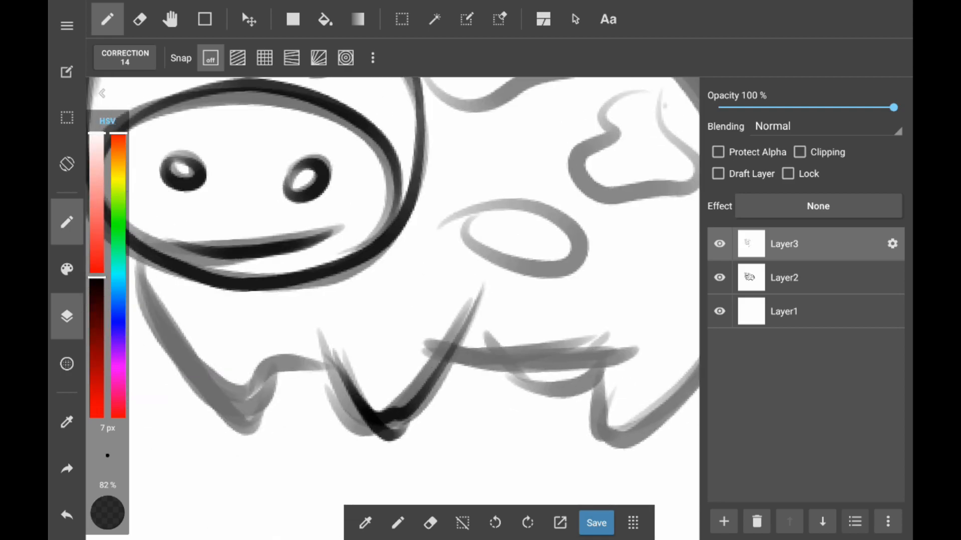
{"action": "left_click_drag", "start_coordinate": [247, 444], "coordinate": [139, 263]}
{"action": "mouse_move", "coordinate": [235, 427]}
{"action": "left_mouse_down"}
{"action": "mouse_move", "coordinate": [257, 422]}
{"action": "mouse_move", "coordinate": [271, 383]}
{"action": "mouse_move", "coordinate": [141, 263]}
{"action": "left_mouse_up"}
{"action": "left_click_drag", "start_coordinate": [325, 388], "coordinate": [313, 385]}
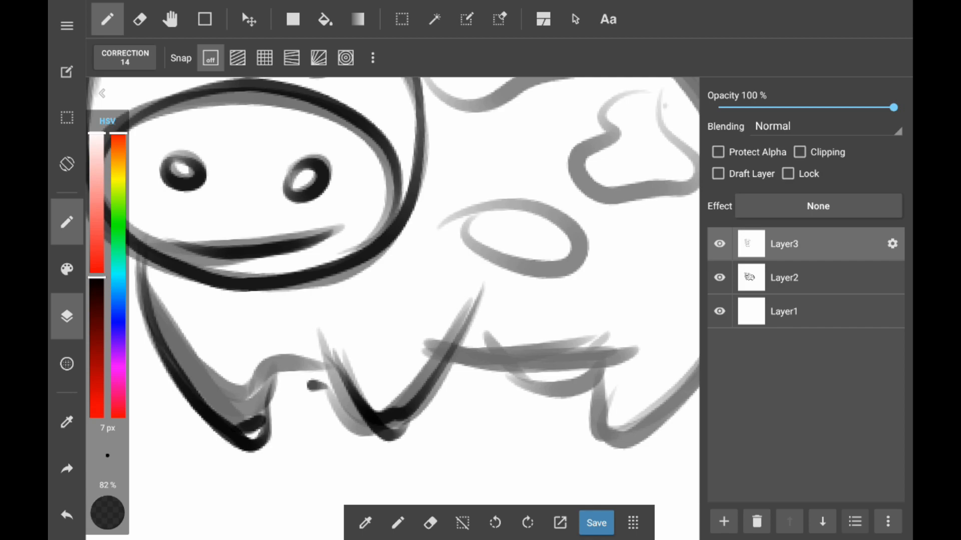
{"action": "scroll", "coordinate": [393, 309], "scroll_direction": "down", "scroll_amount": 2}
{"action": "left_click", "coordinate": [66, 515]}
{"action": "left_click", "coordinate": [67, 515]}
{"action": "left_click", "coordinate": [67, 515]}
{"action": "left_click", "coordinate": [67, 514]}
{"action": "left_click", "coordinate": [66, 515]}
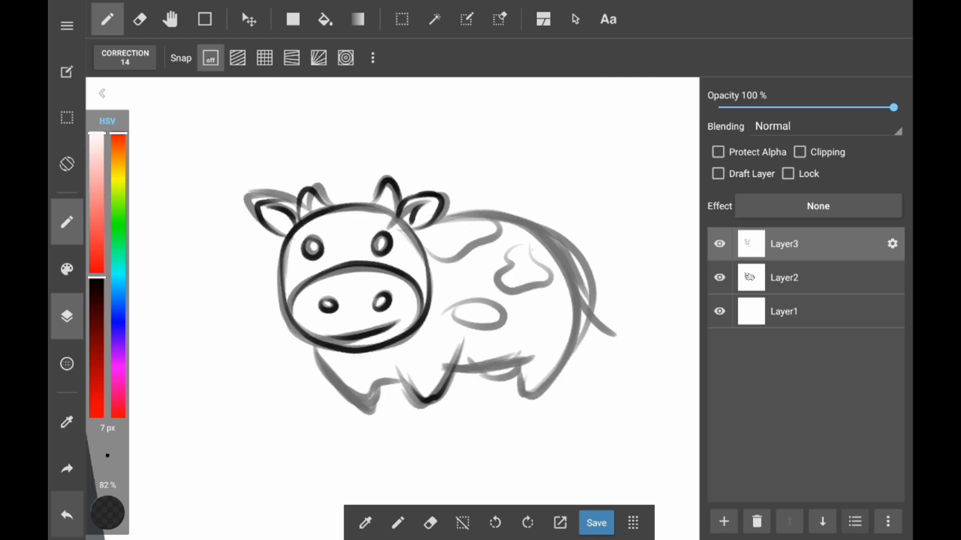
Ink both front legs with notched hooves and the curve connecting them
{"action": "scroll", "coordinate": [393, 309], "scroll_direction": "up", "scroll_amount": 2}
{"action": "mouse_move", "coordinate": [481, 257]}
{"action": "left_mouse_down"}
{"action": "mouse_move", "coordinate": [343, 398]}
{"action": "mouse_move", "coordinate": [289, 310]}
{"action": "left_mouse_up"}
{"action": "mouse_move", "coordinate": [280, 372]}
{"action": "left_mouse_down"}
{"action": "mouse_move", "coordinate": [270, 412]}
{"action": "mouse_move", "coordinate": [130, 352]}
{"action": "left_mouse_up"}
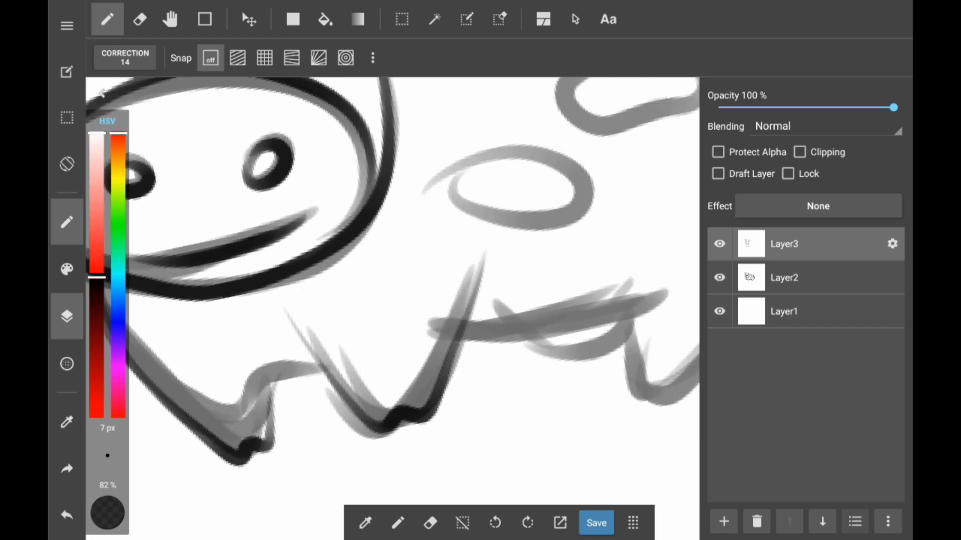
{"action": "scroll", "coordinate": [393, 300], "scroll_direction": "down", "scroll_amount": 1}
{"action": "left_click_drag", "start_coordinate": [207, 272], "coordinate": [237, 360]}
{"action": "scroll", "coordinate": [393, 309], "scroll_direction": "up", "scroll_amount": 2}
{"action": "mouse_move", "coordinate": [364, 373]}
{"action": "left_mouse_down"}
{"action": "mouse_move", "coordinate": [282, 386]}
{"action": "mouse_move", "coordinate": [270, 470]}
{"action": "left_mouse_up"}
Ink the belly line from the front leg, curving upward into the hind leg
{"action": "scroll", "coordinate": [393, 309], "scroll_direction": "down", "scroll_amount": 1}
{"action": "mouse_move", "coordinate": [494, 204]}
{"action": "left_mouse_down"}
{"action": "mouse_move", "coordinate": [476, 332]}
{"action": "mouse_move", "coordinate": [368, 426]}
{"action": "left_mouse_up"}
{"action": "scroll", "coordinate": [393, 309], "scroll_direction": "up", "scroll_amount": 2}
{"action": "left_click_drag", "start_coordinate": [345, 361], "coordinate": [381, 392]}
{"action": "left_click", "coordinate": [66, 514]}
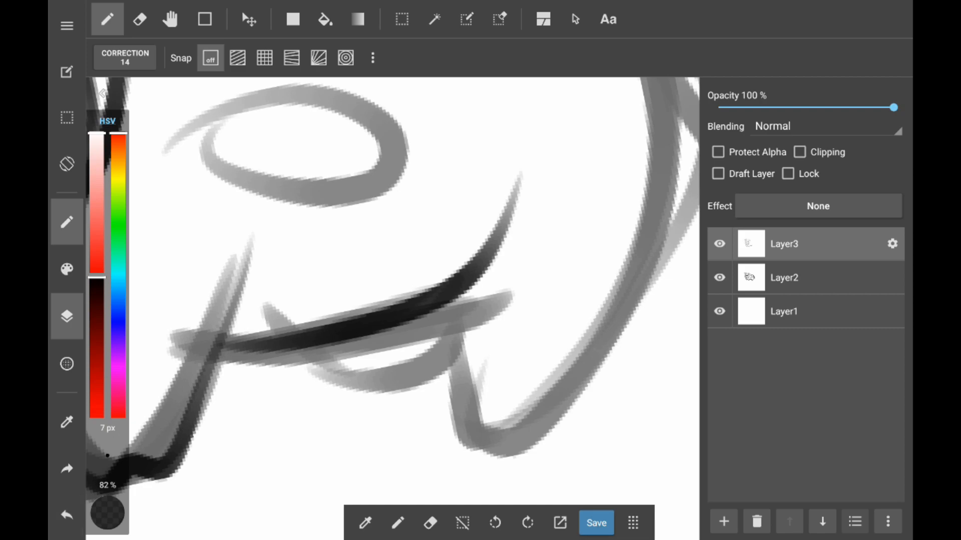
Set the pen width to 3 px and ink the small udder under the belly
{"action": "left_click", "coordinate": [67, 268]}
{"action": "left_click", "coordinate": [66, 515]}
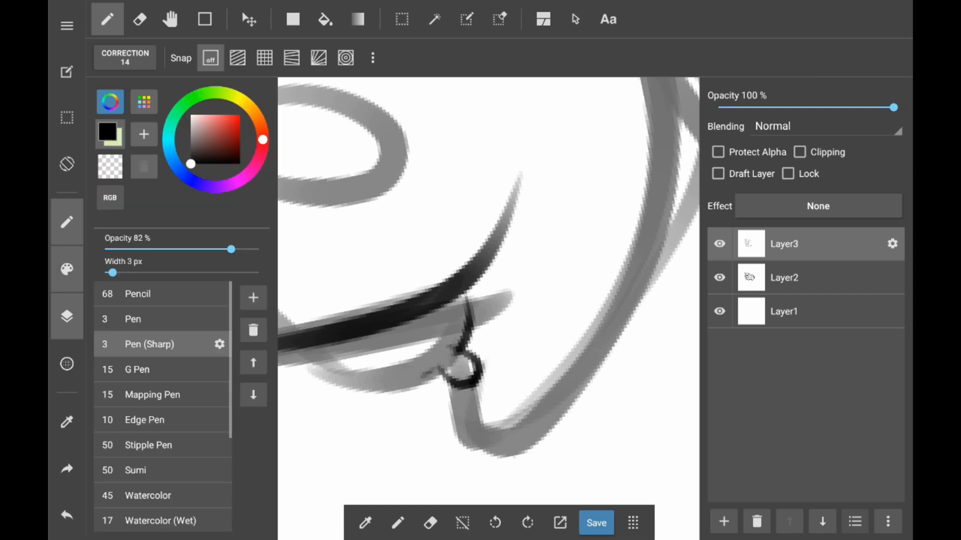
{"action": "scroll", "coordinate": [488, 282], "scroll_direction": "down", "scroll_amount": 3}
Set the pen width to 7 px and ink the back outline down to the hind leg, plus the tail
{"action": "left_click_drag", "start_coordinate": [112, 273], "coordinate": [121, 273]}
{"action": "left_click", "coordinate": [66, 468]}
{"action": "scroll", "coordinate": [488, 282], "scroll_direction": "up", "scroll_amount": 2}
{"action": "mouse_move", "coordinate": [369, 91]}
{"action": "left_mouse_down"}
{"action": "mouse_move", "coordinate": [583, 297]}
{"action": "mouse_move", "coordinate": [558, 385]}
{"action": "left_mouse_up"}
{"action": "left_click_drag", "start_coordinate": [575, 270], "coordinate": [565, 385]}
{"action": "left_click_drag", "start_coordinate": [563, 381], "coordinate": [608, 411]}
{"action": "scroll", "coordinate": [488, 283], "scroll_direction": "down", "scroll_amount": 4}
{"action": "scroll", "coordinate": [488, 282], "scroll_direction": "up", "scroll_amount": 6}
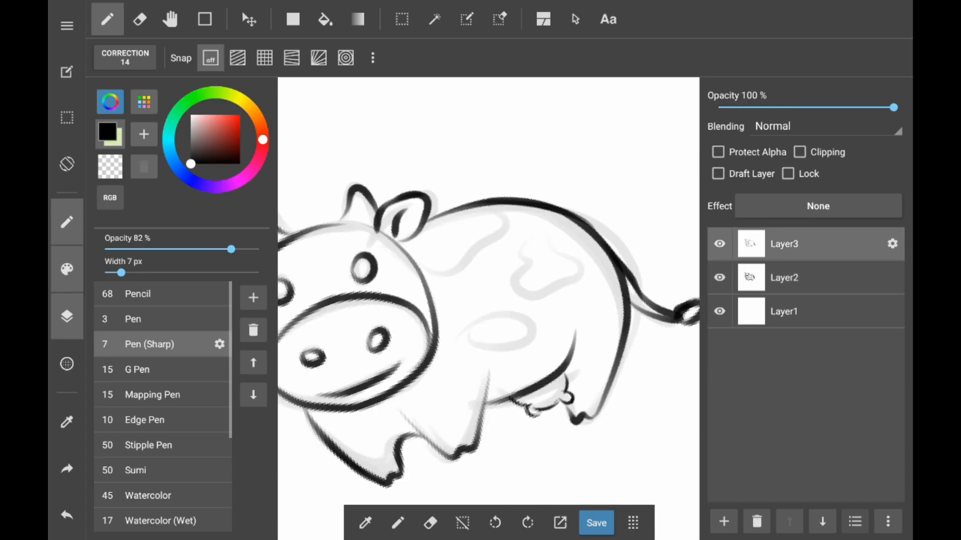
Reduce the pen width to 4 px and ink the hind leg's inner edge below the udder
{"action": "left_click_drag", "start_coordinate": [331, 342], "coordinate": [375, 384]}
{"action": "left_click_drag", "start_coordinate": [511, 318], "coordinate": [489, 381]}
{"action": "left_click_drag", "start_coordinate": [121, 272], "coordinate": [114, 273]}
{"action": "scroll", "coordinate": [488, 309], "scroll_direction": "up", "scroll_amount": 3}
{"action": "left_click_drag", "start_coordinate": [383, 400], "coordinate": [523, 408]}
Erase the excess line bits around the udder with the 1 px eraser
{"action": "left_click", "coordinate": [139, 19]}
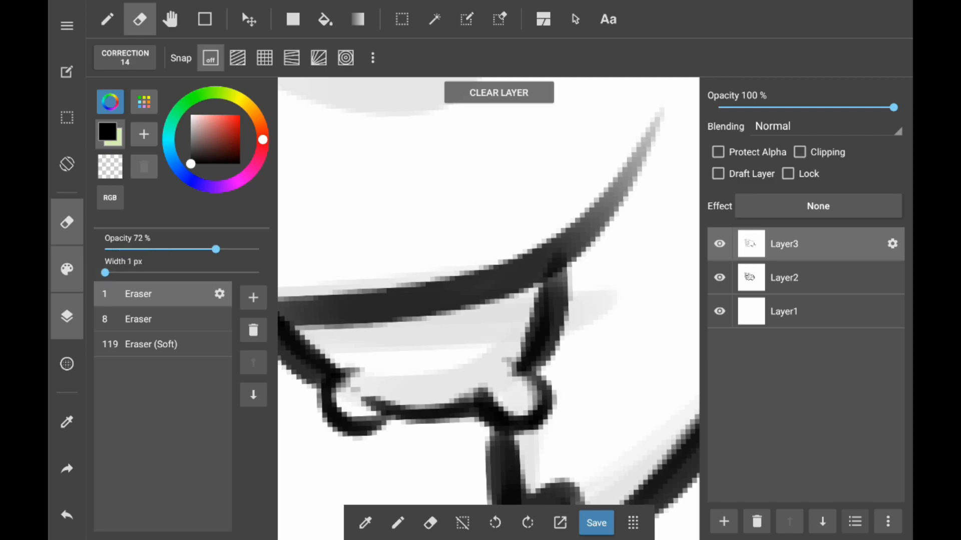
{"action": "left_click_drag", "start_coordinate": [354, 391], "coordinate": [376, 402]}
{"action": "scroll", "coordinate": [488, 309], "scroll_direction": "up", "scroll_amount": 2}
{"action": "scroll", "coordinate": [488, 309], "scroll_direction": "down", "scroll_amount": 1}
Ink the inner edge of the right front leg down to its hoof with the 4 px pen
{"action": "left_click", "coordinate": [107, 19]}
{"action": "scroll", "coordinate": [488, 309], "scroll_direction": "down", "scroll_amount": 2}
{"action": "left_click_drag", "start_coordinate": [475, 218], "coordinate": [493, 484]}
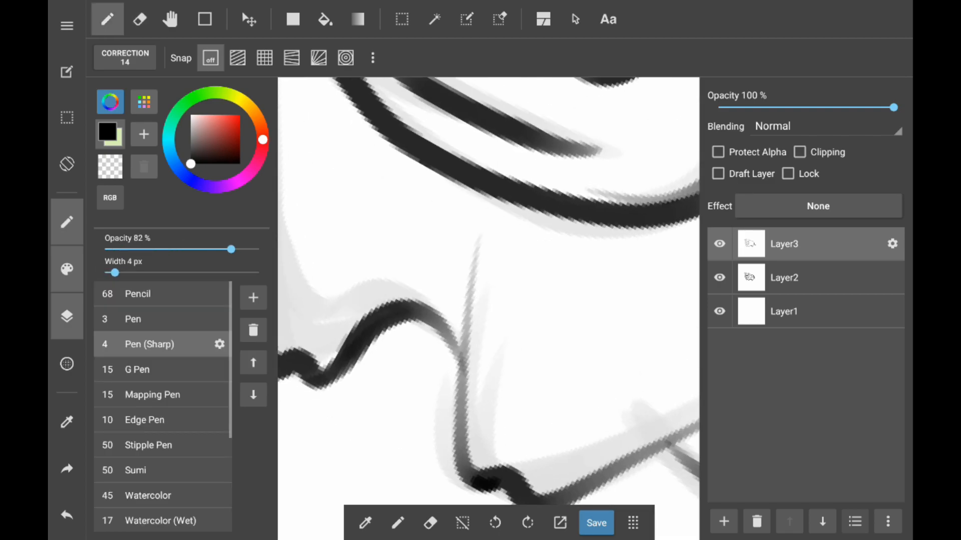
Erase stray line ends around the front legs with the 3 px eraser
{"action": "left_click", "coordinate": [140, 19]}
{"action": "scroll", "coordinate": [488, 308], "scroll_direction": "up", "scroll_amount": 2}
{"action": "left_click_drag", "start_coordinate": [532, 281], "coordinate": [503, 347]}
{"action": "mouse_move", "coordinate": [435, 237]}
{"action": "left_mouse_down"}
{"action": "mouse_move", "coordinate": [530, 263]}
{"action": "mouse_move", "coordinate": [490, 400]}
{"action": "left_mouse_up"}
{"action": "left_click", "coordinate": [108, 19]}
{"action": "scroll", "coordinate": [488, 309], "scroll_direction": "down", "scroll_amount": 3}
Erase overlapping line bits around the cow's head and chin with the 3 px eraser
{"action": "left_click", "coordinate": [139, 19]}
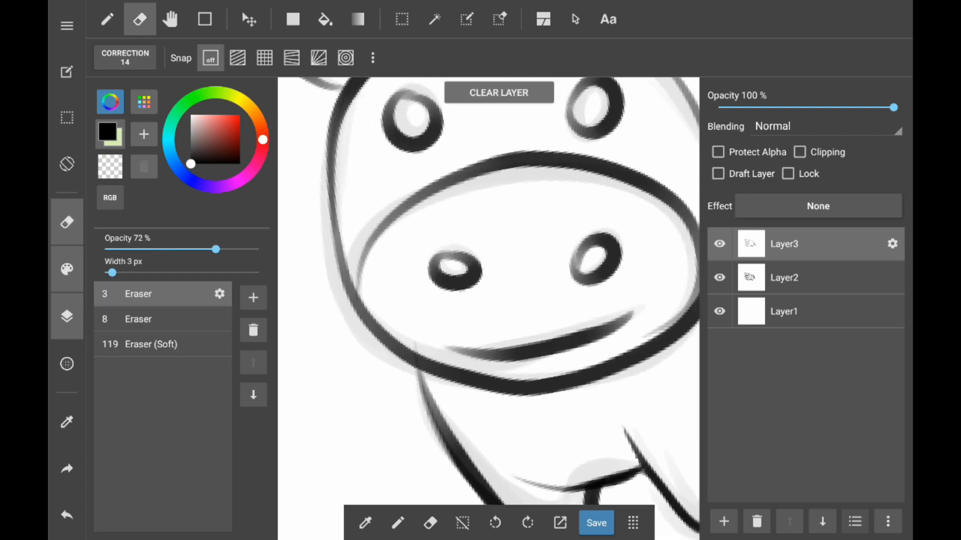
{"action": "left_click_drag", "start_coordinate": [613, 335], "coordinate": [543, 357]}
{"action": "scroll", "coordinate": [488, 309], "scroll_direction": "up", "scroll_amount": 4}
{"action": "left_click_drag", "start_coordinate": [328, 272], "coordinate": [458, 313]}
{"action": "left_click", "coordinate": [107, 19]}
{"action": "scroll", "coordinate": [488, 309], "scroll_direction": "down", "scroll_amount": 3}
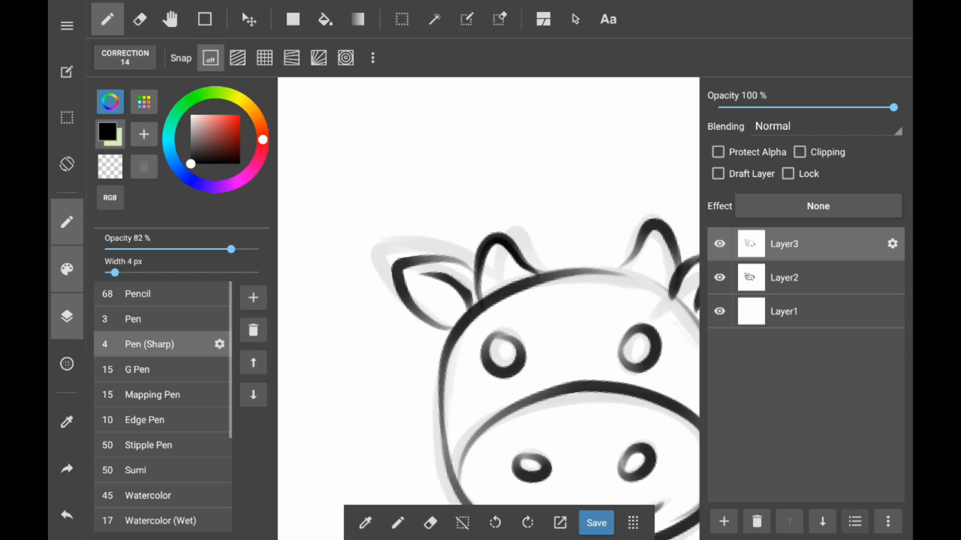
Close and thicken the right side of the head outline, and draw an inner highlight curve in the right eye
{"action": "scroll", "coordinate": [488, 309], "scroll_direction": "up", "scroll_amount": 4}
{"action": "scroll", "coordinate": [488, 309], "scroll_direction": "down", "scroll_amount": 4}
{"action": "scroll", "coordinate": [488, 308], "scroll_direction": "up", "scroll_amount": 4}
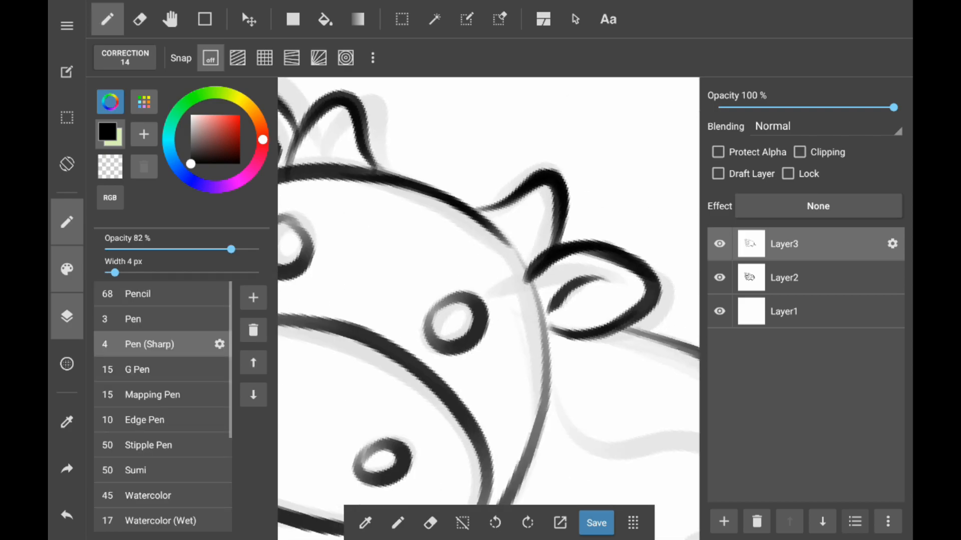
{"action": "left_click_drag", "start_coordinate": [625, 232], "coordinate": [313, 443]}
{"action": "scroll", "coordinate": [488, 308], "scroll_direction": "down", "scroll_amount": 1}
{"action": "left_click_drag", "start_coordinate": [333, 132], "coordinate": [380, 462]}
{"action": "scroll", "coordinate": [488, 300], "scroll_direction": "down", "scroll_amount": 2}
{"action": "scroll", "coordinate": [488, 300], "scroll_direction": "up", "scroll_amount": 6}
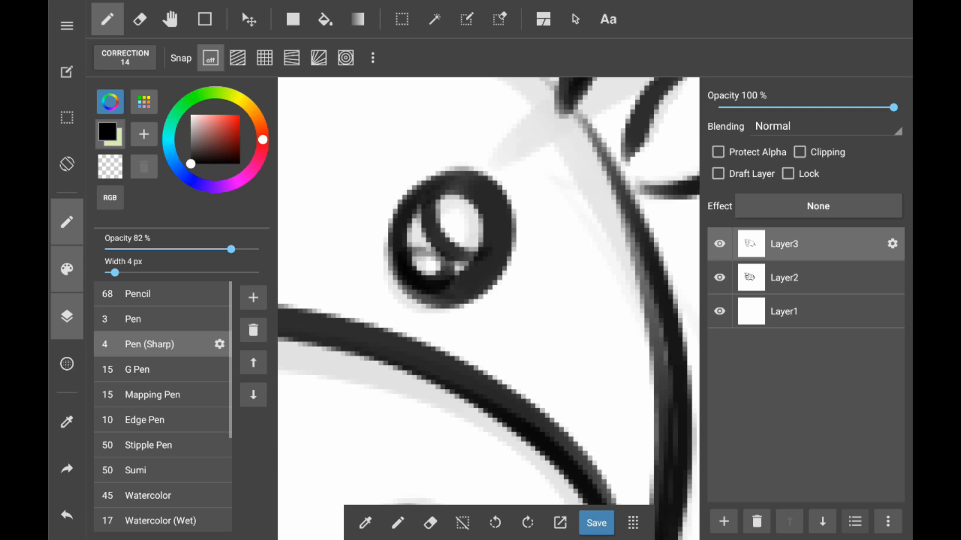
Clean up rough edges of the inked lines with the 3 px eraser
{"action": "left_click", "coordinate": [140, 19]}
{"action": "scroll", "coordinate": [487, 308], "scroll_direction": "down", "scroll_amount": 5}
{"action": "scroll", "coordinate": [488, 309], "scroll_direction": "up", "scroll_amount": 5}
{"action": "mouse_move", "coordinate": [556, 245]}
{"action": "left_mouse_down"}
{"action": "mouse_move", "coordinate": [593, 296]}
{"action": "mouse_move", "coordinate": [603, 263]}
{"action": "left_mouse_up"}
{"action": "scroll", "coordinate": [488, 309], "scroll_direction": "down", "scroll_amount": 3}
{"action": "scroll", "coordinate": [488, 309], "scroll_direction": "up", "scroll_amount": 3}
Redraw the tail's edges between the body and the tuft with the 4 px pen and erase the excess
{"action": "key", "text": "p"}
{"action": "scroll", "coordinate": [488, 300], "scroll_direction": "down", "scroll_amount": 2}
{"action": "scroll", "coordinate": [488, 300], "scroll_direction": "up", "scroll_amount": 6}
{"action": "key", "text": "e"}
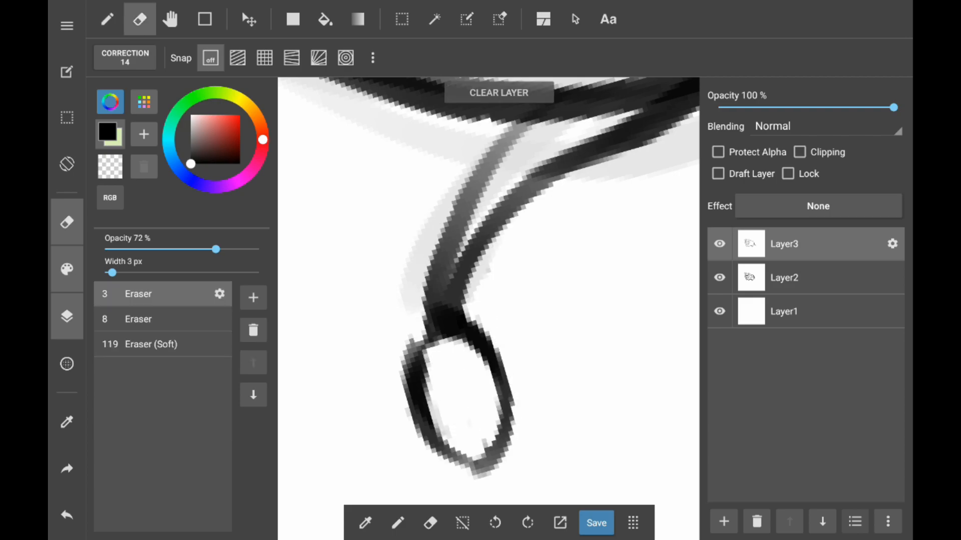
{"action": "key", "text": "p"}
{"action": "scroll", "coordinate": [488, 300], "scroll_direction": "down", "scroll_amount": 3}
{"action": "scroll", "coordinate": [488, 300], "scroll_direction": "up", "scroll_amount": 4}
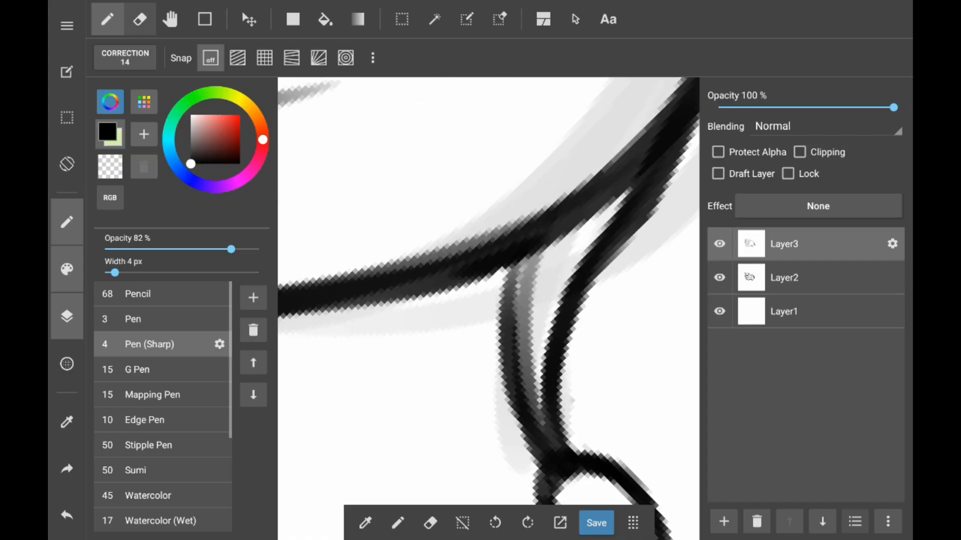
{"action": "left_click", "coordinate": [140, 19]}
{"action": "scroll", "coordinate": [488, 300], "scroll_direction": "down", "scroll_amount": 3}
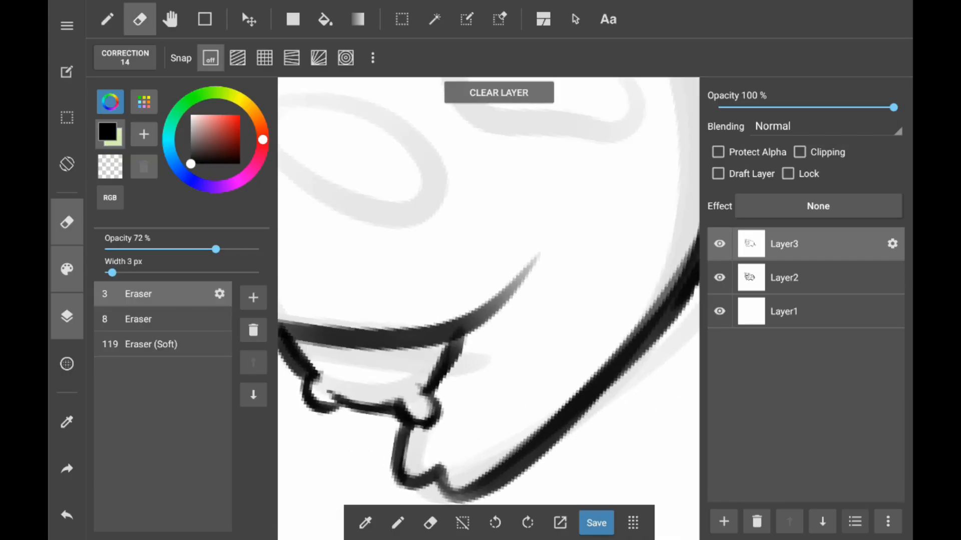
Erase the rough line art of the hind leg and hoof below the belly with a 15 px eraser
{"action": "scroll", "coordinate": [488, 301], "scroll_direction": "up", "scroll_amount": 3}
{"action": "scroll", "coordinate": [488, 300], "scroll_direction": "down", "scroll_amount": 3}
{"action": "left_click_drag", "start_coordinate": [112, 273], "coordinate": [142, 272]}
{"action": "mouse_move", "coordinate": [450, 433]}
{"action": "left_mouse_down"}
{"action": "mouse_move", "coordinate": [566, 443]}
{"action": "mouse_move", "coordinate": [660, 316]}
{"action": "left_mouse_up"}
Redraw the hind leg's inner edge, hoof and lower outer edge with the 4 px Pen (Sharp)
{"action": "left_click", "coordinate": [107, 19]}
{"action": "scroll", "coordinate": [488, 300], "scroll_direction": "up", "scroll_amount": 4}
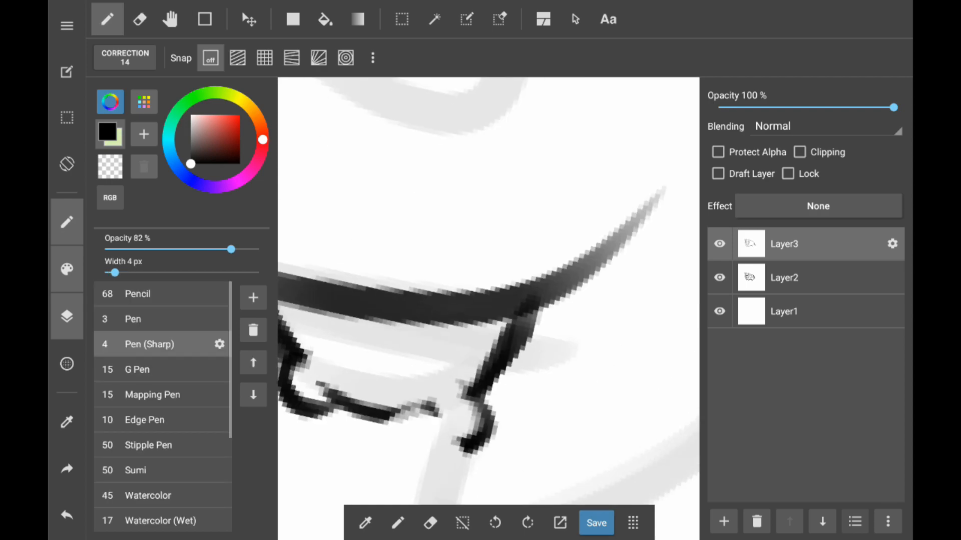
{"action": "left_click_drag", "start_coordinate": [337, 408], "coordinate": [468, 449]}
{"action": "scroll", "coordinate": [487, 300], "scroll_direction": "down", "scroll_amount": 3}
{"action": "left_click_drag", "start_coordinate": [447, 290], "coordinate": [470, 402]}
{"action": "scroll", "coordinate": [488, 301], "scroll_direction": "up", "scroll_amount": 3}
{"action": "left_click_drag", "start_coordinate": [644, 87], "coordinate": [507, 415]}
{"action": "left_click_drag", "start_coordinate": [418, 412], "coordinate": [507, 415]}
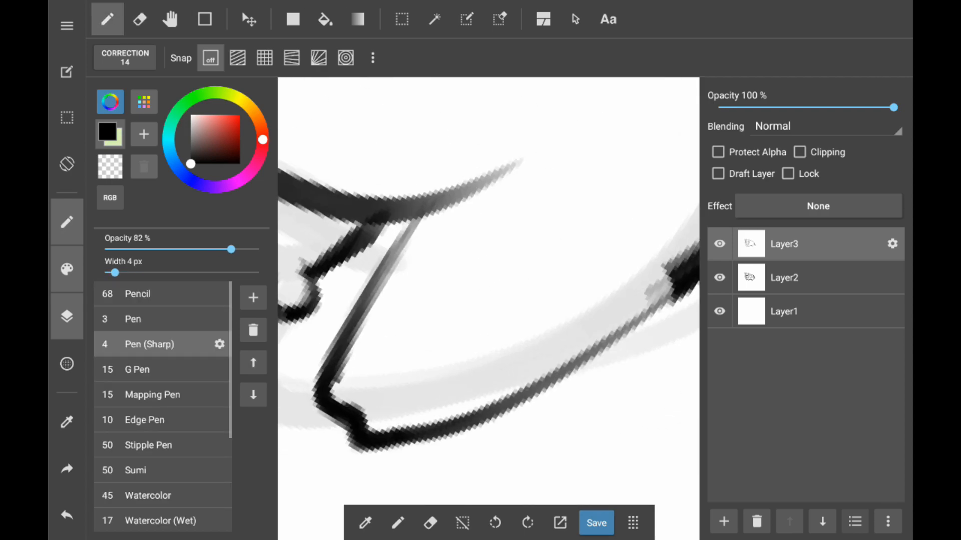
Thicken the hind leg's inner edge and outer outline up toward the tail
{"action": "scroll", "coordinate": [488, 300], "scroll_direction": "up", "scroll_amount": 1}
{"action": "left_click_drag", "start_coordinate": [467, 190], "coordinate": [323, 400]}
{"action": "scroll", "coordinate": [488, 300], "scroll_direction": "down", "scroll_amount": 3}
{"action": "left_click_drag", "start_coordinate": [415, 384], "coordinate": [681, 240]}
{"action": "left_click", "coordinate": [140, 19]}
{"action": "scroll", "coordinate": [488, 300], "scroll_direction": "up", "scroll_amount": 2}
{"action": "left_click_drag", "start_coordinate": [576, 225], "coordinate": [541, 325]}
{"action": "left_click", "coordinate": [67, 515]}
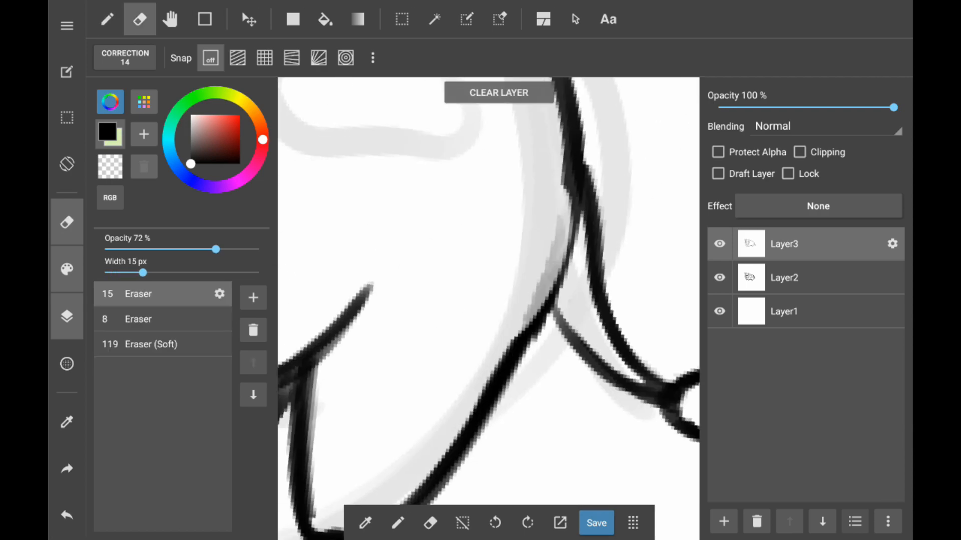
Redraw the rump line below the tail base and erase the excess line beside it
{"action": "left_click", "coordinate": [107, 19]}
{"action": "left_click_drag", "start_coordinate": [570, 175], "coordinate": [505, 361]}
{"action": "left_click", "coordinate": [140, 19]}
{"action": "left_click_drag", "start_coordinate": [216, 250], "coordinate": [259, 249]}
{"action": "left_click_drag", "start_coordinate": [142, 272], "coordinate": [115, 273]}
{"action": "left_click_drag", "start_coordinate": [603, 236], "coordinate": [490, 346]}
Strengthen the udder's outline and its joint with the belly line using the 4 px Pen (Sharp)
{"action": "left_click", "coordinate": [107, 19]}
{"action": "scroll", "coordinate": [488, 300], "scroll_direction": "up", "scroll_amount": 6}
{"action": "left_click_drag", "start_coordinate": [448, 250], "coordinate": [489, 338]}
{"action": "left_click_drag", "start_coordinate": [607, 361], "coordinate": [668, 378]}
{"action": "scroll", "coordinate": [488, 300], "scroll_direction": "down", "scroll_amount": 1}
{"action": "left_click_drag", "start_coordinate": [590, 245], "coordinate": [530, 283]}
{"action": "left_click_drag", "start_coordinate": [589, 245], "coordinate": [449, 290]}
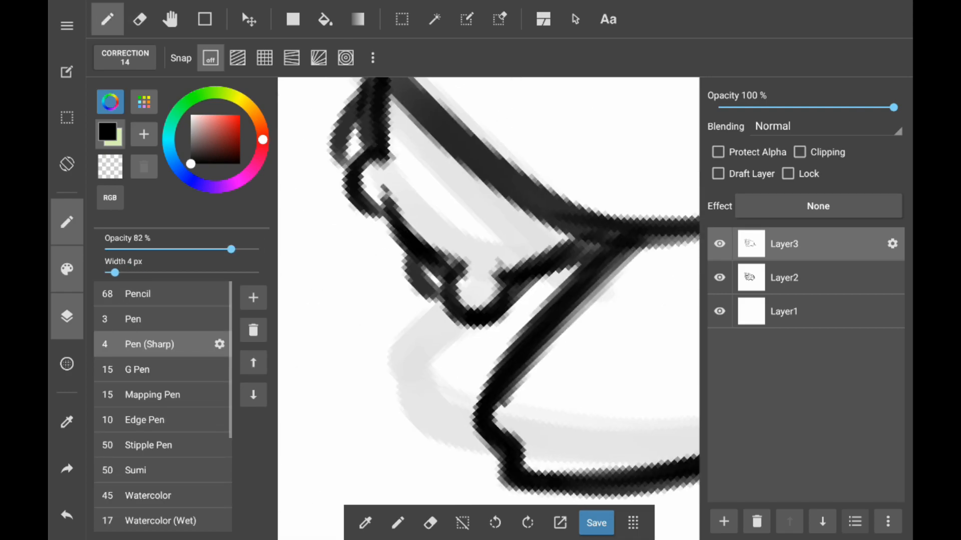
Add a new layer directly above Layer1 for the colouring
{"action": "scroll", "coordinate": [488, 300], "scroll_direction": "down", "scroll_amount": 6}
{"action": "left_click", "coordinate": [805, 312]}
{"action": "left_click", "coordinate": [724, 522]}
{"action": "left_click", "coordinate": [745, 229]}
Paint reddish-brown patches on the cow's body with the Watercolor (Wet) brush at low opacity
{"action": "scroll", "coordinate": [162, 405], "scroll_direction": "down", "scroll_amount": 3}
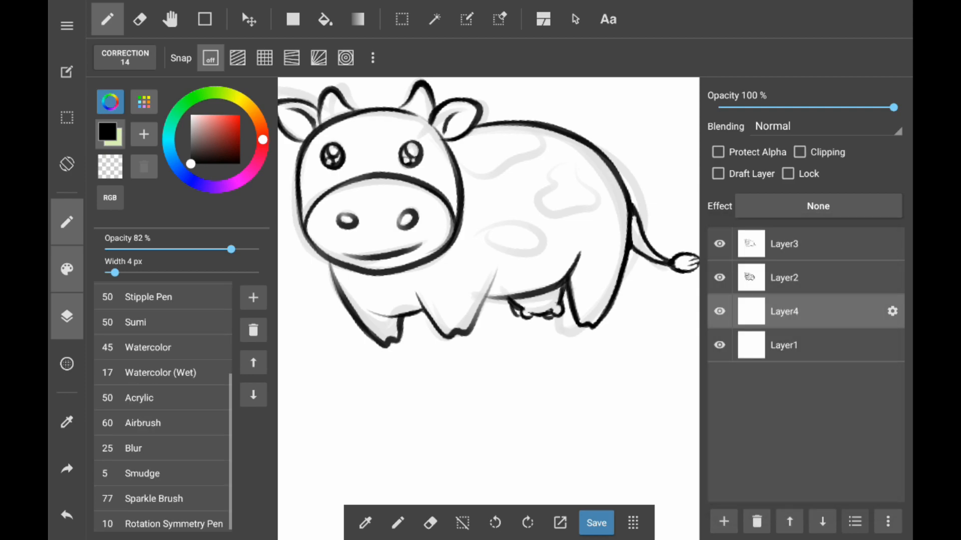
{"action": "left_click", "coordinate": [160, 373]}
{"action": "left_click_drag", "start_coordinate": [203, 249], "coordinate": [111, 249]}
{"action": "scroll", "coordinate": [591, 147], "scroll_direction": "up", "scroll_amount": 4}
{"action": "mouse_move", "coordinate": [543, 185]}
{"action": "left_mouse_down"}
{"action": "mouse_move", "coordinate": [581, 265]}
{"action": "mouse_move", "coordinate": [505, 265]}
{"action": "left_mouse_up"}
{"action": "mouse_move", "coordinate": [425, 157]}
{"action": "left_mouse_down"}
{"action": "mouse_move", "coordinate": [382, 182]}
{"action": "mouse_move", "coordinate": [365, 118]}
{"action": "left_mouse_up"}
{"action": "left_click_drag", "start_coordinate": [350, 175], "coordinate": [478, 138]}
{"action": "mouse_move", "coordinate": [370, 125]}
{"action": "left_mouse_down"}
{"action": "mouse_move", "coordinate": [345, 175]}
{"action": "mouse_move", "coordinate": [441, 120]}
{"action": "left_mouse_up"}
{"action": "mouse_move", "coordinate": [411, 313]}
{"action": "left_mouse_down"}
{"action": "mouse_move", "coordinate": [388, 350]}
{"action": "mouse_move", "coordinate": [465, 350]}
{"action": "mouse_move", "coordinate": [451, 331]}
{"action": "mouse_move", "coordinate": [478, 340]}
{"action": "left_mouse_up"}
Shift the colour toward orange-brown and build up the three body patches with more strokes
{"action": "left_click_drag", "start_coordinate": [263, 140], "coordinate": [259, 120]}
{"action": "mouse_move", "coordinate": [426, 308]}
{"action": "left_mouse_down"}
{"action": "mouse_move", "coordinate": [478, 338]}
{"action": "mouse_move", "coordinate": [473, 328]}
{"action": "left_mouse_up"}
{"action": "left_click_drag", "start_coordinate": [538, 250], "coordinate": [593, 225]}
{"action": "left_click_drag", "start_coordinate": [525, 185], "coordinate": [576, 265]}
{"action": "mouse_move", "coordinate": [551, 200]}
{"action": "left_mouse_down"}
{"action": "mouse_move", "coordinate": [601, 280]}
{"action": "mouse_move", "coordinate": [600, 260]}
{"action": "left_mouse_up"}
{"action": "left_click_drag", "start_coordinate": [361, 145], "coordinate": [476, 115]}
{"action": "left_click_drag", "start_coordinate": [370, 125], "coordinate": [470, 113]}
Paint pale cream along the belly and front leg with the 20 px Watercolor (Wet) brush at 4% opacity
{"action": "scroll", "coordinate": [489, 309], "scroll_direction": "down", "scroll_amount": 3}
{"action": "mouse_move", "coordinate": [258, 120]}
{"action": "left_mouse_down"}
{"action": "mouse_move", "coordinate": [246, 103]}
{"action": "mouse_move", "coordinate": [200, 114]}
{"action": "left_mouse_up"}
{"action": "scroll", "coordinate": [631, 337], "scroll_direction": "up", "scroll_amount": 3}
{"action": "left_click", "coordinate": [628, 300]}
{"action": "left_click_drag", "start_coordinate": [440, 335], "coordinate": [406, 426]}
{"action": "scroll", "coordinate": [488, 300], "scroll_direction": "down", "scroll_amount": 3}
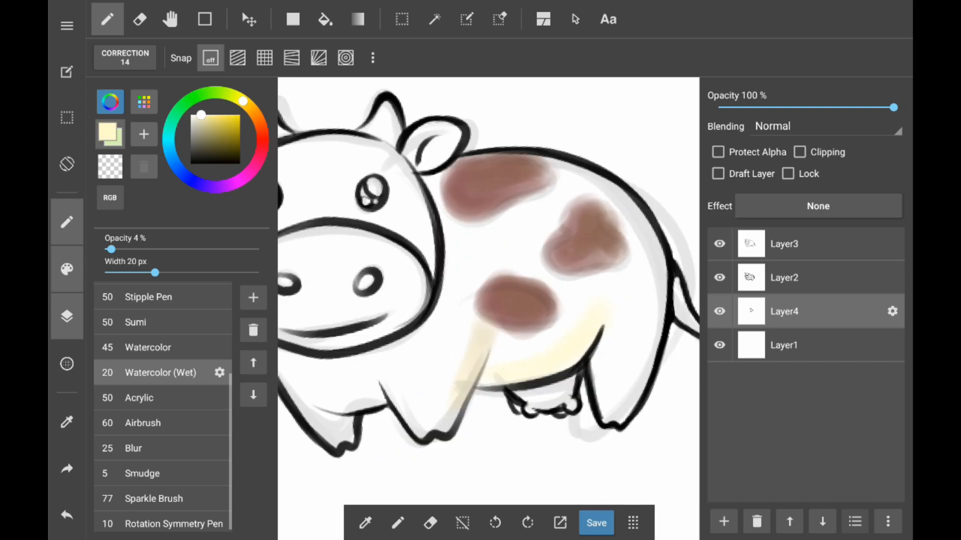
Hide the sketch on Layer2 and paint cream over the neck, chest and front legs
{"action": "left_click", "coordinate": [720, 278]}
{"action": "scroll", "coordinate": [488, 300], "scroll_direction": "up", "scroll_amount": 3}
{"action": "left_click_drag", "start_coordinate": [501, 260], "coordinate": [450, 373]}
{"action": "scroll", "coordinate": [488, 300], "scroll_direction": "down", "scroll_amount": 3}
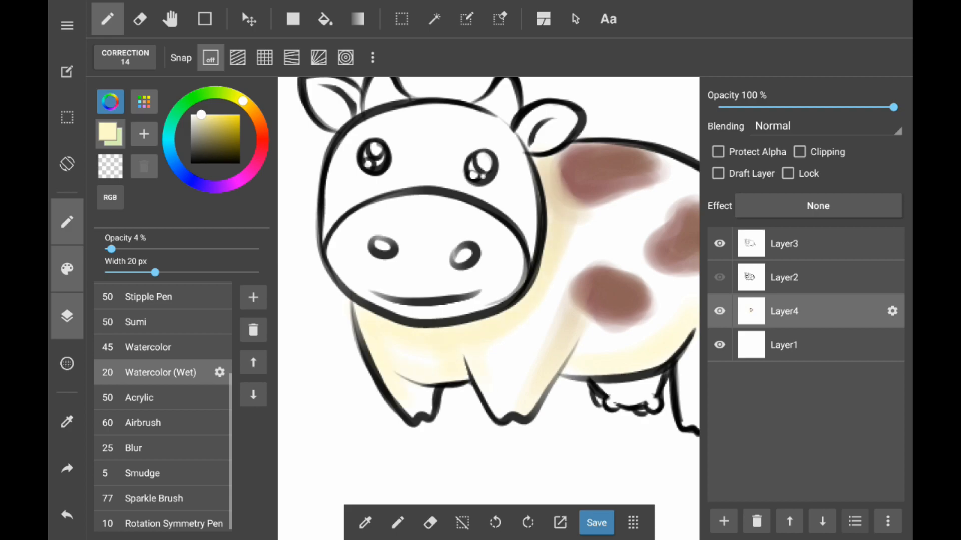
Paint cream over the hind leg, along the back and around the edges of the brown patches
{"action": "left_click_drag", "start_coordinate": [610, 298], "coordinate": [500, 345]}
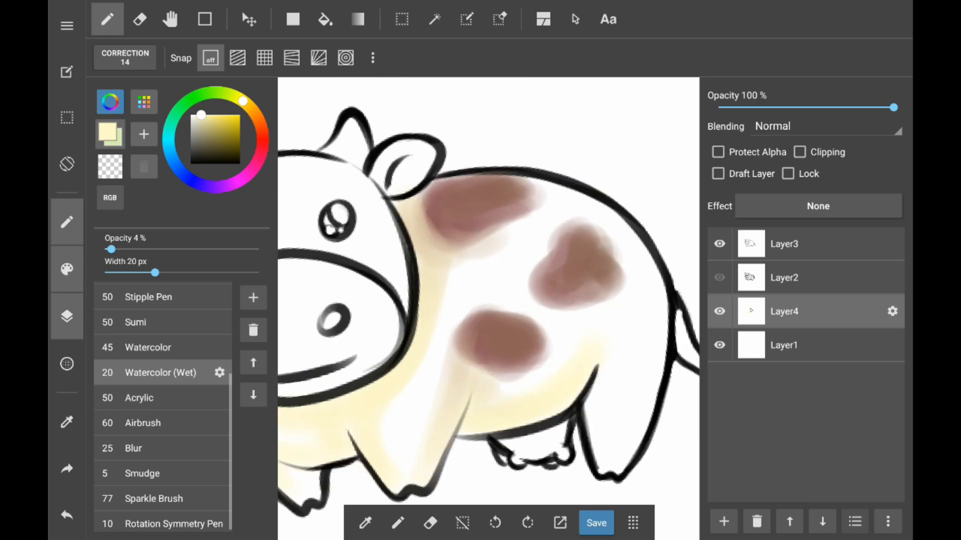
{"action": "left_click_drag", "start_coordinate": [545, 203], "coordinate": [440, 225]}
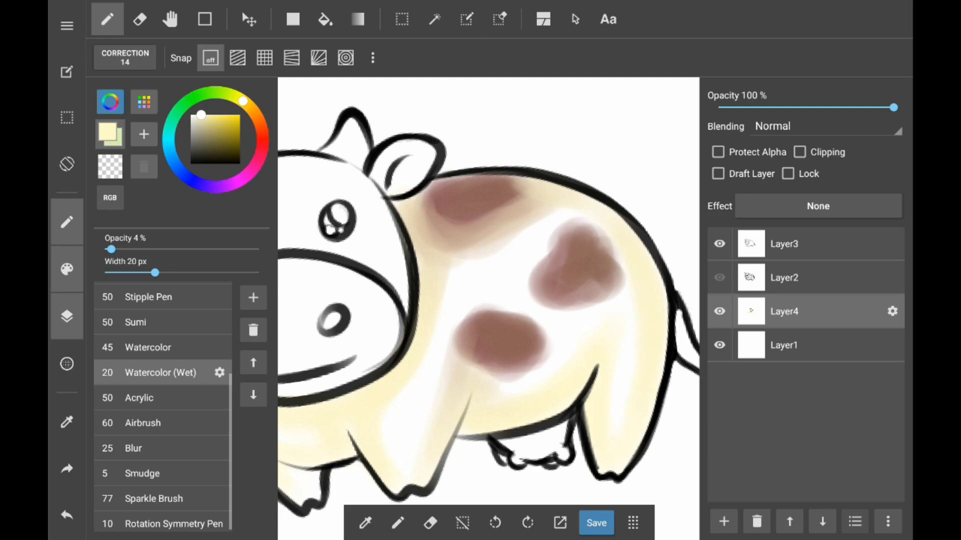
{"action": "left_click_drag", "start_coordinate": [618, 300], "coordinate": [530, 290]}
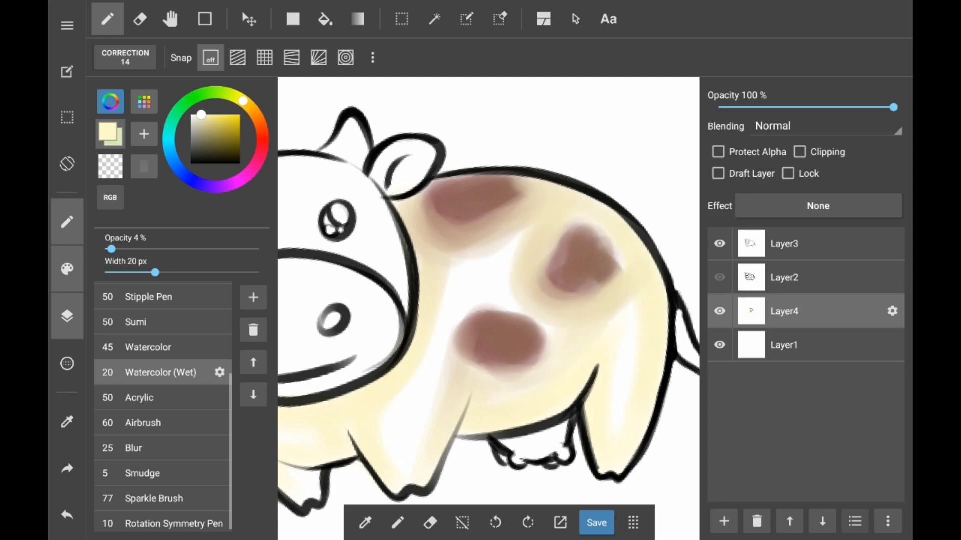
{"action": "scroll", "coordinate": [489, 301], "scroll_direction": "up", "scroll_amount": 5}
{"action": "scroll", "coordinate": [488, 300], "scroll_direction": "down", "scroll_amount": 5}
Fill the tail tuft with brown at a raised brush opacity of 5%
{"action": "left_click", "coordinate": [218, 140]}
{"action": "left_click", "coordinate": [258, 119]}
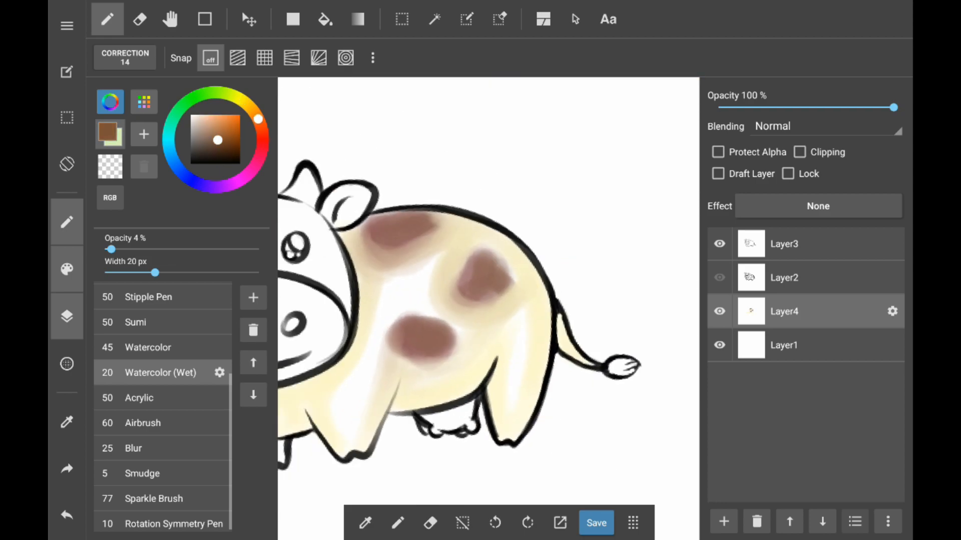
{"action": "scroll", "coordinate": [488, 300], "scroll_direction": "up", "scroll_amount": 5}
{"action": "left_click_drag", "start_coordinate": [465, 345], "coordinate": [488, 373]}
{"action": "left_click_drag", "start_coordinate": [112, 250], "coordinate": [130, 249]}
{"action": "left_click_drag", "start_coordinate": [463, 350], "coordinate": [490, 368]}
Deepen the tail tuft with darker brown strokes using a 6 px brush
{"action": "left_click_drag", "start_coordinate": [154, 273], "coordinate": [120, 273]}
{"action": "mouse_move", "coordinate": [458, 340]}
{"action": "left_mouse_down"}
{"action": "mouse_move", "coordinate": [475, 415]}
{"action": "mouse_move", "coordinate": [505, 415]}
{"action": "left_mouse_up"}
{"action": "left_click_drag", "start_coordinate": [495, 345], "coordinate": [508, 401]}
{"action": "left_click_drag", "start_coordinate": [473, 370], "coordinate": [507, 420]}
{"action": "scroll", "coordinate": [489, 300], "scroll_direction": "down", "scroll_amount": 5}
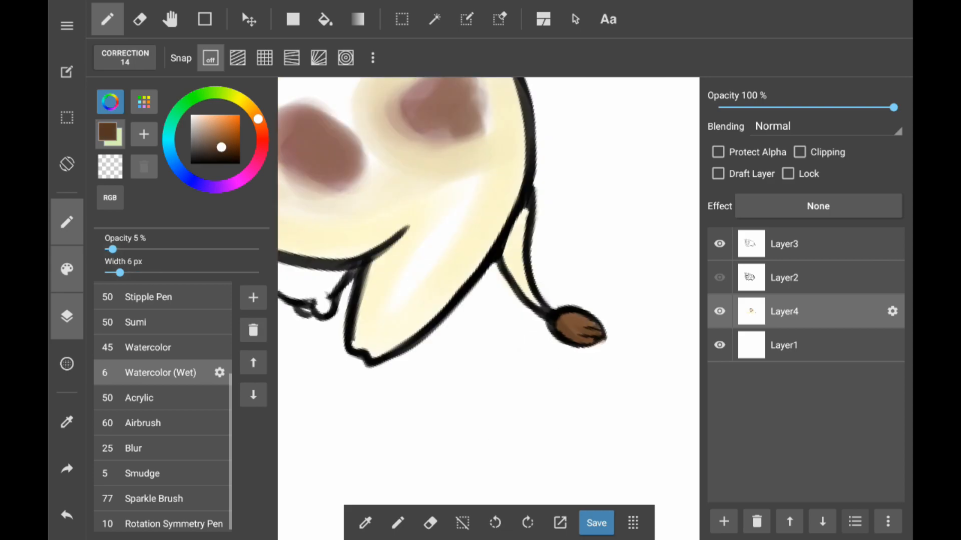
Shade the edges of the tail, belly and hind leg with ochre using the 6 px Watercolor (Wet) brush
{"action": "scroll", "coordinate": [489, 300], "scroll_direction": "up", "scroll_amount": 5}
{"action": "left_click_drag", "start_coordinate": [493, 233], "coordinate": [410, 325]}
{"action": "left_click_drag", "start_coordinate": [467, 245], "coordinate": [413, 423]}
{"action": "scroll", "coordinate": [489, 300], "scroll_direction": "down", "scroll_amount": 5}
{"action": "scroll", "coordinate": [488, 300], "scroll_direction": "up", "scroll_amount": 3}
{"action": "left_click_drag", "start_coordinate": [413, 243], "coordinate": [382, 282]}
{"action": "left_click_drag", "start_coordinate": [361, 305], "coordinate": [353, 370]}
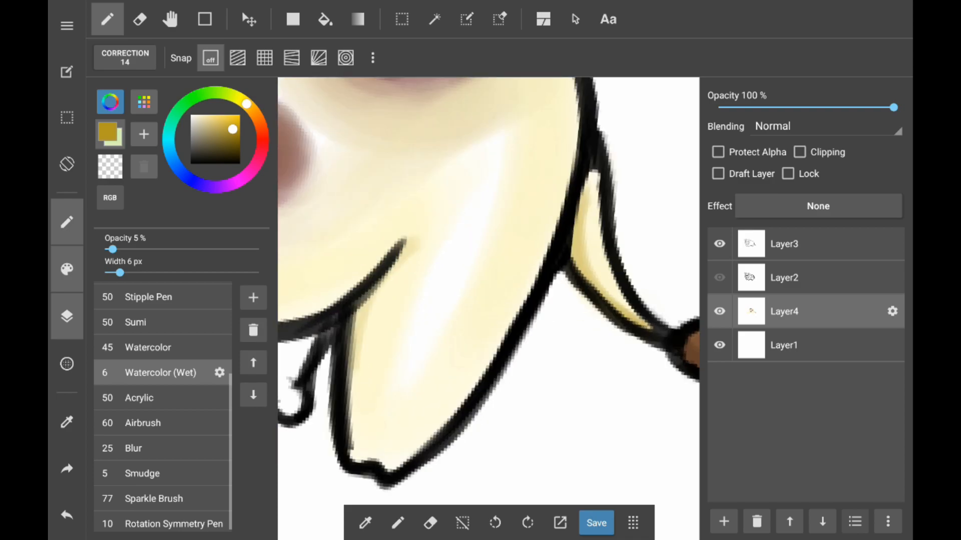
{"action": "scroll", "coordinate": [488, 300], "scroll_direction": "down", "scroll_amount": 3}
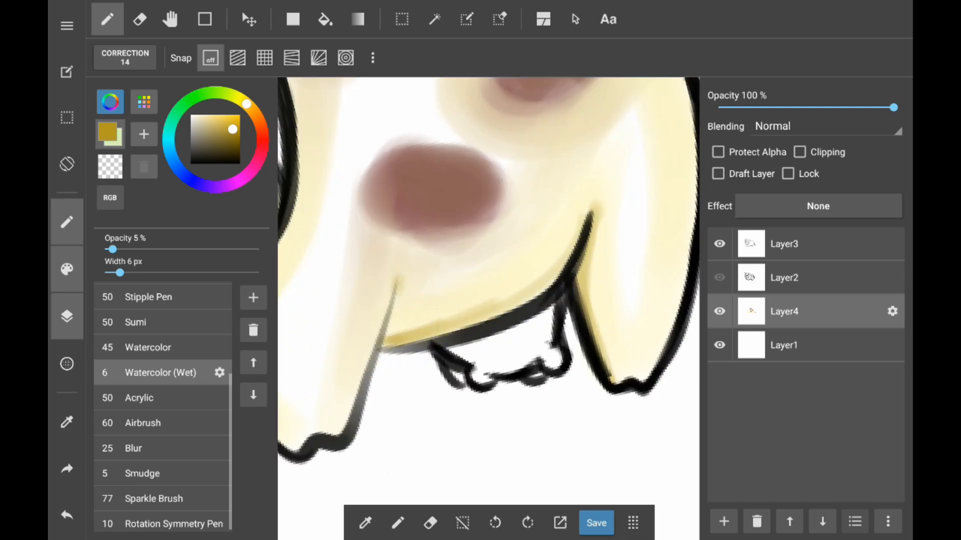
Shade the inner edges and crease of the front legs with ochre
{"action": "left_click_drag", "start_coordinate": [399, 283], "coordinate": [385, 342]}
{"action": "scroll", "coordinate": [489, 300], "scroll_direction": "down", "scroll_amount": 5}
{"action": "scroll", "coordinate": [489, 300], "scroll_direction": "up", "scroll_amount": 5}
{"action": "left_click_drag", "start_coordinate": [457, 370], "coordinate": [553, 321]}
{"action": "scroll", "coordinate": [488, 301], "scroll_direction": "up", "scroll_amount": 3}
{"action": "left_click_drag", "start_coordinate": [470, 285], "coordinate": [473, 350]}
{"action": "scroll", "coordinate": [488, 301], "scroll_direction": "up", "scroll_amount": 3}
{"action": "left_click", "coordinate": [142, 474]}
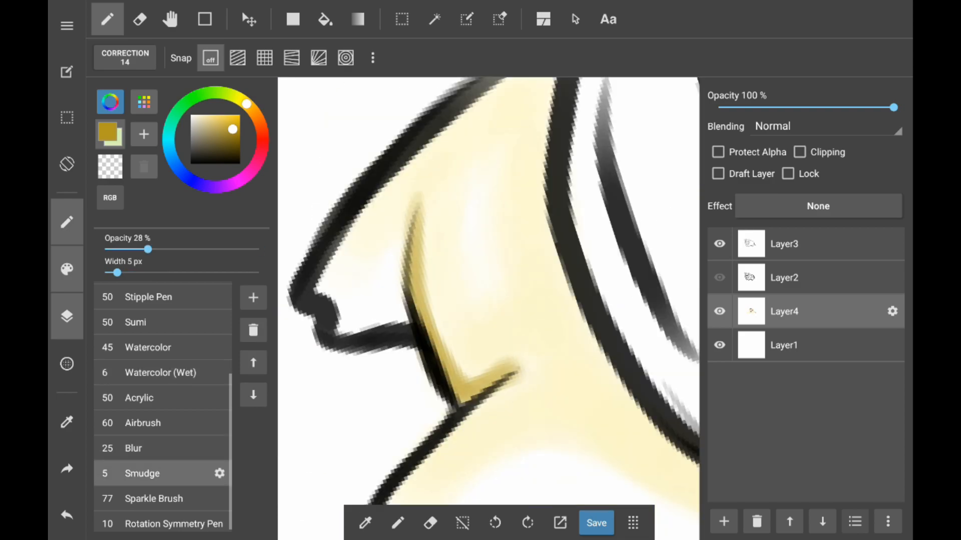
{"action": "left_click", "coordinate": [160, 373]}
Add ochre shading along the front legs' outer edges and the chest below the chin
{"action": "scroll", "coordinate": [488, 301], "scroll_direction": "down", "scroll_amount": 3}
{"action": "left_click_drag", "start_coordinate": [525, 168], "coordinate": [391, 421]}
{"action": "left_click_drag", "start_coordinate": [311, 412], "coordinate": [461, 429]}
{"action": "left_click_drag", "start_coordinate": [696, 283], "coordinate": [550, 428]}
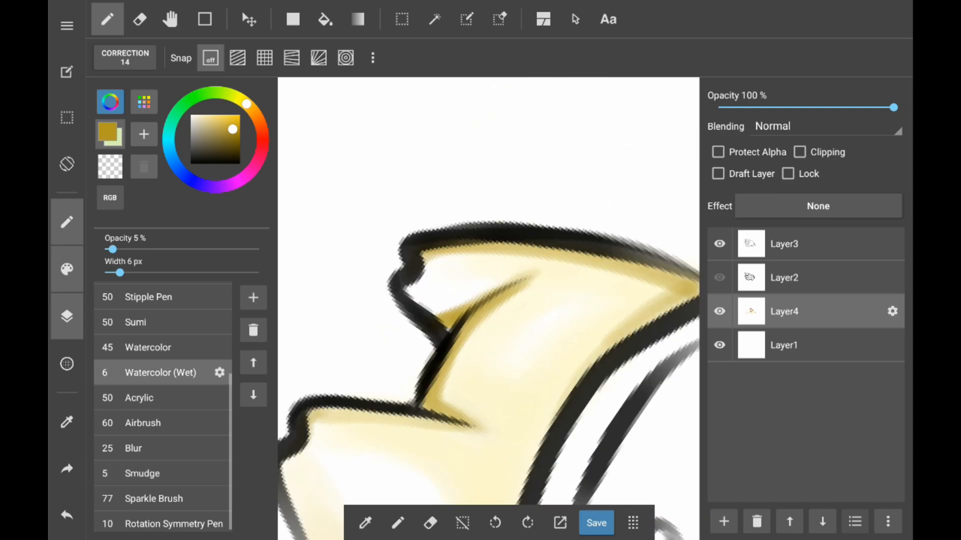
{"action": "scroll", "coordinate": [488, 300], "scroll_direction": "down", "scroll_amount": 3}
{"action": "left_click_drag", "start_coordinate": [673, 173], "coordinate": [508, 285]}
Shade around the head outline, muzzle edge and ear with ochre
{"action": "scroll", "coordinate": [488, 300], "scroll_direction": "down", "scroll_amount": 3}
{"action": "scroll", "coordinate": [488, 300], "scroll_direction": "down", "scroll_amount": 5}
{"action": "scroll", "coordinate": [489, 300], "scroll_direction": "up", "scroll_amount": 5}
{"action": "left_click_drag", "start_coordinate": [628, 300], "coordinate": [556, 388]}
{"action": "scroll", "coordinate": [489, 300], "scroll_direction": "down", "scroll_amount": 5}
{"action": "scroll", "coordinate": [489, 300], "scroll_direction": "up", "scroll_amount": 5}
{"action": "left_click_drag", "start_coordinate": [421, 162], "coordinate": [300, 361]}
{"action": "left_click_drag", "start_coordinate": [353, 245], "coordinate": [300, 378]}
{"action": "scroll", "coordinate": [488, 300], "scroll_direction": "down", "scroll_amount": 3}
{"action": "scroll", "coordinate": [488, 300], "scroll_direction": "down", "scroll_amount": 4}
{"action": "scroll", "coordinate": [488, 300], "scroll_direction": "up", "scroll_amount": 6}
{"action": "scroll", "coordinate": [488, 300], "scroll_direction": "down", "scroll_amount": 5}
Paint the face around the eyes and muzzle with light cream using a 19 px Watercolor (Wet) brush
{"action": "left_click", "coordinate": [203, 117]}
{"action": "left_click_drag", "start_coordinate": [120, 273], "coordinate": [154, 273]}
{"action": "scroll", "coordinate": [488, 300], "scroll_direction": "up", "scroll_amount": 5}
{"action": "mouse_move", "coordinate": [346, 341]}
{"action": "left_mouse_down"}
{"action": "mouse_move", "coordinate": [538, 273]}
{"action": "mouse_move", "coordinate": [400, 175]}
{"action": "mouse_move", "coordinate": [596, 125]}
{"action": "left_mouse_up"}
{"action": "scroll", "coordinate": [488, 300], "scroll_direction": "down", "scroll_amount": 5}
{"action": "left_click", "coordinate": [67, 515]}
{"action": "scroll", "coordinate": [489, 300], "scroll_direction": "up", "scroll_amount": 5}
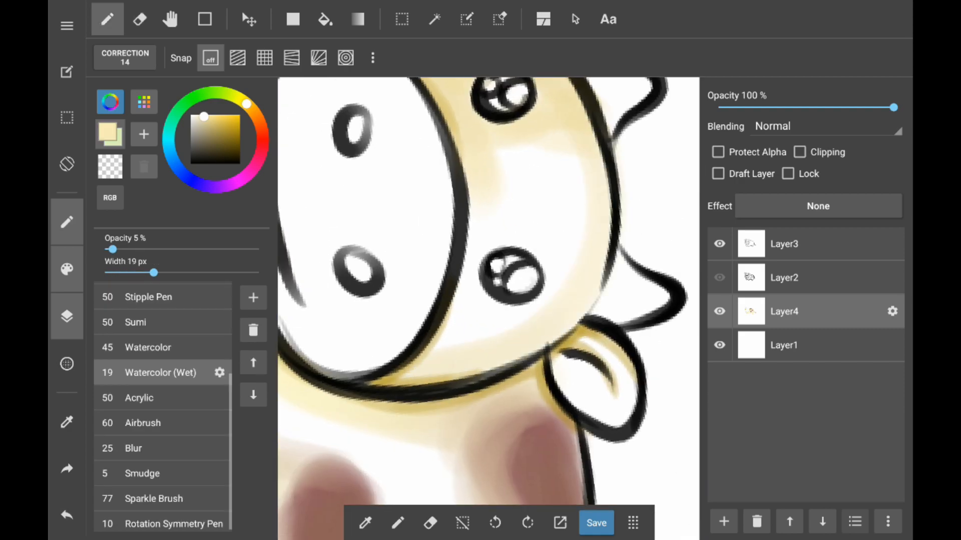
{"action": "left_click_drag", "start_coordinate": [486, 180], "coordinate": [470, 300]}
{"action": "left_click_drag", "start_coordinate": [403, 405], "coordinate": [374, 481]}
Blend the light cream over the belly, chest and legs
{"action": "scroll", "coordinate": [489, 301], "scroll_direction": "up", "scroll_amount": 3}
{"action": "scroll", "coordinate": [488, 300], "scroll_direction": "down", "scroll_amount": 5}
{"action": "left_click_drag", "start_coordinate": [596, 376], "coordinate": [680, 413]}
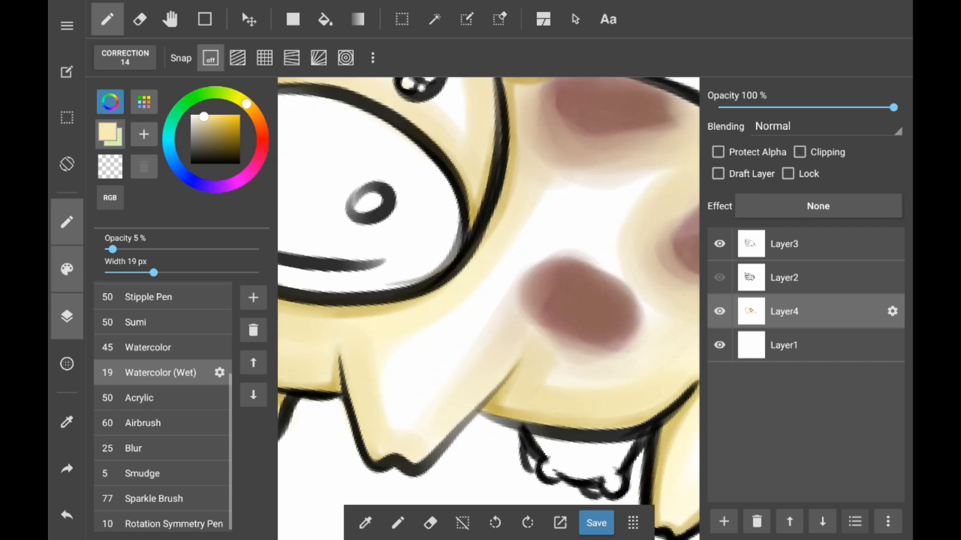
{"action": "scroll", "coordinate": [488, 300], "scroll_direction": "down", "scroll_amount": 3}
{"action": "scroll", "coordinate": [489, 300], "scroll_direction": "down", "scroll_amount": 5}
Pick a paler cream and cover the white areas of the forehead and body
{"action": "left_click", "coordinate": [195, 118]}
{"action": "scroll", "coordinate": [488, 300], "scroll_direction": "up", "scroll_amount": 5}
{"action": "left_click_drag", "start_coordinate": [408, 212], "coordinate": [500, 190]}
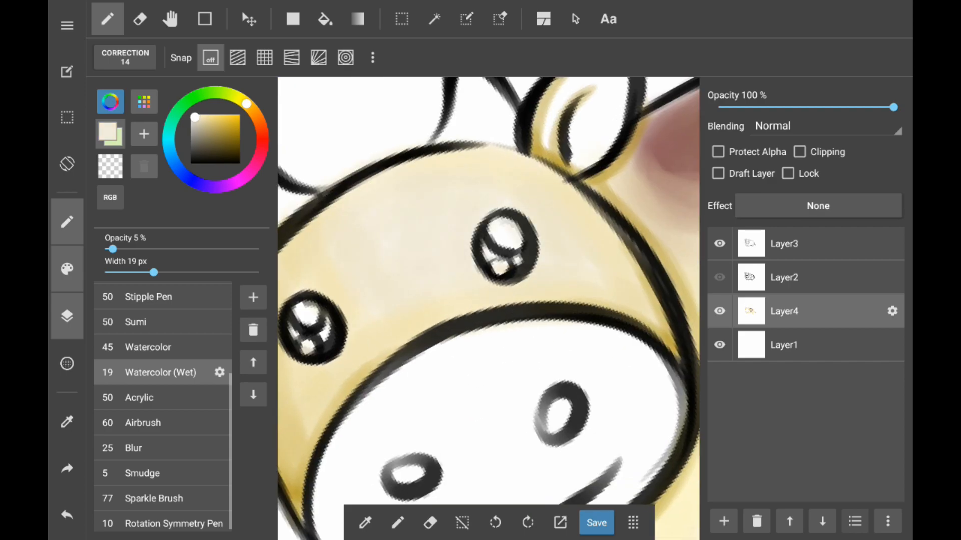
{"action": "scroll", "coordinate": [489, 301], "scroll_direction": "down", "scroll_amount": 5}
{"action": "scroll", "coordinate": [488, 300], "scroll_direction": "up", "scroll_amount": 4}
{"action": "scroll", "coordinate": [488, 300], "scroll_direction": "down", "scroll_amount": 3}
{"action": "scroll", "coordinate": [489, 301], "scroll_direction": "right", "scroll_amount": 2}
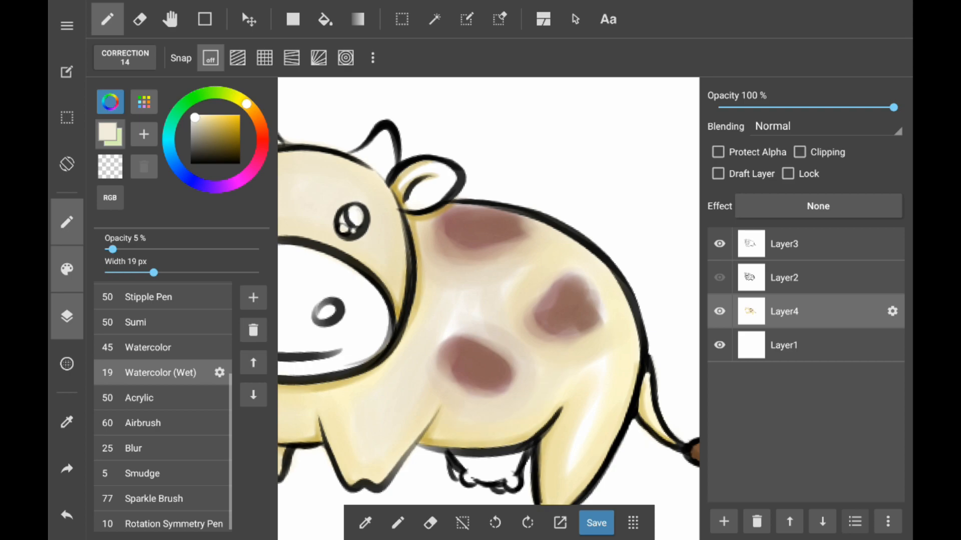
Fill in remaining white areas with the pale cream using a narrower brush
{"action": "left_click_drag", "start_coordinate": [154, 273], "coordinate": [133, 273]}
{"action": "scroll", "coordinate": [489, 300], "scroll_direction": "up", "scroll_amount": 4}
{"action": "scroll", "coordinate": [488, 301], "scroll_direction": "down", "scroll_amount": 2}
{"action": "scroll", "coordinate": [489, 300], "scroll_direction": "up", "scroll_amount": 2}
{"action": "left_click_drag", "start_coordinate": [516, 405], "coordinate": [591, 368]}
Repaint the three body patches in a muted brown with the Watercolor (Wet) brush at 18 px
{"action": "scroll", "coordinate": [489, 301], "scroll_direction": "down", "scroll_amount": 5}
{"action": "left_click", "coordinate": [260, 124]}
{"action": "left_click", "coordinate": [200, 144]}
{"action": "scroll", "coordinate": [611, 433], "scroll_direction": "up", "scroll_amount": 5}
{"action": "left_click_drag", "start_coordinate": [133, 273], "coordinate": [149, 273]}
{"action": "left_click", "coordinate": [206, 140]}
{"action": "scroll", "coordinate": [488, 300], "scroll_direction": "up", "scroll_amount": 3}
{"action": "mouse_move", "coordinate": [450, 370]}
{"action": "left_mouse_down"}
{"action": "mouse_move", "coordinate": [596, 415]}
{"action": "mouse_move", "coordinate": [540, 460]}
{"action": "left_mouse_up"}
{"action": "scroll", "coordinate": [488, 300], "scroll_direction": "down", "scroll_amount": 2}
{"action": "left_click_drag", "start_coordinate": [540, 250], "coordinate": [628, 321]}
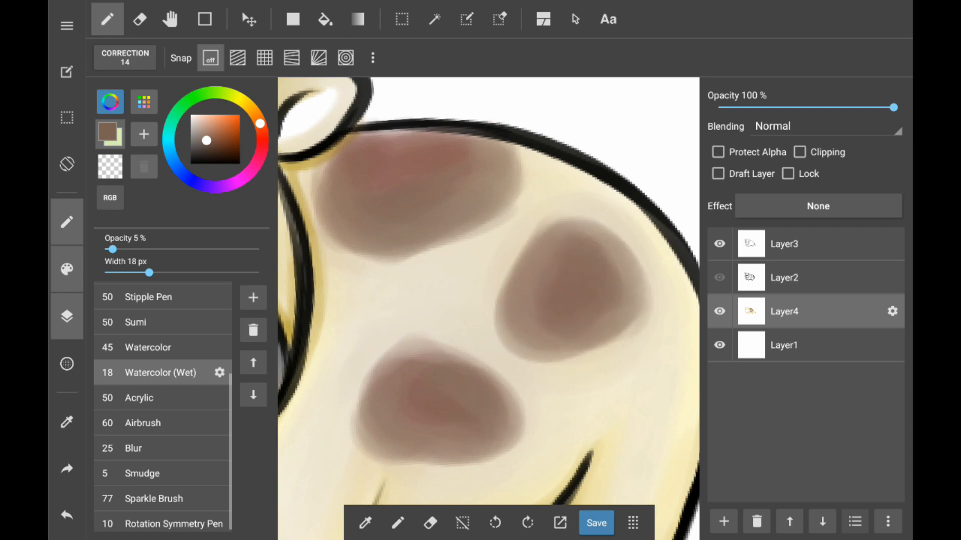
Colour the eyes with white highlights, brown tones and a light blue reflection using a 3 px brush at 90% opacity
{"action": "scroll", "coordinate": [488, 300], "scroll_direction": "down", "scroll_amount": 5}
{"action": "scroll", "coordinate": [488, 301], "scroll_direction": "up", "scroll_amount": 3}
{"action": "scroll", "coordinate": [489, 300], "scroll_direction": "up", "scroll_amount": 2}
{"action": "left_click", "coordinate": [190, 115]}
{"action": "left_click_drag", "start_coordinate": [112, 249], "coordinate": [243, 249]}
{"action": "left_click_drag", "start_coordinate": [149, 272], "coordinate": [112, 273]}
{"action": "scroll", "coordinate": [410, 275], "scroll_direction": "up", "scroll_amount": 3}
{"action": "left_click_drag", "start_coordinate": [305, 281], "coordinate": [330, 300]}
{"action": "left_click_drag", "start_coordinate": [620, 280], "coordinate": [491, 306]}
{"action": "left_click", "coordinate": [558, 334]}
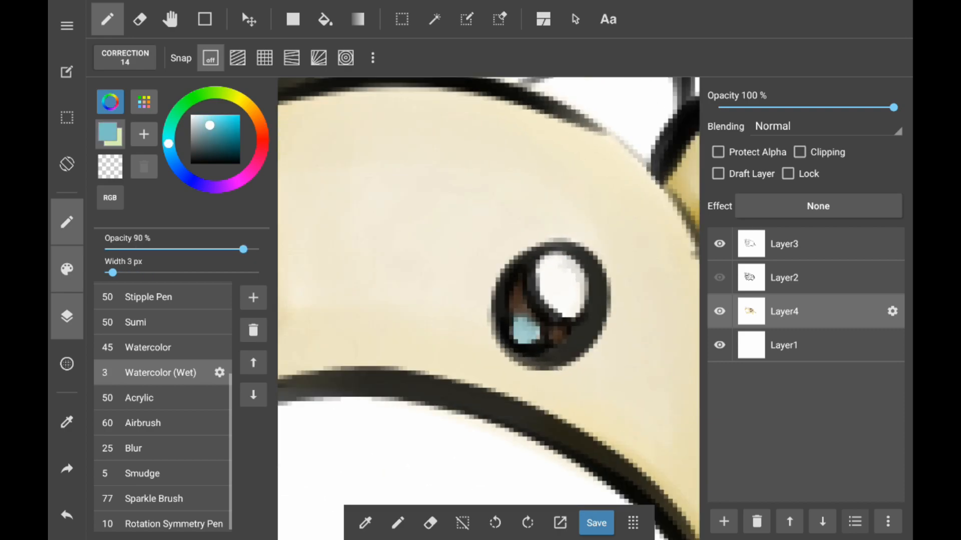
Refine both eyes with white highlights and black rims, using Layer3 for the linework, and save the drawing
{"action": "left_click_drag", "start_coordinate": [571, 260], "coordinate": [543, 305]}
{"action": "left_click_drag", "start_coordinate": [350, 280], "coordinate": [625, 310]}
{"action": "left_click_drag", "start_coordinate": [372, 347], "coordinate": [455, 373]}
{"action": "left_click", "coordinate": [191, 115]}
{"action": "left_click", "coordinate": [805, 243]}
{"action": "left_click_drag", "start_coordinate": [626, 300], "coordinate": [350, 301]}
{"action": "left_click", "coordinate": [239, 164]}
{"action": "mouse_move", "coordinate": [553, 317]}
{"action": "left_mouse_down"}
{"action": "mouse_move", "coordinate": [520, 376]}
{"action": "mouse_move", "coordinate": [592, 216]}
{"action": "left_mouse_up"}
{"action": "scroll", "coordinate": [489, 300], "scroll_direction": "down", "scroll_amount": 7}
{"action": "left_click", "coordinate": [595, 522]}
Paint the inner ears on Layer4 in deep pink along the inner edge and pale pink across the rest
{"action": "left_click", "coordinate": [806, 312]}
{"action": "left_click", "coordinate": [255, 166]}
{"action": "left_click", "coordinate": [203, 118]}
{"action": "scroll", "coordinate": [550, 280], "scroll_direction": "up", "scroll_amount": 5}
{"action": "left_click", "coordinate": [217, 123]}
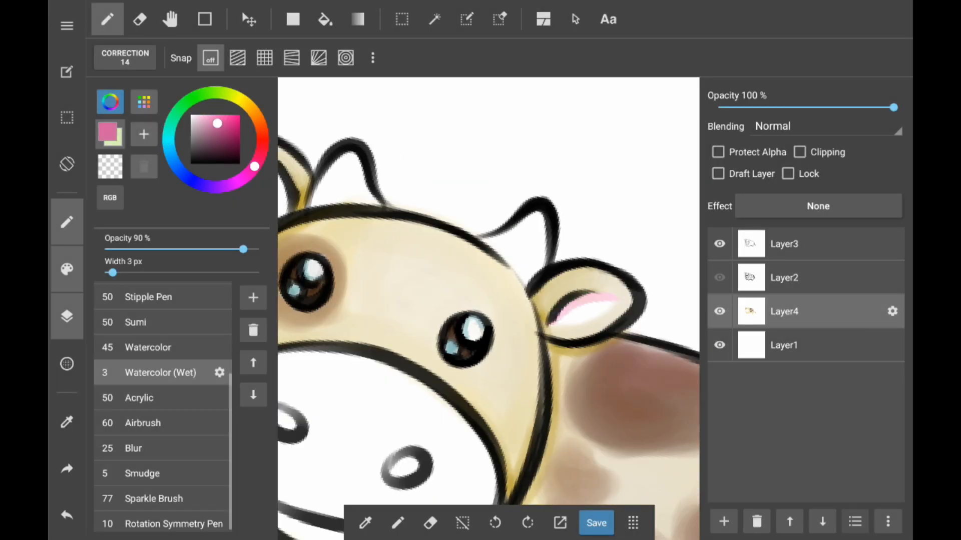
{"action": "scroll", "coordinate": [488, 300], "scroll_direction": "up", "scroll_amount": 3}
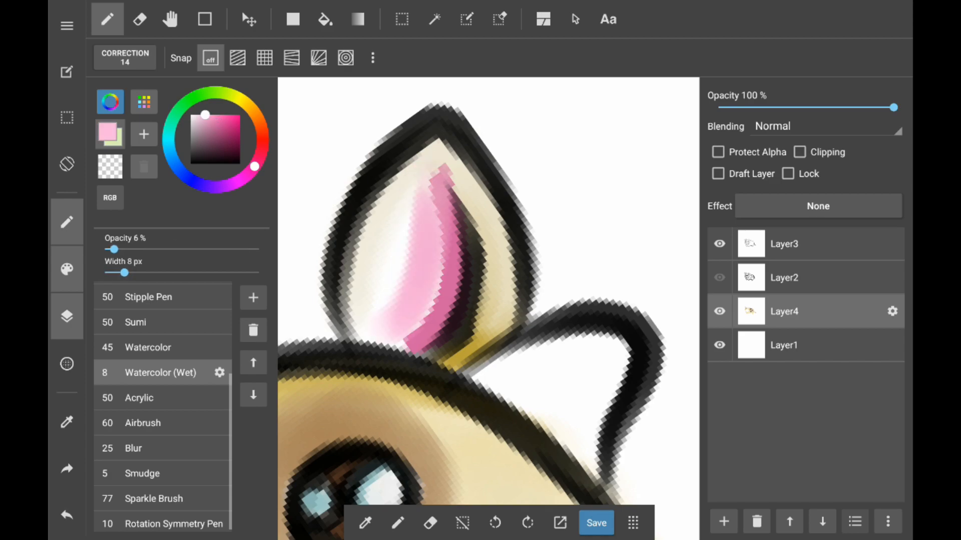
{"action": "scroll", "coordinate": [489, 301], "scroll_direction": "down", "scroll_amount": 3}
Fill the muzzle with pale pink using broad Watercolor (Wet) strokes, starting at 53 px and 6% opacity
{"action": "scroll", "coordinate": [520, 346], "scroll_direction": "up", "scroll_amount": 10}
{"action": "left_click_drag", "start_coordinate": [125, 272], "coordinate": [176, 273]}
{"action": "left_click_drag", "start_coordinate": [385, 306], "coordinate": [576, 320]}
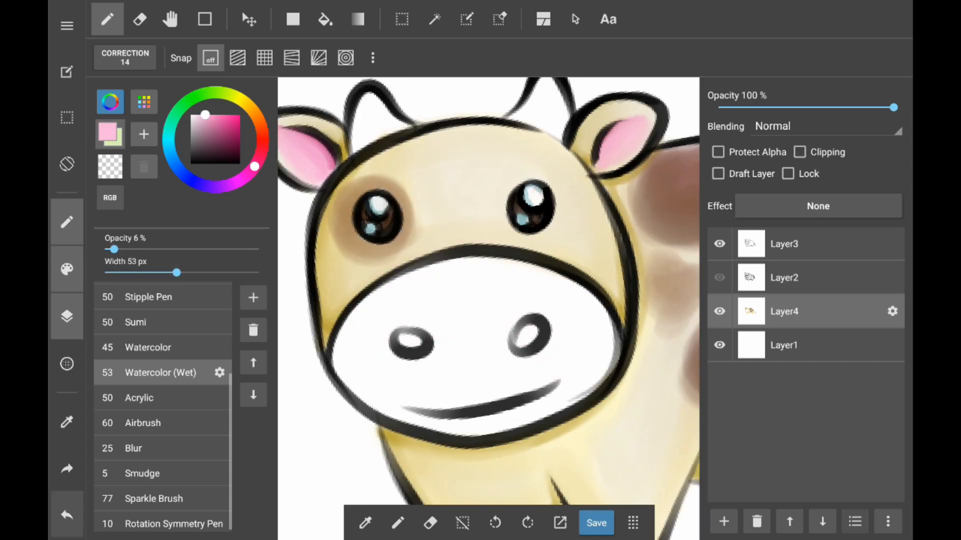
{"action": "left_click_drag", "start_coordinate": [175, 273], "coordinate": [154, 272]}
{"action": "left_click_drag", "start_coordinate": [350, 361], "coordinate": [580, 365]}
{"action": "left_click_drag", "start_coordinate": [400, 395], "coordinate": [590, 381]}
{"action": "left_click_drag", "start_coordinate": [346, 331], "coordinate": [370, 410]}
{"action": "left_click_drag", "start_coordinate": [381, 310], "coordinate": [586, 320]}
{"action": "left_click_drag", "start_coordinate": [445, 385], "coordinate": [593, 366]}
Build up the pink along the muzzle's lower edge with a narrower brush at 15% opacity
{"action": "left_click_drag", "start_coordinate": [154, 273], "coordinate": [138, 273]}
{"action": "left_click_drag", "start_coordinate": [114, 250], "coordinate": [127, 249]}
{"action": "left_click_drag", "start_coordinate": [408, 420], "coordinate": [565, 395]}
{"action": "scroll", "coordinate": [488, 308], "scroll_direction": "down", "scroll_amount": 10}
{"action": "scroll", "coordinate": [554, 396], "scroll_direction": "up", "scroll_amount": 10}
Colour the udder in light pink with deeper reddish-pink shading using a 7 px brush at 15% opacity
{"action": "left_click_drag", "start_coordinate": [138, 273], "coordinate": [122, 272]}
{"action": "left_click_drag", "start_coordinate": [262, 148], "coordinate": [255, 165]}
{"action": "left_click", "coordinate": [140, 19]}
{"action": "left_click", "coordinate": [107, 19]}
{"action": "left_click", "coordinate": [206, 118]}
{"action": "left_click_drag", "start_coordinate": [488, 325], "coordinate": [523, 445]}
{"action": "left_click_drag", "start_coordinate": [472, 343], "coordinate": [483, 439]}
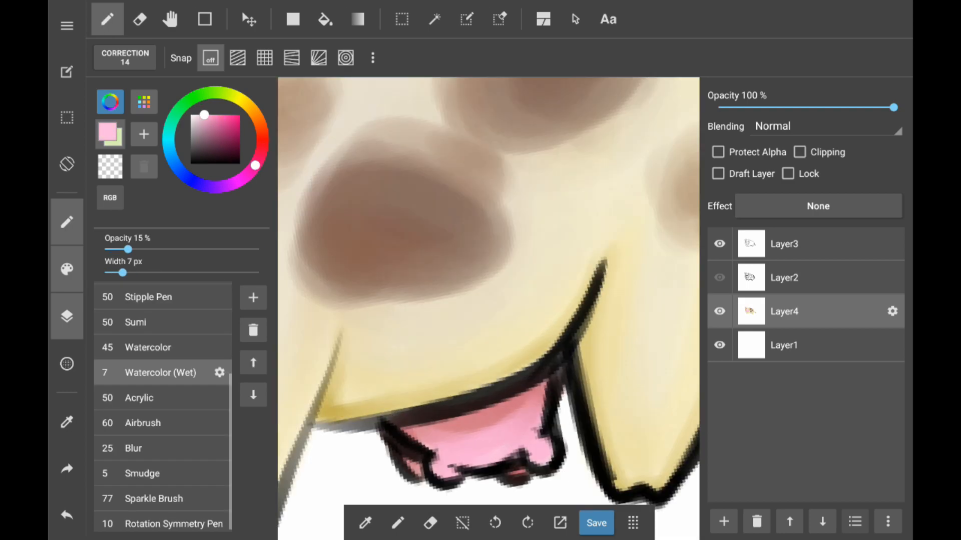
{"action": "scroll", "coordinate": [489, 309], "scroll_direction": "down", "scroll_amount": 5}
{"action": "left_click", "coordinate": [260, 155]}
{"action": "left_click_drag", "start_coordinate": [385, 315], "coordinate": [431, 361]}
{"action": "scroll", "coordinate": [488, 341], "scroll_direction": "up", "scroll_amount": 3}
{"action": "scroll", "coordinate": [488, 309], "scroll_direction": "down", "scroll_amount": 10}
Colour the horn beside the inner edge of its outline in reddish brown, undoing one stray stroke
{"action": "left_click", "coordinate": [261, 126]}
{"action": "left_click", "coordinate": [228, 138]}
{"action": "scroll", "coordinate": [488, 309], "scroll_direction": "up", "scroll_amount": 10}
{"action": "left_click_drag", "start_coordinate": [457, 201], "coordinate": [435, 315]}
{"action": "mouse_move", "coordinate": [446, 300]}
{"action": "left_mouse_down"}
{"action": "mouse_move", "coordinate": [501, 280]}
{"action": "mouse_move", "coordinate": [557, 182]}
{"action": "left_mouse_up"}
{"action": "scroll", "coordinate": [488, 309], "scroll_direction": "right", "scroll_amount": 10}
{"action": "left_click", "coordinate": [67, 515]}
{"action": "left_click_drag", "start_coordinate": [558, 182], "coordinate": [593, 295]}
{"action": "left_click_drag", "start_coordinate": [516, 265], "coordinate": [596, 281]}
Fill the horn centres with a lighter brown
{"action": "left_click", "coordinate": [208, 129]}
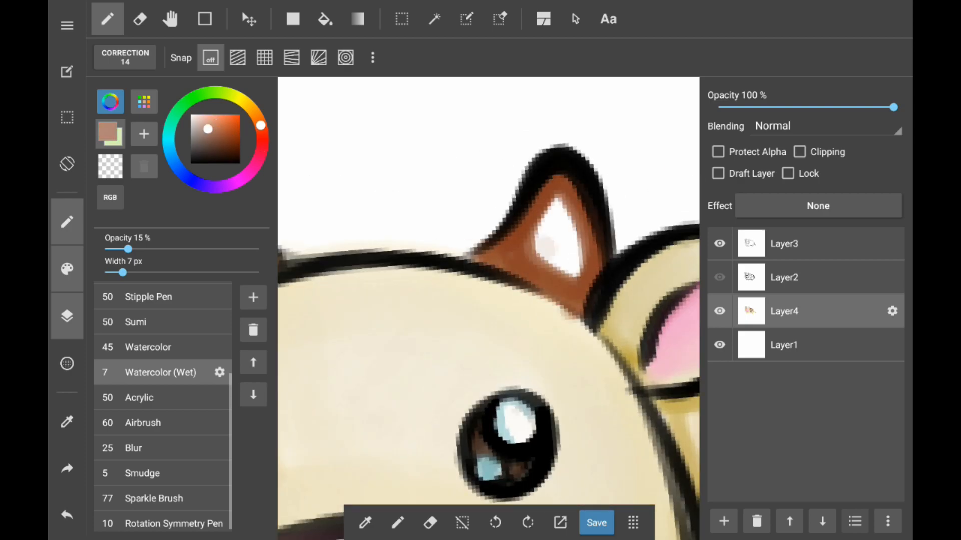
{"action": "left_click_drag", "start_coordinate": [558, 201], "coordinate": [555, 280]}
{"action": "scroll", "coordinate": [488, 309], "scroll_direction": "left", "scroll_amount": 10}
{"action": "left_click_drag", "start_coordinate": [420, 215], "coordinate": [425, 301]}
{"action": "scroll", "coordinate": [488, 309], "scroll_direction": "down", "scroll_amount": 10}
Colour the hooves and the tail tuft in brown tones
{"action": "scroll", "coordinate": [489, 309], "scroll_direction": "up", "scroll_amount": 10}
{"action": "left_click_drag", "start_coordinate": [455, 411], "coordinate": [558, 375]}
{"action": "left_click", "coordinate": [224, 139]}
{"action": "scroll", "coordinate": [489, 309], "scroll_direction": "down", "scroll_amount": 10}
{"action": "scroll", "coordinate": [489, 309], "scroll_direction": "up", "scroll_amount": 10}
{"action": "mouse_move", "coordinate": [546, 320]}
{"action": "left_mouse_down"}
{"action": "mouse_move", "coordinate": [423, 445]}
{"action": "mouse_move", "coordinate": [426, 481]}
{"action": "left_mouse_up"}
{"action": "left_click", "coordinate": [208, 129]}
{"action": "scroll", "coordinate": [489, 309], "scroll_direction": "down", "scroll_amount": 10}
Sample the cream from the body, touch up the legs around the hooves with it, and save the drawing
{"action": "left_click", "coordinate": [365, 523]}
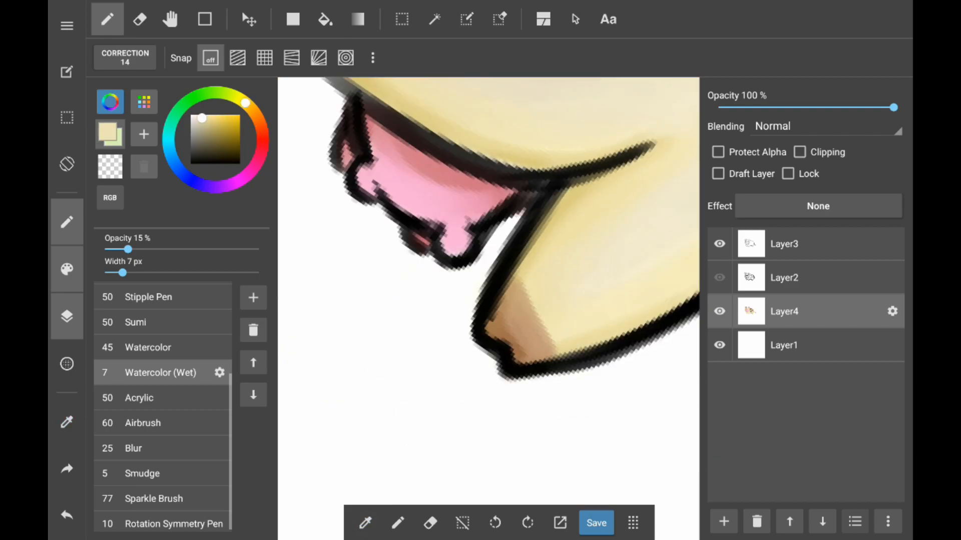
{"action": "scroll", "coordinate": [489, 309], "scroll_direction": "up", "scroll_amount": 10}
{"action": "left_click", "coordinate": [671, 281]}
{"action": "left_click", "coordinate": [398, 523]}
{"action": "left_click_drag", "start_coordinate": [400, 320], "coordinate": [476, 305]}
{"action": "left_click", "coordinate": [366, 523]}
{"action": "left_click", "coordinate": [435, 200]}
{"action": "scroll", "coordinate": [489, 309], "scroll_direction": "down", "scroll_amount": 10}
{"action": "scroll", "coordinate": [488, 309], "scroll_direction": "up", "scroll_amount": 5}
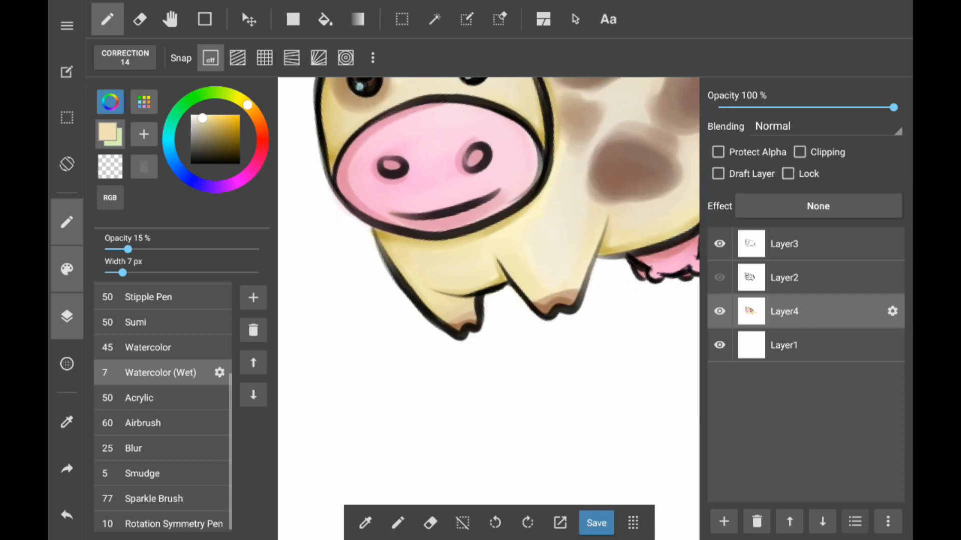
{"action": "scroll", "coordinate": [489, 308], "scroll_direction": "down", "scroll_amount": 10}
{"action": "left_click", "coordinate": [596, 523]}
Add a new layer above Layer4 and set up the Stipple Pen in dark brown at 53 px and 42% opacity
{"action": "left_click", "coordinate": [261, 125]}
{"action": "left_click", "coordinate": [223, 137]}
{"action": "left_click", "coordinate": [724, 522]}
{"action": "left_click", "coordinate": [800, 229]}
{"action": "left_click", "coordinate": [148, 296]}
{"action": "left_click_drag", "start_coordinate": [259, 249], "coordinate": [147, 273]}
{"action": "scroll", "coordinate": [575, 240], "scroll_direction": "up", "scroll_amount": 5}
{"action": "left_click", "coordinate": [220, 297]}
{"action": "scroll", "coordinate": [482, 326], "scroll_direction": "down", "scroll_amount": 1}
{"action": "left_click_drag", "start_coordinate": [334, 309], "coordinate": [619, 309]}
{"action": "left_click", "coordinate": [634, 501]}
{"action": "left_click_drag", "start_coordinate": [207, 273], "coordinate": [177, 272]}
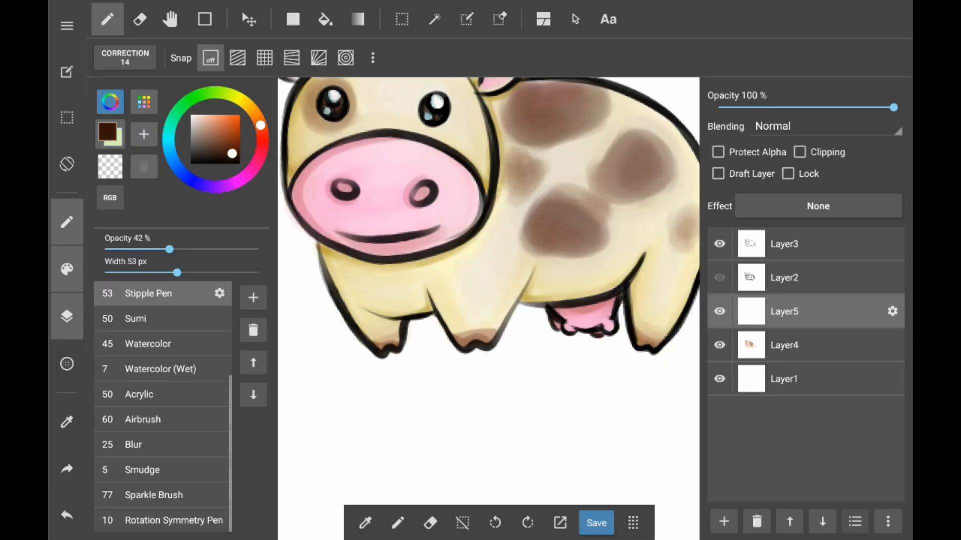
Stipple texture over the patches and body, using white at 34 px with the opacity raised to 70%
{"action": "scroll", "coordinate": [489, 240], "scroll_direction": "right", "scroll_amount": 3}
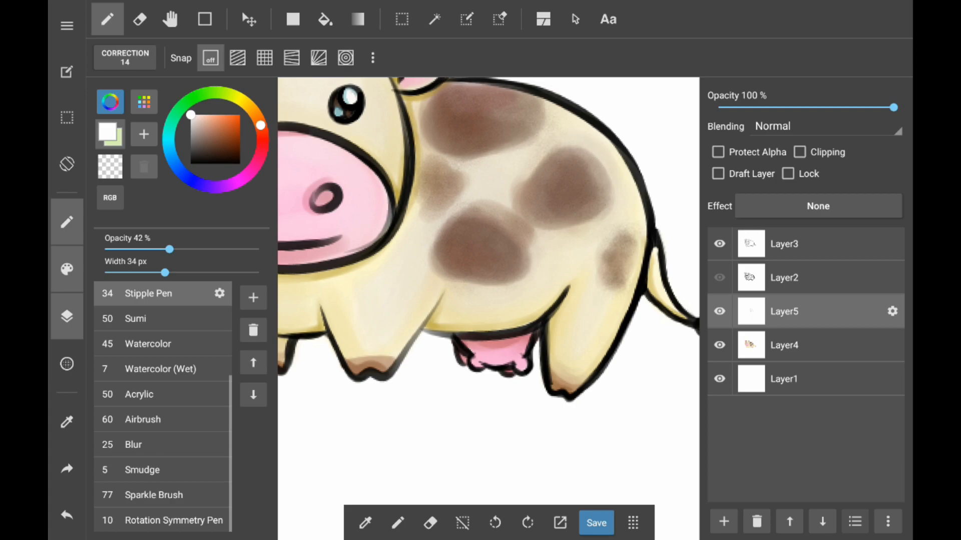
{"action": "scroll", "coordinate": [488, 290], "scroll_direction": "up", "scroll_amount": 1}
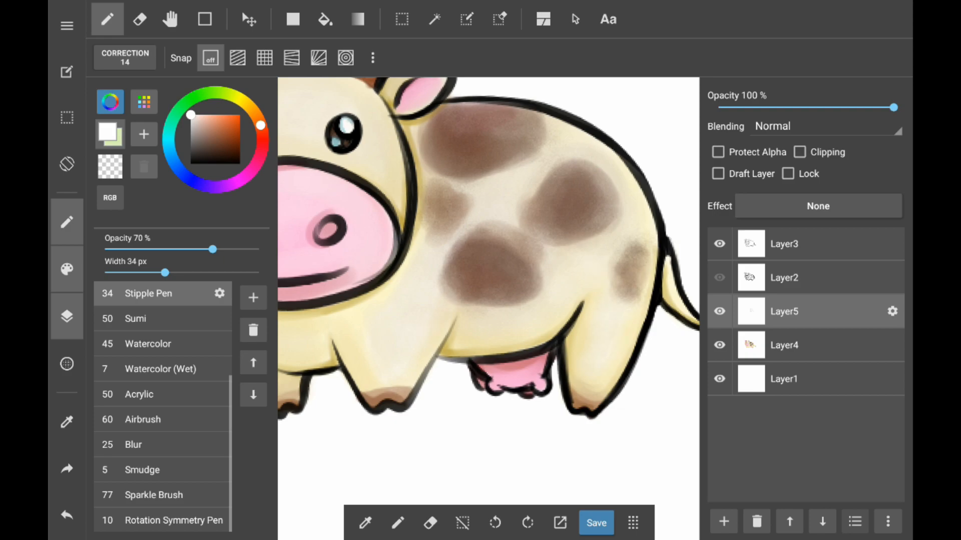
{"action": "scroll", "coordinate": [488, 308], "scroll_direction": "up", "scroll_amount": 2}
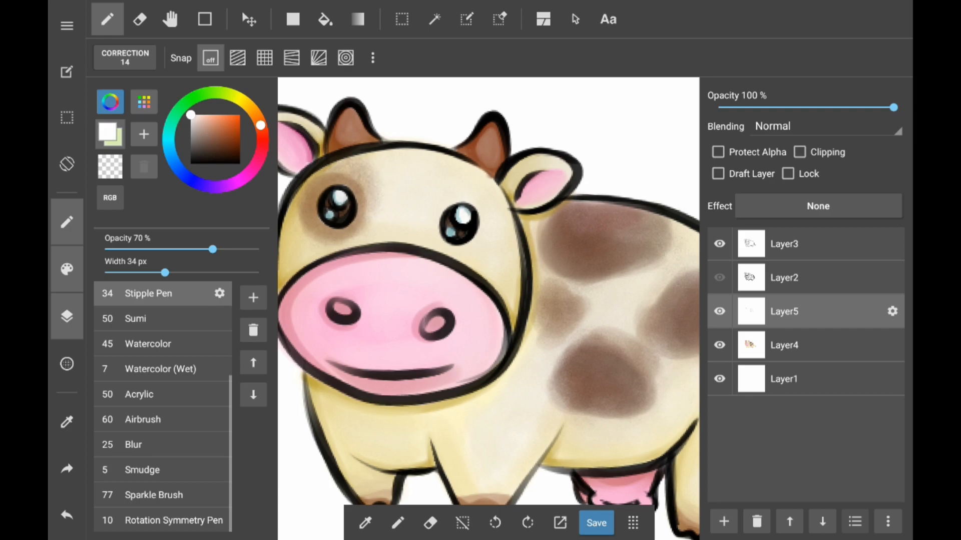
{"action": "scroll", "coordinate": [519, 317], "scroll_direction": "down", "scroll_amount": 3}
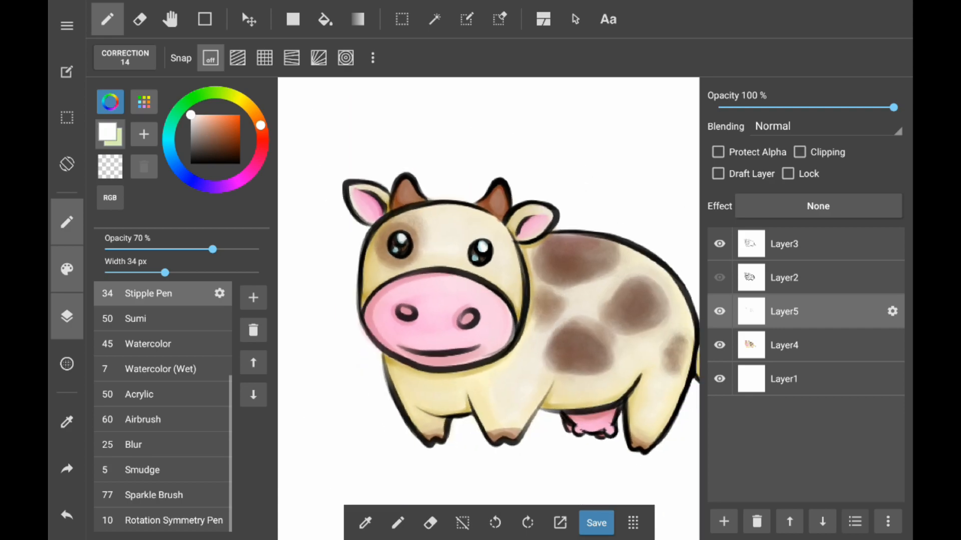
Add a new layer at the top of the stack and choose the Pen (Sharp) brush at 4 px and 100% opacity
{"action": "left_click", "coordinate": [723, 522]}
{"action": "left_click", "coordinate": [747, 227]}
{"action": "scroll", "coordinate": [162, 400], "scroll_direction": "up", "scroll_amount": 5}
{"action": "left_click", "coordinate": [149, 345]}
{"action": "scroll", "coordinate": [468, 317], "scroll_direction": "up", "scroll_amount": 5}
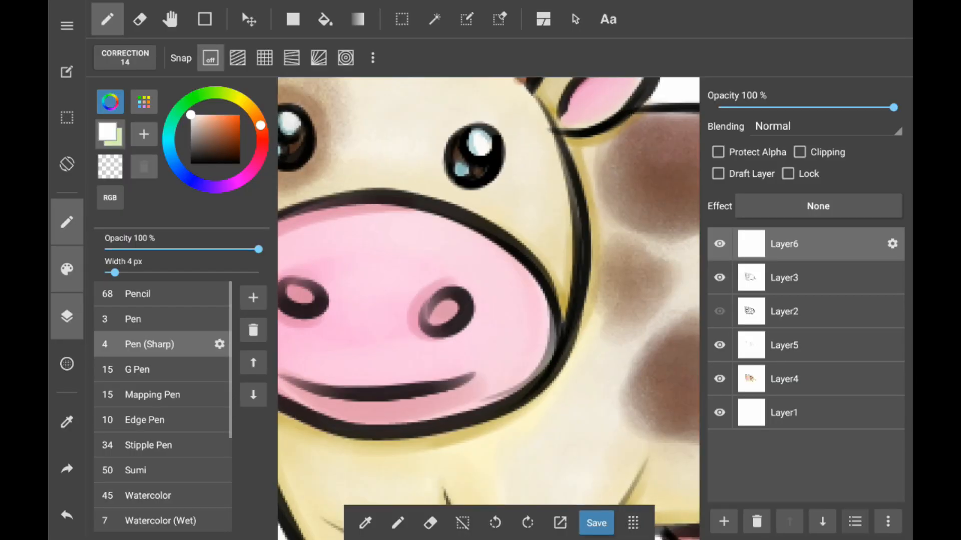
Draw white highlights around the nostrils and along the muzzle's upper edge
{"action": "scroll", "coordinate": [489, 309], "scroll_direction": "down", "scroll_amount": 3}
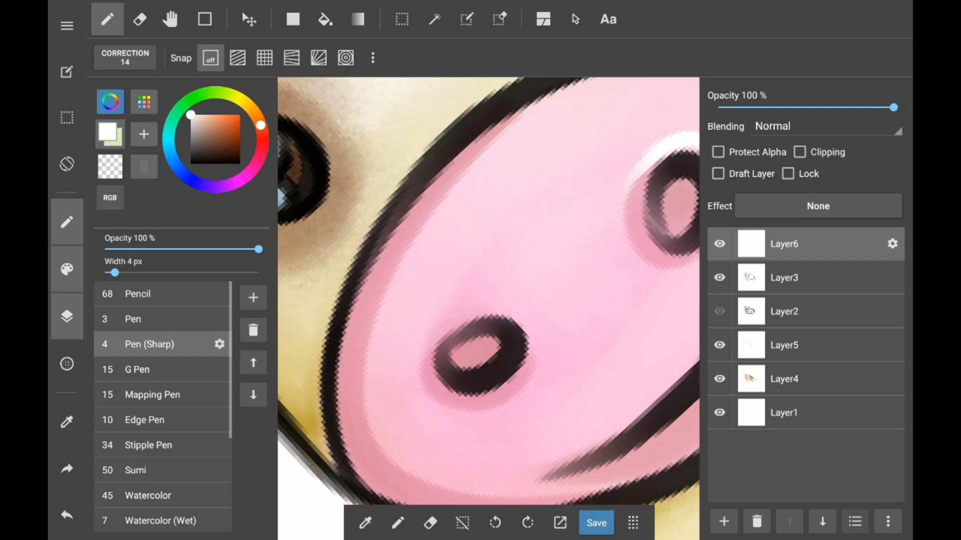
{"action": "left_click_drag", "start_coordinate": [425, 390], "coordinate": [501, 307]}
{"action": "scroll", "coordinate": [489, 308], "scroll_direction": "down", "scroll_amount": 2}
{"action": "scroll", "coordinate": [488, 308], "scroll_direction": "up", "scroll_amount": 3}
{"action": "mouse_move", "coordinate": [647, 225]}
{"action": "left_mouse_down"}
{"action": "mouse_move", "coordinate": [619, 284]}
{"action": "mouse_move", "coordinate": [523, 400]}
{"action": "left_mouse_up"}
{"action": "scroll", "coordinate": [488, 308], "scroll_direction": "down", "scroll_amount": 2}
{"action": "scroll", "coordinate": [488, 309], "scroll_direction": "up", "scroll_amount": 5}
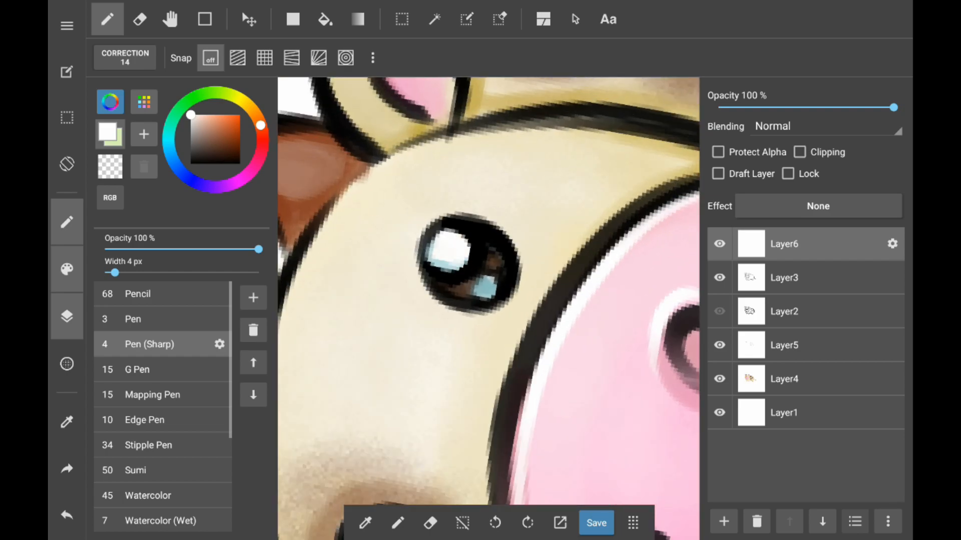
Add white highlight arcs around both eyes and along the top of the head
{"action": "left_click_drag", "start_coordinate": [503, 218], "coordinate": [411, 287]}
{"action": "scroll", "coordinate": [489, 309], "scroll_direction": "down", "scroll_amount": 3}
{"action": "scroll", "coordinate": [489, 309], "scroll_direction": "up", "scroll_amount": 3}
{"action": "left_click_drag", "start_coordinate": [491, 312], "coordinate": [365, 220]}
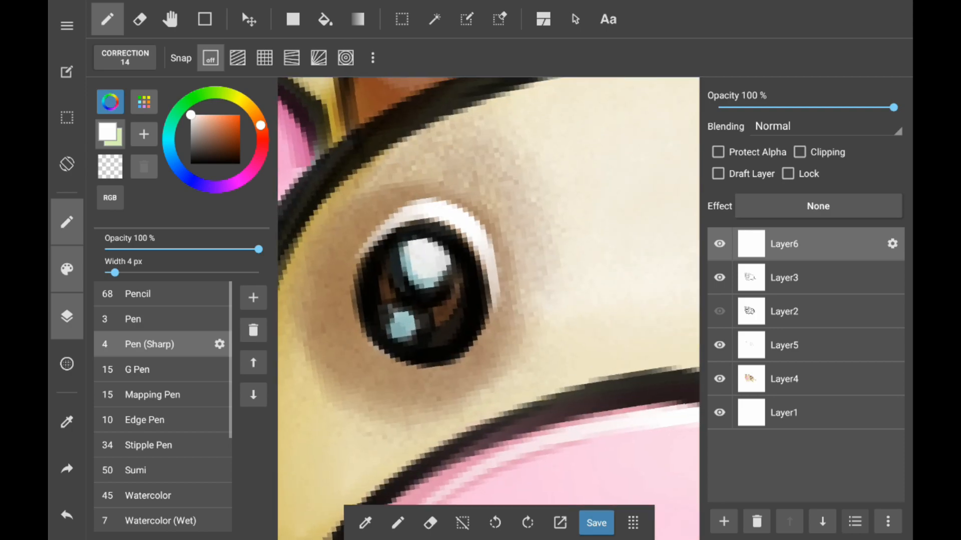
{"action": "scroll", "coordinate": [489, 309], "scroll_direction": "down", "scroll_amount": 5}
{"action": "scroll", "coordinate": [489, 309], "scroll_direction": "up", "scroll_amount": 5}
{"action": "mouse_move", "coordinate": [575, 95]}
{"action": "left_mouse_down"}
{"action": "mouse_move", "coordinate": [587, 125]}
{"action": "mouse_move", "coordinate": [483, 363]}
{"action": "left_mouse_up"}
{"action": "scroll", "coordinate": [488, 308], "scroll_direction": "down", "scroll_amount": 4}
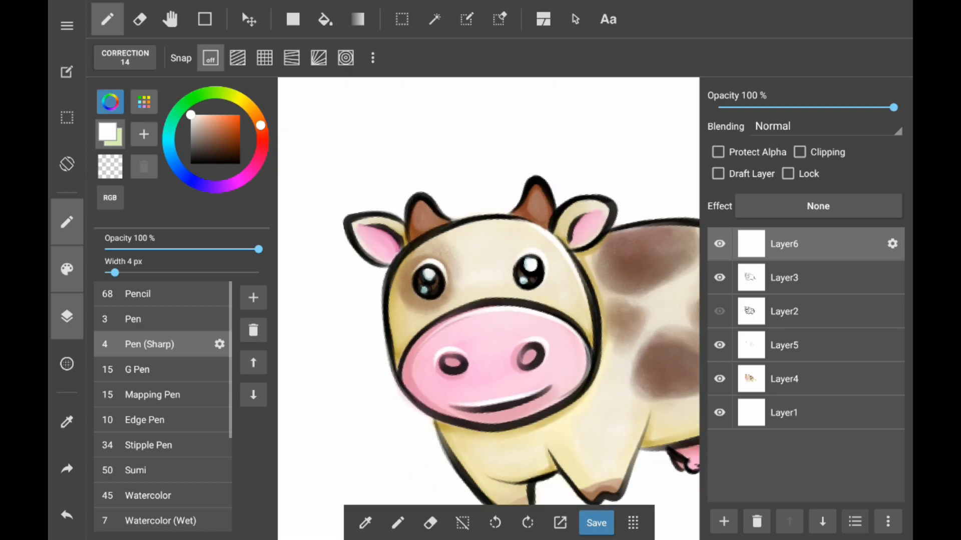
Add white highlight strokes to the horns and inner ears
{"action": "scroll", "coordinate": [489, 309], "scroll_direction": "up", "scroll_amount": 5}
{"action": "scroll", "coordinate": [489, 309], "scroll_direction": "down", "scroll_amount": 4}
{"action": "scroll", "coordinate": [489, 309], "scroll_direction": "up", "scroll_amount": 5}
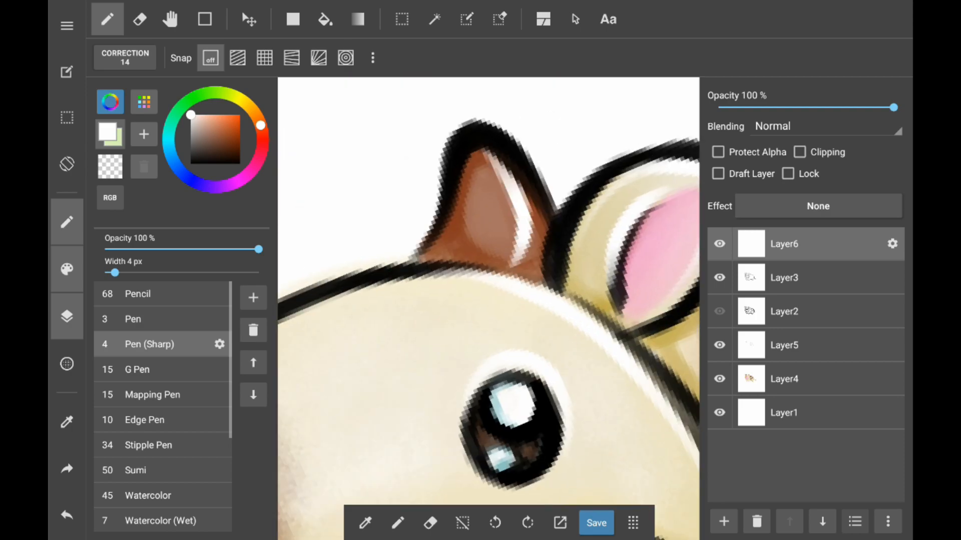
{"action": "left_click_drag", "start_coordinate": [421, 201], "coordinate": [570, 270]}
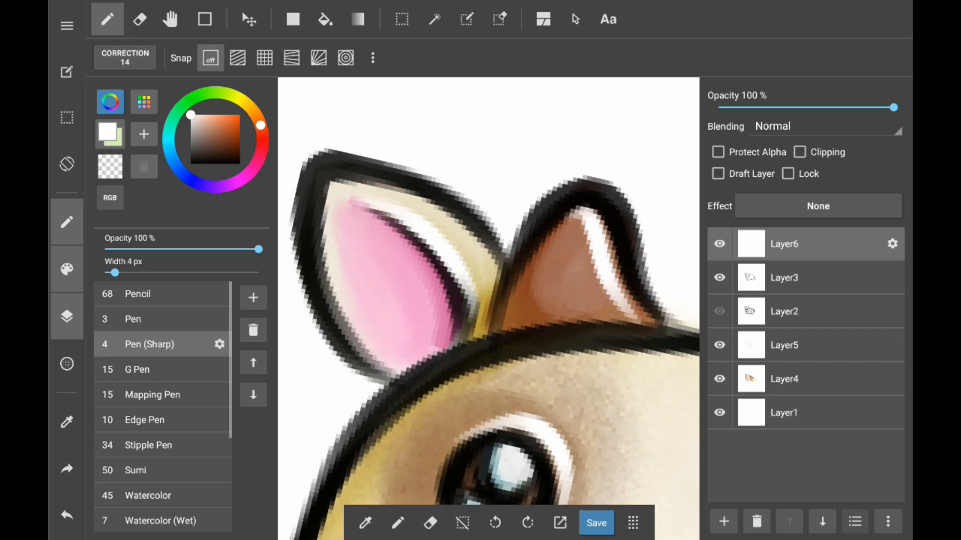
{"action": "scroll", "coordinate": [489, 309], "scroll_direction": "down", "scroll_amount": 4}
Draw white highlights along the edges of the front legs
{"action": "scroll", "coordinate": [488, 309], "scroll_direction": "up", "scroll_amount": 6}
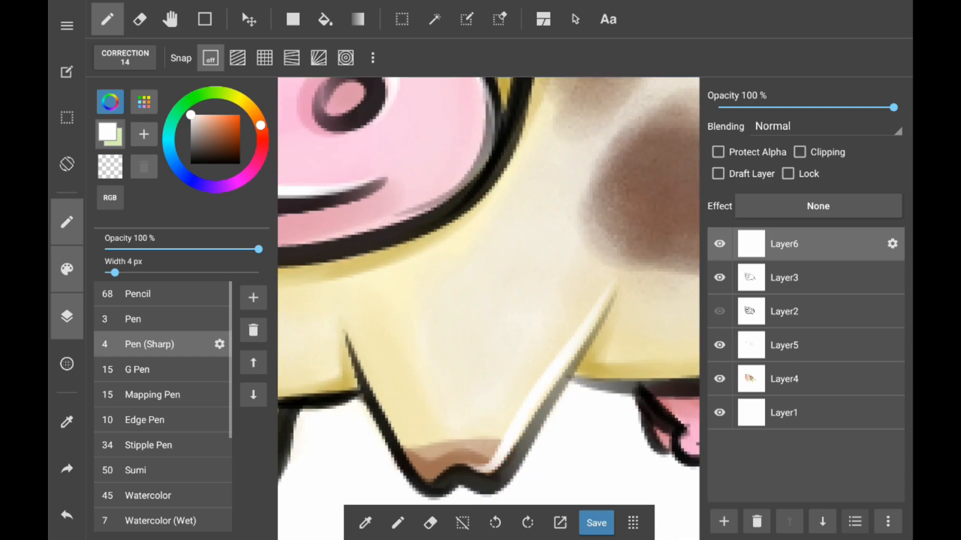
{"action": "scroll", "coordinate": [489, 308], "scroll_direction": "down", "scroll_amount": 4}
{"action": "scroll", "coordinate": [489, 309], "scroll_direction": "up", "scroll_amount": 5}
{"action": "scroll", "coordinate": [488, 308], "scroll_direction": "down", "scroll_amount": 4}
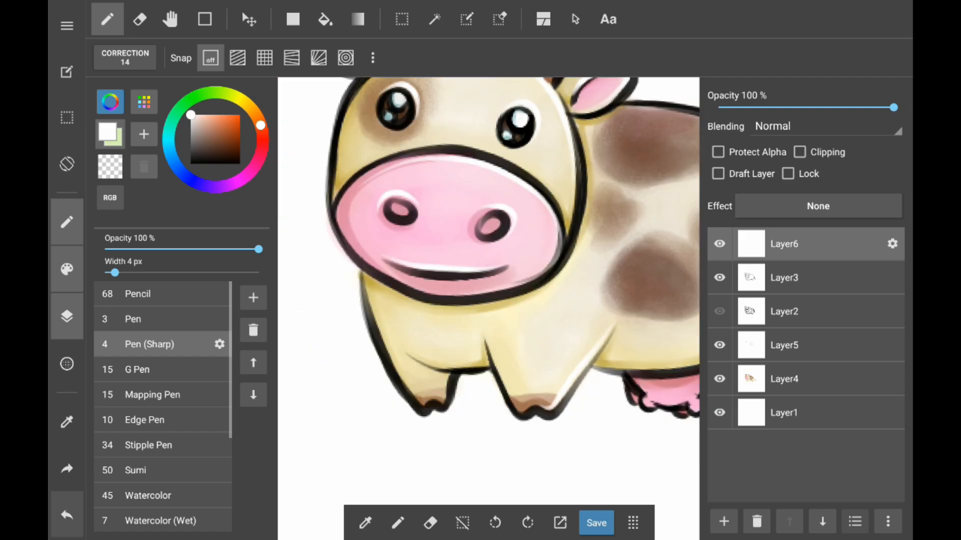
{"action": "scroll", "coordinate": [488, 309], "scroll_direction": "up", "scroll_amount": 4}
Add white highlights to the belly line, udder, hind leg and hind hoof
{"action": "scroll", "coordinate": [489, 308], "scroll_direction": "right", "scroll_amount": 5}
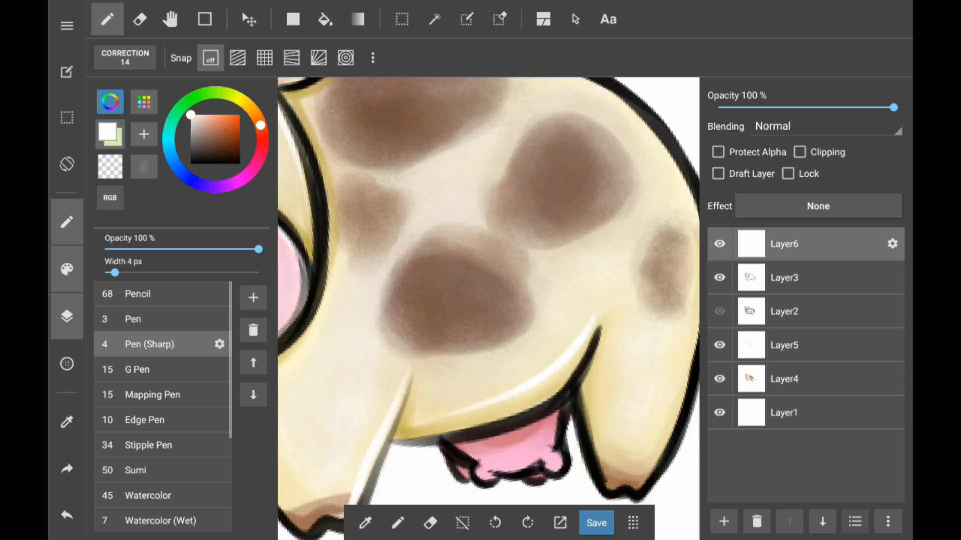
{"action": "scroll", "coordinate": [489, 308], "scroll_direction": "up", "scroll_amount": 2}
{"action": "scroll", "coordinate": [488, 309], "scroll_direction": "down", "scroll_amount": 2}
{"action": "left_click_drag", "start_coordinate": [670, 175], "coordinate": [548, 430]}
{"action": "left_click_drag", "start_coordinate": [506, 457], "coordinate": [536, 458]}
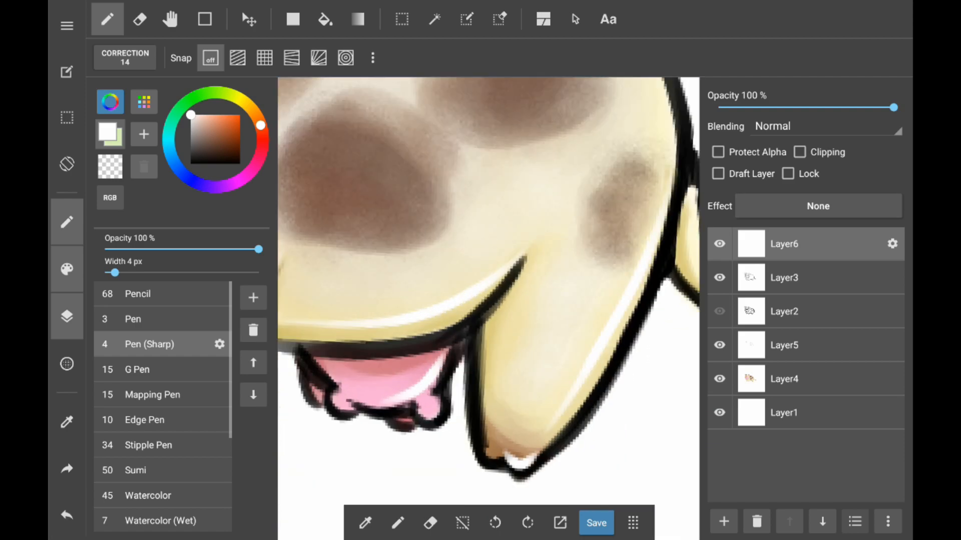
{"action": "scroll", "coordinate": [488, 309], "scroll_direction": "down", "scroll_amount": 3}
Draw white highlights along the tail and the upper curve of the back
{"action": "scroll", "coordinate": [488, 309], "scroll_direction": "up", "scroll_amount": 4}
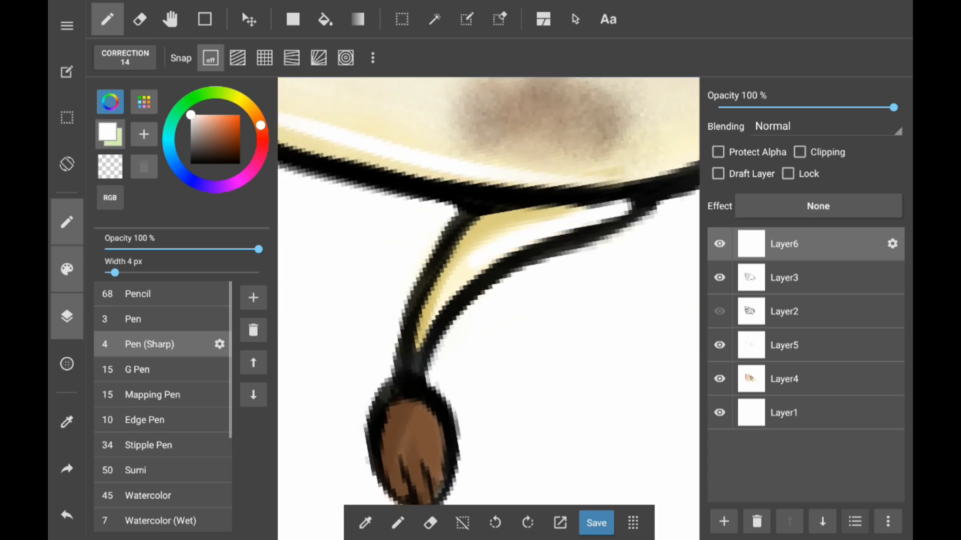
{"action": "scroll", "coordinate": [488, 309], "scroll_direction": "down", "scroll_amount": 3}
{"action": "scroll", "coordinate": [489, 309], "scroll_direction": "up", "scroll_amount": 1}
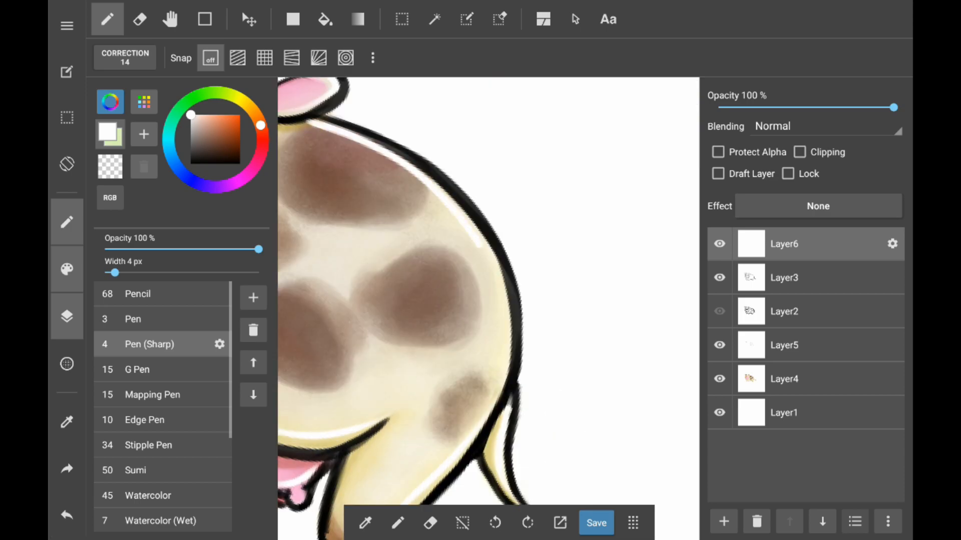
{"action": "scroll", "coordinate": [489, 309], "scroll_direction": "down", "scroll_amount": 2}
{"action": "scroll", "coordinate": [488, 308], "scroll_direction": "up", "scroll_amount": 3}
{"action": "scroll", "coordinate": [488, 308], "scroll_direction": "down", "scroll_amount": 2}
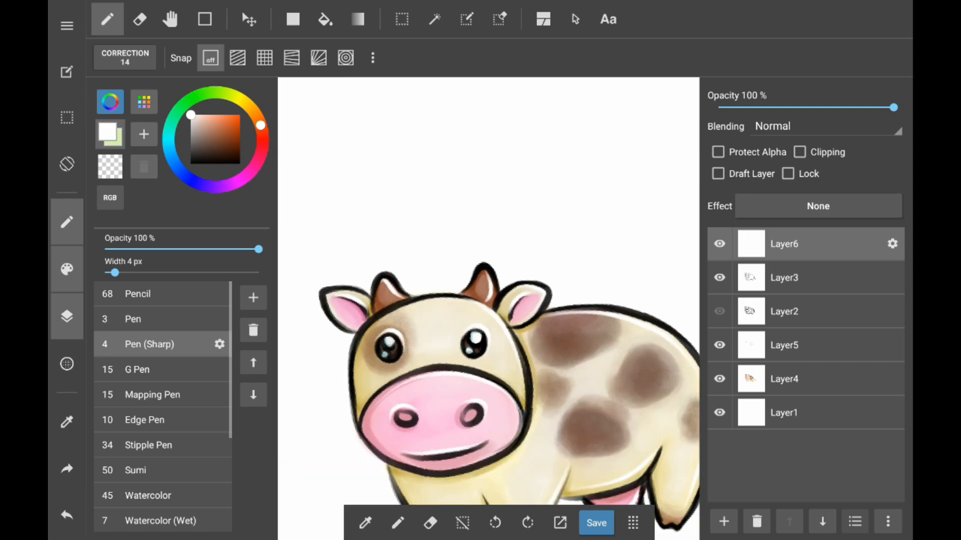
Touch up the remaining white highlights across the head, chest and front legs
{"action": "scroll", "coordinate": [488, 309], "scroll_direction": "up", "scroll_amount": 4}
{"action": "scroll", "coordinate": [489, 309], "scroll_direction": "down", "scroll_amount": 4}
{"action": "scroll", "coordinate": [488, 309], "scroll_direction": "up", "scroll_amount": 6}
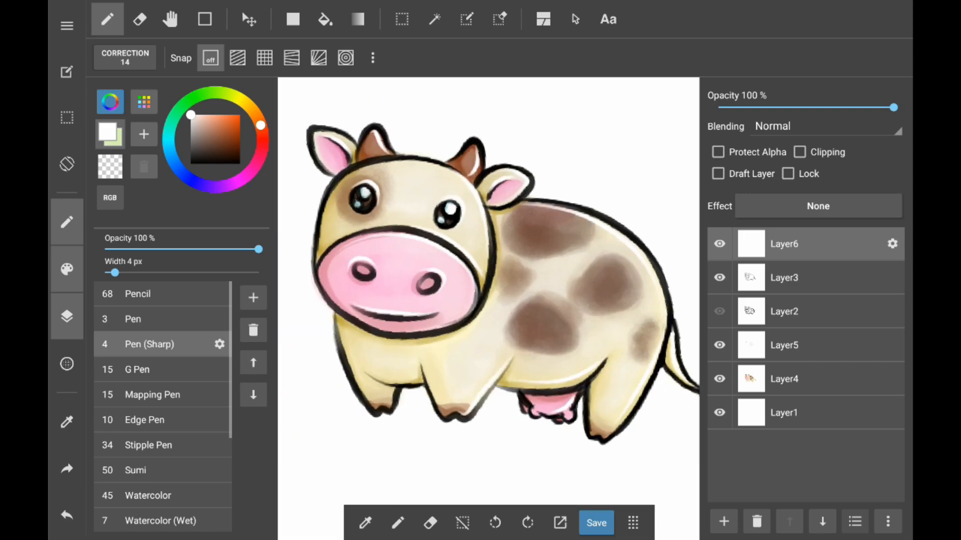
{"action": "scroll", "coordinate": [489, 308], "scroll_direction": "down", "scroll_amount": 4}
{"action": "scroll", "coordinate": [489, 309], "scroll_direction": "up", "scroll_amount": 3}
{"action": "scroll", "coordinate": [488, 309], "scroll_direction": "down", "scroll_amount": 2}
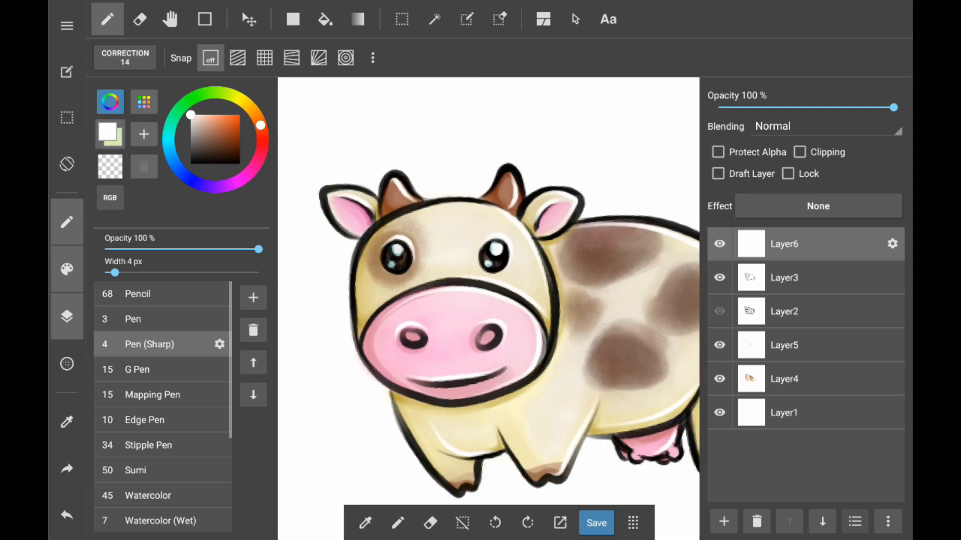
{"action": "scroll", "coordinate": [489, 309], "scroll_direction": "down", "scroll_amount": 3}
{"action": "scroll", "coordinate": [488, 309], "scroll_direction": "up", "scroll_amount": 1}
Outline the body patches in brown on a new top layer with the 4 px Pen (Sharp), and lower that layer's opacity
{"action": "left_click", "coordinate": [724, 522]}
{"action": "left_click", "coordinate": [745, 230]}
{"action": "left_click", "coordinate": [214, 144]}
{"action": "scroll", "coordinate": [488, 309], "scroll_direction": "up", "scroll_amount": 4}
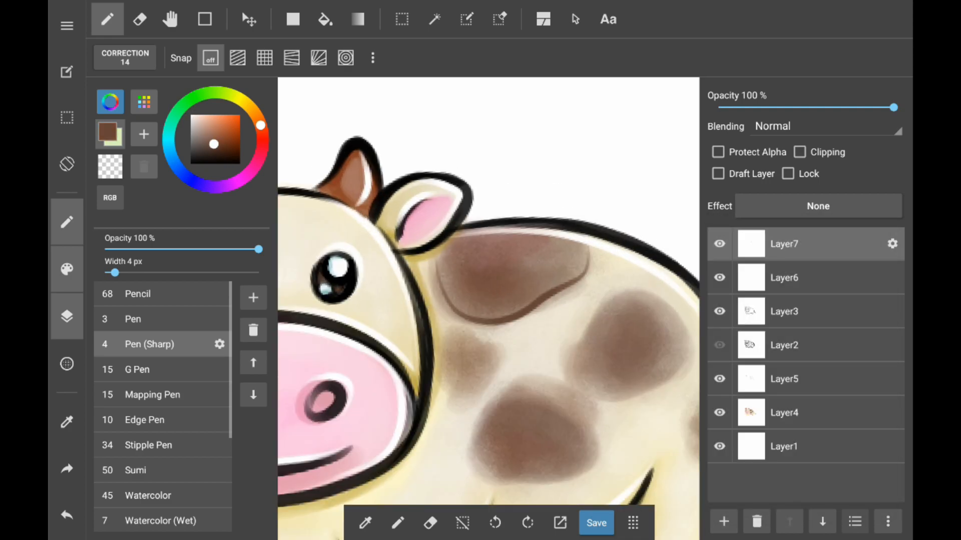
{"action": "left_click_drag", "start_coordinate": [519, 476], "coordinate": [546, 380]}
{"action": "left_click_drag", "start_coordinate": [622, 292], "coordinate": [631, 299]}
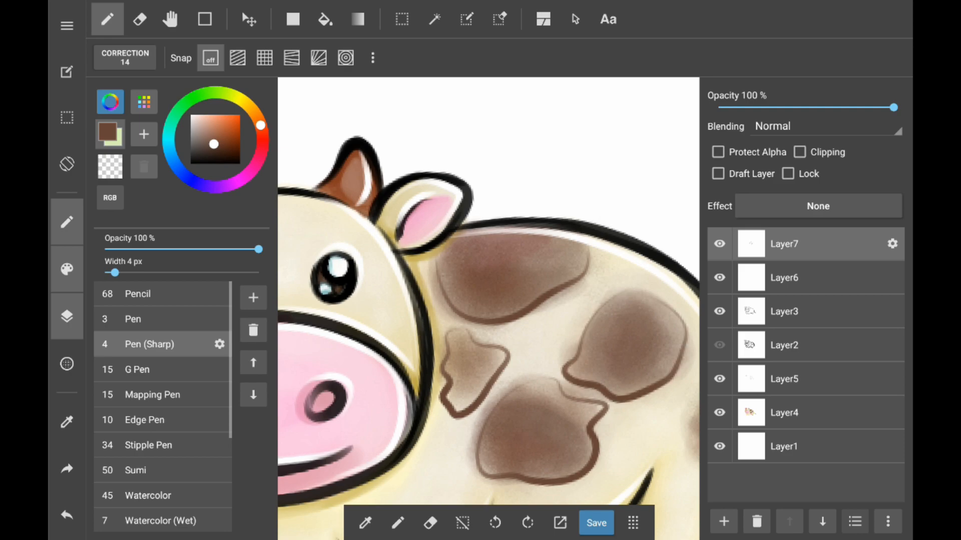
{"action": "scroll", "coordinate": [489, 309], "scroll_direction": "up", "scroll_amount": 2}
{"action": "scroll", "coordinate": [489, 291], "scroll_direction": "down", "scroll_amount": 3}
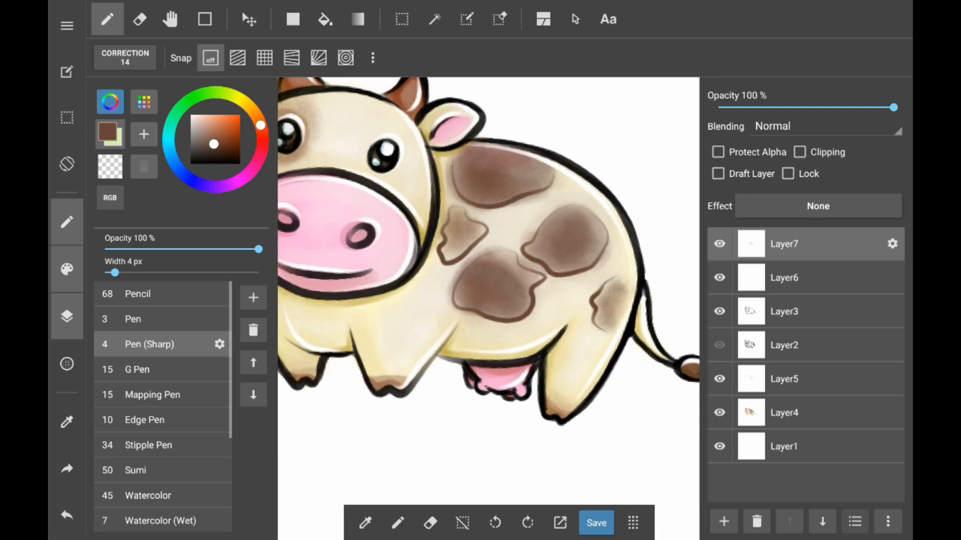
{"action": "left_click_drag", "start_coordinate": [893, 107], "coordinate": [795, 107]}
{"action": "scroll", "coordinate": [488, 308], "scroll_direction": "down", "scroll_amount": 3}
{"action": "scroll", "coordinate": [488, 309], "scroll_direction": "up", "scroll_amount": 4}
Soften the edges of the body patches on Layer4 in cream with the 7 px Watercolor (Wet) brush at 30% opacity
{"action": "left_click", "coordinate": [805, 379]}
{"action": "left_click", "coordinate": [805, 413]}
{"action": "mouse_move", "coordinate": [469, 350]}
{"action": "left_mouse_down"}
{"action": "mouse_move", "coordinate": [570, 236]}
{"action": "mouse_move", "coordinate": [555, 279]}
{"action": "left_mouse_up"}
{"action": "scroll", "coordinate": [162, 406], "scroll_direction": "down", "scroll_amount": 2}
{"action": "left_click", "coordinate": [163, 442]}
{"action": "left_click", "coordinate": [163, 468]}
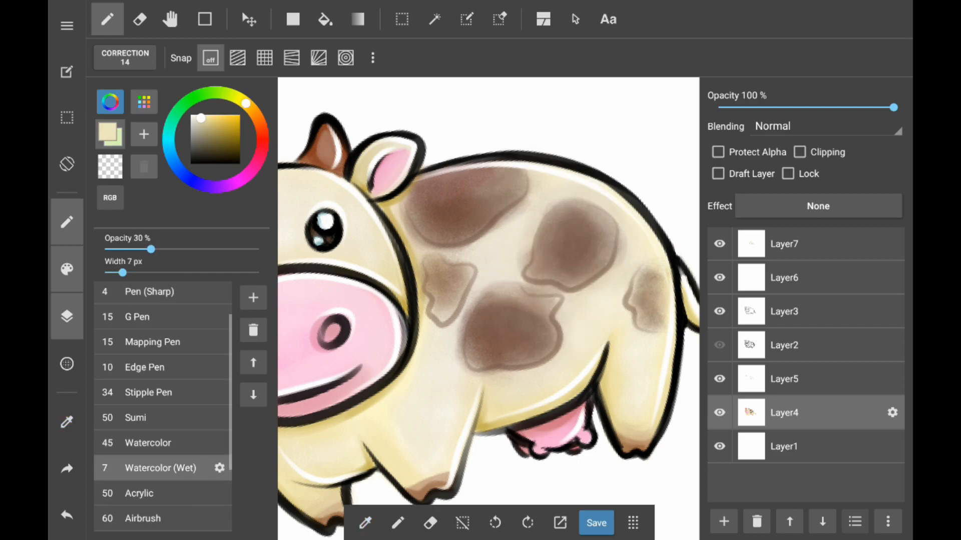
{"action": "scroll", "coordinate": [488, 309], "scroll_direction": "up", "scroll_amount": 3}
{"action": "left_click_drag", "start_coordinate": [556, 343], "coordinate": [632, 364]}
{"action": "left_click_drag", "start_coordinate": [550, 350], "coordinate": [413, 280]}
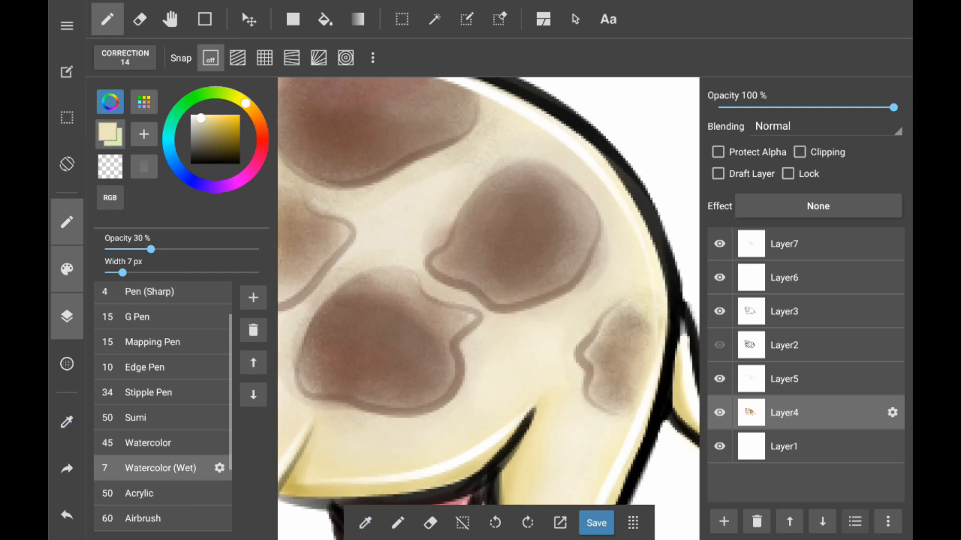
{"action": "left_click_drag", "start_coordinate": [591, 220], "coordinate": [450, 296]}
{"action": "left_click", "coordinate": [521, 293]}
{"action": "left_click_drag", "start_coordinate": [410, 320], "coordinate": [566, 361]}
Touch up the stippled texture on Layer5 with the eraser and a white 14 px Stipple Pen at 81% opacity
{"action": "left_click", "coordinate": [804, 379]}
{"action": "left_click", "coordinate": [139, 19]}
{"action": "scroll", "coordinate": [488, 309], "scroll_direction": "down", "scroll_amount": 3}
{"action": "mouse_move", "coordinate": [226, 249]}
{"action": "left_mouse_down"}
{"action": "mouse_move", "coordinate": [141, 249]}
{"action": "mouse_move", "coordinate": [140, 273]}
{"action": "left_mouse_up"}
{"action": "left_click", "coordinate": [107, 19]}
{"action": "left_click", "coordinate": [191, 115]}
{"action": "left_click", "coordinate": [163, 309]}
{"action": "left_click_drag", "start_coordinate": [212, 249], "coordinate": [230, 249]}
{"action": "scroll", "coordinate": [488, 309], "scroll_direction": "down", "scroll_amount": 3}
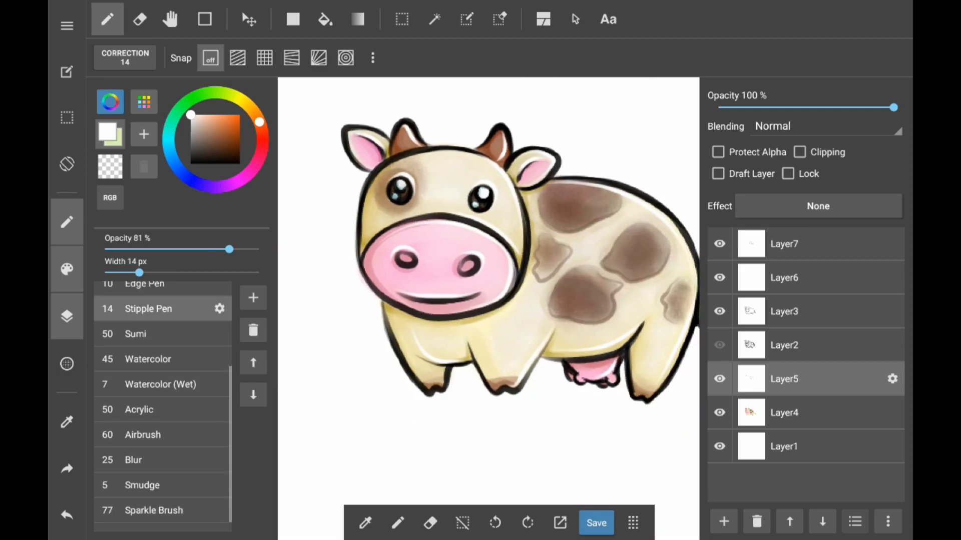
Deepen the large patches on Layer4 in brown with the 7 px Watercolor (Wet) brush at 30% opacity
{"action": "left_click", "coordinate": [784, 412]}
{"action": "scroll", "coordinate": [489, 309], "scroll_direction": "up", "scroll_amount": 3}
{"action": "left_click", "coordinate": [160, 385]}
{"action": "scroll", "coordinate": [489, 309], "scroll_direction": "down", "scroll_amount": 3}
{"action": "scroll", "coordinate": [488, 308], "scroll_direction": "up", "scroll_amount": 3}
{"action": "mouse_move", "coordinate": [500, 280]}
{"action": "left_mouse_down"}
{"action": "mouse_move", "coordinate": [560, 310]}
{"action": "mouse_move", "coordinate": [510, 336]}
{"action": "left_mouse_up"}
{"action": "scroll", "coordinate": [488, 309], "scroll_direction": "up", "scroll_amount": 2}
{"action": "scroll", "coordinate": [488, 309], "scroll_direction": "down", "scroll_amount": 3}
{"action": "left_click_drag", "start_coordinate": [365, 260], "coordinate": [400, 336]}
Fill the small patch on the cow's rump with brown up to its outline
{"action": "scroll", "coordinate": [489, 309], "scroll_direction": "right", "scroll_amount": 3}
{"action": "scroll", "coordinate": [488, 309], "scroll_direction": "up", "scroll_amount": 2}
{"action": "left_click_drag", "start_coordinate": [595, 266], "coordinate": [540, 400]}
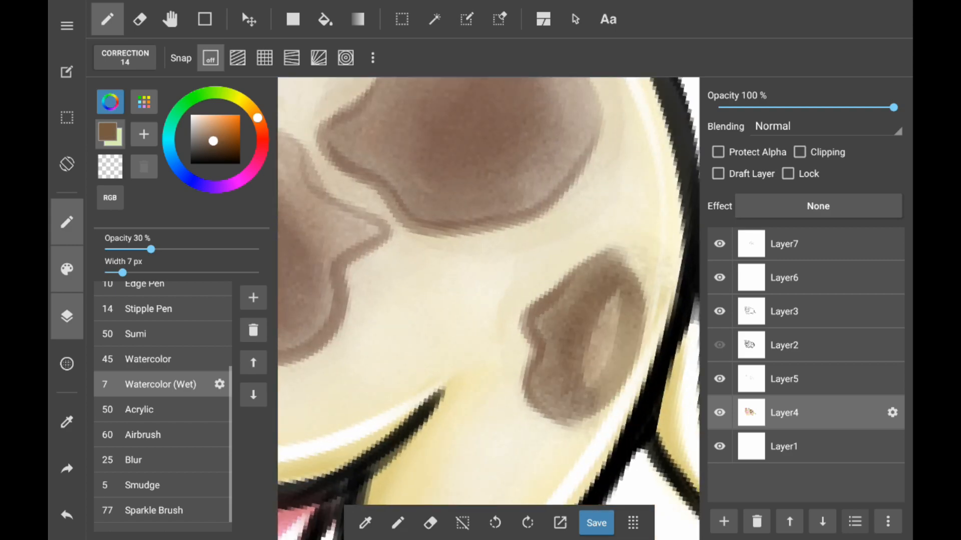
{"action": "left_click_drag", "start_coordinate": [600, 295], "coordinate": [590, 376]}
{"action": "scroll", "coordinate": [488, 308], "scroll_direction": "down", "scroll_amount": 5}
{"action": "scroll", "coordinate": [489, 309], "scroll_direction": "up", "scroll_amount": 5}
Retouch the coat shading with a cream-yellow picked from the canvas and blend it with the 17 px Blur brush
{"action": "left_click_drag", "start_coordinate": [401, 375], "coordinate": [471, 390]}
{"action": "scroll", "coordinate": [488, 309], "scroll_direction": "down", "scroll_amount": 3}
{"action": "scroll", "coordinate": [489, 308], "scroll_direction": "right", "scroll_amount": 3}
{"action": "scroll", "coordinate": [488, 308], "scroll_direction": "up", "scroll_amount": 3}
{"action": "left_click", "coordinate": [366, 523]}
{"action": "scroll", "coordinate": [488, 309], "scroll_direction": "left", "scroll_amount": 3}
{"action": "left_click_drag", "start_coordinate": [360, 293], "coordinate": [425, 273]}
{"action": "left_click", "coordinate": [160, 460]}
{"action": "left_click_drag", "start_coordinate": [159, 273], "coordinate": [147, 273]}
{"action": "scroll", "coordinate": [488, 308], "scroll_direction": "down", "scroll_amount": 1}
{"action": "scroll", "coordinate": [489, 309], "scroll_direction": "down", "scroll_amount": 3}
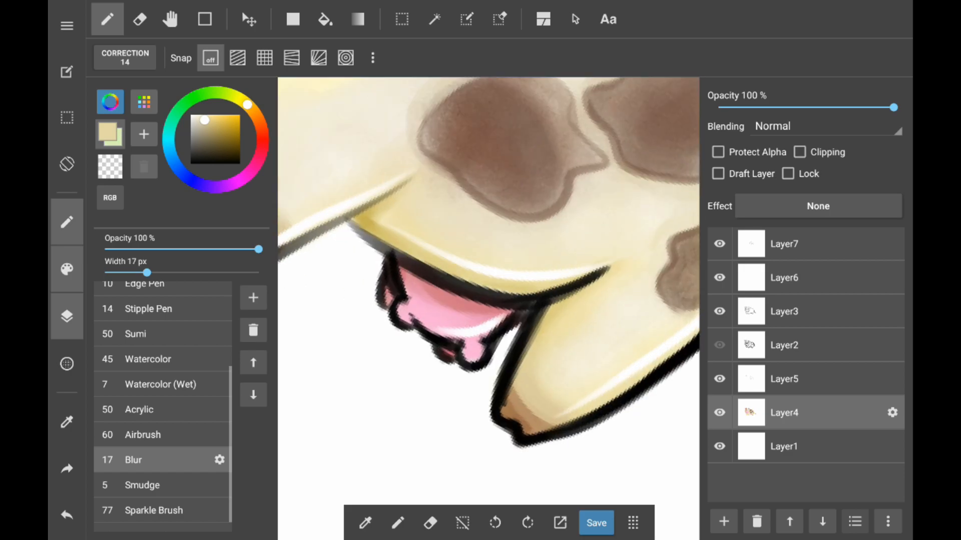
Draw tufts of green grass in the cow's mouth on a new top layer with the 4 px Pen (Sharp), varying the shade
{"action": "left_click", "coordinate": [784, 379]}
{"action": "scroll", "coordinate": [488, 308], "scroll_direction": "down", "scroll_amount": 4}
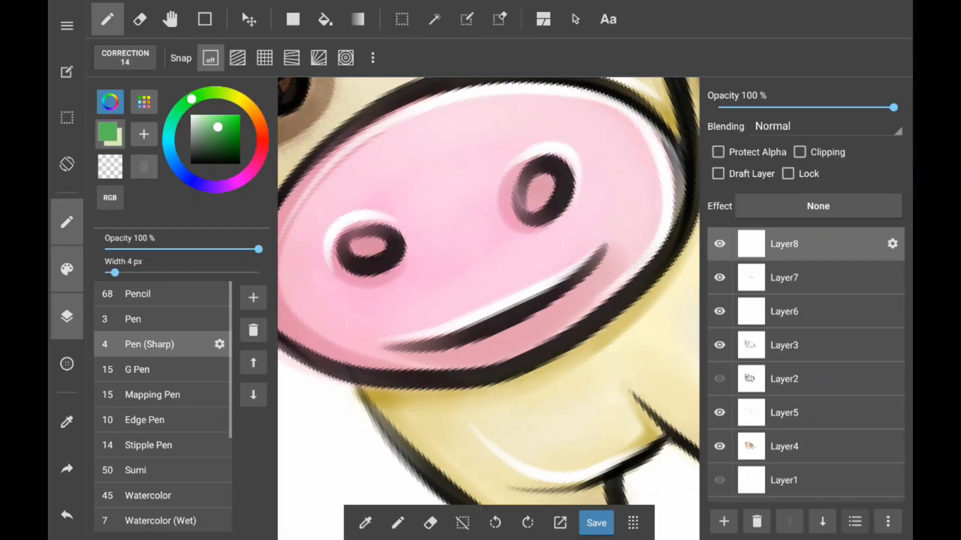
{"action": "left_click_drag", "start_coordinate": [463, 346], "coordinate": [334, 426]}
{"action": "left_click_drag", "start_coordinate": [458, 346], "coordinate": [390, 459]}
{"action": "left_click_drag", "start_coordinate": [593, 264], "coordinate": [673, 233]}
{"action": "left_click_drag", "start_coordinate": [548, 303], "coordinate": [676, 285]}
{"action": "left_click_drag", "start_coordinate": [425, 361], "coordinate": [385, 405]}
{"action": "left_click", "coordinate": [189, 101]}
{"action": "left_click_drag", "start_coordinate": [458, 350], "coordinate": [416, 445]}
{"action": "left_click", "coordinate": [201, 249]}
Draw a black heart outline above the cow's head on a new layer with the 7 px Pen (Sharp)
{"action": "scroll", "coordinate": [488, 309], "scroll_direction": "down", "scroll_amount": 4}
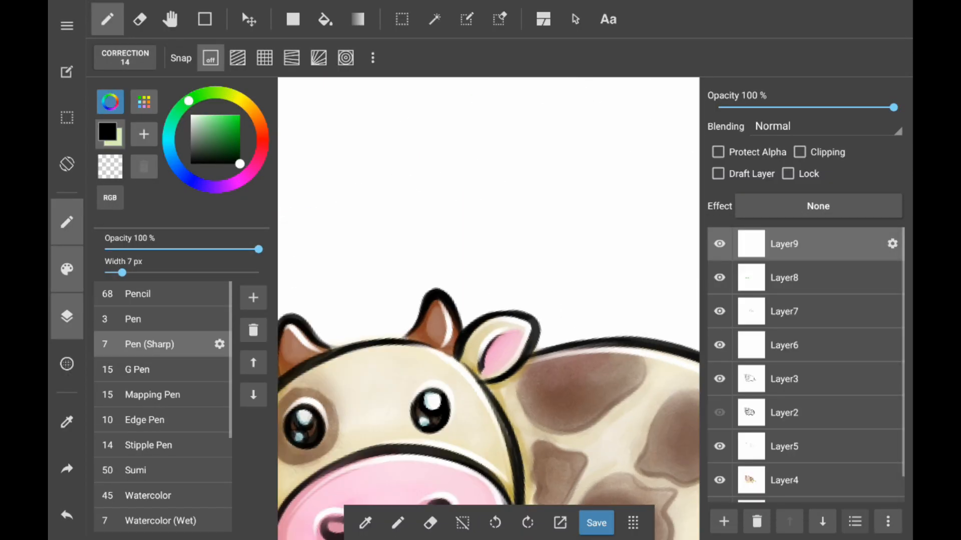
{"action": "mouse_move", "coordinate": [493, 245]}
{"action": "left_mouse_down"}
{"action": "mouse_move", "coordinate": [472, 332]}
{"action": "mouse_move", "coordinate": [563, 250]}
{"action": "mouse_move", "coordinate": [560, 213]}
{"action": "left_mouse_up"}
{"action": "left_click", "coordinate": [140, 19]}
{"action": "left_click", "coordinate": [138, 320]}
{"action": "left_click", "coordinate": [108, 19]}
{"action": "mouse_move", "coordinate": [475, 205]}
{"action": "left_mouse_down"}
{"action": "mouse_move", "coordinate": [473, 331]}
{"action": "mouse_move", "coordinate": [483, 320]}
{"action": "left_mouse_up"}
Fill the heart with pinkish red on a new layer placed beneath its outline
{"action": "left_click", "coordinate": [724, 522]}
{"action": "left_click", "coordinate": [822, 522]}
{"action": "left_click", "coordinate": [258, 160]}
{"action": "left_click", "coordinate": [240, 122]}
{"action": "left_click_drag", "start_coordinate": [432, 218], "coordinate": [473, 321]}
Refine the heart's black outline and red fill on their separate layers with the eraser and the 3 px Pen (Sharp)
{"action": "left_click", "coordinate": [161, 521]}
{"action": "left_click", "coordinate": [140, 19]}
{"action": "left_click", "coordinate": [784, 244]}
{"action": "left_click_drag", "start_coordinate": [571, 252], "coordinate": [483, 323]}
{"action": "left_click", "coordinate": [788, 277]}
{"action": "left_click", "coordinate": [784, 245]}
{"action": "left_click", "coordinate": [107, 19]}
{"action": "mouse_move", "coordinate": [550, 265]}
{"action": "left_mouse_down"}
{"action": "mouse_move", "coordinate": [458, 383]}
{"action": "mouse_move", "coordinate": [451, 358]}
{"action": "left_mouse_up"}
{"action": "left_click", "coordinate": [787, 278]}
{"action": "left_click", "coordinate": [784, 244]}
{"action": "left_click", "coordinate": [139, 19]}
{"action": "left_click", "coordinate": [107, 19]}
{"action": "left_click", "coordinate": [150, 344]}
{"action": "left_click", "coordinate": [240, 163]}
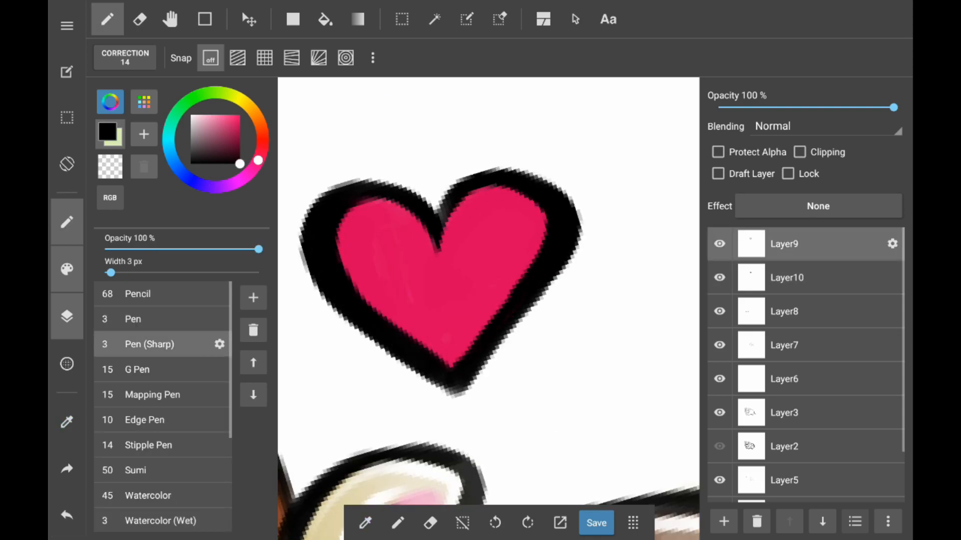
Add white highlights to the heart on a new layer and prepare a lighter pink Watercolor (Wet) brush on the fill layer
{"action": "left_click", "coordinate": [724, 522]}
{"action": "left_click", "coordinate": [192, 115]}
{"action": "left_click_drag", "start_coordinate": [467, 195], "coordinate": [461, 353]}
{"action": "left_click", "coordinate": [787, 311]}
{"action": "left_click", "coordinate": [211, 115]}
{"action": "left_click", "coordinate": [161, 521]}
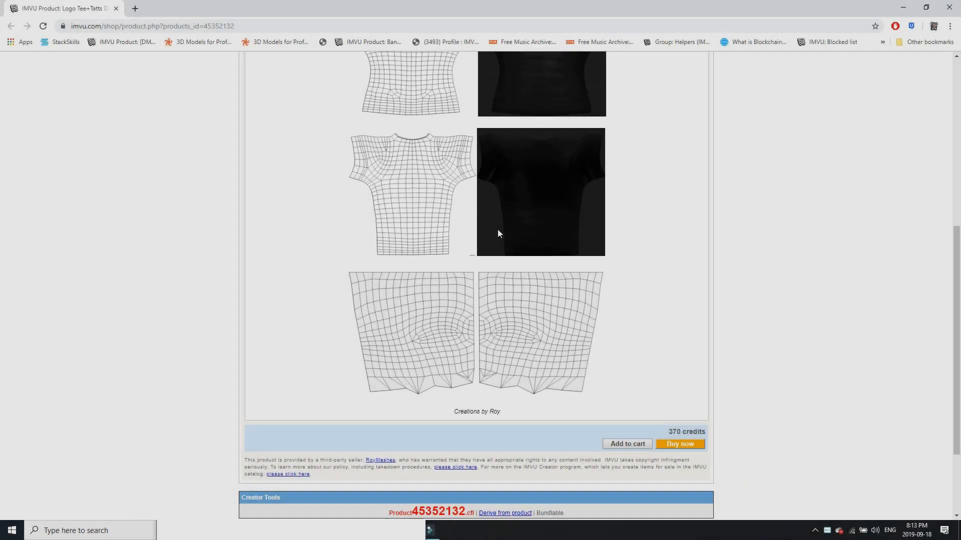
Review the shirt templates and derivation details on the Logo Tee + Tatts product page on the IMVU website
{"action": "scroll", "coordinate": [498, 233], "scroll_direction": "up", "scroll_amount": 2}
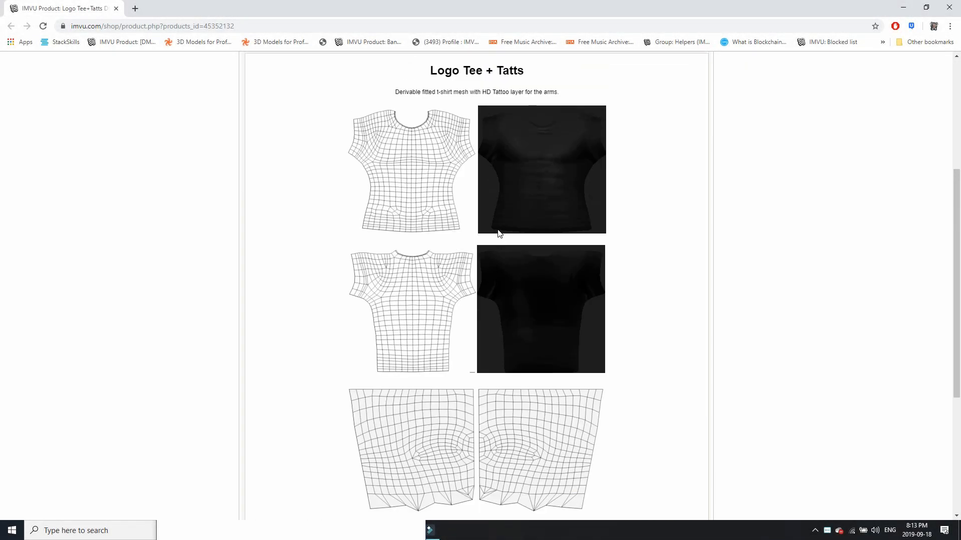
{"action": "scroll", "coordinate": [503, 236], "scroll_direction": "down", "scroll_amount": 4}
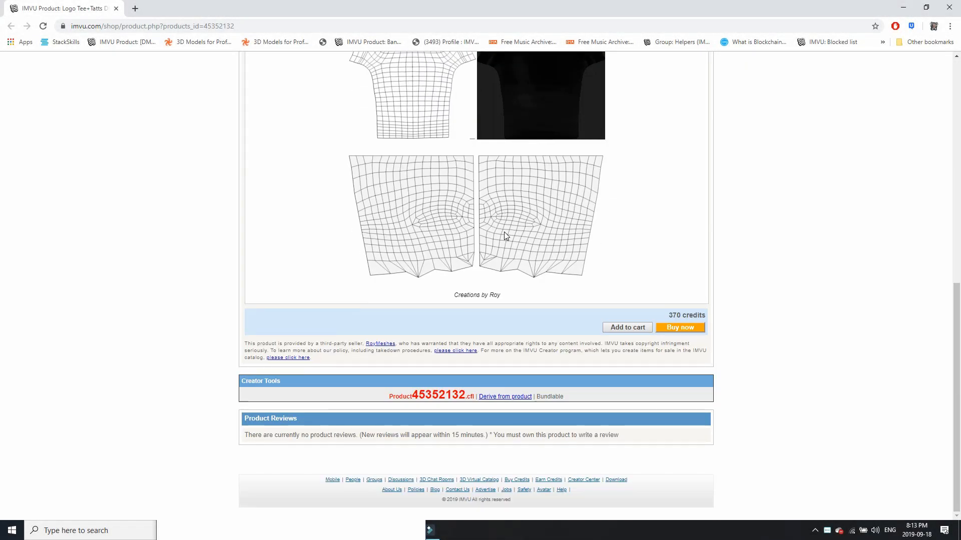
{"action": "scroll", "coordinate": [503, 233], "scroll_direction": "up", "scroll_amount": 2}
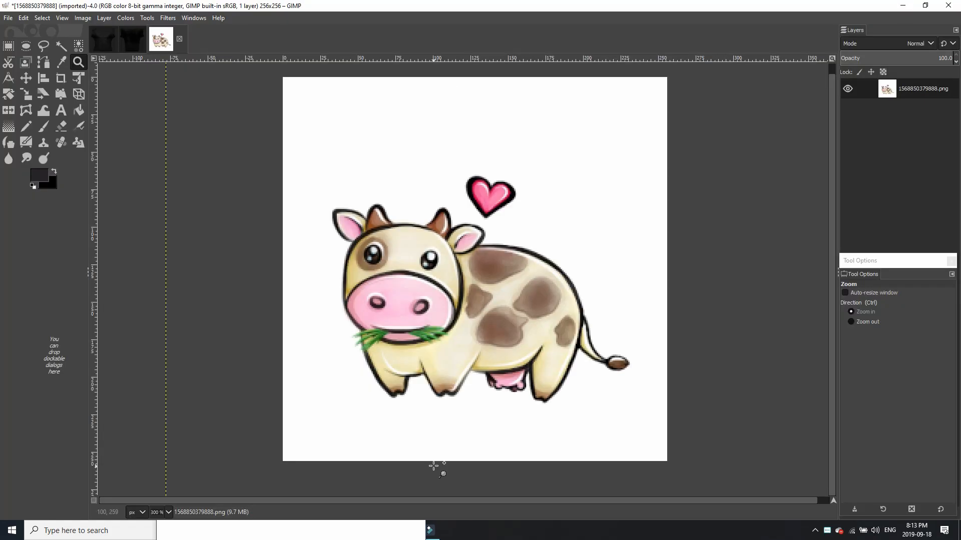
Switch to IMVU, open Editor 2 and examine the avatar's t-shirt logo up close
{"action": "key", "text": "alt+Tab"}
{"action": "key", "text": "alt+Tab"}
{"action": "key", "text": "alt+Tab"}
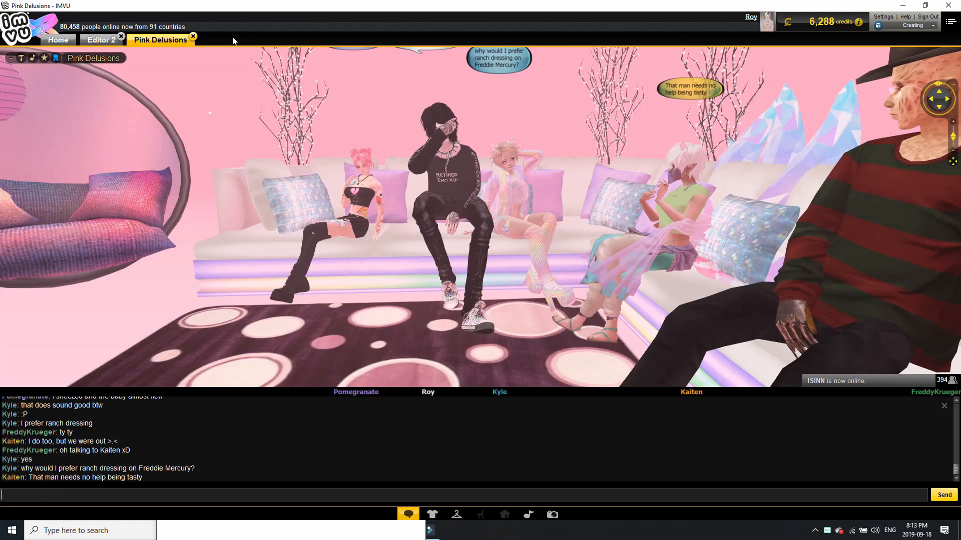
{"action": "left_click", "coordinate": [100, 40]}
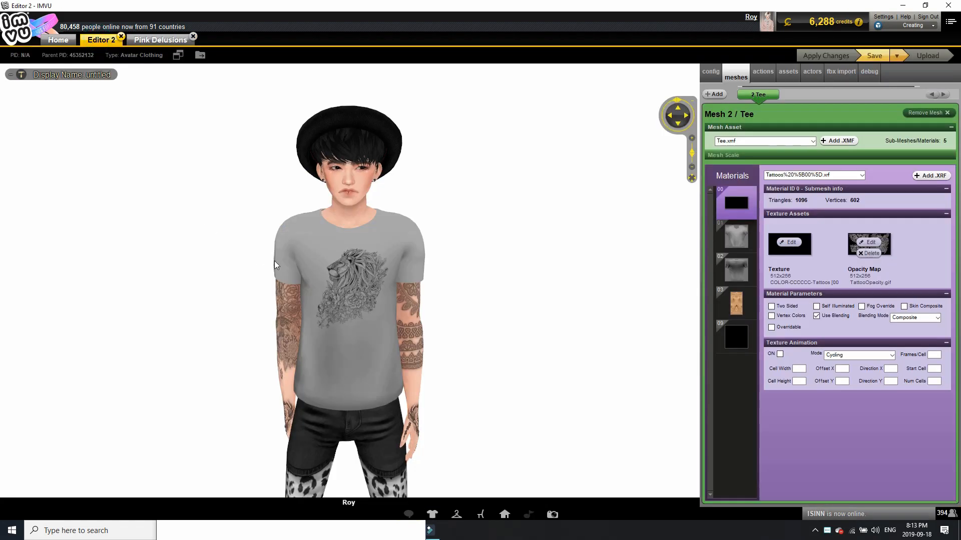
{"action": "scroll", "coordinate": [278, 260], "scroll_direction": "up", "scroll_amount": 1}
{"action": "scroll", "coordinate": [190, 249], "scroll_direction": "up", "scroll_amount": 1}
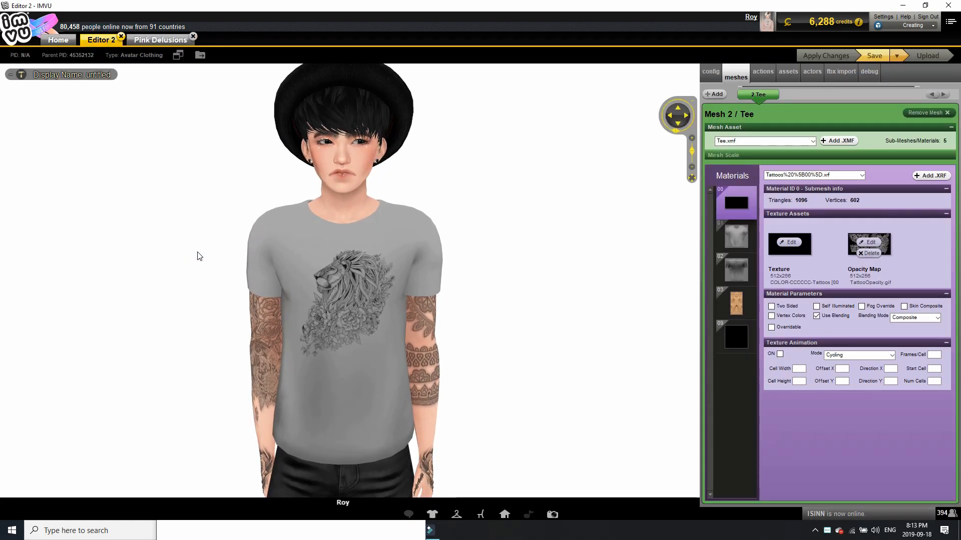
Switch to GIMP and shift the cow layer about 3 px to the right
{"action": "key", "text": "alt+Tab"}
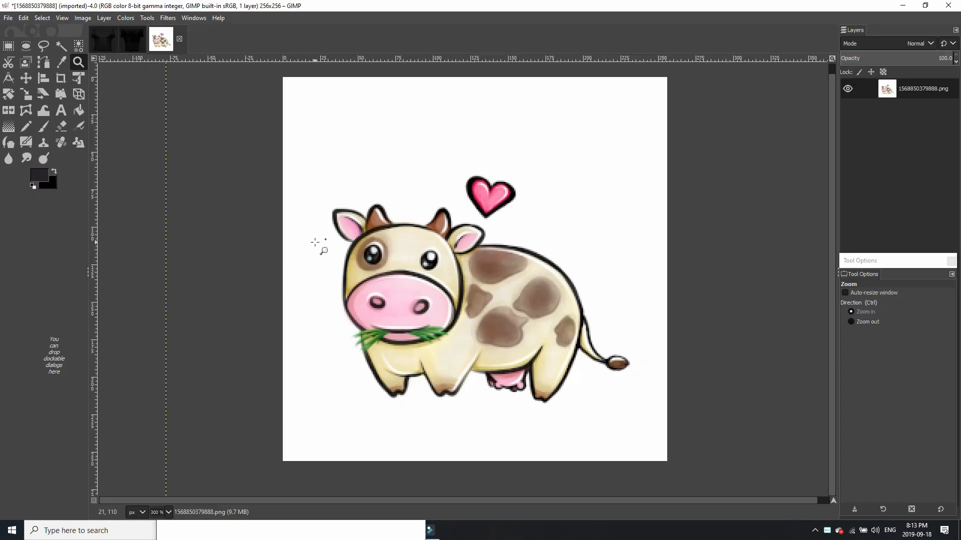
{"action": "left_click", "coordinate": [330, 234], "text": "ctrl"}
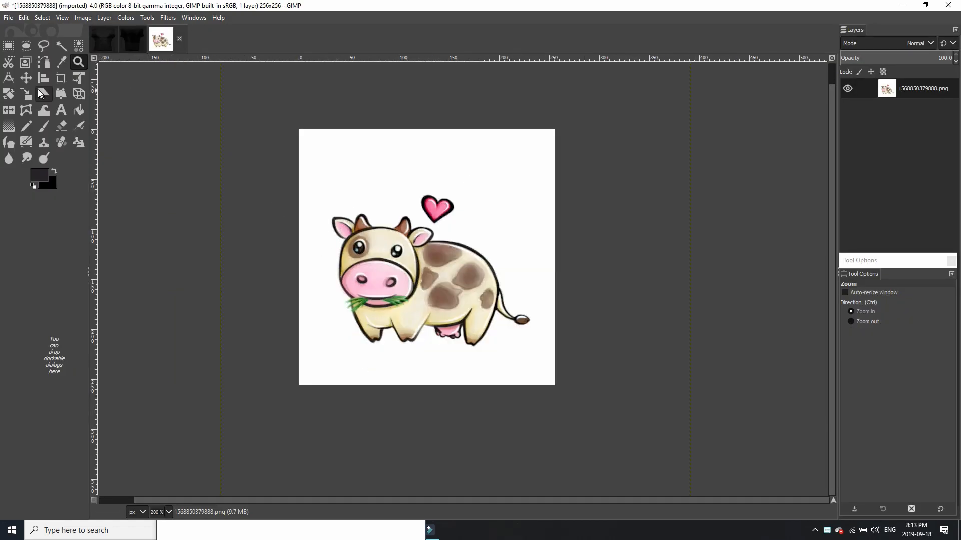
{"action": "left_click_drag", "start_coordinate": [335, 183], "coordinate": [341, 184]}
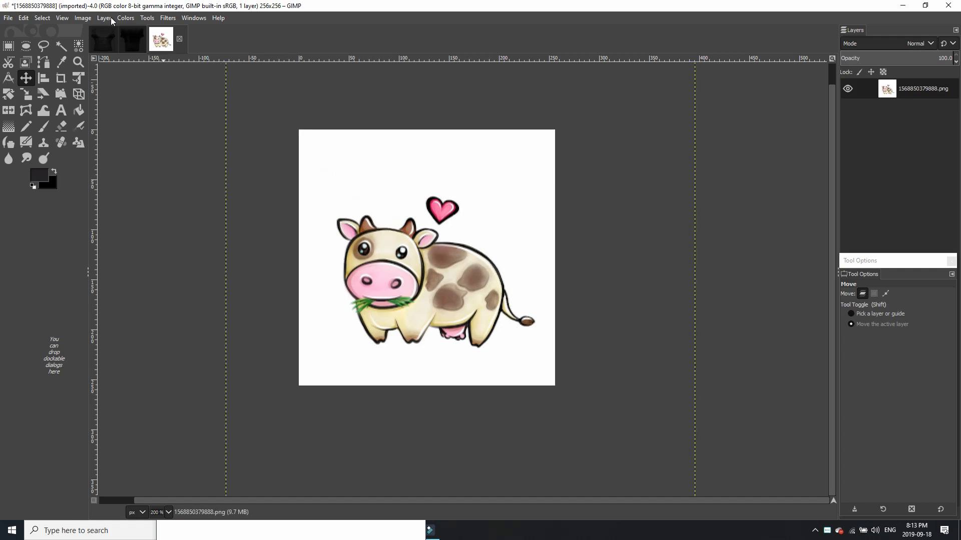
Apply the Sharpen filter to the cow image with a sharpness of 10
{"action": "left_click", "coordinate": [167, 18]}
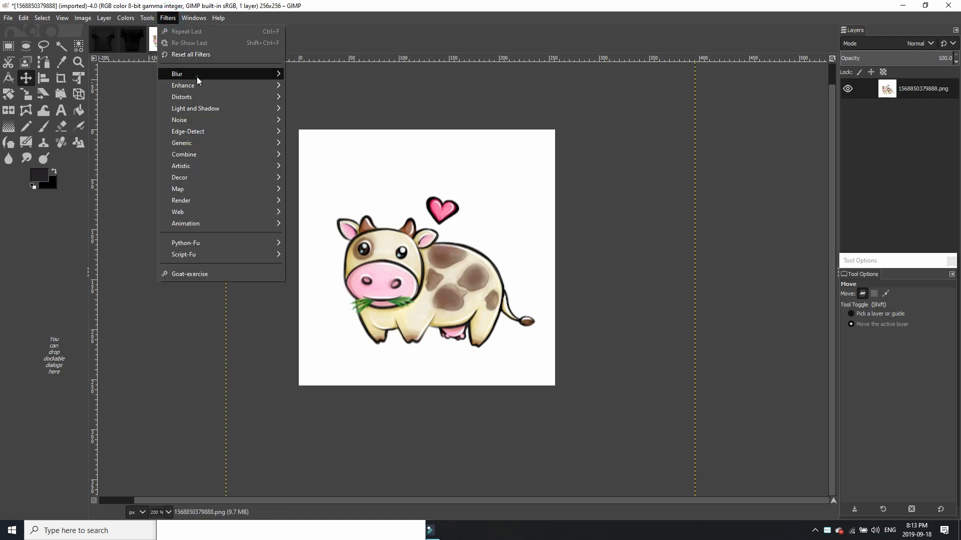
{"action": "mouse_move", "coordinate": [197, 85]}
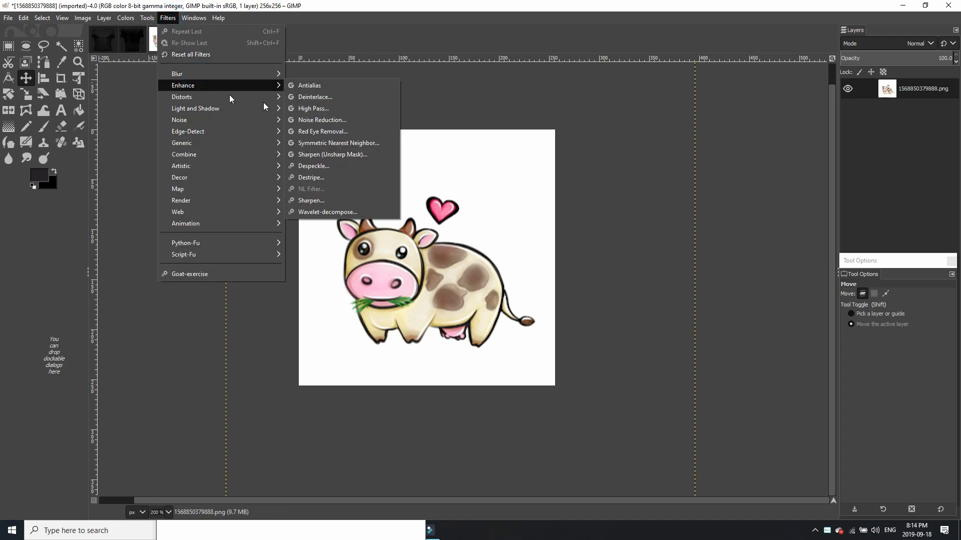
{"action": "left_click", "coordinate": [316, 200]}
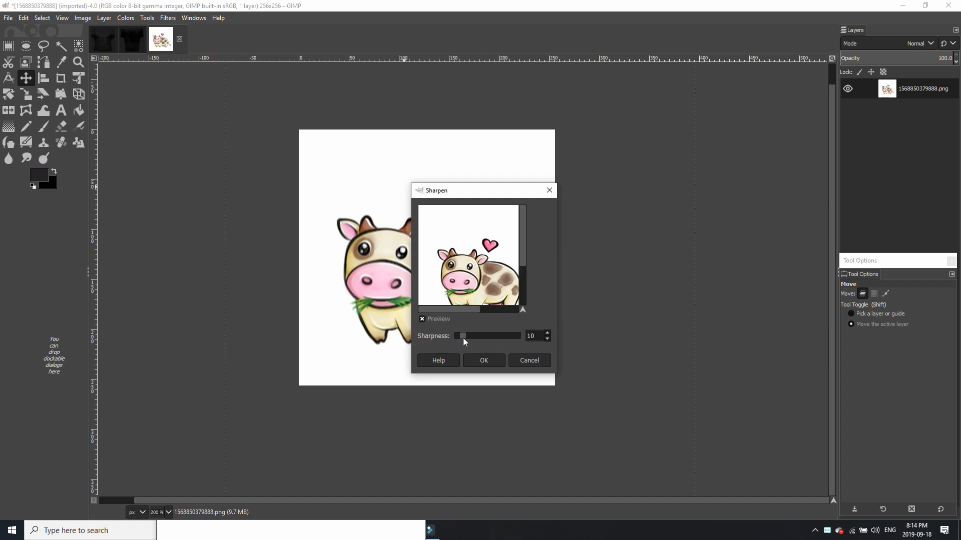
{"action": "left_click", "coordinate": [482, 360]}
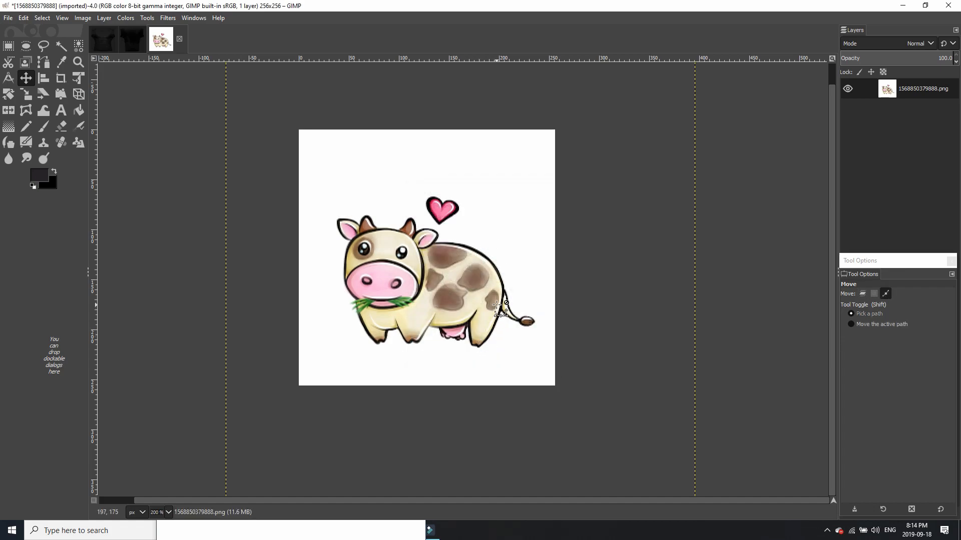
Export the image as cow.jpg into a new folder named Cowshirt on the D: drive
{"action": "key", "text": "ctrl+shift+e"}
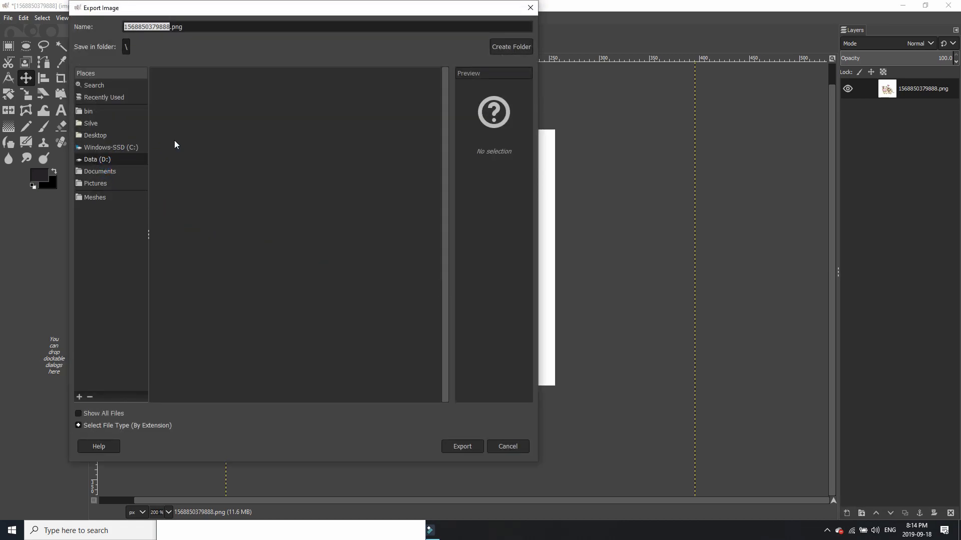
{"action": "left_click", "coordinate": [524, 50]}
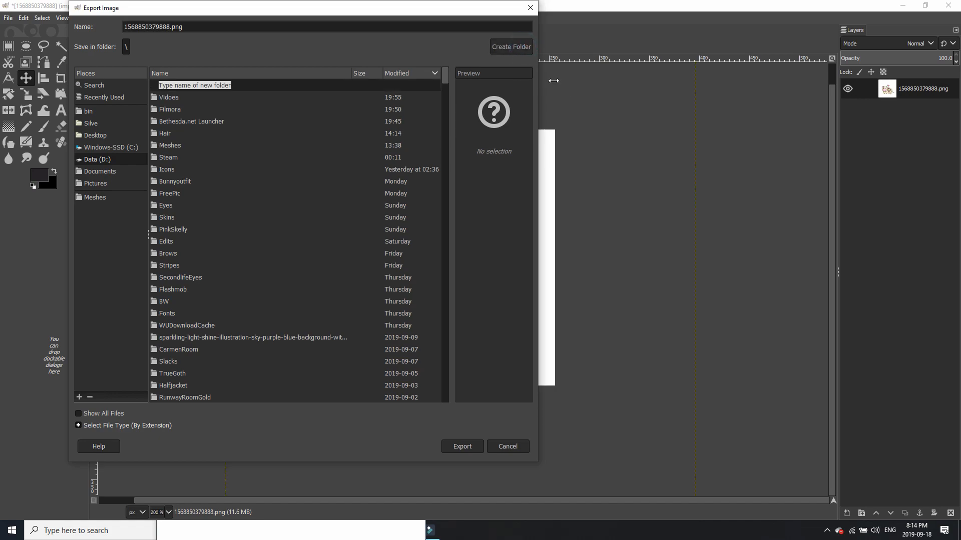
{"action": "type", "text": "Cowshirt"}
{"action": "key", "text": "Return"}
{"action": "left_click_drag", "start_coordinate": [183, 27], "coordinate": [104, 16]}
{"action": "type", "text": "cow.jpg"}
{"action": "key", "text": "Return"}
{"action": "key", "text": "Return"}
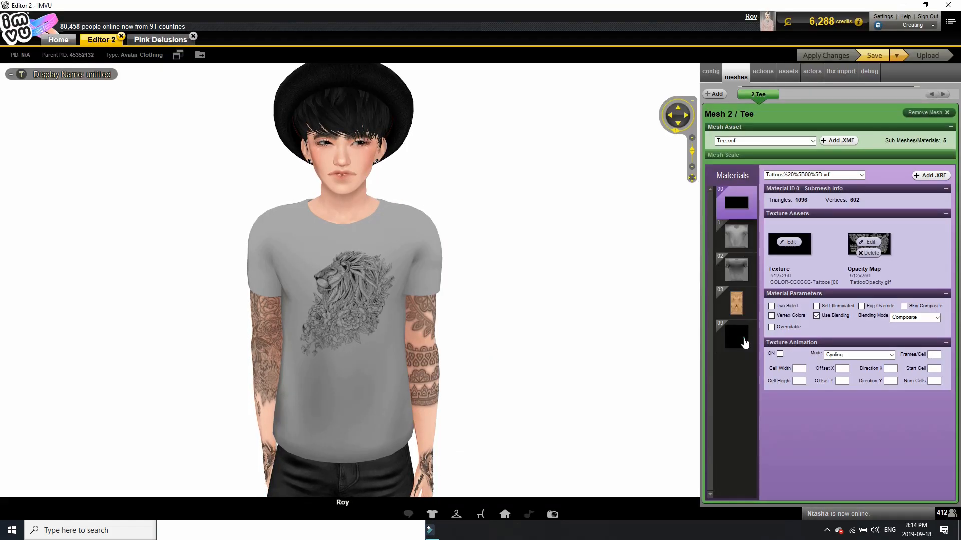
Switch to IMVU and replace the Logo material's texture with the exported cow image, applying it to the shirt
{"action": "left_click", "coordinate": [744, 342]}
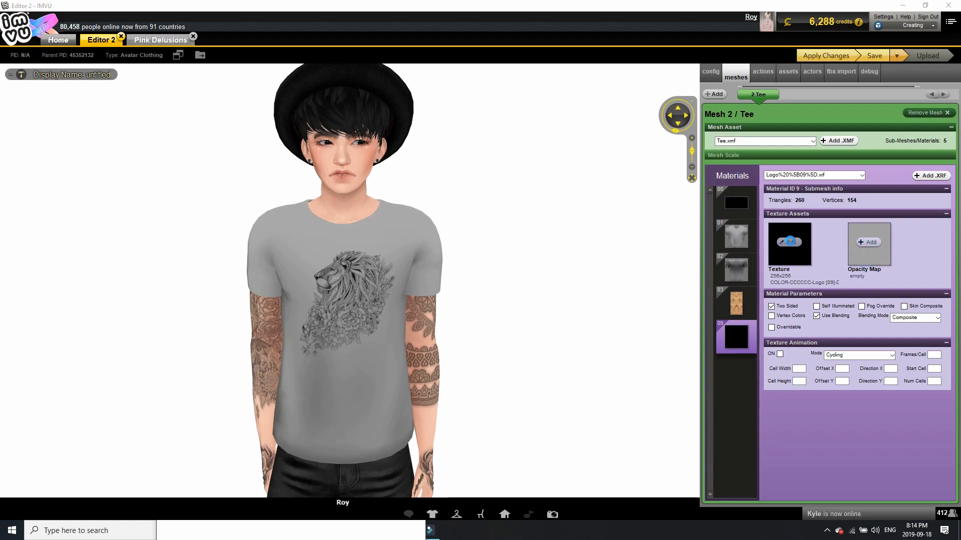
{"action": "left_click", "coordinate": [792, 243]}
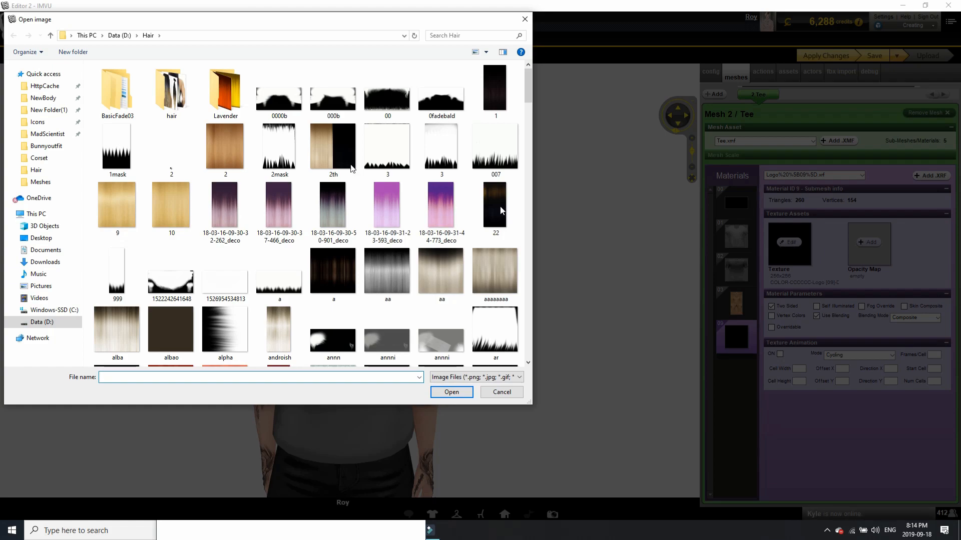
{"action": "left_click", "coordinate": [124, 35]}
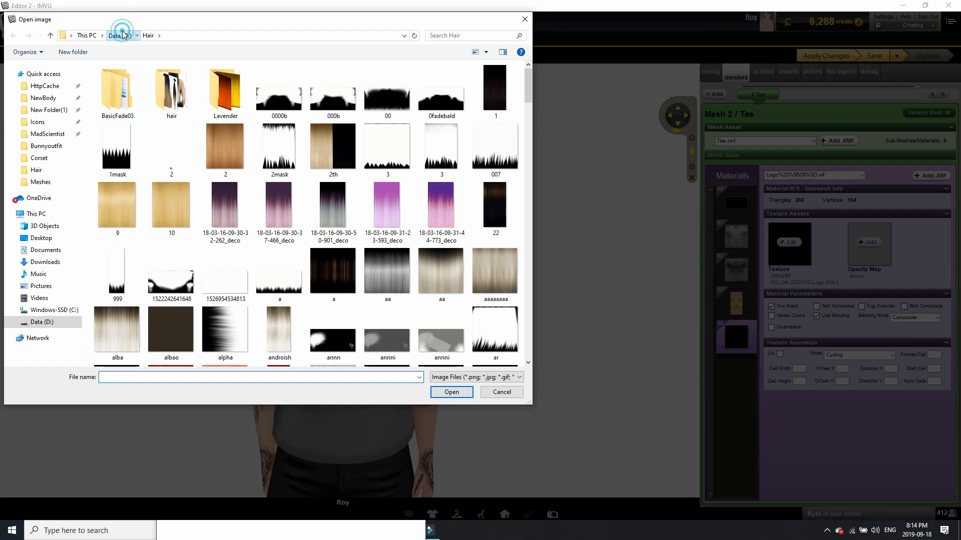
{"action": "scroll", "coordinate": [171, 100], "scroll_direction": "down", "scroll_amount": 5}
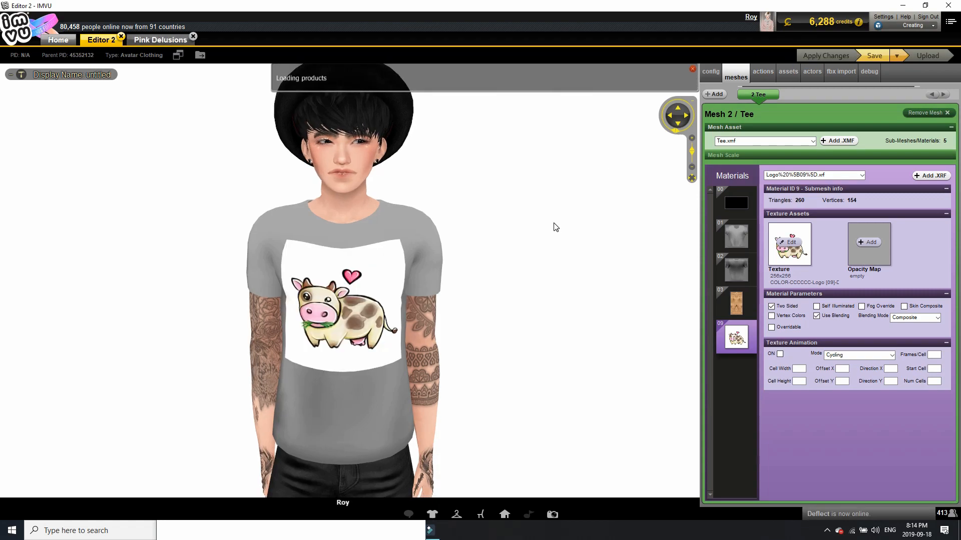
Check the cow print's placement on the avatar, and move the cow layer up about 10 px in GIMP
{"action": "scroll", "coordinate": [557, 227], "scroll_direction": "down", "scroll_amount": 3}
{"action": "mouse_move", "coordinate": [569, 230]}
{"action": "left_mouse_down"}
{"action": "mouse_move", "coordinate": [557, 227]}
{"action": "mouse_move", "coordinate": [635, 217]}
{"action": "mouse_move", "coordinate": [579, 227]}
{"action": "left_mouse_up"}
{"action": "scroll", "coordinate": [567, 228], "scroll_direction": "up", "scroll_amount": 4}
{"action": "scroll", "coordinate": [553, 226], "scroll_direction": "up", "scroll_amount": 3}
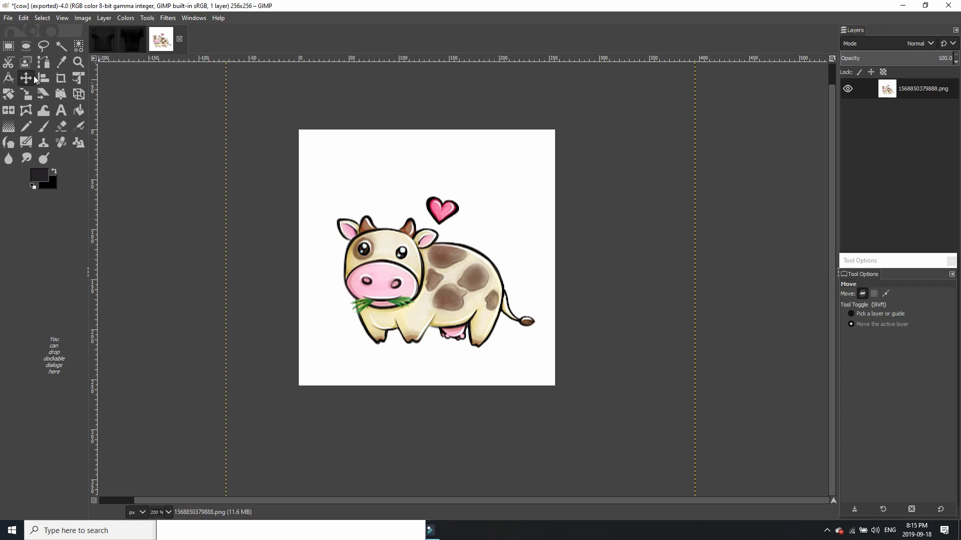
{"action": "left_click_drag", "start_coordinate": [366, 168], "coordinate": [368, 150]}
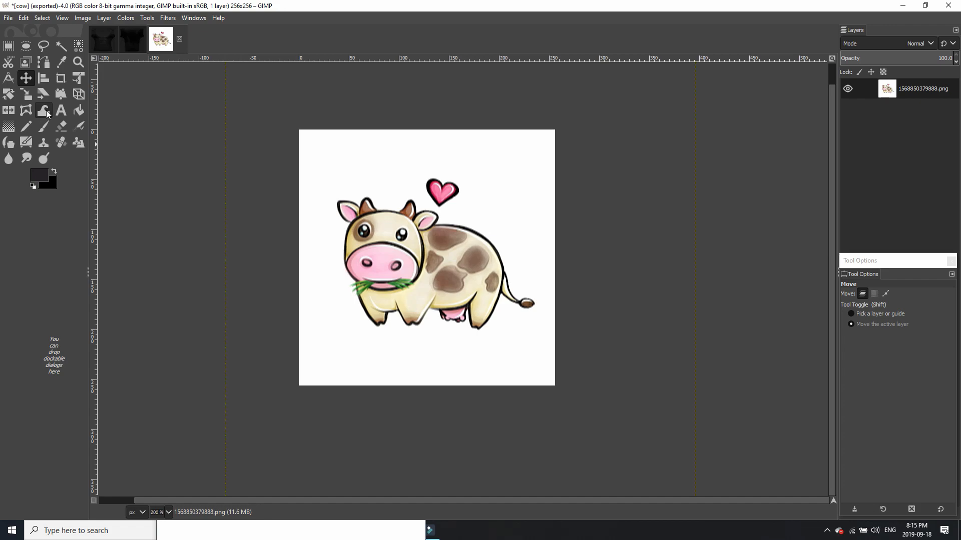
Reshape the muzzle, patched eye and nearby ear with Warp Transform at size 47.04, and commit the changes
{"action": "left_click", "coordinate": [47, 114]}
{"action": "left_click", "coordinate": [849, 310]}
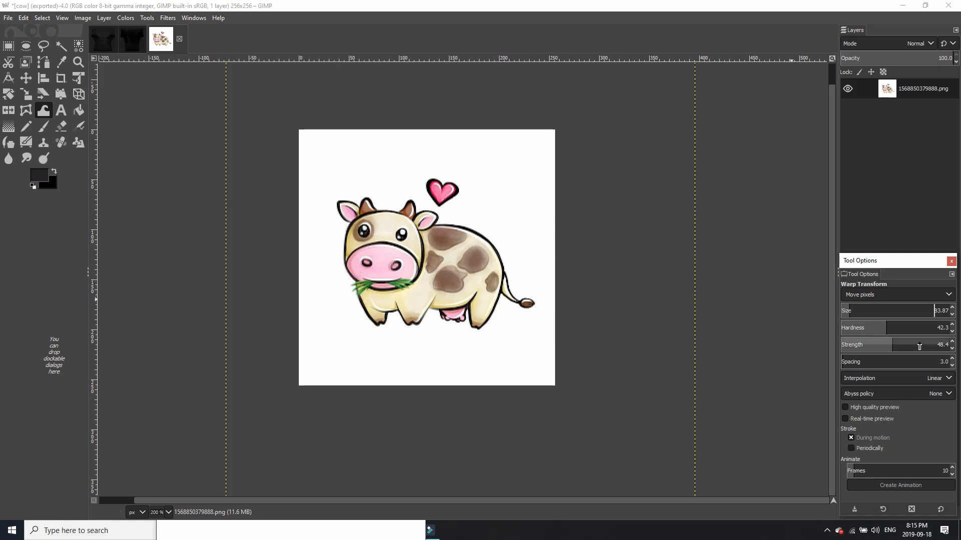
{"action": "left_click", "coordinate": [845, 306]}
{"action": "scroll", "coordinate": [404, 236], "scroll_direction": "up", "scroll_amount": 2}
{"action": "mouse_move", "coordinate": [300, 307]}
{"action": "left_mouse_down"}
{"action": "mouse_move", "coordinate": [299, 316]}
{"action": "mouse_move", "coordinate": [313, 317]}
{"action": "left_mouse_up"}
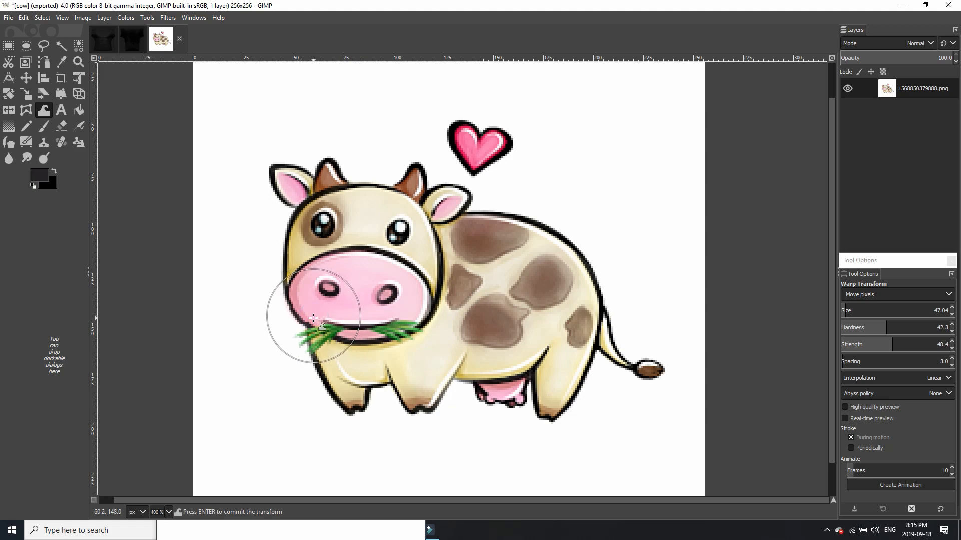
{"action": "left_click", "coordinate": [325, 215]}
{"action": "left_click", "coordinate": [352, 219]}
{"action": "left_click", "coordinate": [298, 201]}
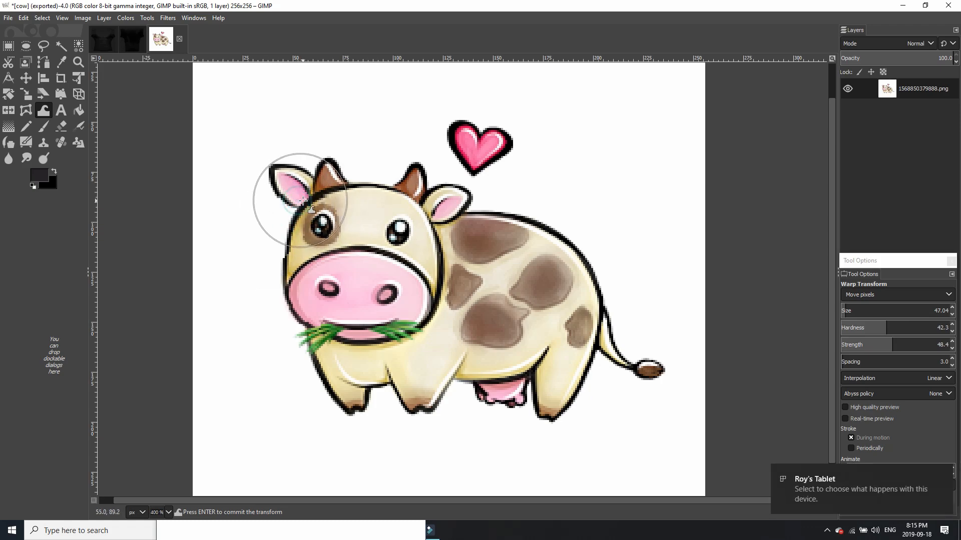
{"action": "mouse_move", "coordinate": [272, 152]}
{"action": "left_mouse_down"}
{"action": "mouse_move", "coordinate": [258, 150]}
{"action": "mouse_move", "coordinate": [278, 149]}
{"action": "left_mouse_up"}
{"action": "key", "text": "Return"}
Reshape the muzzle around the nostril below the patched eye with Warp Transform at size 22.64, and commit the change
{"action": "scroll", "coordinate": [496, 216], "scroll_direction": "down", "scroll_amount": 1}
{"action": "scroll", "coordinate": [416, 287], "scroll_direction": "up", "scroll_amount": 2}
{"action": "mouse_move", "coordinate": [932, 309]}
{"action": "left_mouse_down"}
{"action": "mouse_move", "coordinate": [903, 299]}
{"action": "mouse_move", "coordinate": [843, 306]}
{"action": "left_mouse_up"}
{"action": "left_click_drag", "start_coordinate": [362, 273], "coordinate": [325, 285]}
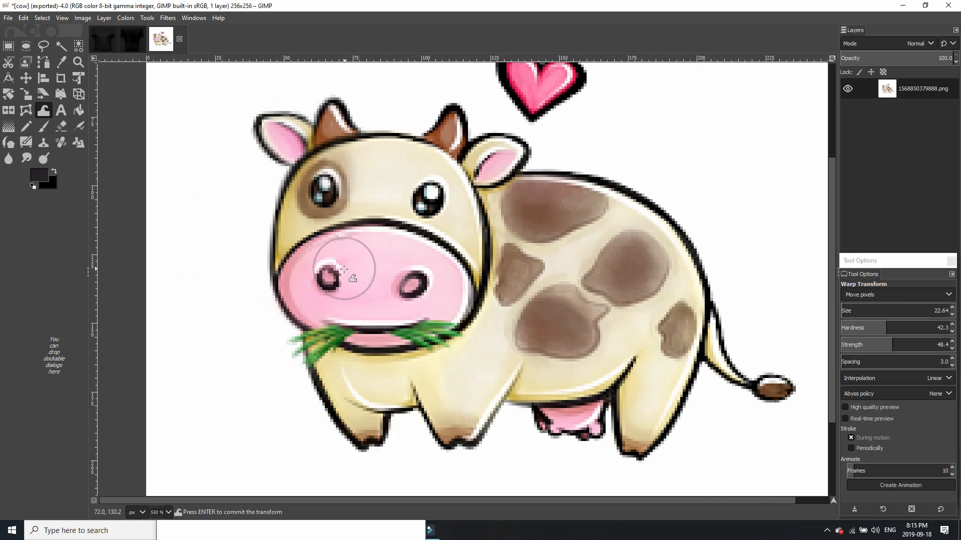
{"action": "key", "text": "minus"}
{"action": "key", "text": "minus"}
{"action": "key", "text": "minus"}
{"action": "key", "text": "Return"}
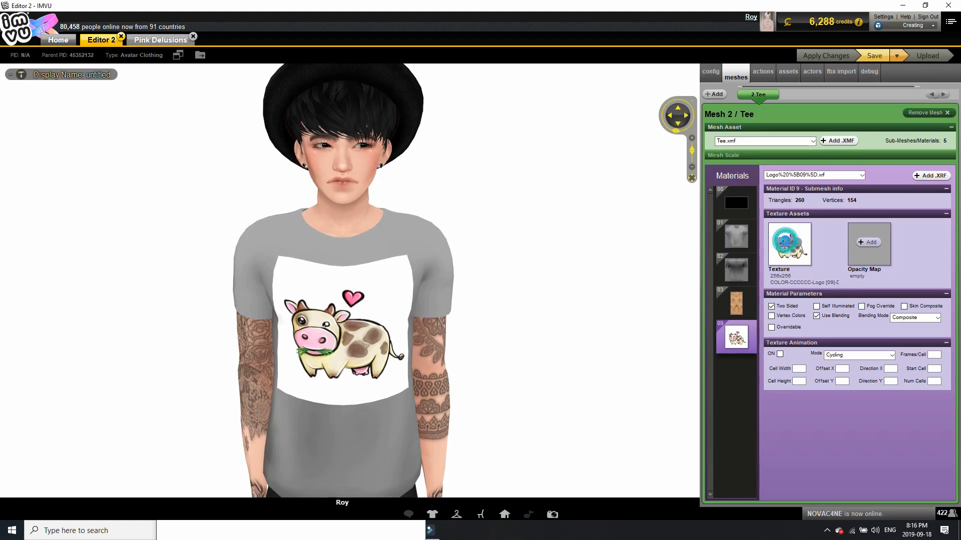
In IMVU, reload the Logo material's texture with the updated cow image and apply the changes to the shirt
{"action": "left_click", "coordinate": [789, 242]}
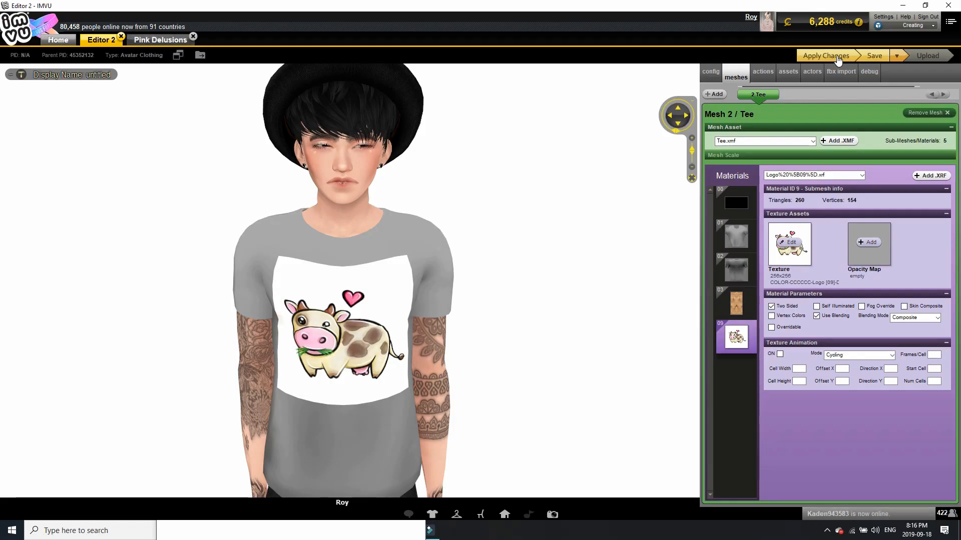
{"action": "left_click", "coordinate": [834, 56]}
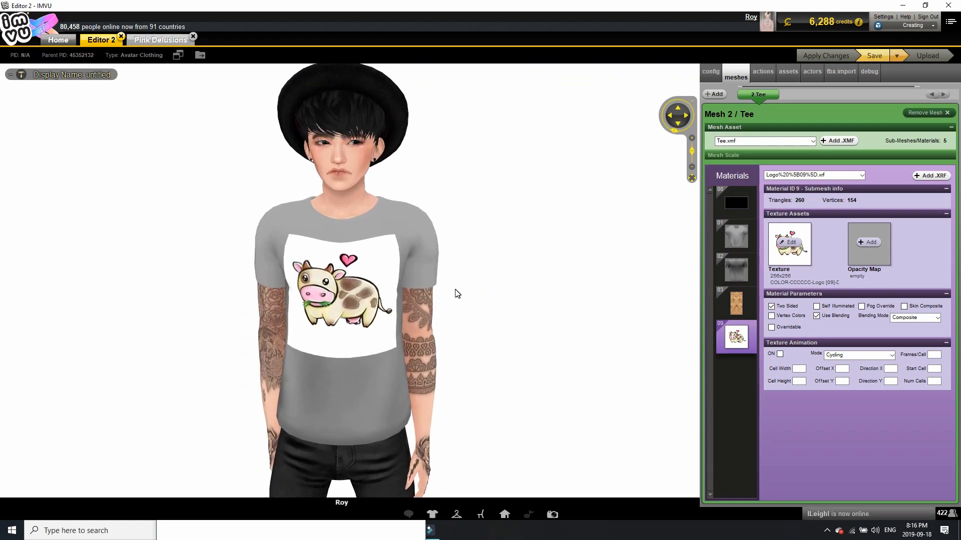
Switch to GIMP, duplicate the cow layer, and convert white to transparency on the copy with Color to Alpha
{"action": "key", "text": "alt+Tab"}
{"action": "key", "text": "ctrl+shift+d"}
{"action": "left_click", "coordinate": [886, 109]}
{"action": "left_click", "coordinate": [884, 95]}
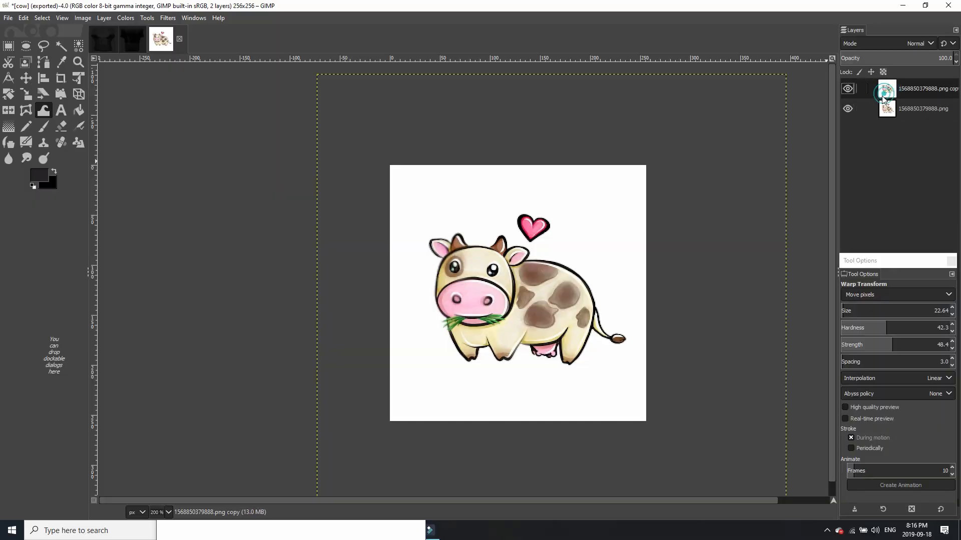
{"action": "left_click", "coordinate": [134, 21]}
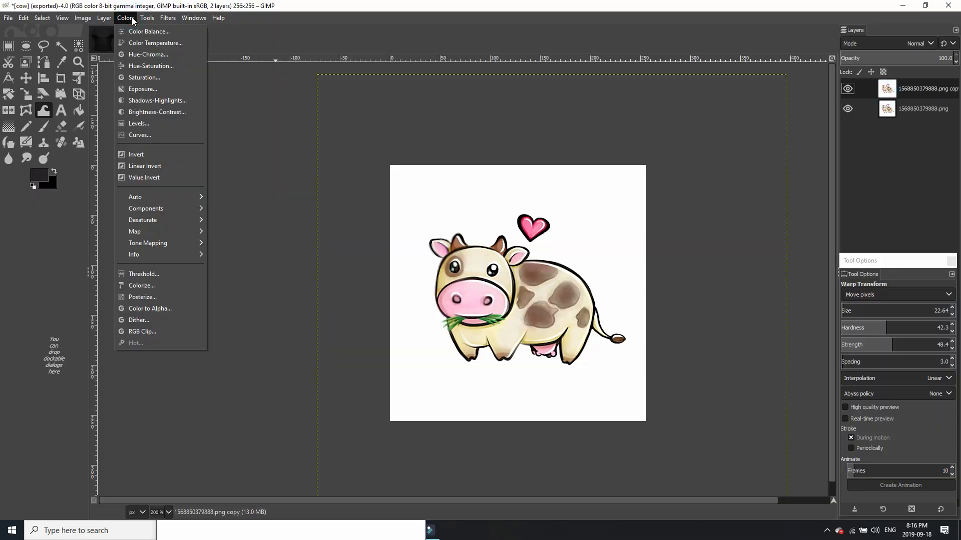
{"action": "left_click", "coordinate": [187, 308]}
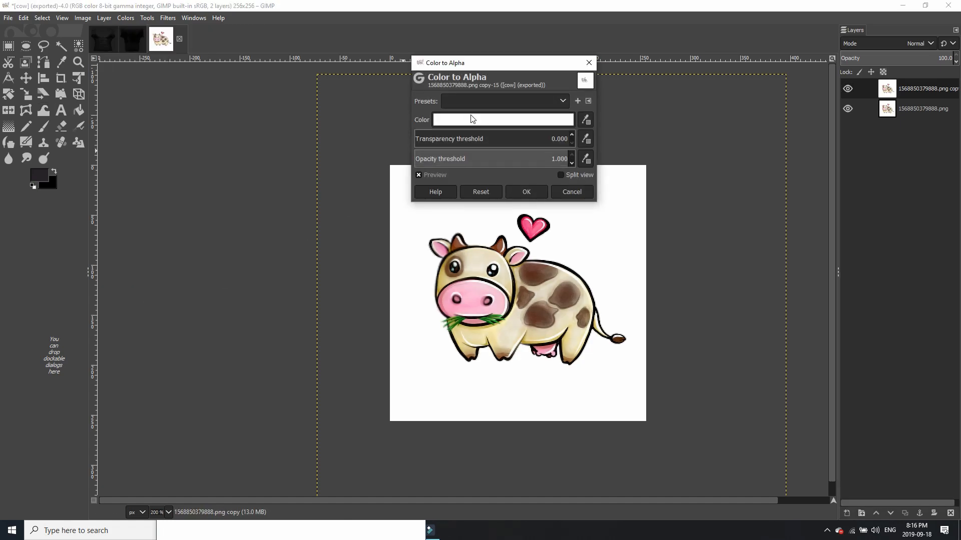
{"action": "left_click", "coordinate": [526, 192]}
Add a new 256 x 256 px layer filled with transparency above the cow copy
{"action": "left_click", "coordinate": [111, 20]}
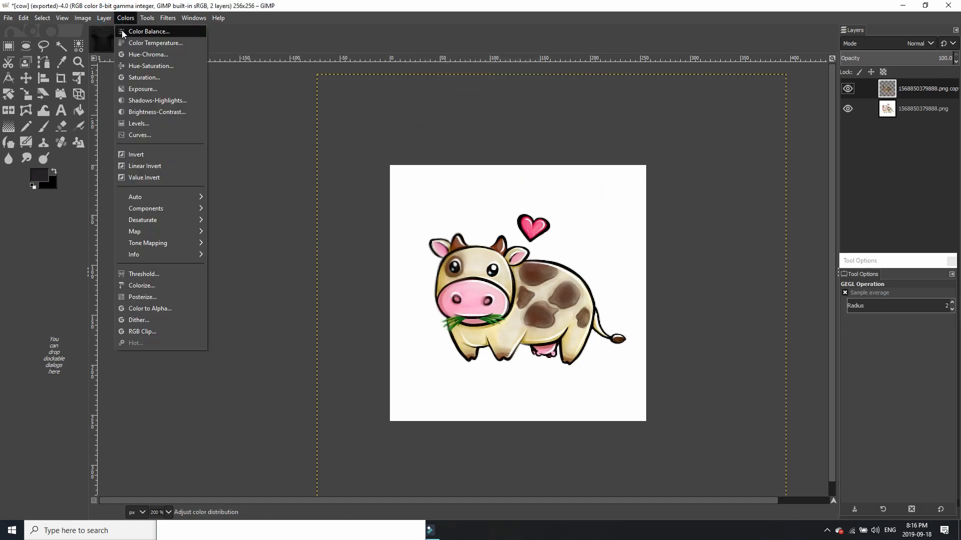
{"action": "left_click", "coordinate": [115, 27]}
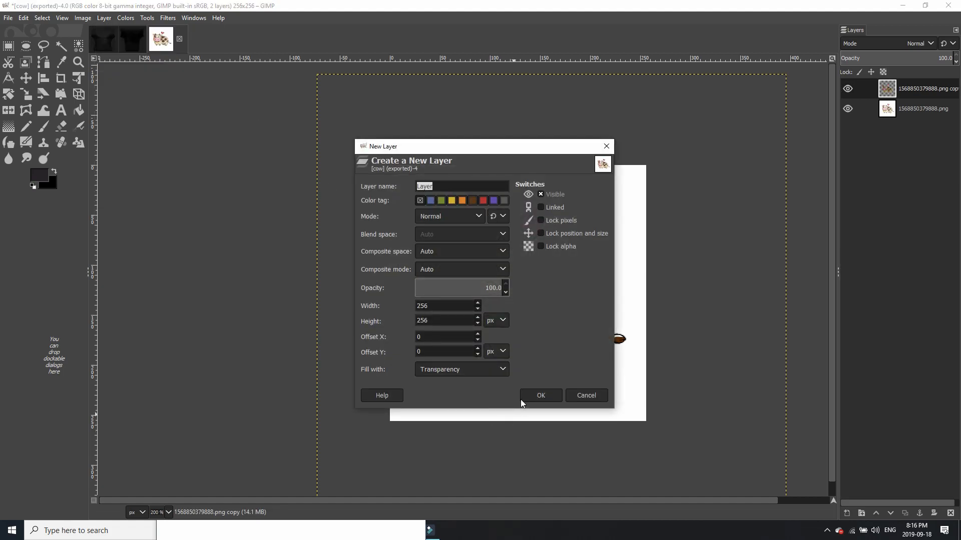
{"action": "left_click", "coordinate": [529, 396]}
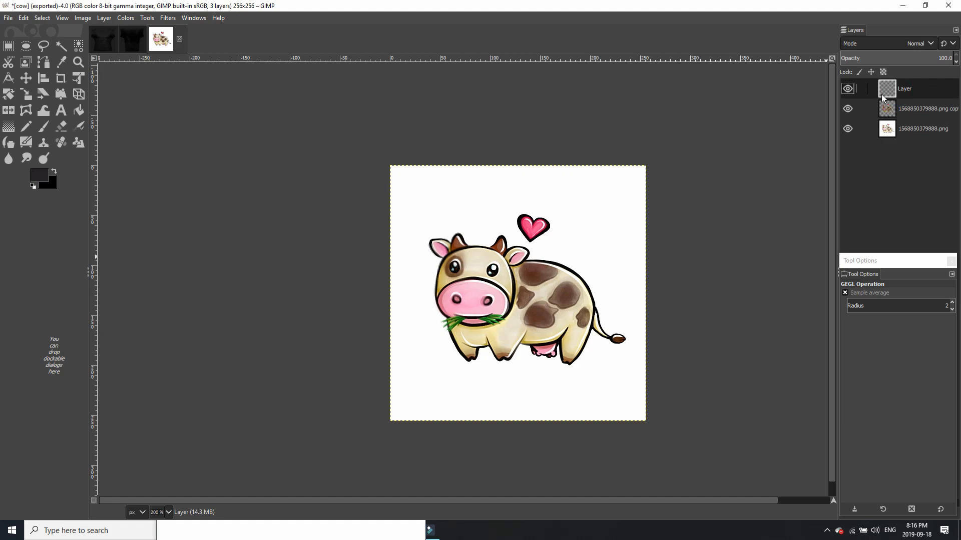
Add a new transparent layer directly above the original cow layer and fill it with black
{"action": "left_click", "coordinate": [887, 114]}
{"action": "left_click", "coordinate": [893, 129]}
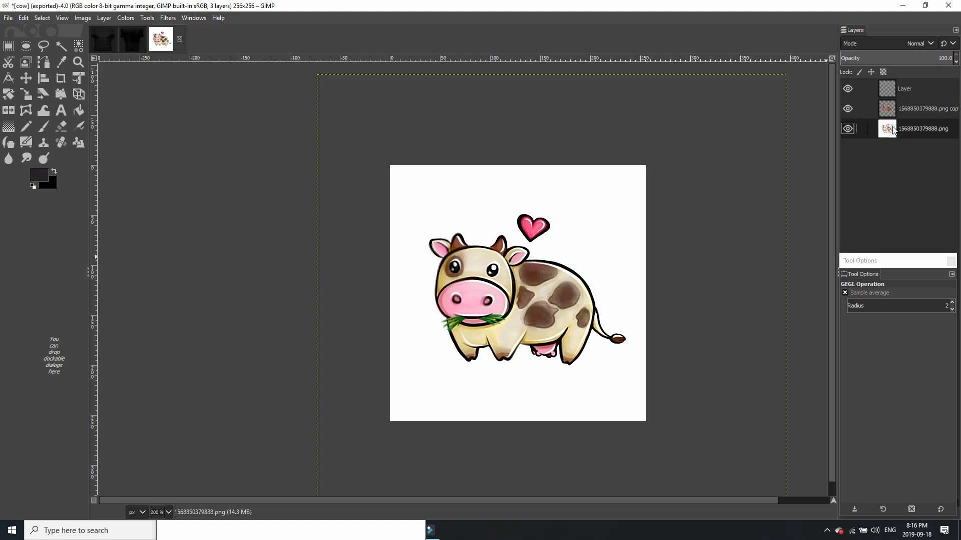
{"action": "left_click", "coordinate": [85, 19]}
{"action": "left_click", "coordinate": [125, 31]}
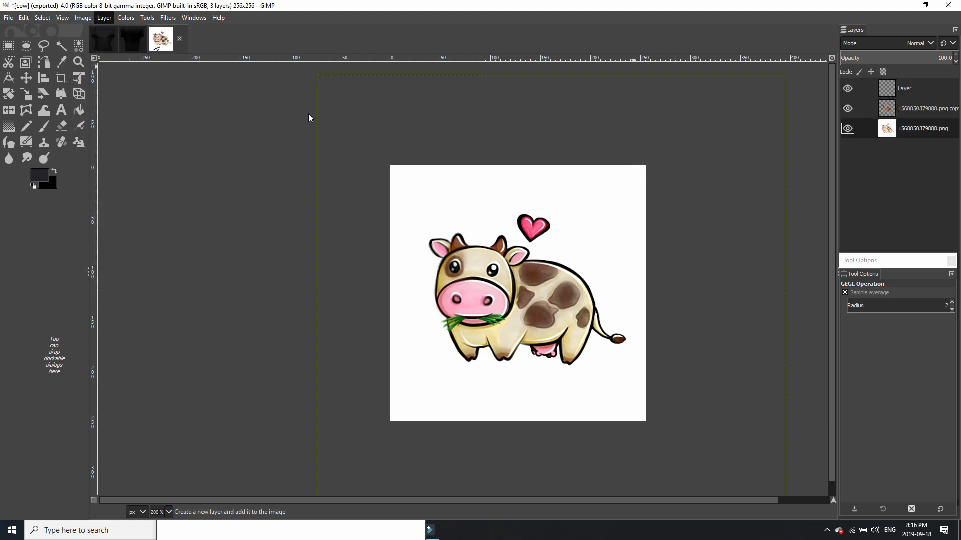
{"action": "left_click", "coordinate": [526, 394]}
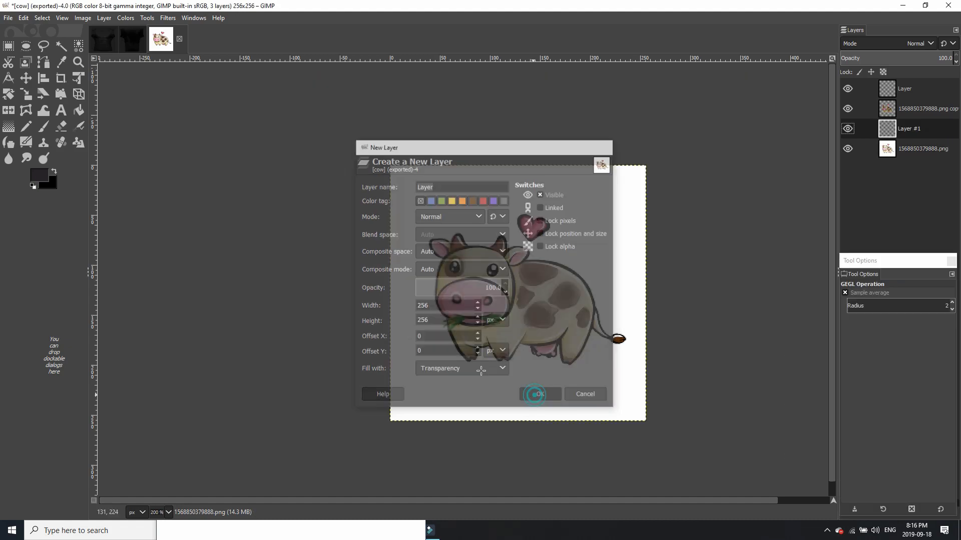
{"action": "key", "text": "shift+b"}
{"action": "left_click", "coordinate": [575, 241]}
Hide the transparent cow copy and the black-filled layer, and make the original cow layer active
{"action": "left_click", "coordinate": [895, 150]}
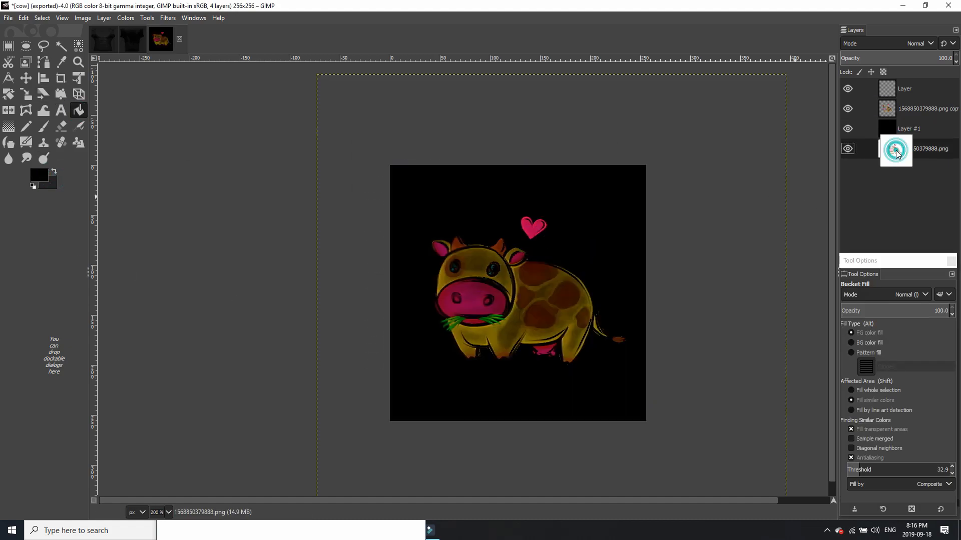
{"action": "left_click", "coordinate": [848, 109]}
{"action": "left_click", "coordinate": [888, 130]}
{"action": "left_click", "coordinate": [849, 128]}
{"action": "left_click", "coordinate": [899, 148]}
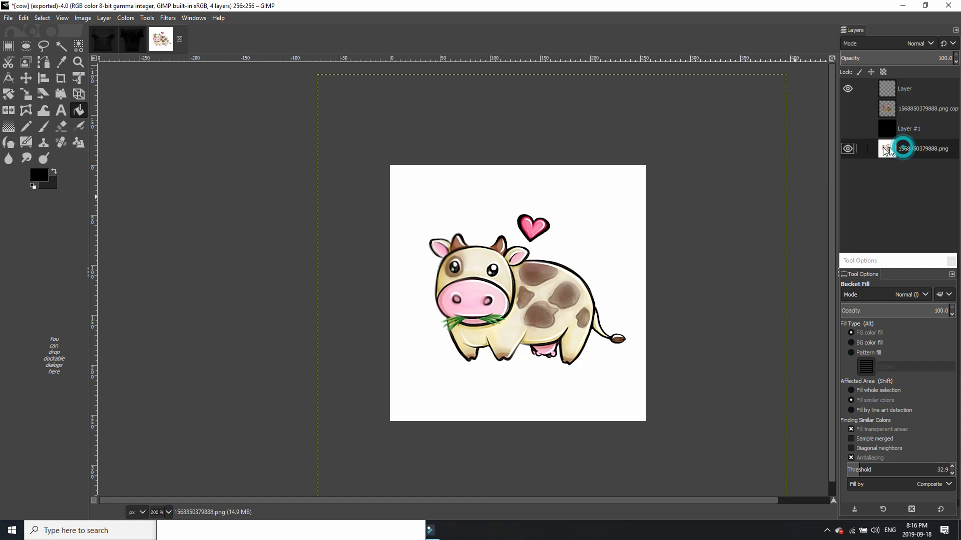
Select the white background around the cow and heart with Fuzzy Select at threshold 44.6
{"action": "left_click", "coordinate": [61, 46]}
{"action": "left_click", "coordinate": [583, 256]}
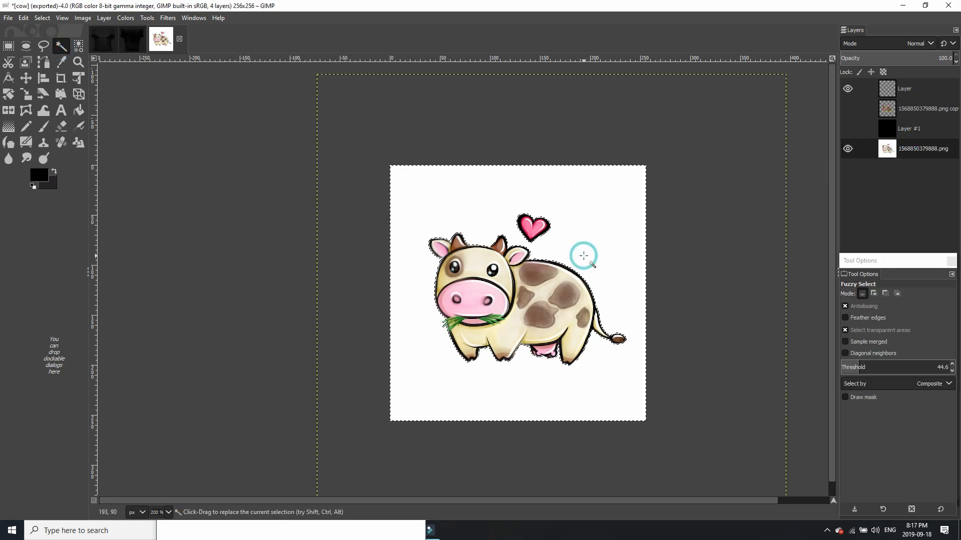
{"action": "scroll", "coordinate": [554, 356], "scroll_direction": "up", "scroll_amount": 2}
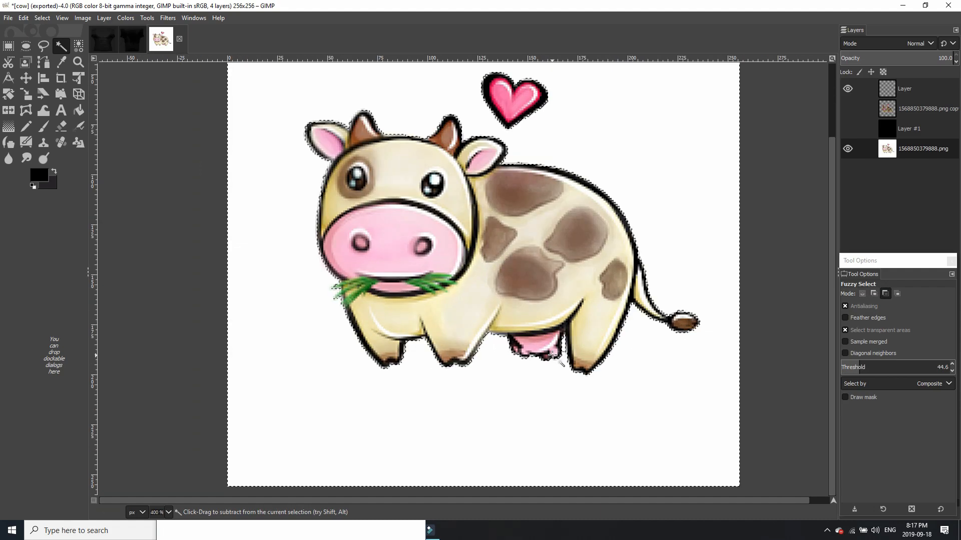
{"action": "scroll", "coordinate": [741, 375], "scroll_direction": "down", "scroll_amount": 1}
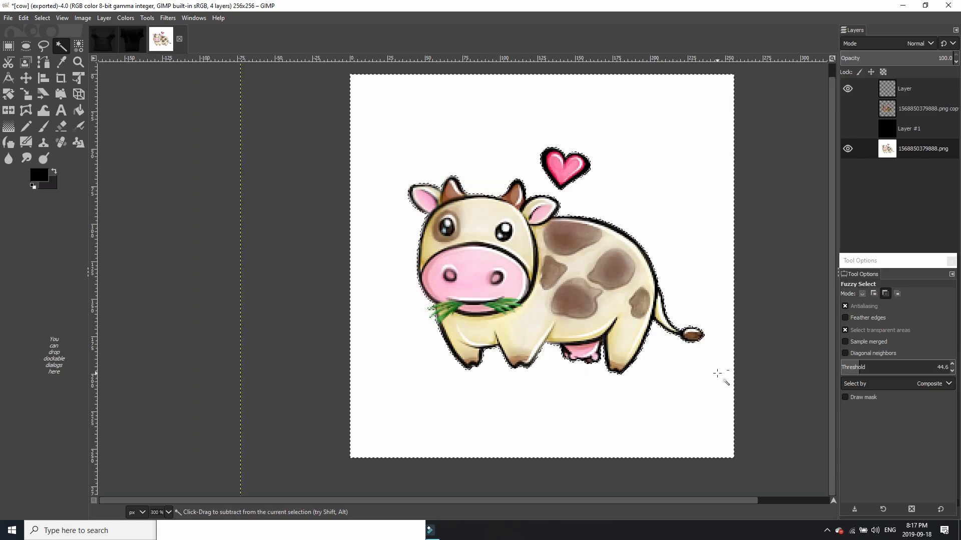
Add a new transparent layer above the hidden black layer and fill the selected background with black
{"action": "left_click", "coordinate": [905, 133]}
{"action": "left_click", "coordinate": [104, 18]}
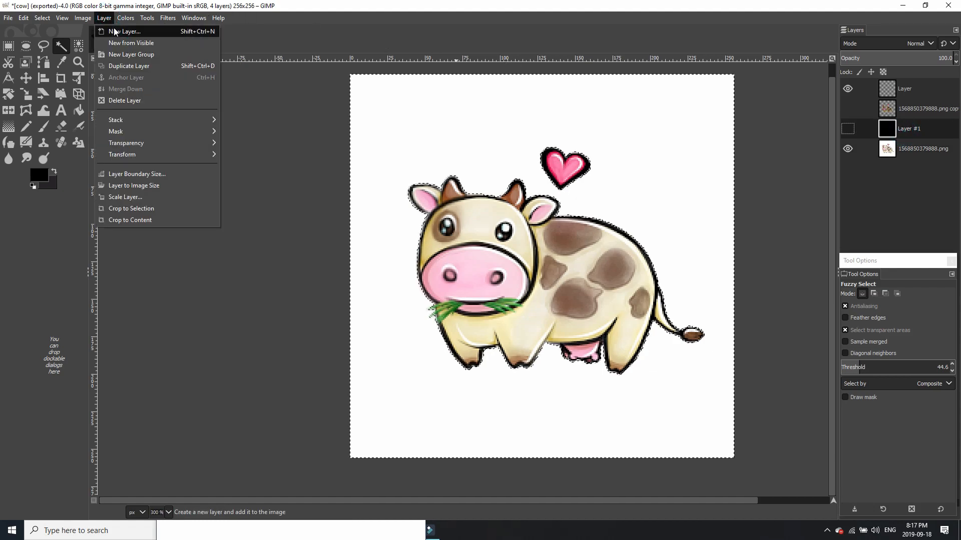
{"action": "left_click", "coordinate": [113, 28]}
{"action": "left_click", "coordinate": [533, 392]}
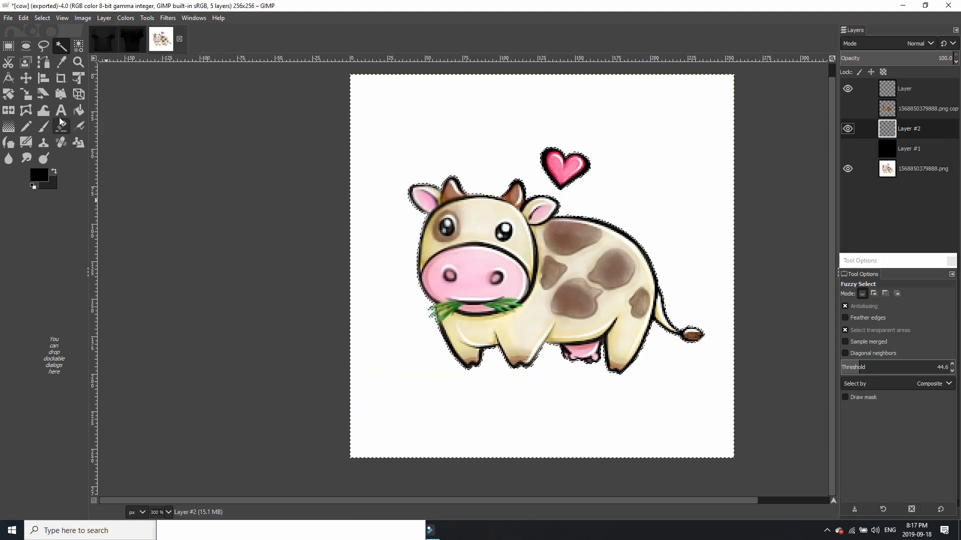
{"action": "left_click", "coordinate": [77, 111]}
{"action": "left_click", "coordinate": [470, 151]}
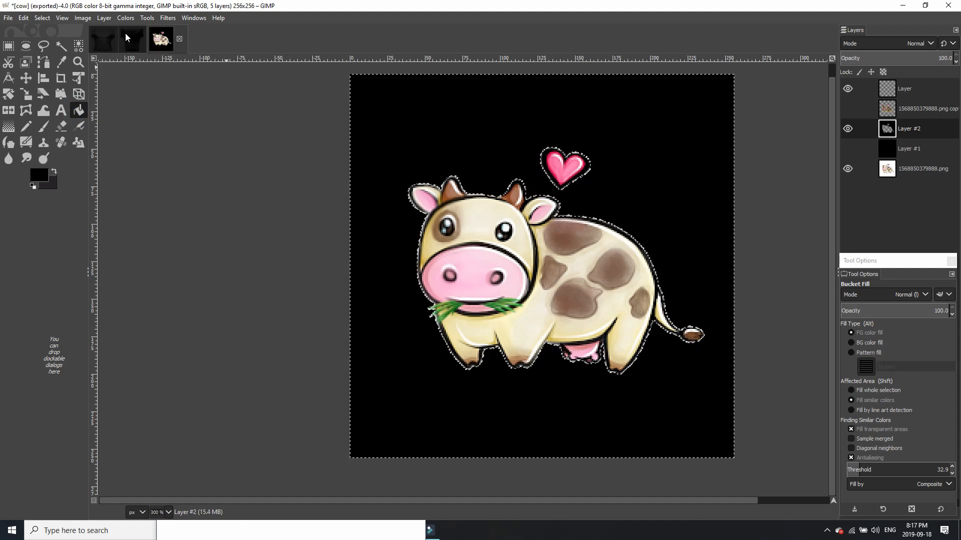
Add another transparent layer above the black background layer and set the foreground color to white (ffffff)
{"action": "left_click", "coordinate": [104, 18]}
{"action": "left_click", "coordinate": [110, 32]}
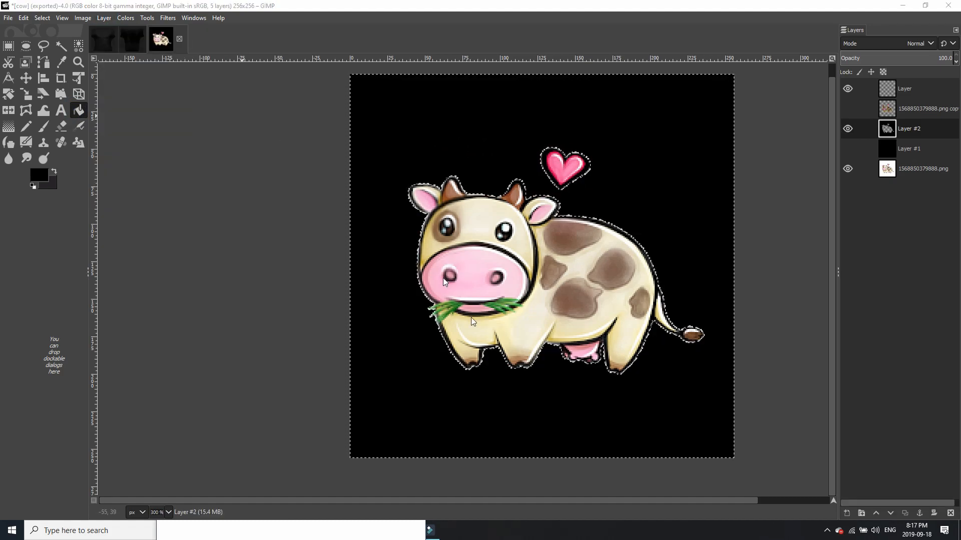
{"action": "left_click", "coordinate": [532, 392]}
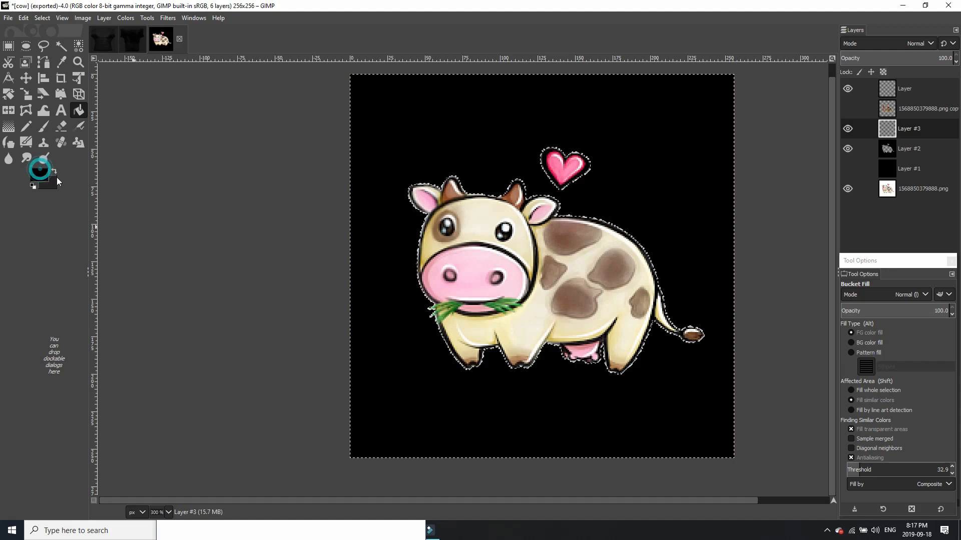
{"action": "left_click", "coordinate": [45, 176]}
{"action": "left_click", "coordinate": [772, 390]}
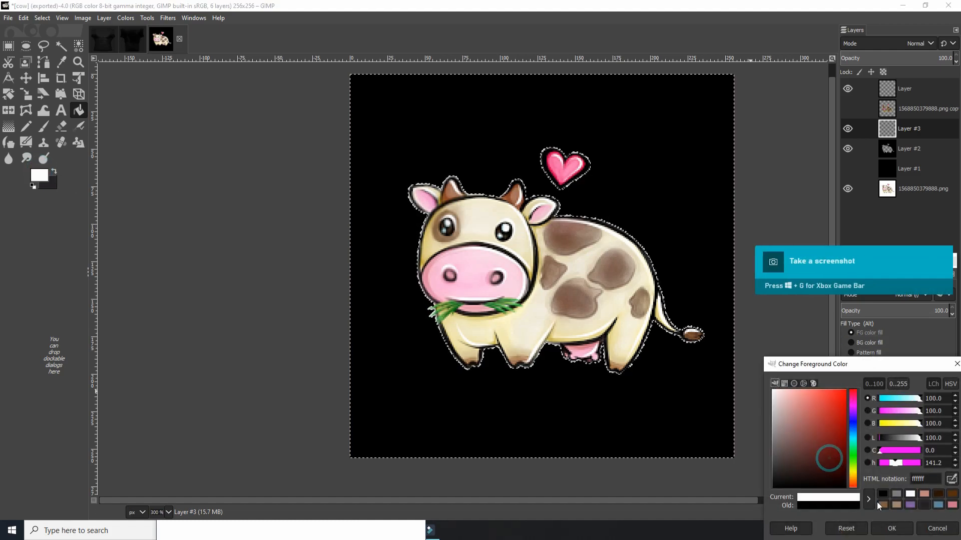
{"action": "left_click", "coordinate": [890, 528]}
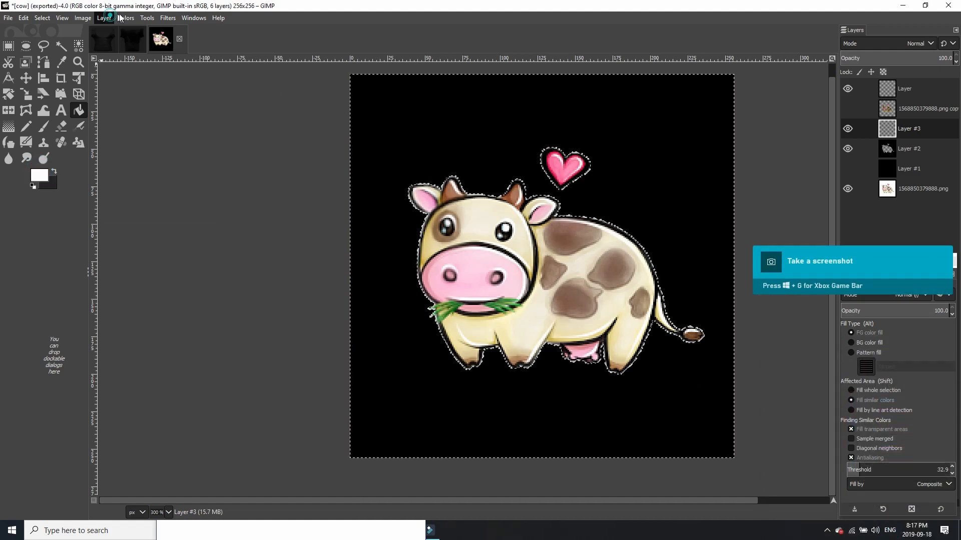
Invert the selection, fill the cow and heart silhouettes with white, and clear the selection
{"action": "left_click", "coordinate": [83, 17]}
{"action": "left_click", "coordinate": [42, 18]}
{"action": "left_click", "coordinate": [60, 53]}
{"action": "left_click", "coordinate": [551, 263]}
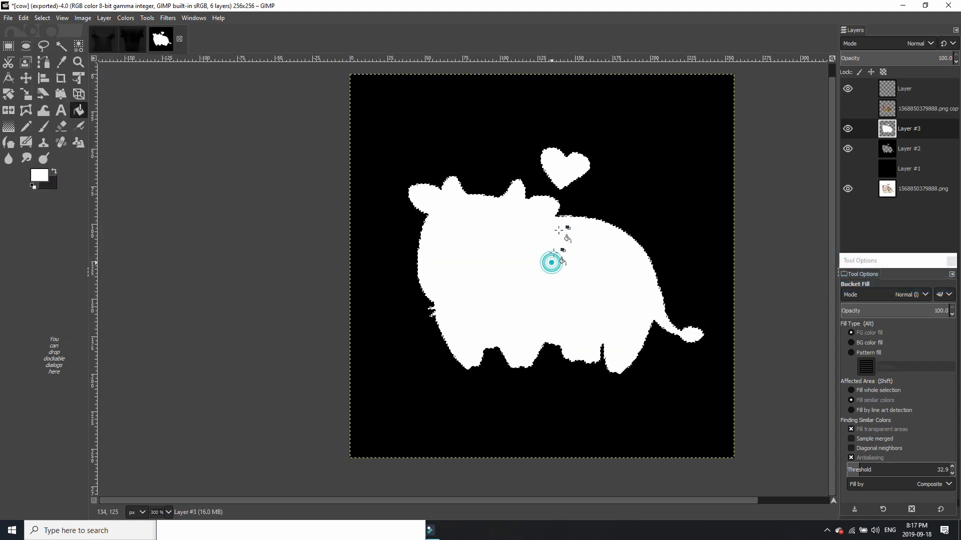
{"action": "left_click", "coordinate": [42, 19]}
{"action": "left_click", "coordinate": [53, 41]}
{"action": "scroll", "coordinate": [555, 167], "scroll_direction": "down", "scroll_amount": 1}
{"action": "scroll", "coordinate": [553, 167], "scroll_direction": "up", "scroll_amount": 1}
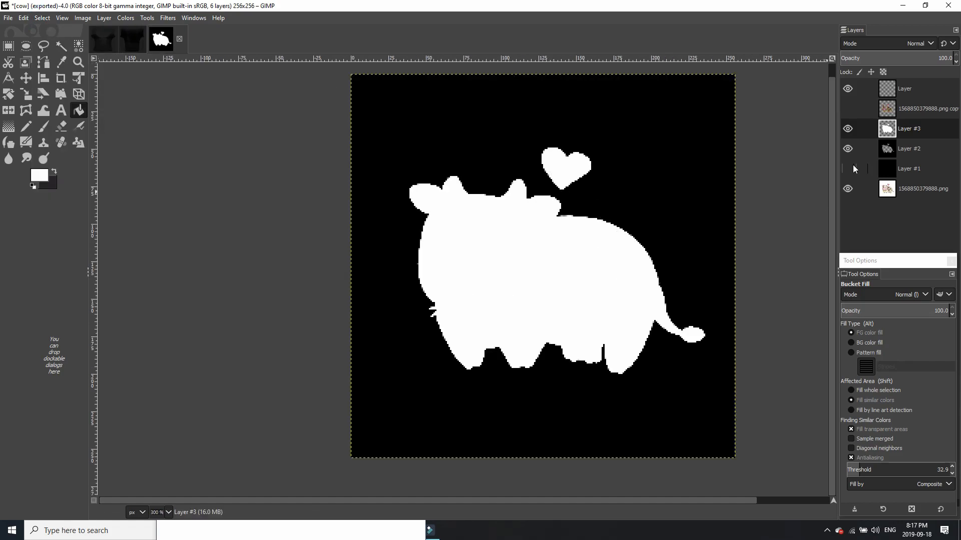
Export the black-and-white silhouette as cow opacity.gif in the Cowshirt folder
{"action": "mouse_move", "coordinate": [879, 149]}
{"action": "left_mouse_down"}
{"action": "mouse_move", "coordinate": [885, 130]}
{"action": "mouse_move", "coordinate": [886, 140]}
{"action": "left_mouse_up"}
{"action": "scroll", "coordinate": [646, 213], "scroll_direction": "down", "scroll_amount": 1}
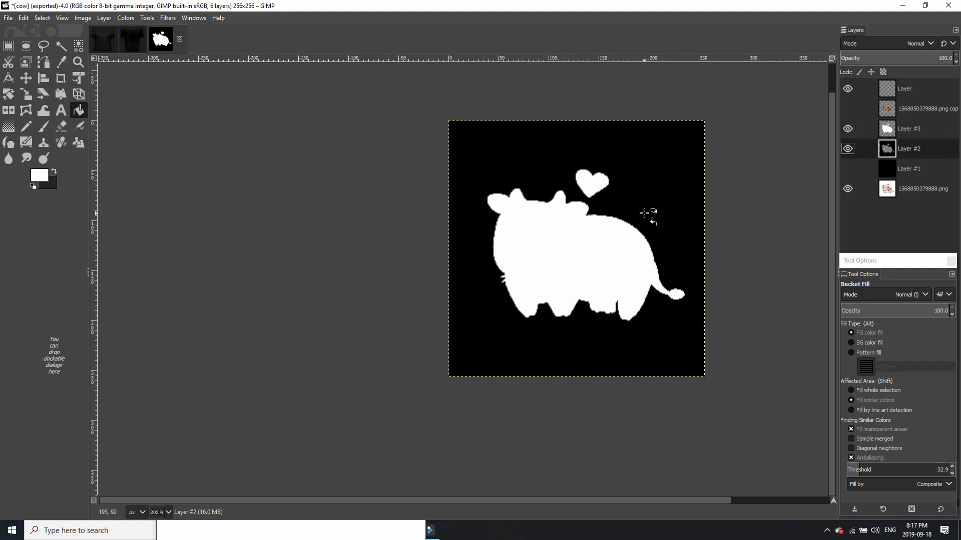
{"action": "key", "text": "shift+ctrl+e"}
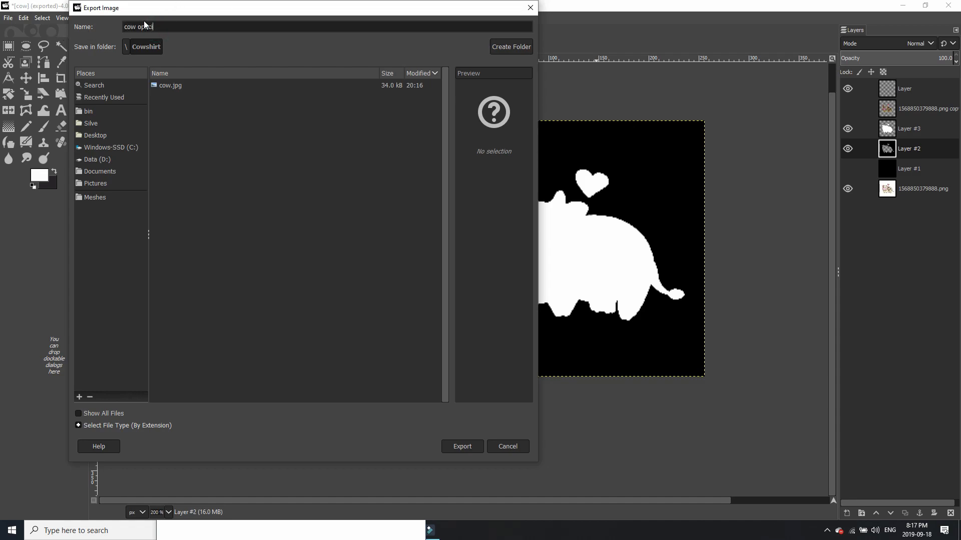
{"action": "key", "text": "BackSpace"}
{"action": "type", "text": "if"}
{"action": "key", "text": "Return"}
{"action": "left_click", "coordinate": [537, 320]}
{"action": "left_click", "coordinate": [523, 358]}
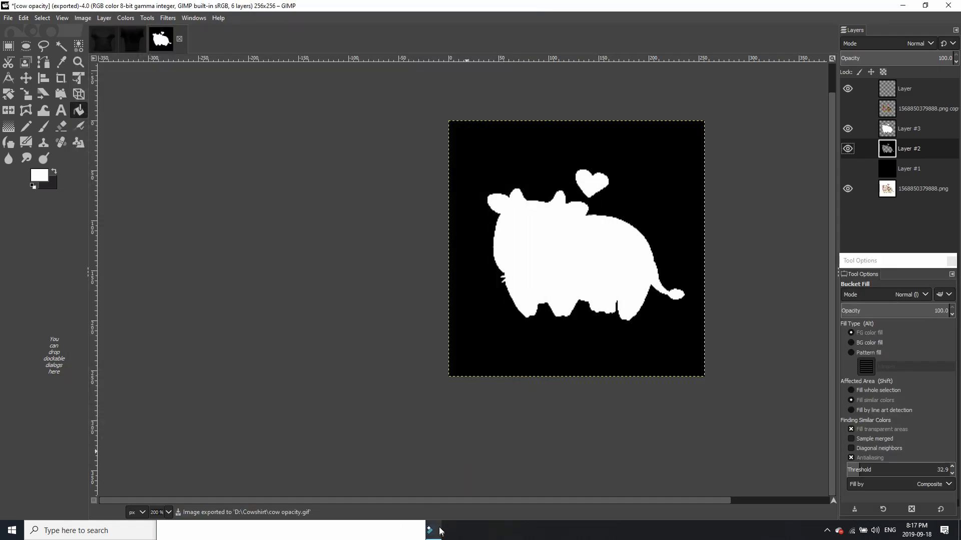
Switch to IMVU, add cow opacity.gif as the Logo material's opacity map, and apply the changes
{"action": "key", "text": "alt+Tab"}
{"action": "left_click", "coordinate": [854, 246]}
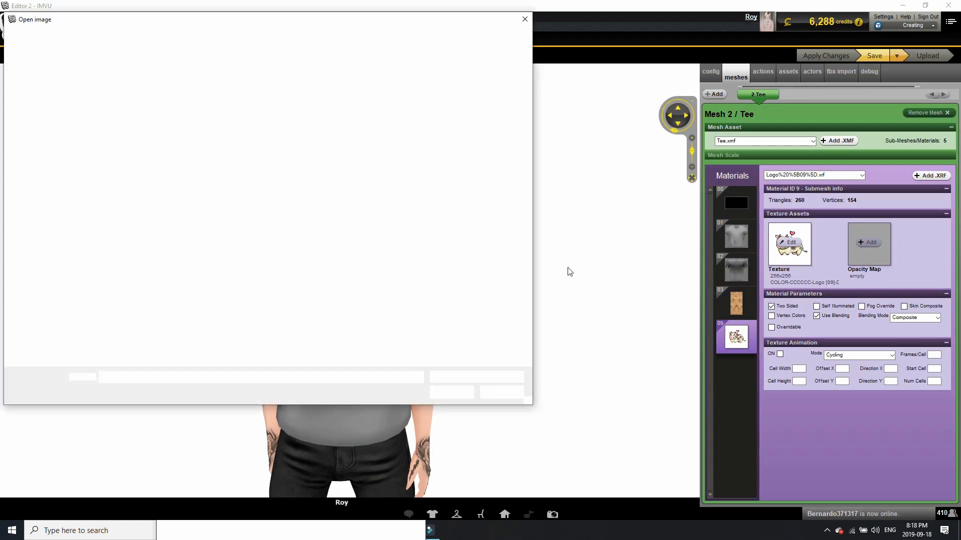
{"action": "double_click", "coordinate": [120, 86]}
{"action": "left_click", "coordinate": [821, 58]}
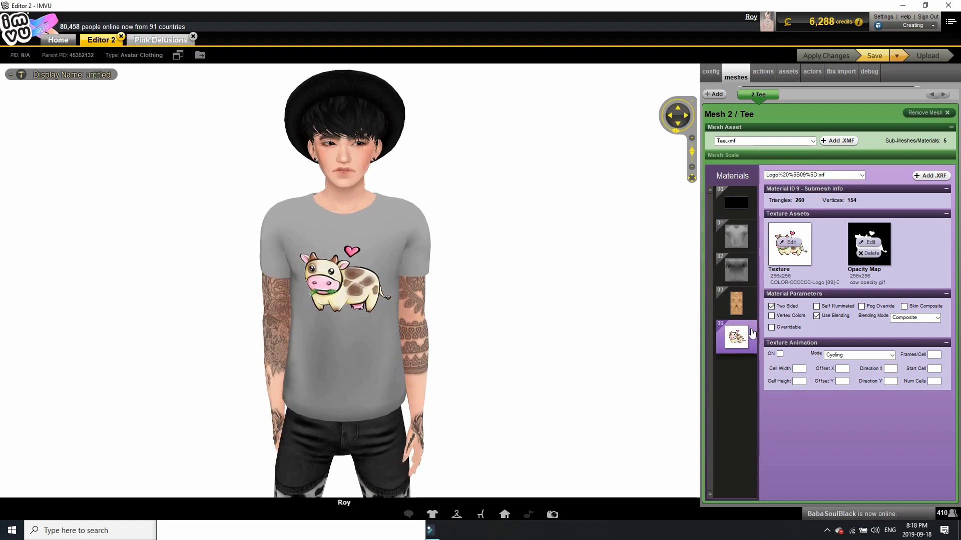
Turn off Use Blending for the Logo material and check the cow print on the avatar's shirt
{"action": "left_click", "coordinate": [816, 316]}
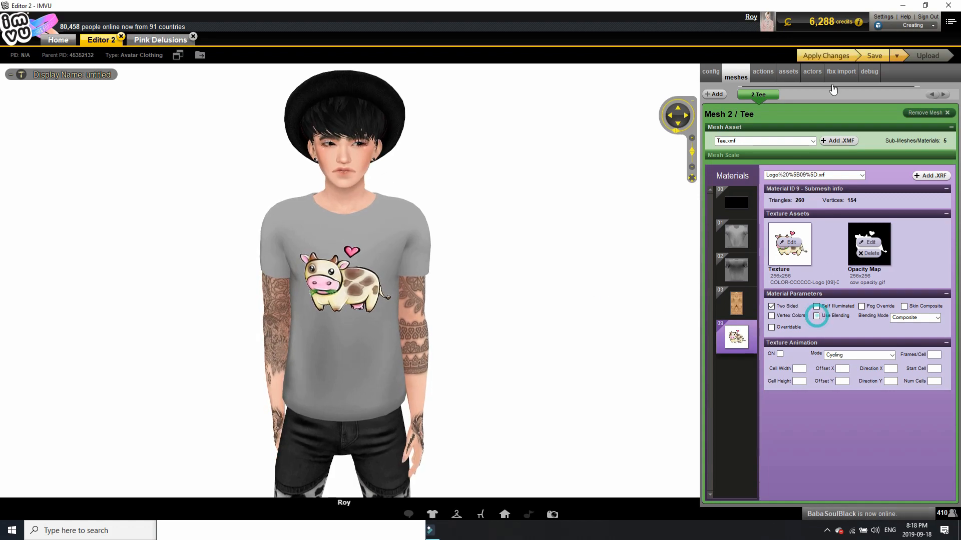
{"action": "left_click", "coordinate": [431, 407]}
{"action": "scroll", "coordinate": [435, 408], "scroll_direction": "up", "scroll_amount": 3}
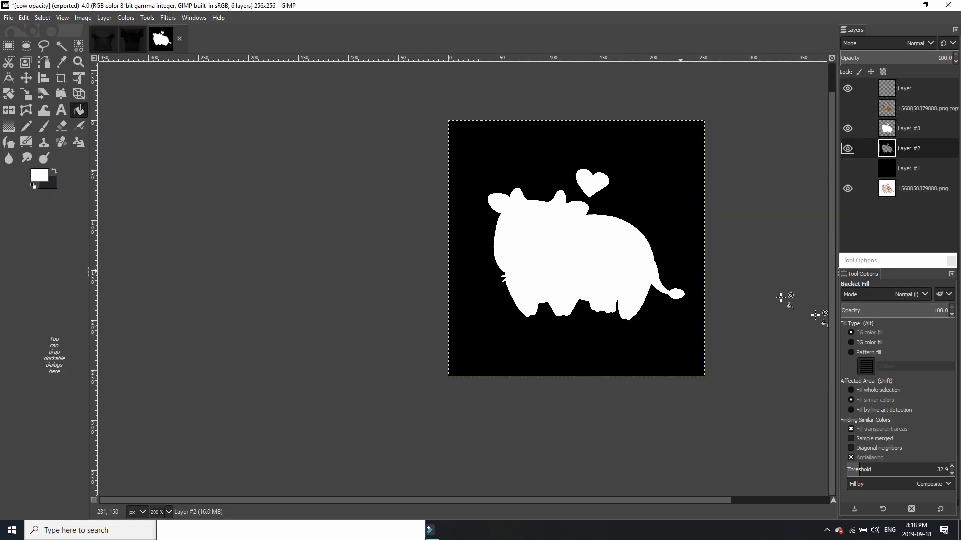
Hide the white silhouette layer, duplicate the cow layer on black, and apply a 1.50 Gaussian Blur to the copy
{"action": "left_click", "coordinate": [850, 131]}
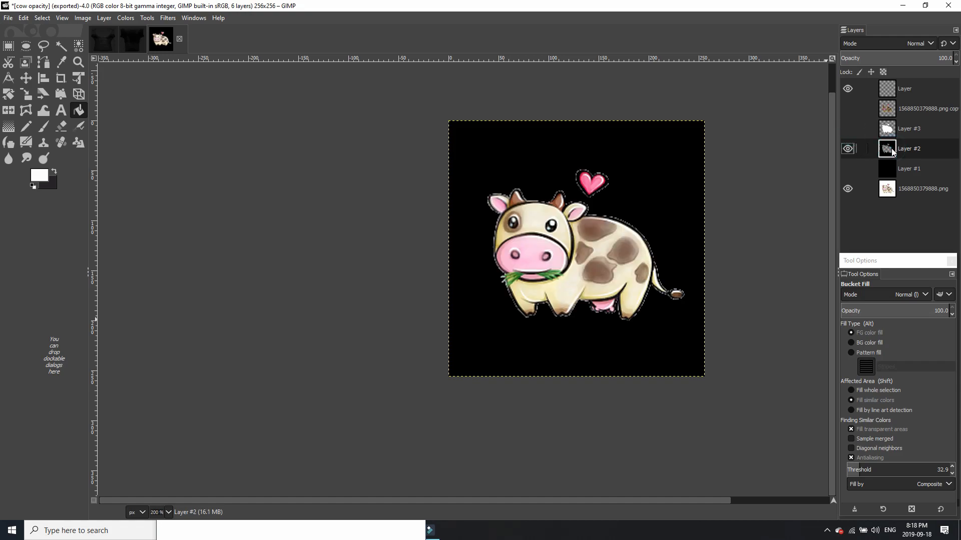
{"action": "key", "text": "ctrl+shift+d"}
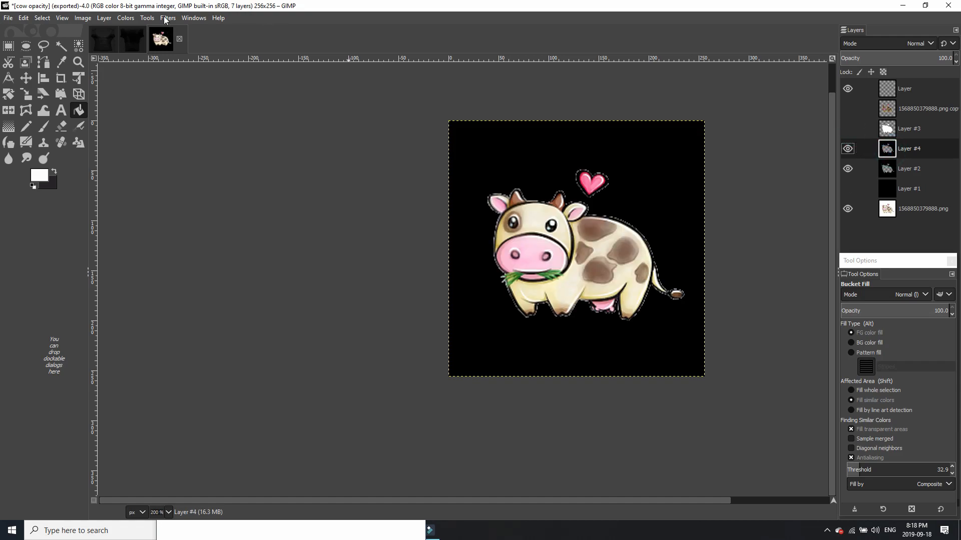
{"action": "left_click", "coordinate": [167, 18]}
{"action": "mouse_move", "coordinate": [301, 86]}
{"action": "left_click", "coordinate": [334, 88]}
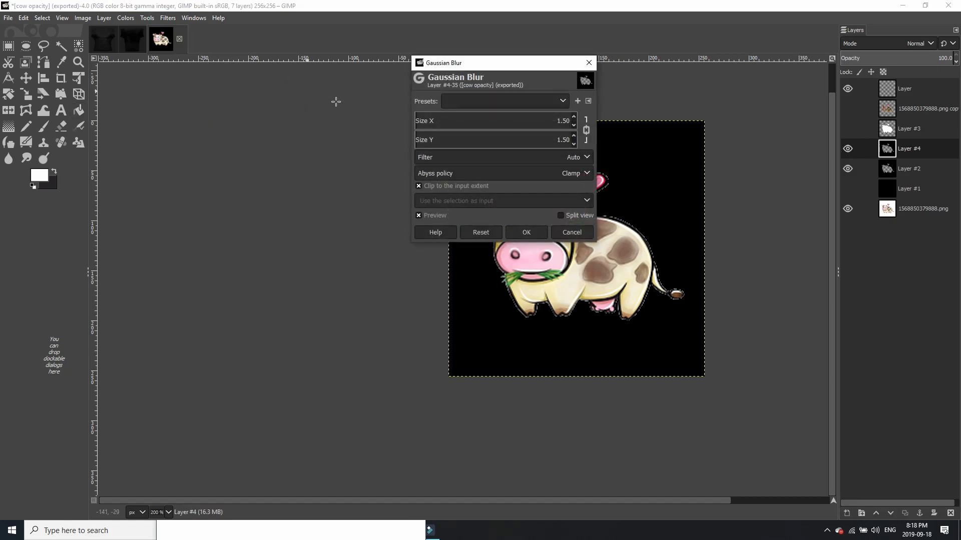
{"action": "left_click", "coordinate": [525, 232]}
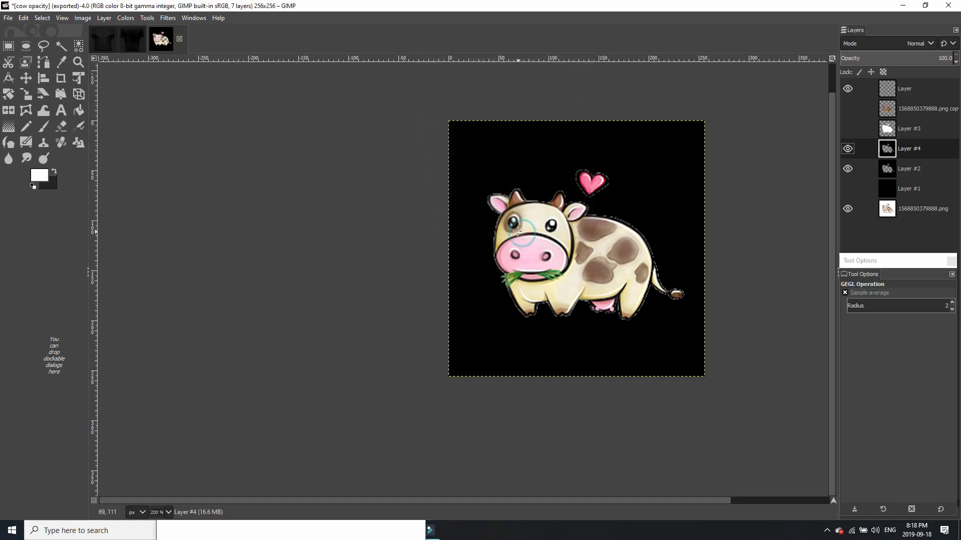
Duplicate the blurred cow layer repeatedly to stack eleven more copies and strengthen the soft edges
{"action": "key", "text": "ctrl+shift+d"}
{"action": "key", "text": "ctrl+shift+d"}
{"action": "key", "text": "ctrl+shift+d"}
{"action": "key", "text": "ctrl+shift+d"}
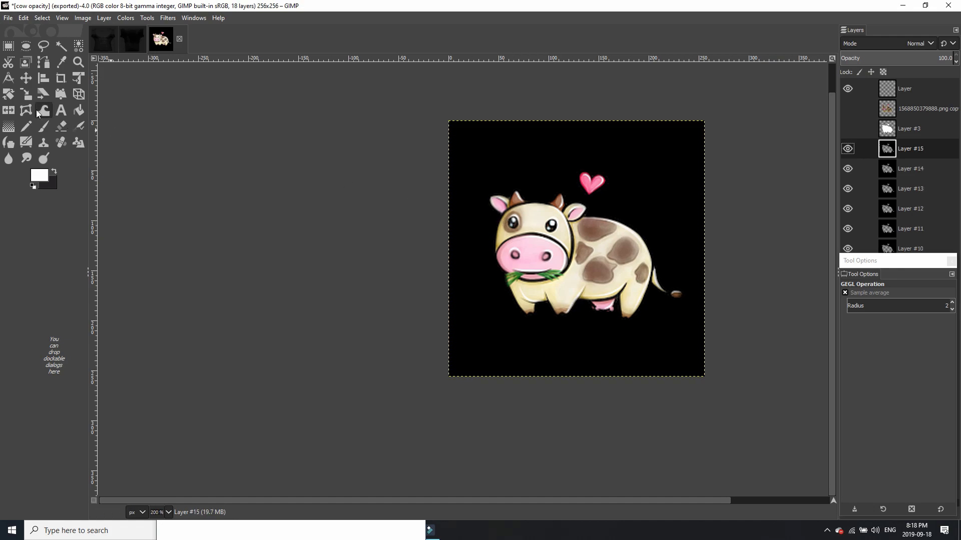
Set the foreground colour to black and touch up stray edge pixels beside the cow's udder with a size 3 Paintbrush
{"action": "left_click", "coordinate": [46, 175]}
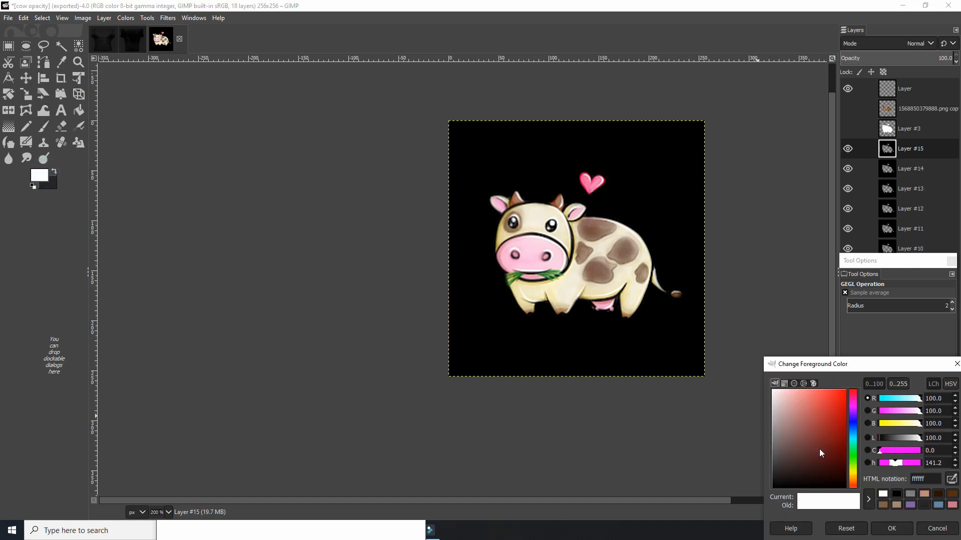
{"action": "left_click", "coordinate": [896, 494]}
{"action": "left_click", "coordinate": [896, 528]}
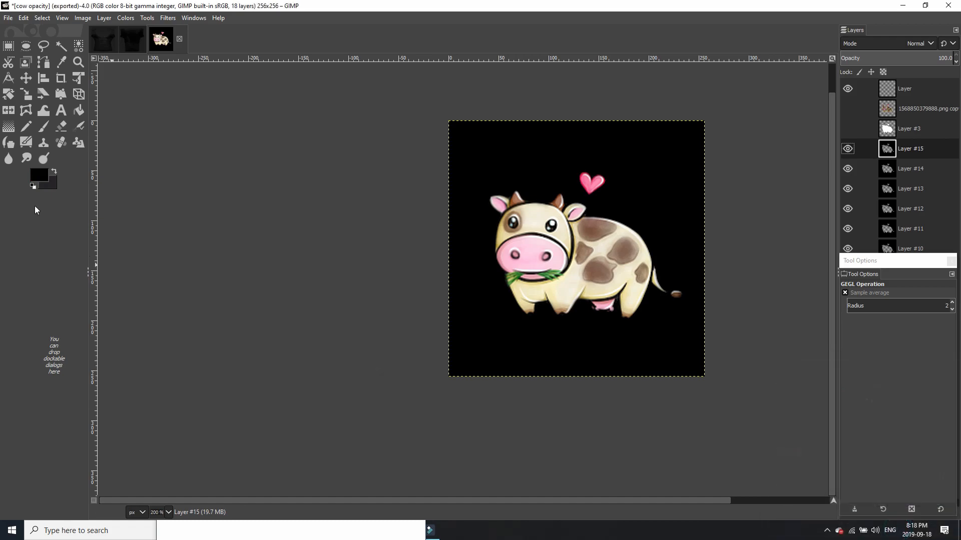
{"action": "left_click", "coordinate": [43, 126]}
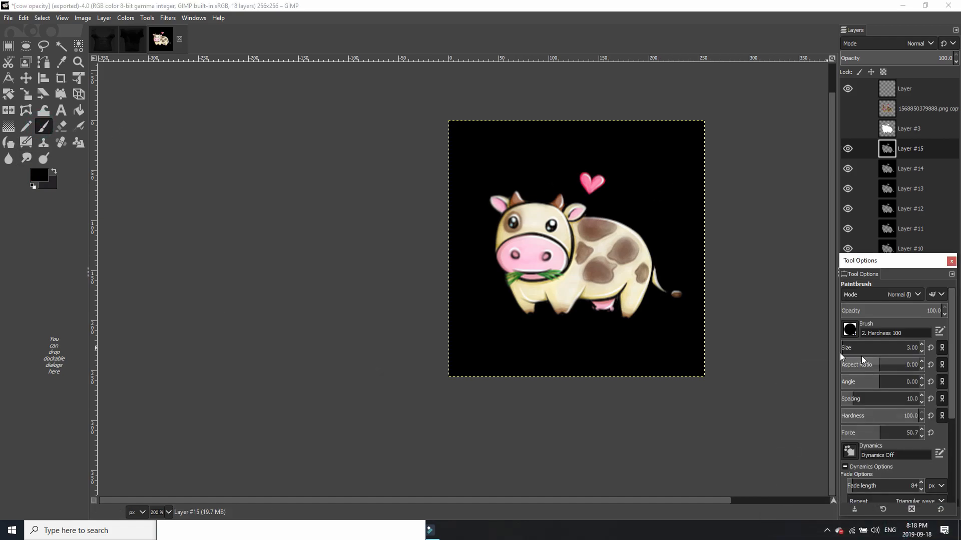
{"action": "scroll", "coordinate": [574, 234], "scroll_direction": "up", "scroll_amount": 5}
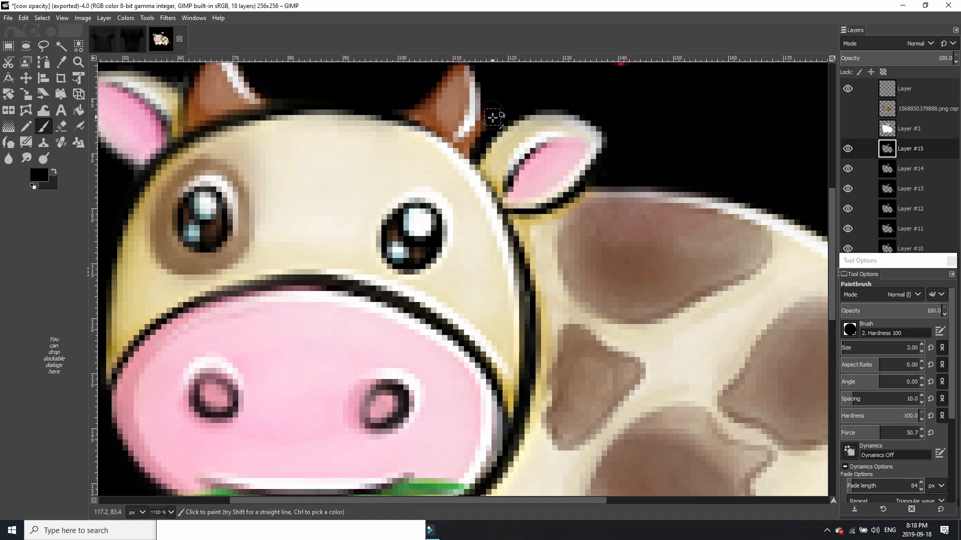
{"action": "scroll", "coordinate": [493, 116], "scroll_direction": "down", "scroll_amount": 3}
{"action": "scroll", "coordinate": [521, 198], "scroll_direction": "up", "scroll_amount": 2}
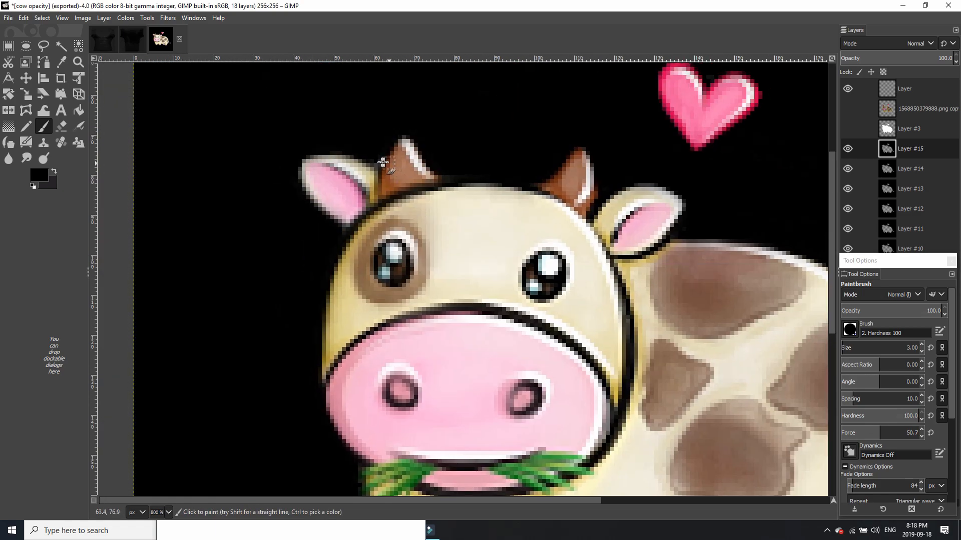
{"action": "scroll", "coordinate": [629, 368], "scroll_direction": "up", "scroll_amount": 1}
{"action": "left_click_drag", "start_coordinate": [620, 345], "coordinate": [610, 412]}
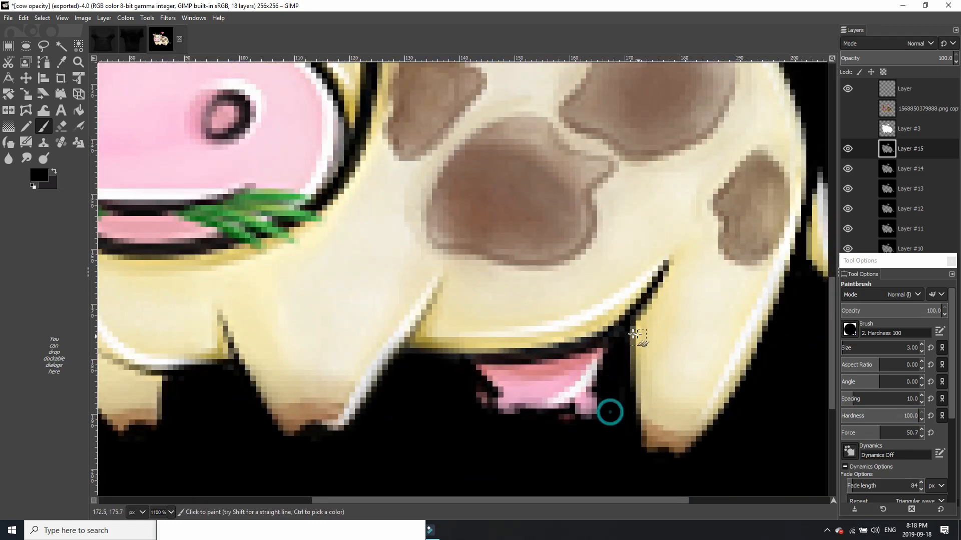
{"action": "scroll", "coordinate": [566, 375], "scroll_direction": "down", "scroll_amount": 3}
{"action": "scroll", "coordinate": [633, 240], "scroll_direction": "up", "scroll_amount": 4}
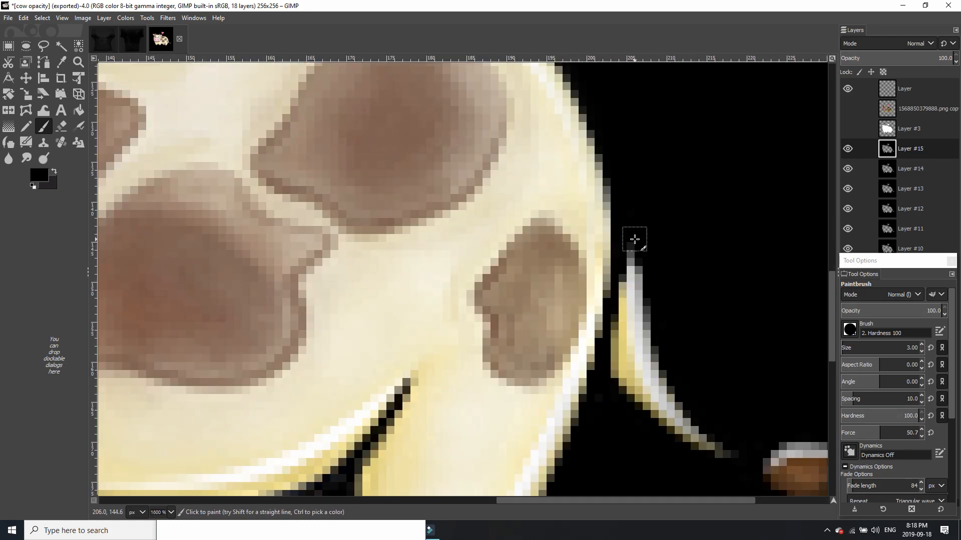
{"action": "scroll", "coordinate": [665, 353], "scroll_direction": "down", "scroll_amount": 3}
{"action": "scroll", "coordinate": [683, 343], "scroll_direction": "up", "scroll_amount": 1}
{"action": "scroll", "coordinate": [497, 393], "scroll_direction": "down", "scroll_amount": 2}
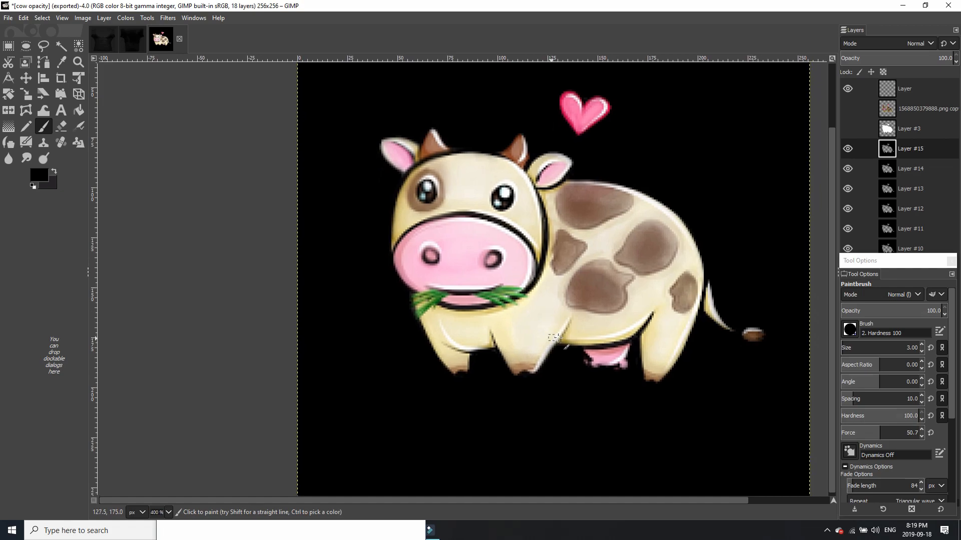
Export the refined cow image over cow.jpg in the Cowshirt folder
{"action": "key", "text": "ctrl+shift+e"}
{"action": "double_click", "coordinate": [171, 97]}
{"action": "left_click", "coordinate": [333, 276]}
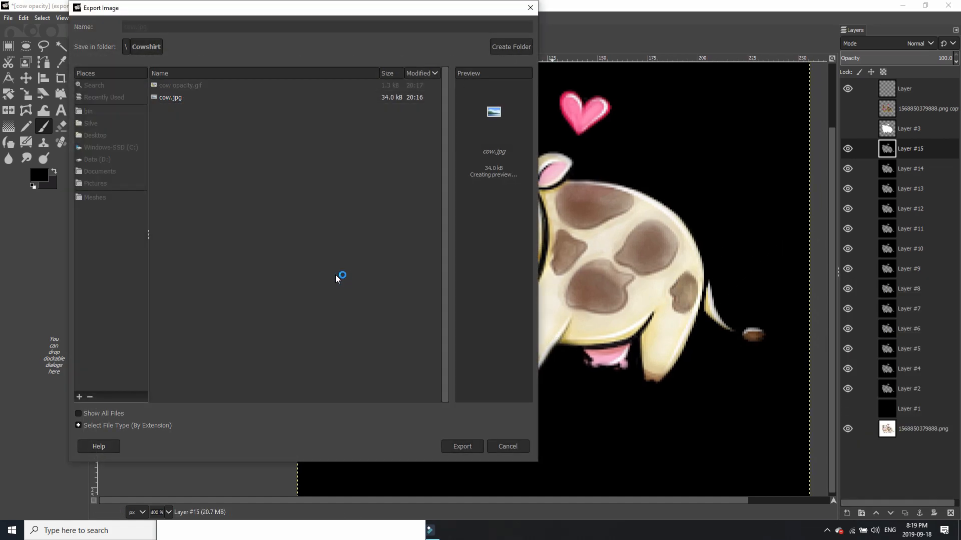
{"action": "key", "text": "Return"}
{"action": "left_click", "coordinate": [399, 505]}
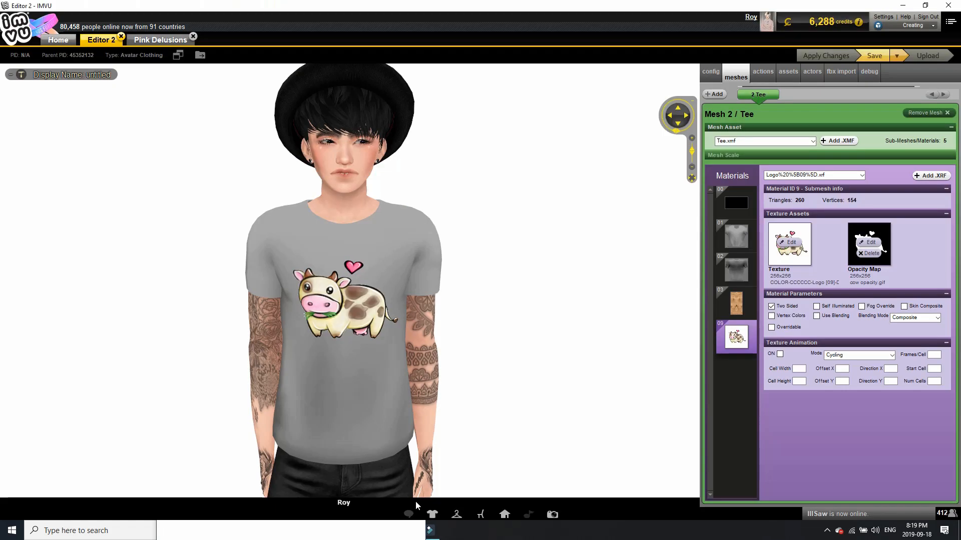
In IMVU, replace the Logo material's texture with the updated cow image and apply the changes
{"action": "left_click", "coordinate": [789, 242]}
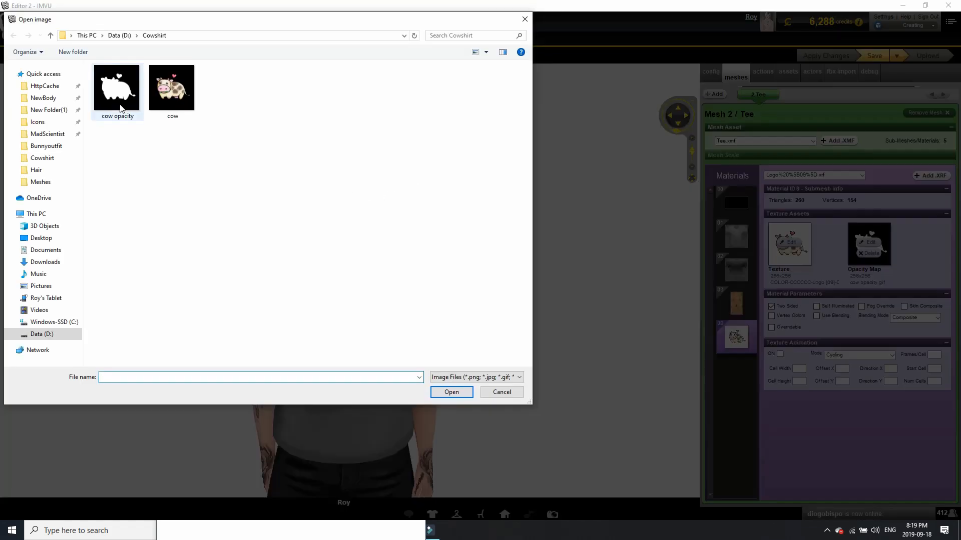
{"action": "double_click", "coordinate": [170, 90]}
{"action": "left_click", "coordinate": [825, 57]}
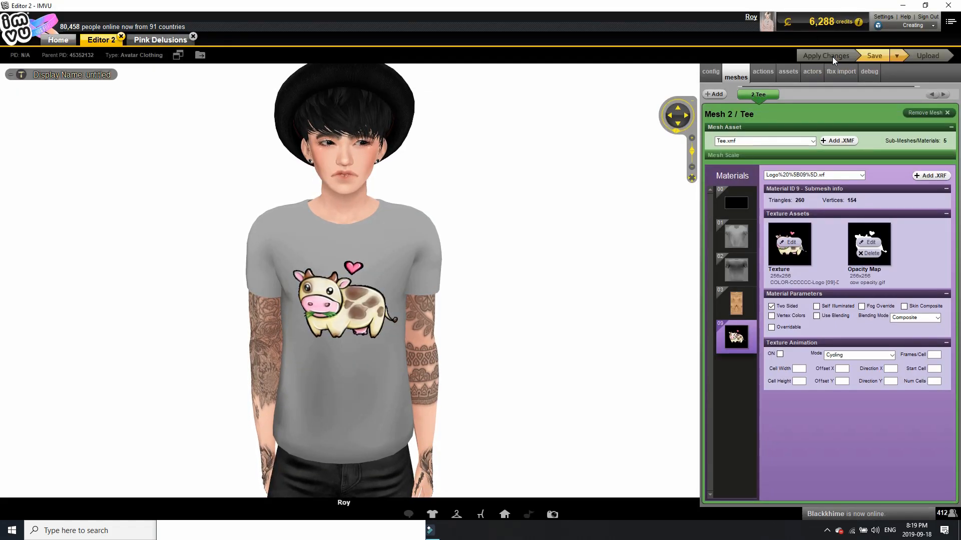
{"action": "left_click", "coordinate": [825, 56]}
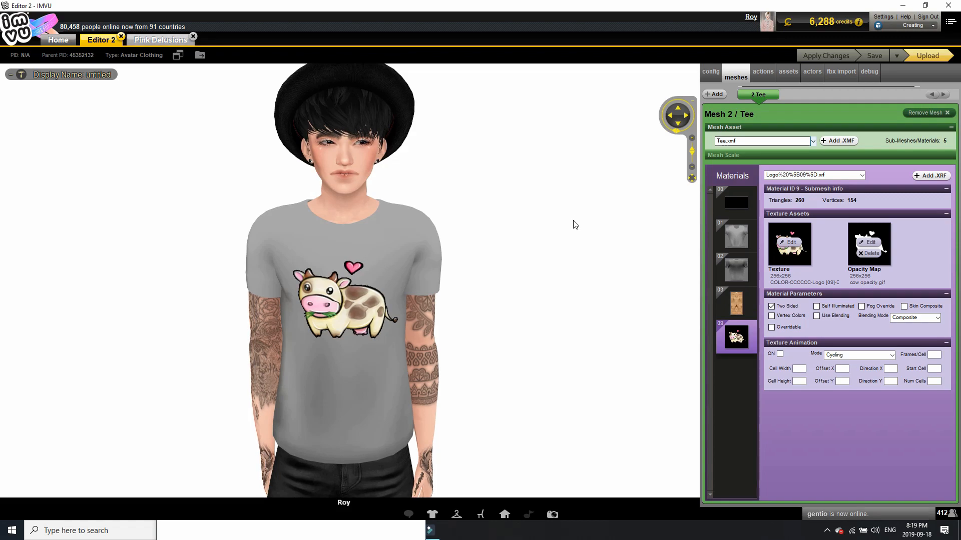
Switch to GIMP and add a transparent 256 x 256 px layer above the dark shirt texture in the first open image
{"action": "key", "text": "alt+Tab"}
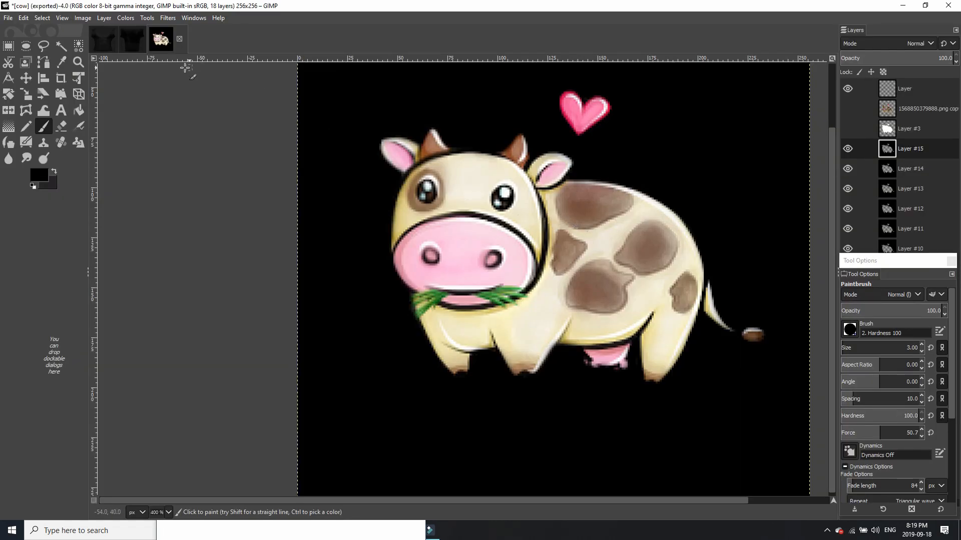
{"action": "left_click", "coordinate": [103, 39]}
{"action": "scroll", "coordinate": [393, 247], "scroll_direction": "up", "scroll_amount": 3}
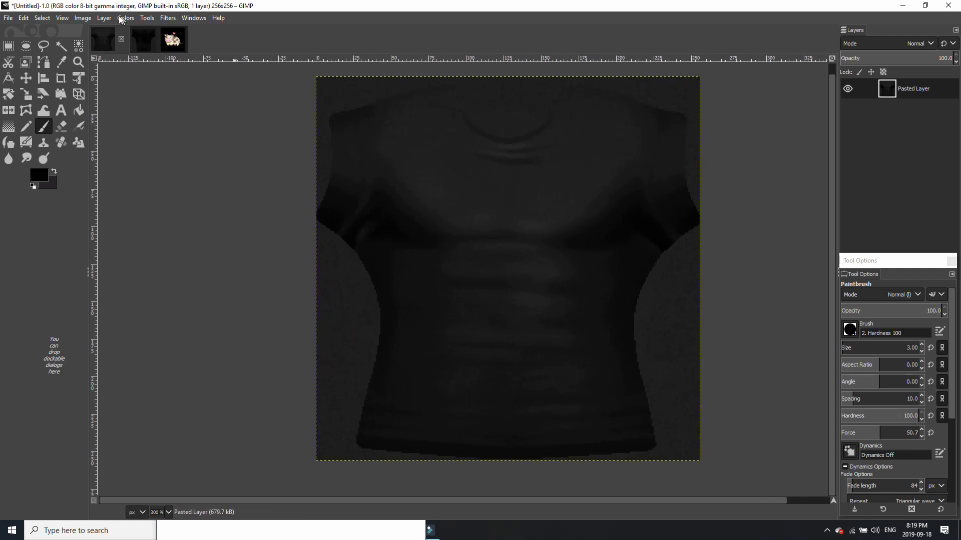
{"action": "left_click", "coordinate": [104, 19]}
{"action": "left_click", "coordinate": [116, 29]}
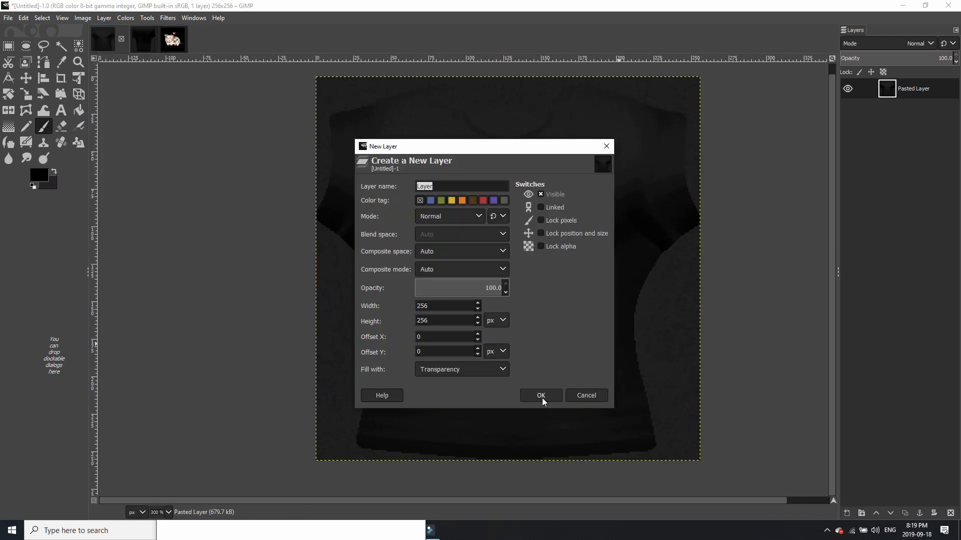
{"action": "left_click", "coordinate": [540, 395]}
{"action": "left_click_drag", "start_coordinate": [907, 90], "coordinate": [917, 128]}
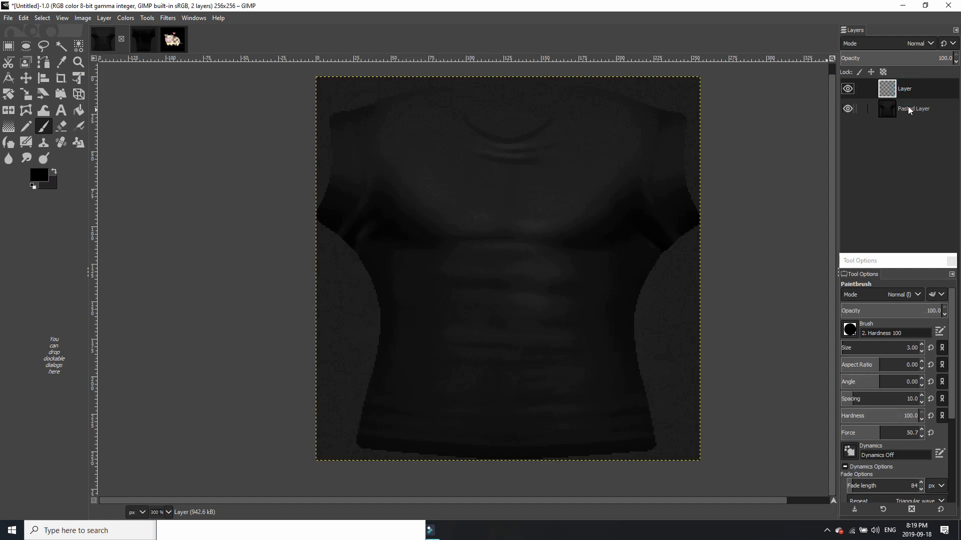
{"action": "left_click", "coordinate": [899, 110]}
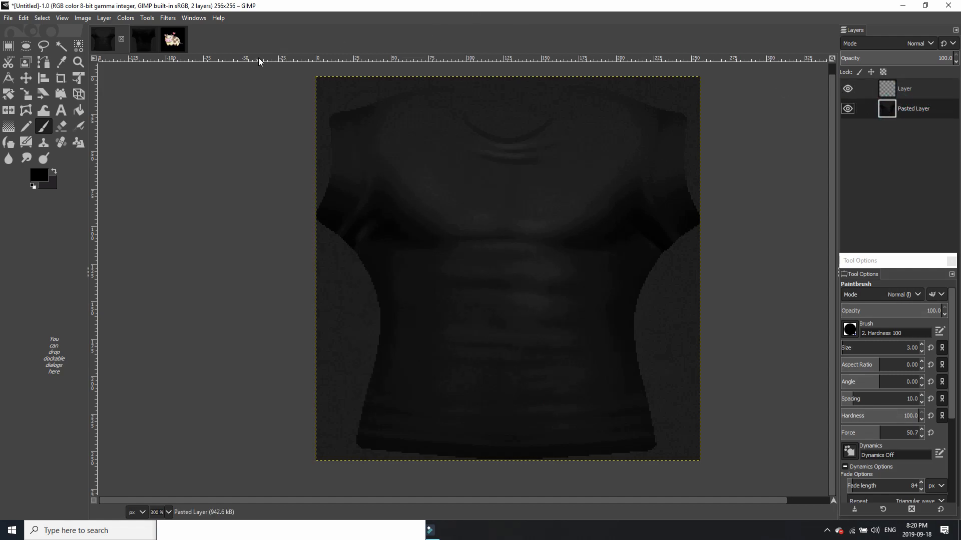
{"action": "left_click", "coordinate": [903, 90]}
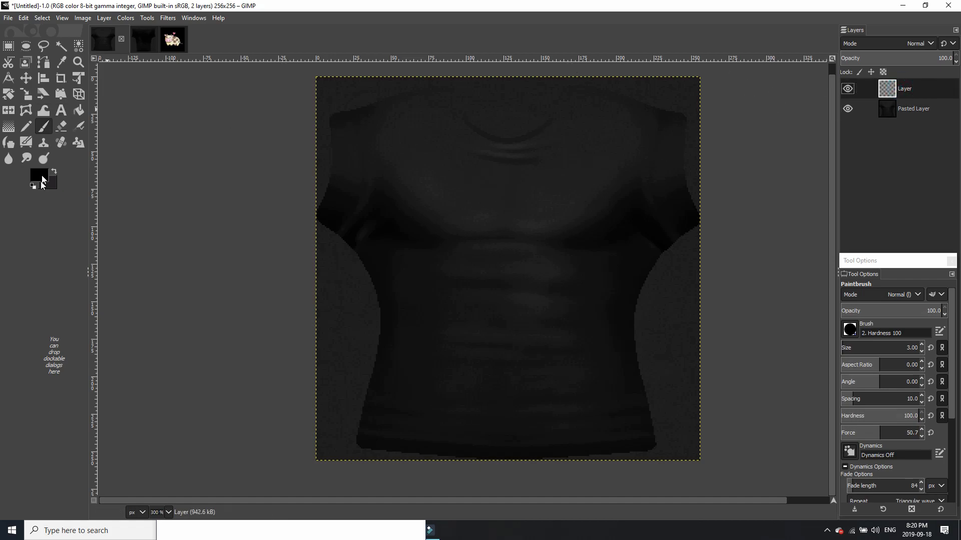
Set the foreground colour to pink f08ca5 and bucket-fill the new layer above the shirt texture
{"action": "left_click", "coordinate": [39, 174]}
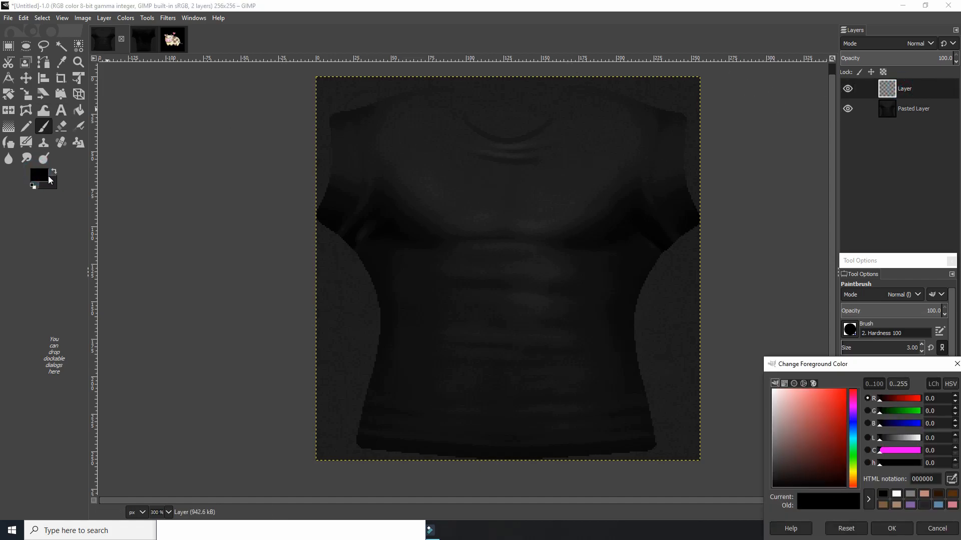
{"action": "left_click_drag", "start_coordinate": [806, 367], "coordinate": [656, 257]}
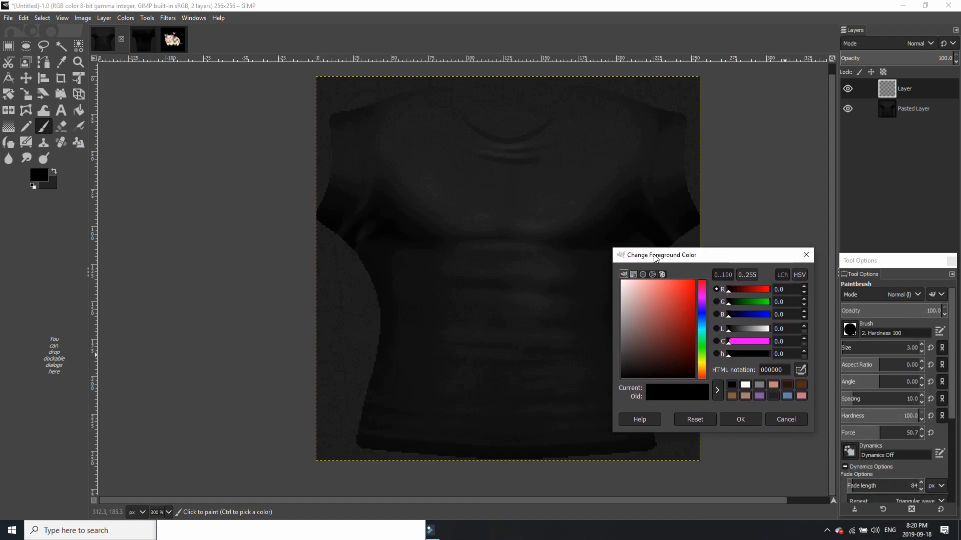
{"action": "left_click_drag", "start_coordinate": [655, 257], "coordinate": [645, 249]}
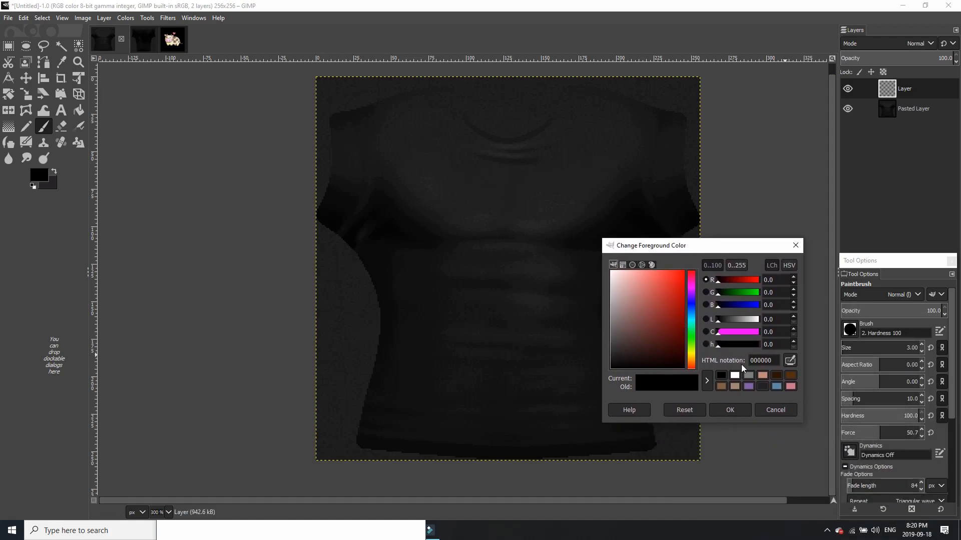
{"action": "left_click", "coordinate": [790, 387]}
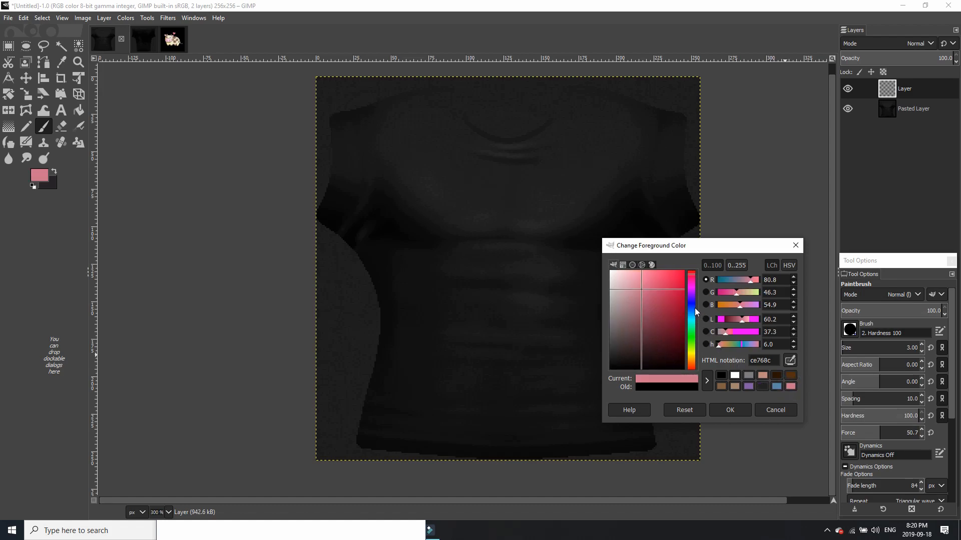
{"action": "left_click_drag", "start_coordinate": [650, 288], "coordinate": [658, 246]}
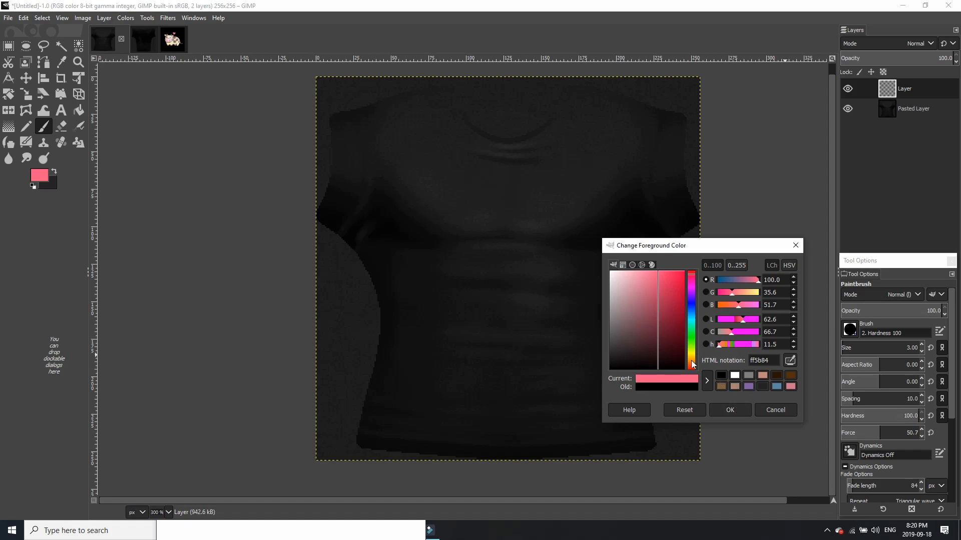
{"action": "left_click_drag", "start_coordinate": [639, 279], "coordinate": [641, 276]}
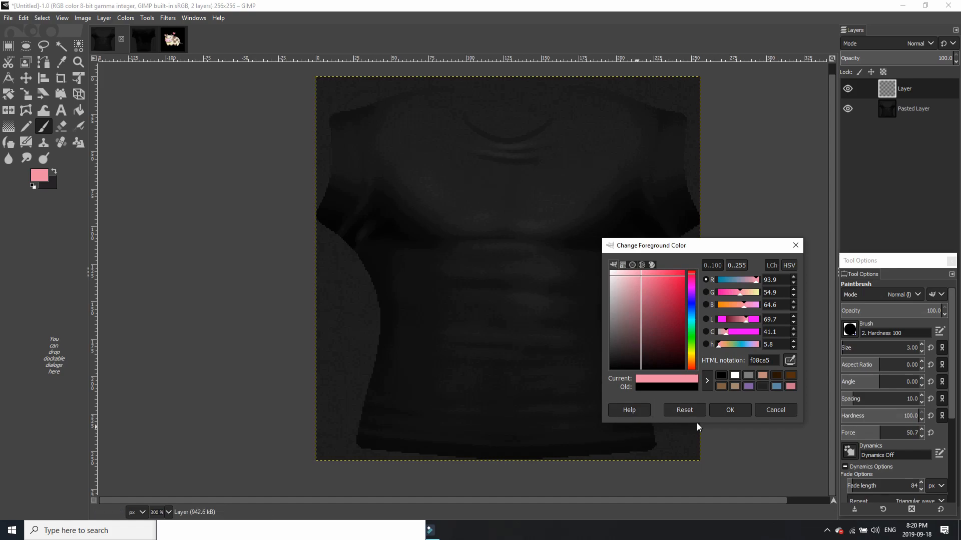
{"action": "left_click", "coordinate": [731, 408]}
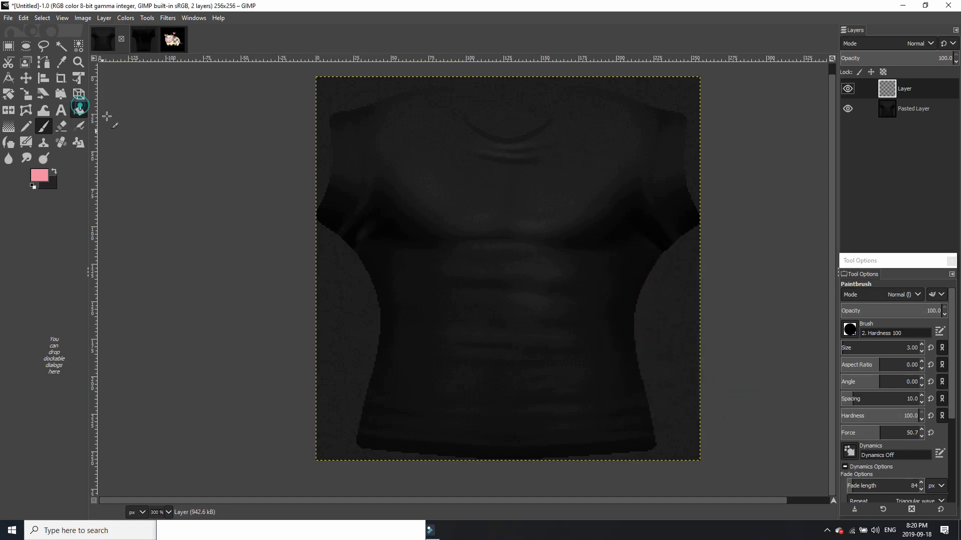
{"action": "left_click", "coordinate": [79, 109]}
{"action": "left_click", "coordinate": [449, 204]}
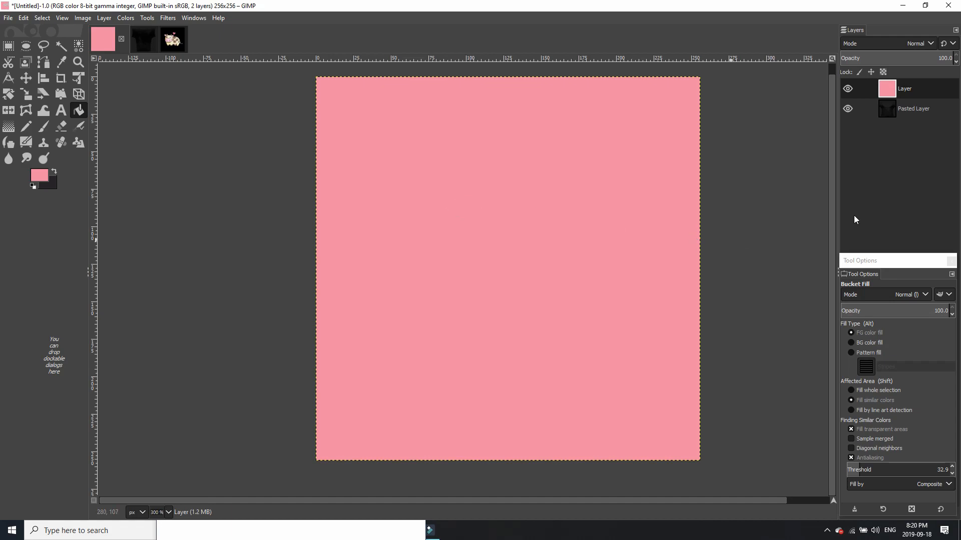
Set the pink layer's blend mode to Screen over the shirt texture
{"action": "left_click", "coordinate": [911, 43]}
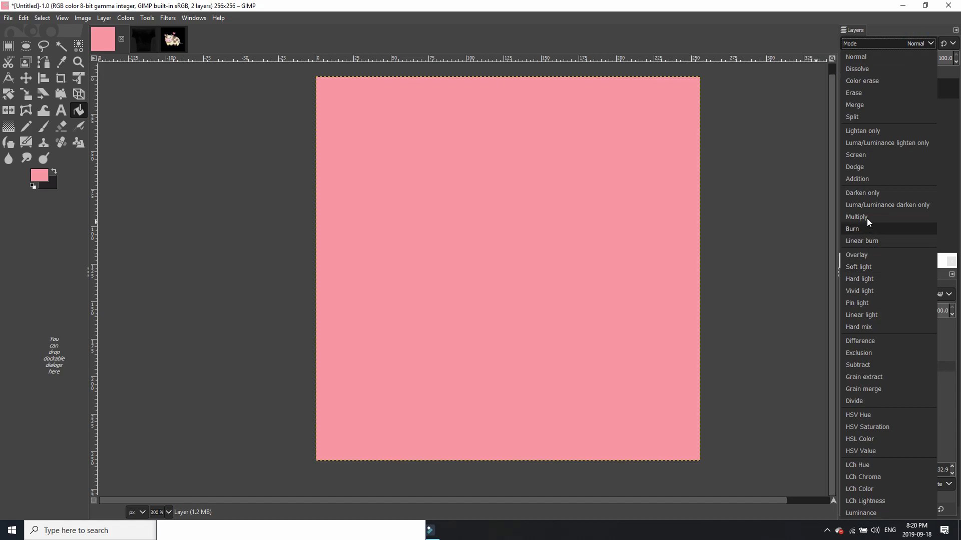
{"action": "left_click", "coordinate": [864, 155]}
{"action": "scroll", "coordinate": [740, 236], "scroll_direction": "down", "scroll_amount": 1}
{"action": "scroll", "coordinate": [740, 235], "scroll_direction": "up", "scroll_amount": 1}
{"action": "left_click", "coordinate": [911, 111]}
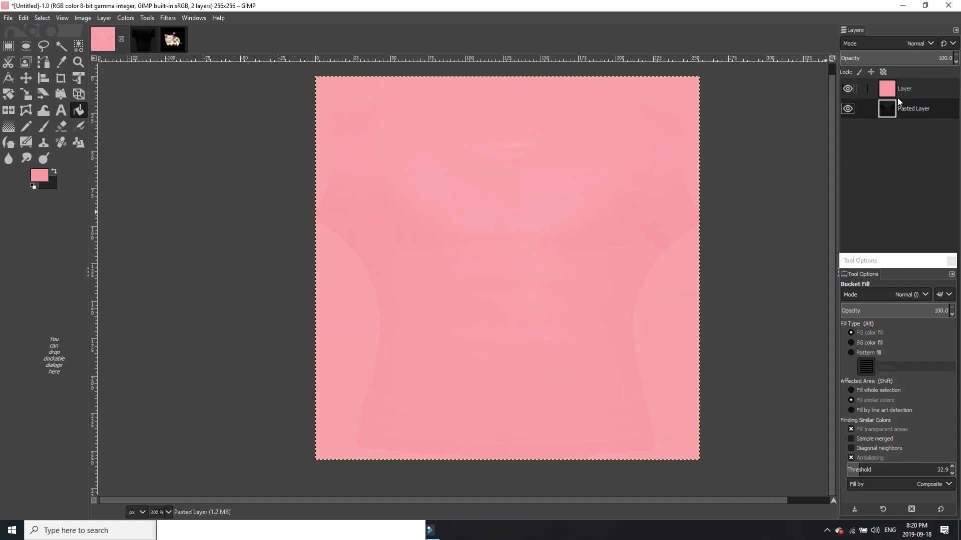
{"action": "left_click", "coordinate": [896, 99]}
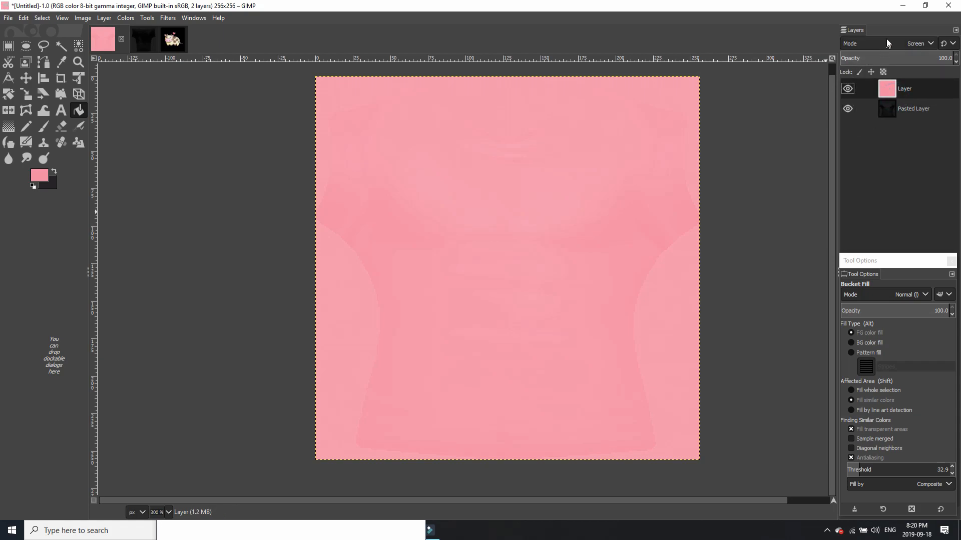
Copy the entire dark shirt texture layer beneath the pink layer
{"action": "left_click", "coordinate": [895, 114]}
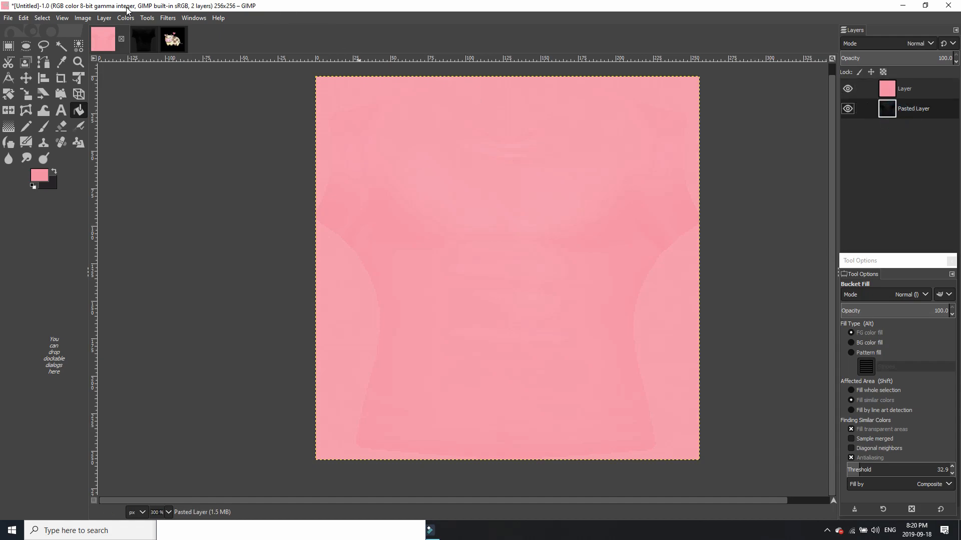
{"action": "left_click", "coordinate": [40, 19]}
{"action": "left_click", "coordinate": [49, 31]}
{"action": "key", "text": "ctrl+c"}
Add a transparent 256 x 256 px layer above the pink layer and paste the shirt texture above it as its own layer
{"action": "left_click", "coordinate": [923, 88]}
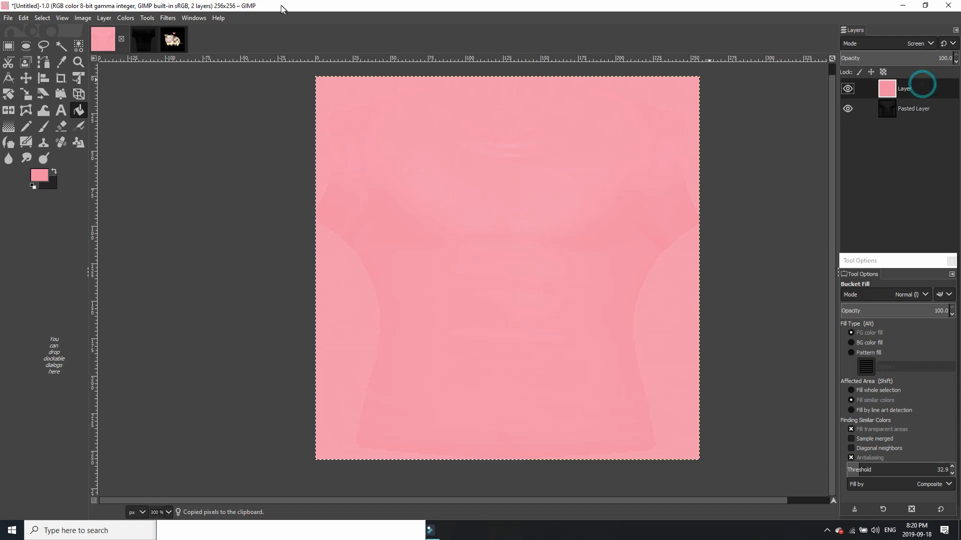
{"action": "left_click", "coordinate": [104, 18]}
{"action": "left_click", "coordinate": [120, 30]}
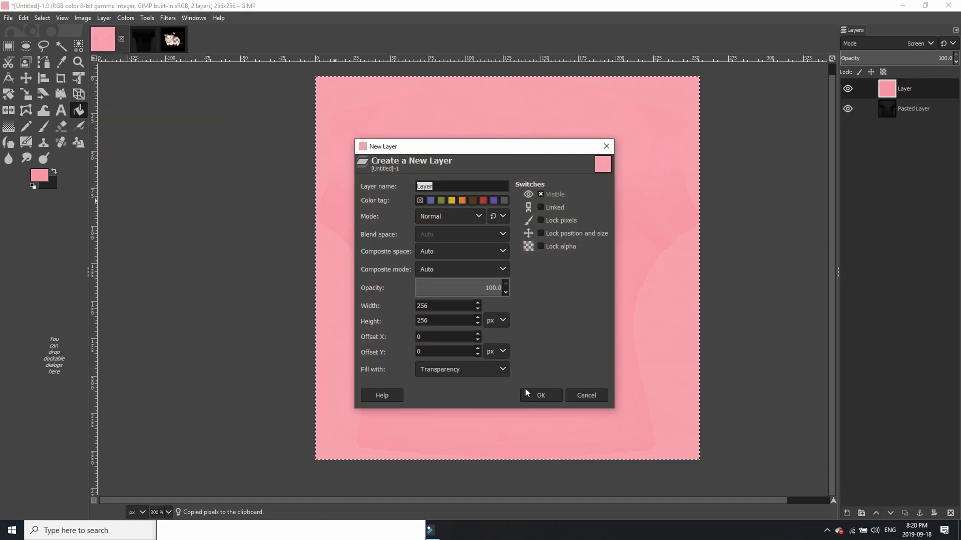
{"action": "left_click", "coordinate": [539, 394]}
{"action": "key", "text": "ctrl+v"}
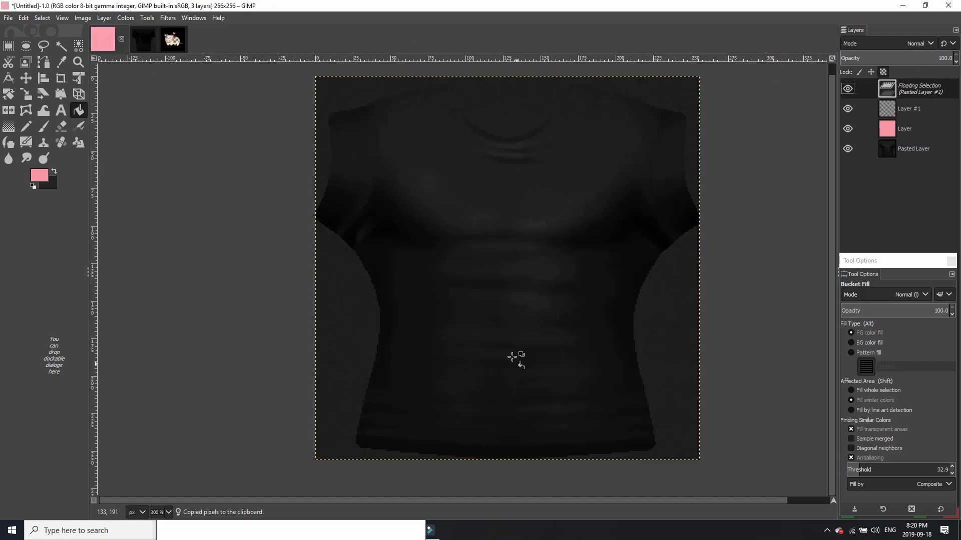
{"action": "left_click", "coordinate": [43, 18]}
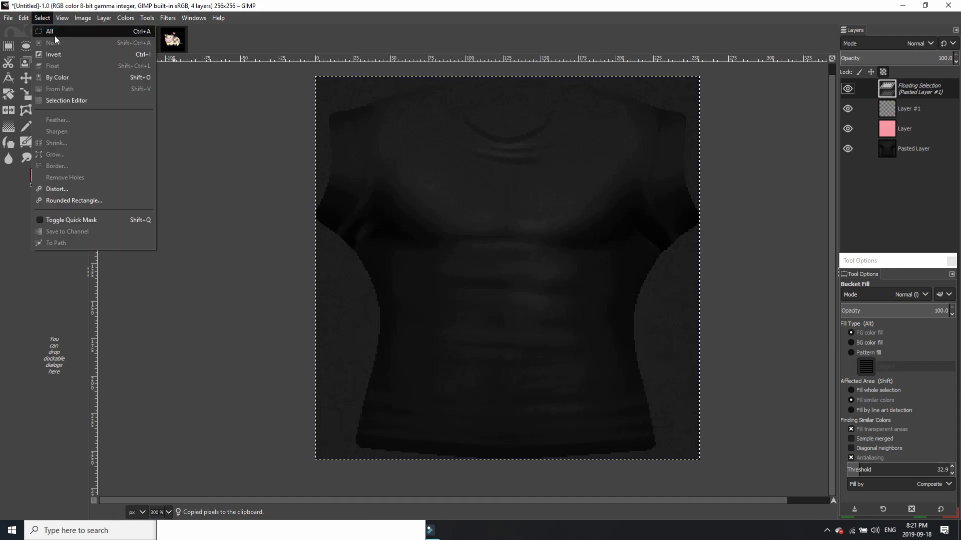
{"action": "left_click", "coordinate": [108, 31]}
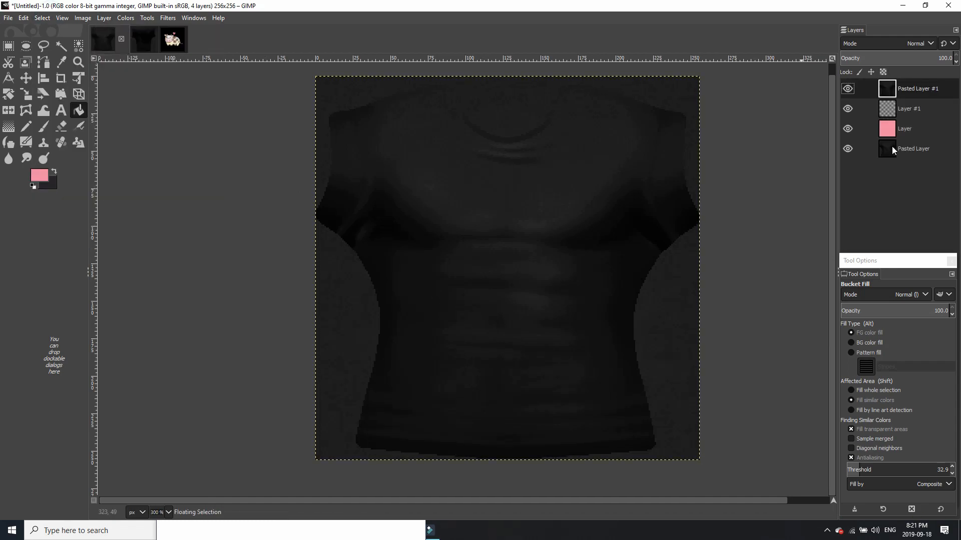
Try the Soft light blend mode on the topmost pasted shirt layer
{"action": "left_click", "coordinate": [908, 43]}
{"action": "left_click", "coordinate": [857, 266]}
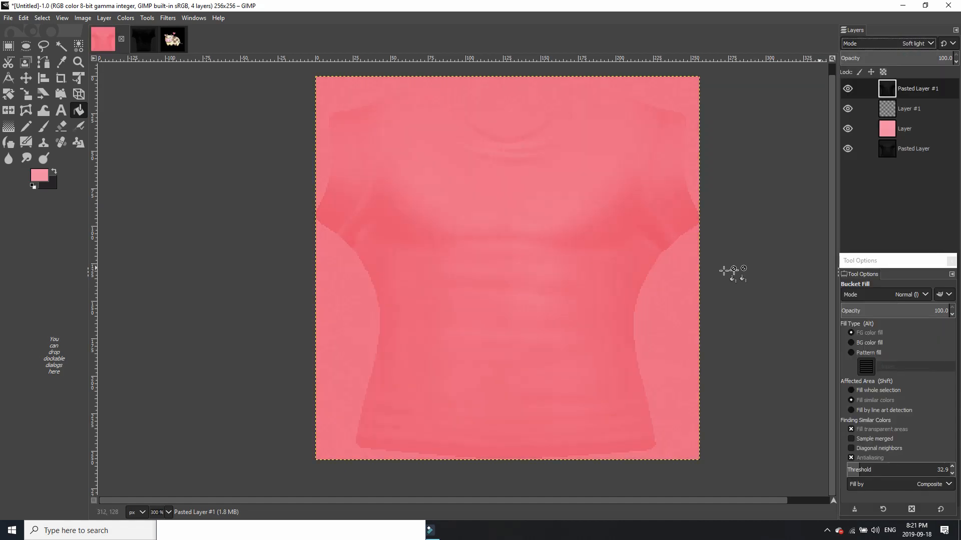
{"action": "scroll", "coordinate": [647, 271], "scroll_direction": "down", "scroll_amount": 1}
{"action": "scroll", "coordinate": [629, 263], "scroll_direction": "up", "scroll_amount": 1}
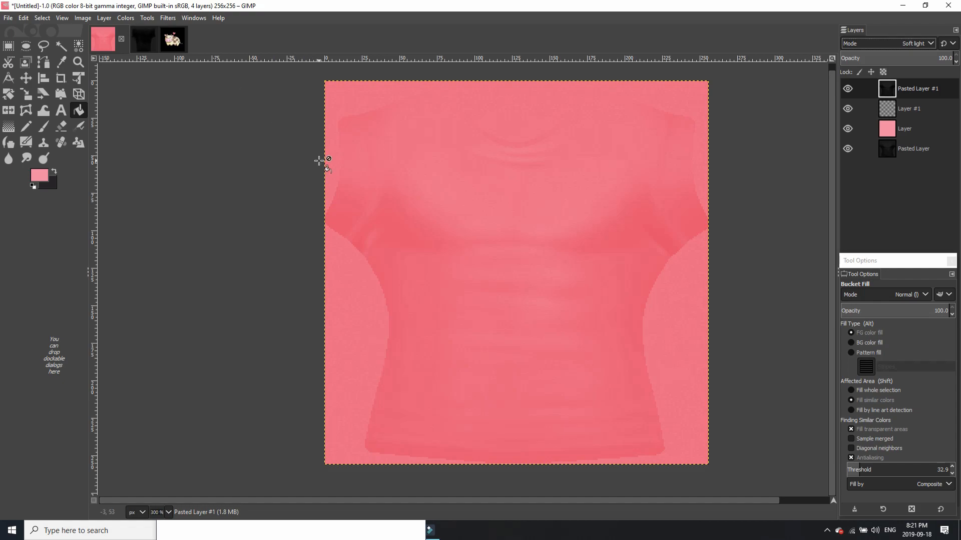
{"action": "key", "text": "ctrl+v"}
{"action": "key", "text": "ctrl+z"}
{"action": "left_click", "coordinate": [923, 126]}
{"action": "left_click", "coordinate": [908, 58]}
{"action": "left_click_drag", "start_coordinate": [903, 59], "coordinate": [954, 59]}
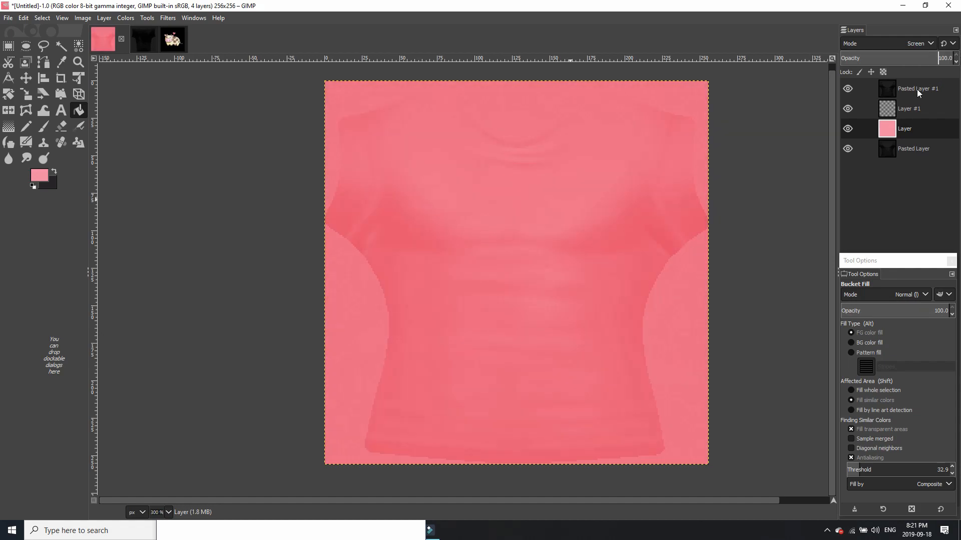
Set the topmost pasted shirt layer's blend mode to Screen and toggle its visibility to compare the shading
{"action": "left_click", "coordinate": [915, 90]}
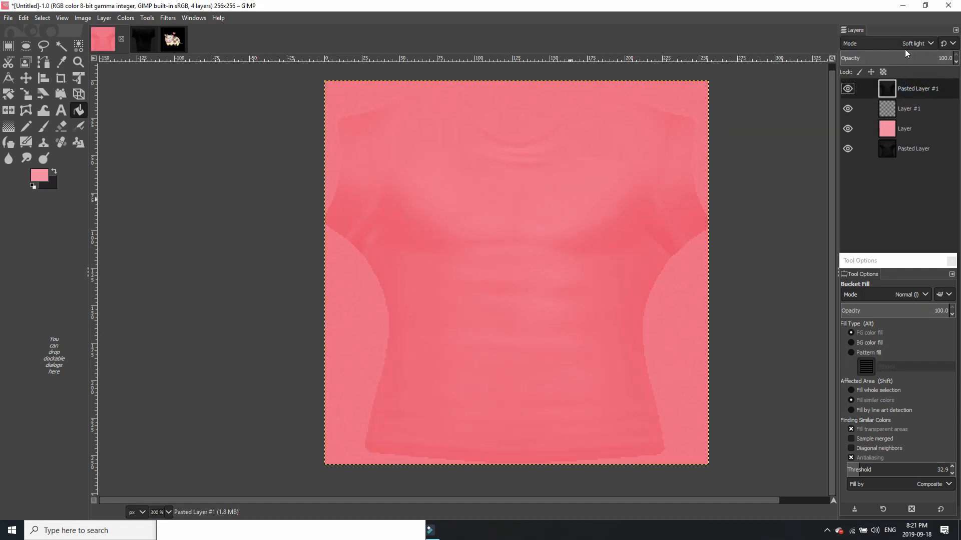
{"action": "left_click", "coordinate": [905, 46]}
{"action": "left_click", "coordinate": [893, 158]}
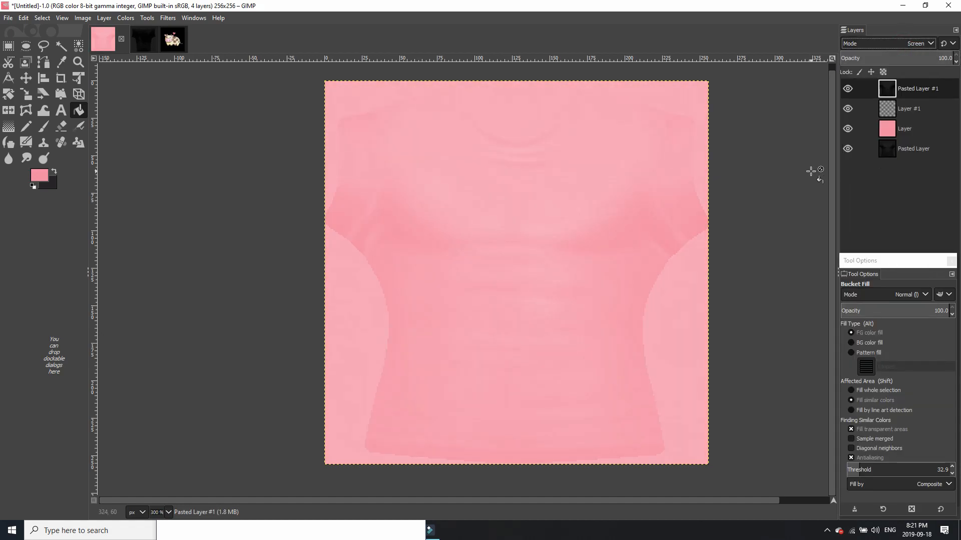
{"action": "left_click", "coordinate": [845, 89]}
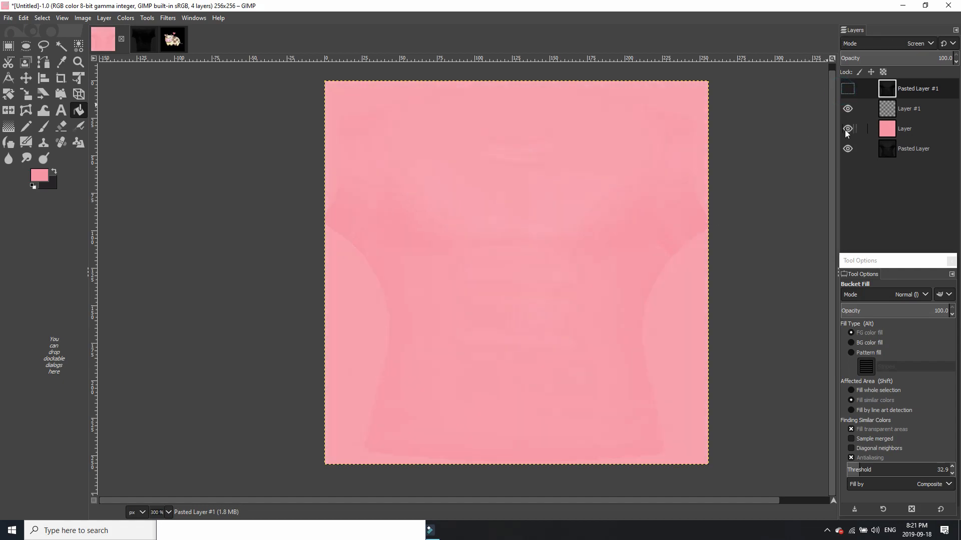
{"action": "left_click", "coordinate": [845, 89]}
{"action": "scroll", "coordinate": [689, 167], "scroll_direction": "down", "scroll_amount": 1}
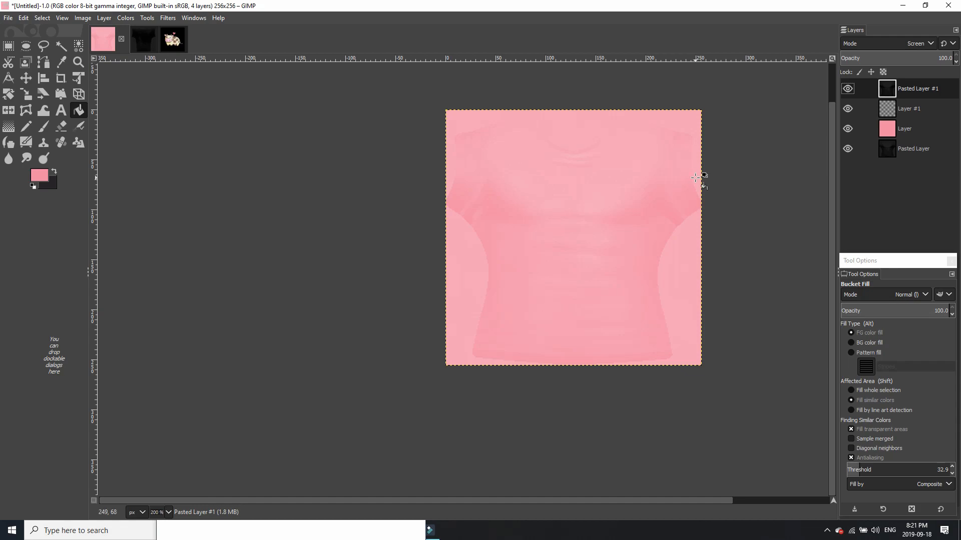
Export the pink shirt texture to the Cowshirt folder as pinkfront.jpg with JPEG quality 100
{"action": "key", "text": "ctrl+shift+e"}
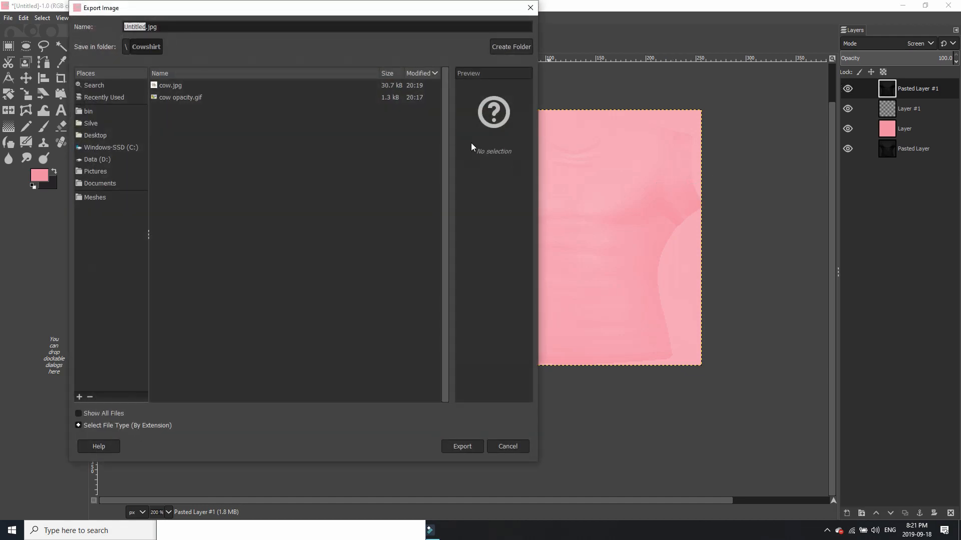
{"action": "type", "text": "pinkfront"}
{"action": "key", "text": "Return"}
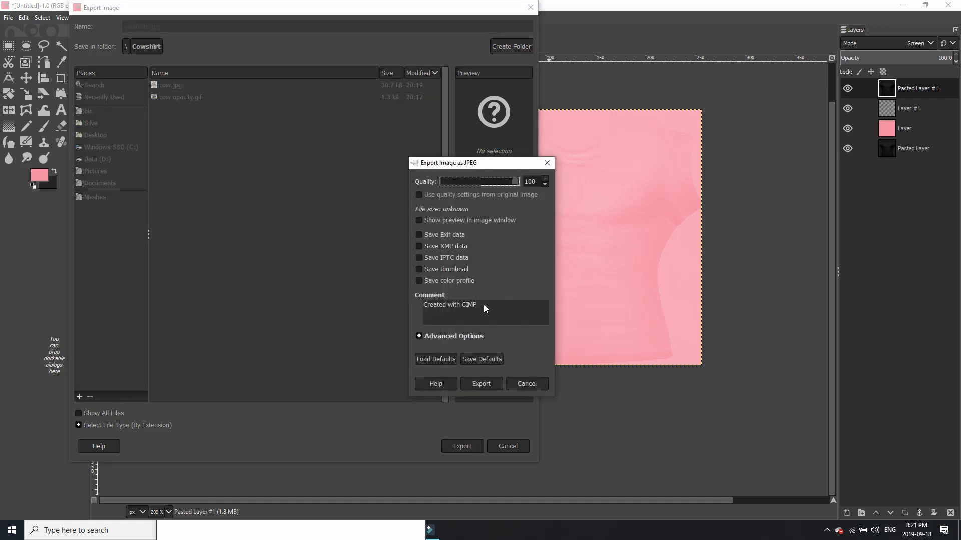
{"action": "left_click", "coordinate": [481, 384]}
Switch to IMVU, replace the Front material's texture with the pinkfront image and apply the changes
{"action": "key", "text": "alt+Tab"}
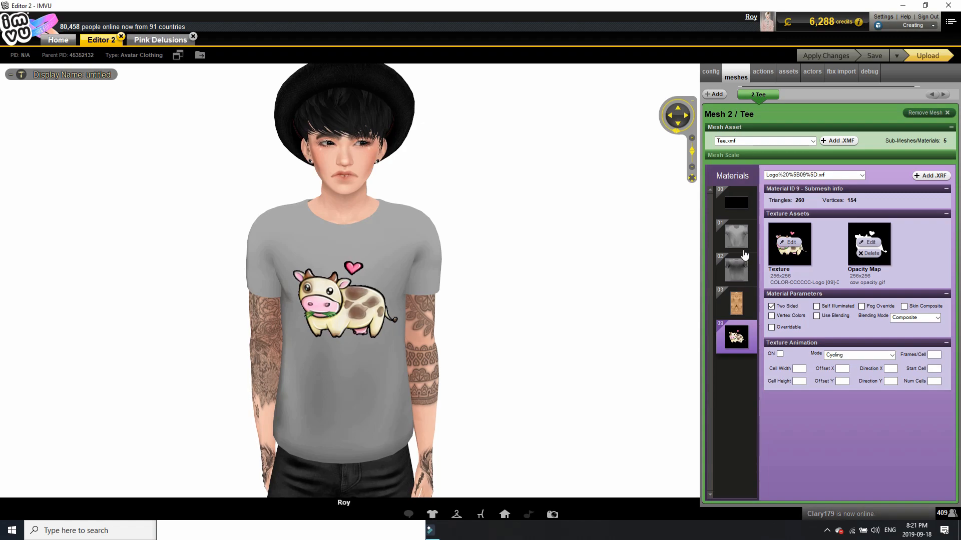
{"action": "left_click", "coordinate": [741, 248]}
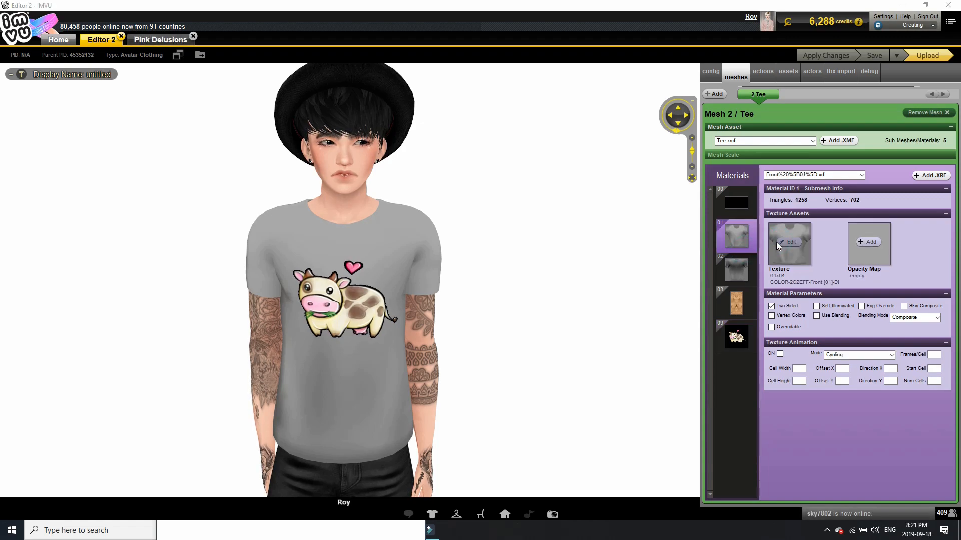
{"action": "left_click", "coordinate": [753, 252]}
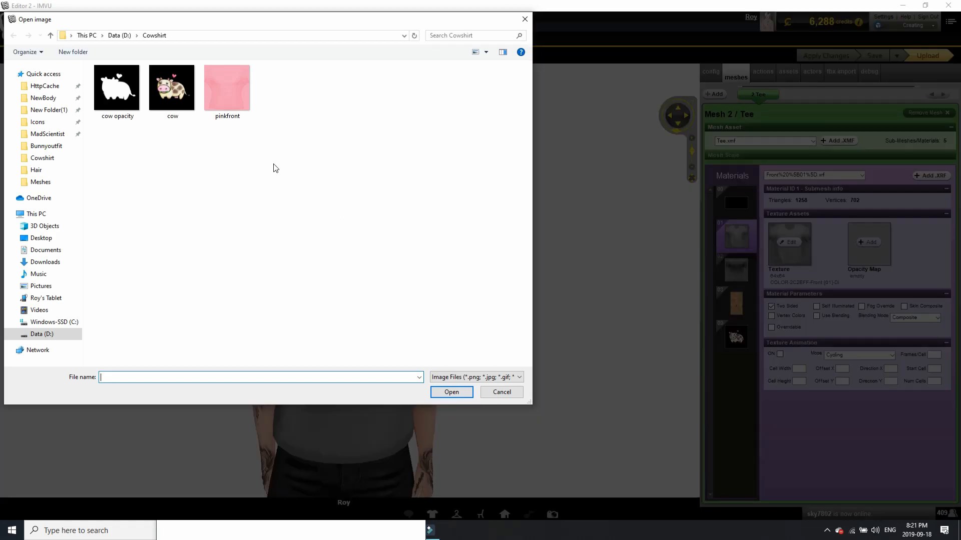
{"action": "double_click", "coordinate": [228, 97]}
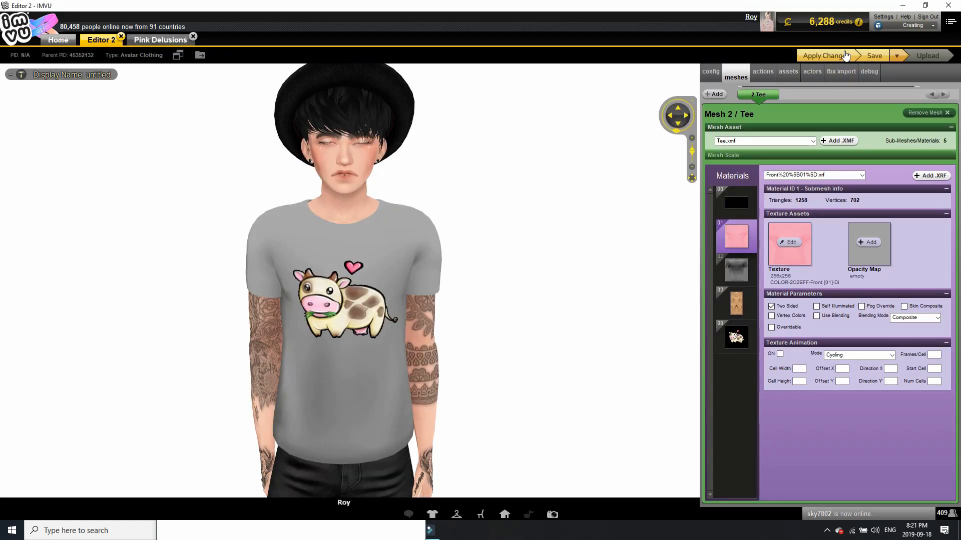
{"action": "left_click", "coordinate": [840, 57]}
{"action": "left_click", "coordinate": [619, 212]}
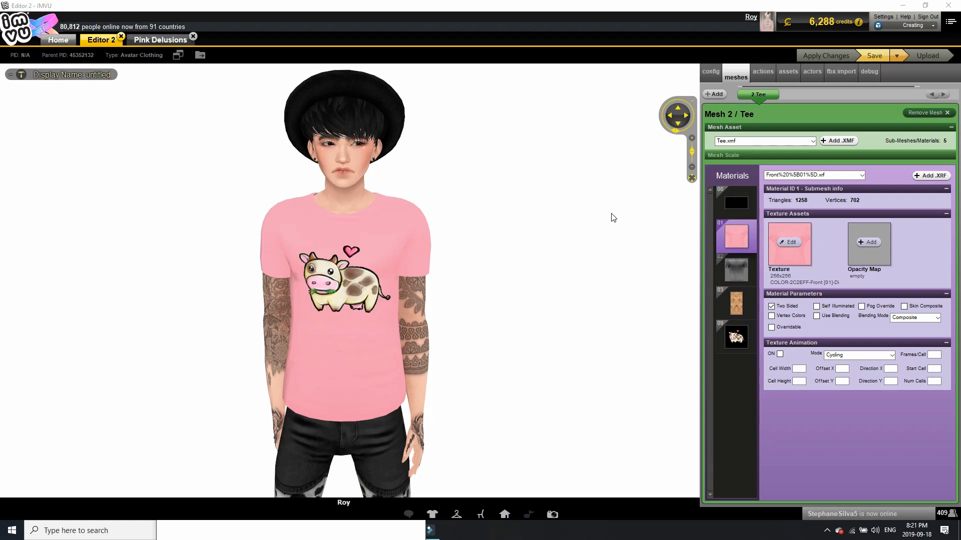
Switch to GIMP, paste two more shirt texture copies as Screen layers on top and re-export pinkfront.jpg
{"action": "key", "text": "alt+Tab"}
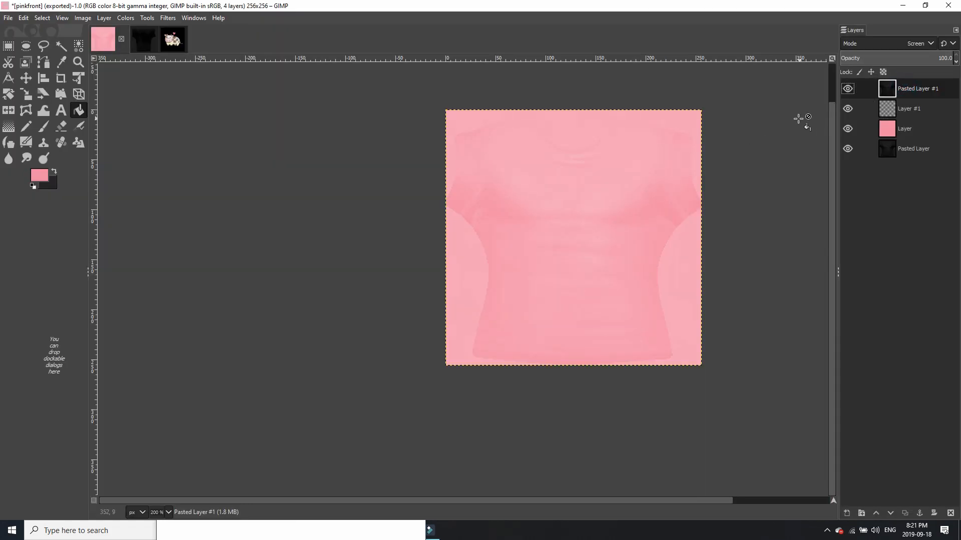
{"action": "key", "text": "ctrl+v"}
{"action": "key", "text": "ctrl+v"}
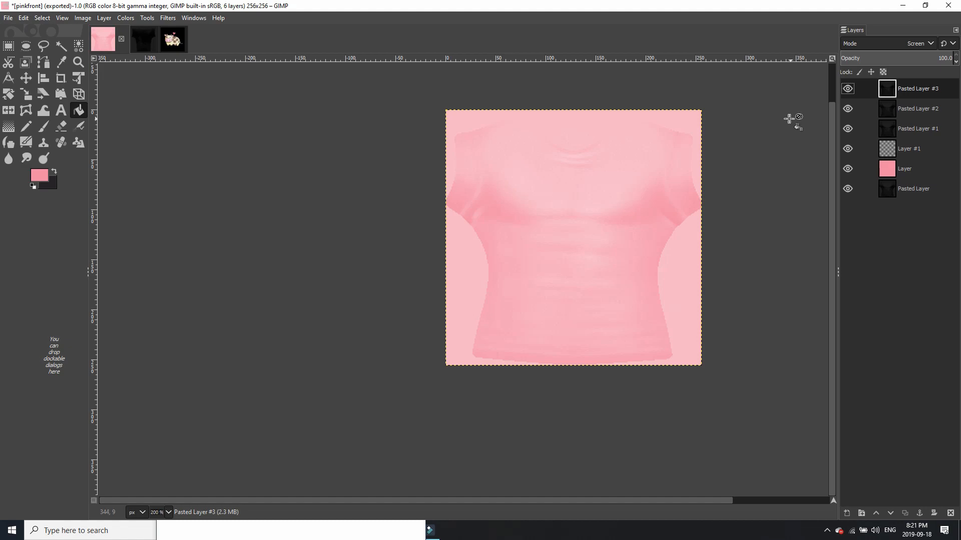
{"action": "key", "text": "ctrl+e"}
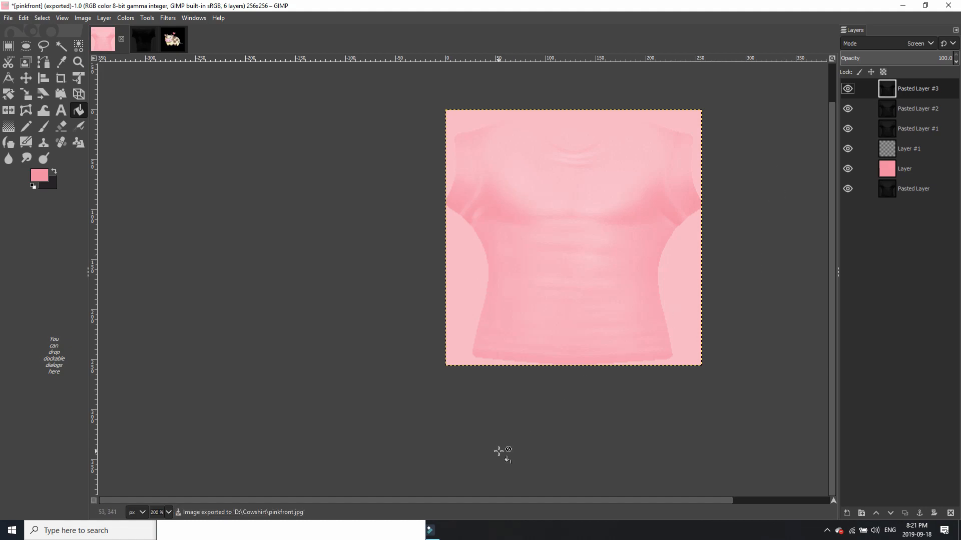
Switch to IMVU, reload the Front material's texture from the updated pinkfront image and apply the changes
{"action": "key", "text": "alt+Tab"}
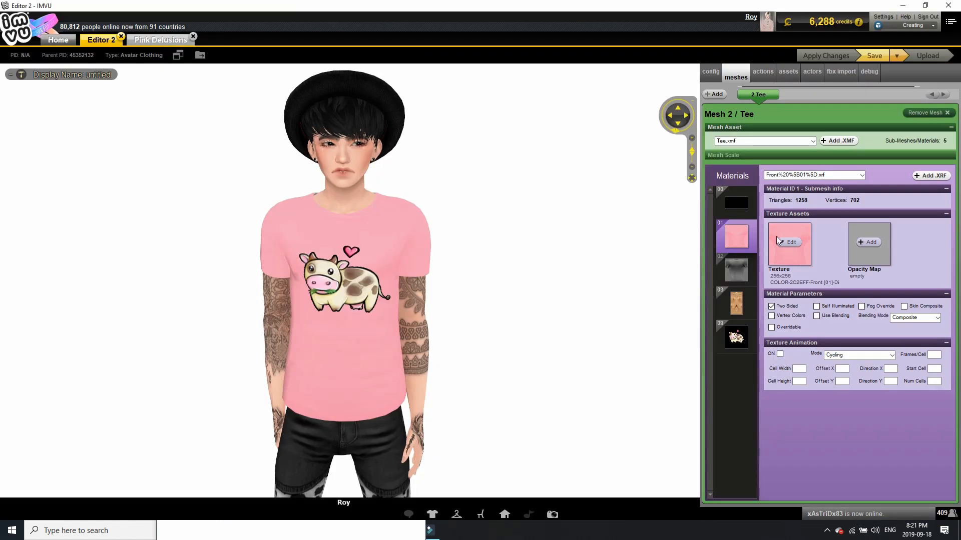
{"action": "left_click", "coordinate": [786, 242]}
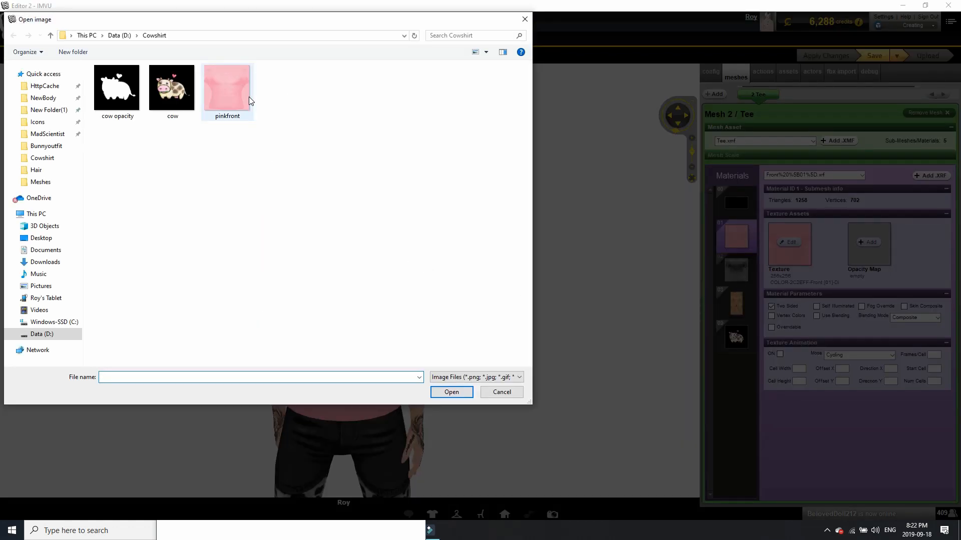
{"action": "double_click", "coordinate": [245, 95]}
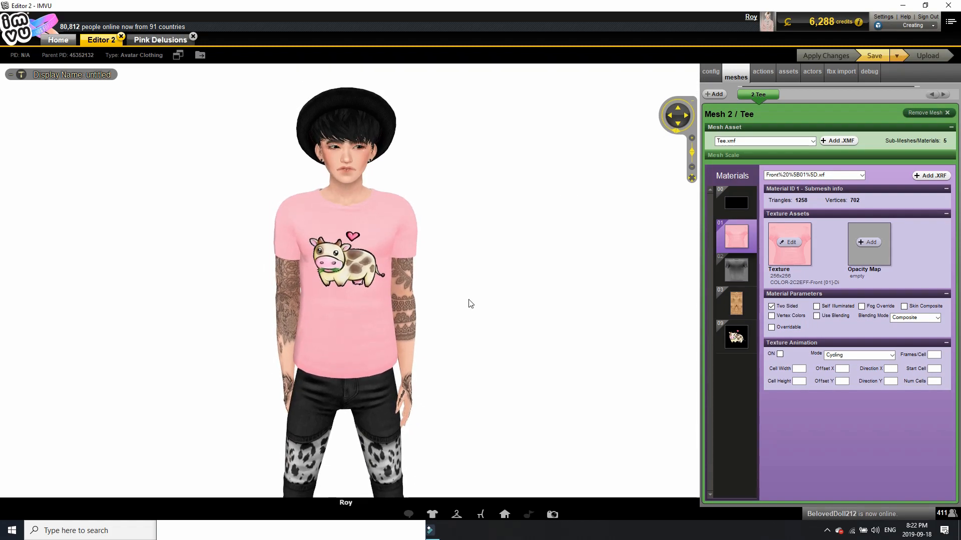
Switch to GIMP and sample the shirt's light pink as the foreground colour with the Color Picker
{"action": "key", "text": "alt+Tab"}
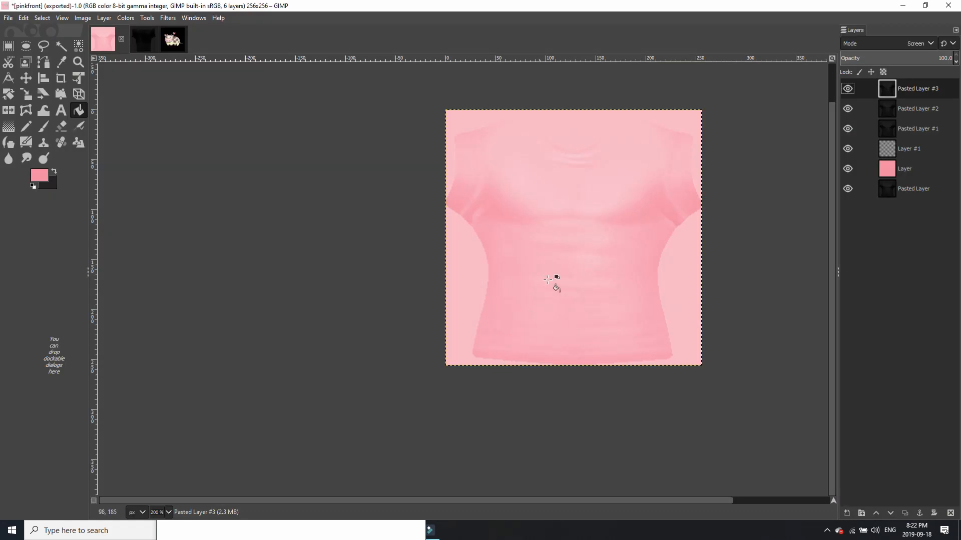
{"action": "double_click", "coordinate": [61, 61]}
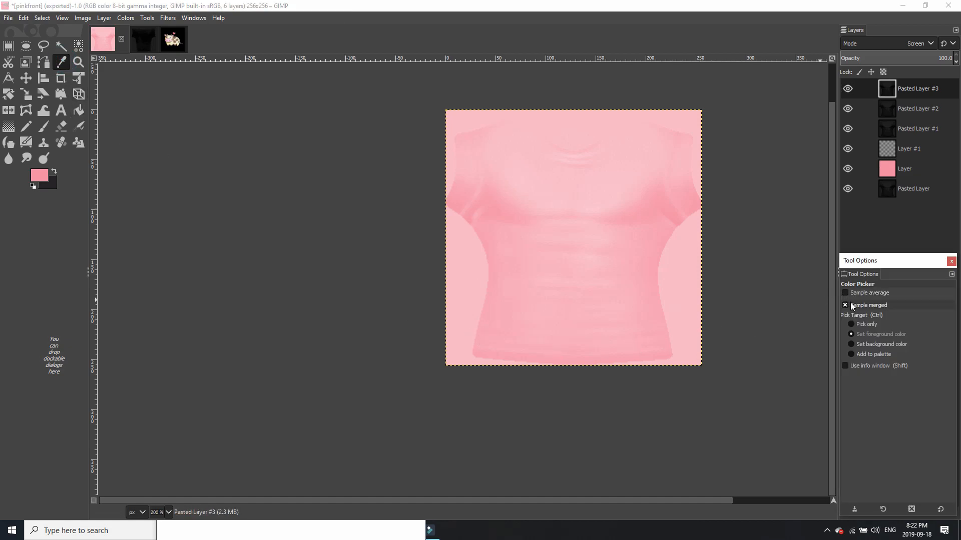
{"action": "left_click", "coordinate": [564, 183]}
In the cow image, add a new transparent layer above Layer #15 and bucket-fill it with the sampled light pink
{"action": "left_click", "coordinate": [173, 39]}
{"action": "left_click", "coordinate": [104, 18]}
{"action": "left_click", "coordinate": [120, 31]}
{"action": "left_click", "coordinate": [553, 396]}
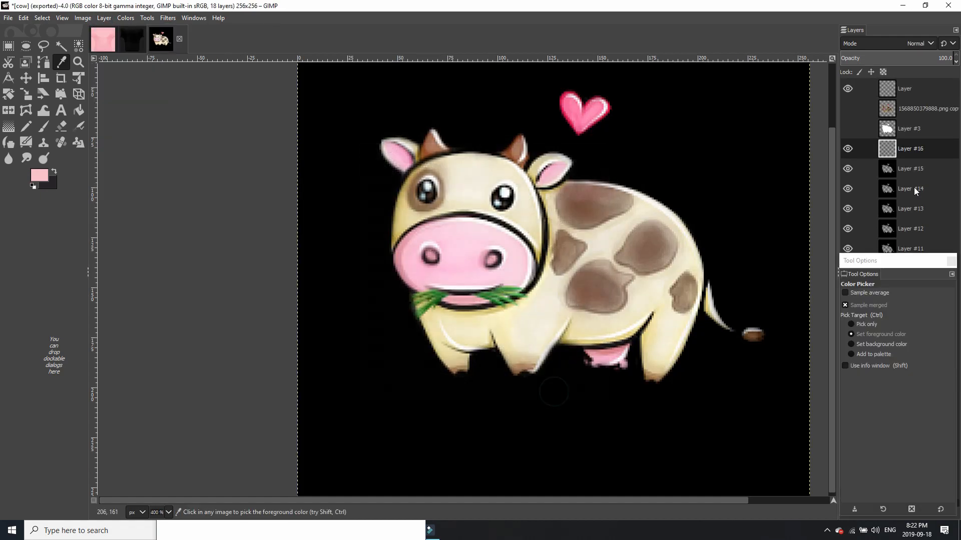
{"action": "left_click", "coordinate": [80, 109]}
{"action": "left_click", "coordinate": [380, 97]}
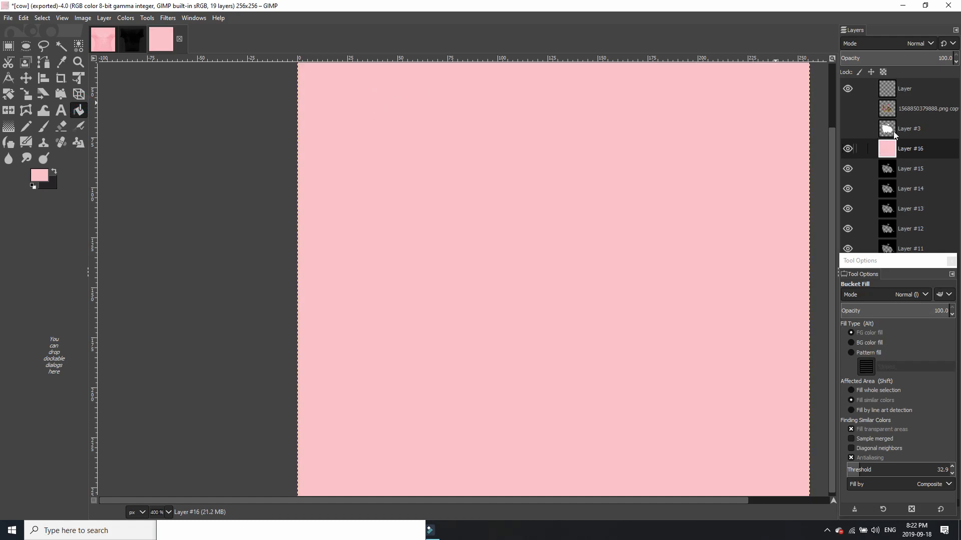
Lower the light pink layer's opacity so the cow and its dark background show through
{"action": "left_click", "coordinate": [889, 58]}
{"action": "left_click_drag", "start_coordinate": [850, 68], "coordinate": [843, 72]}
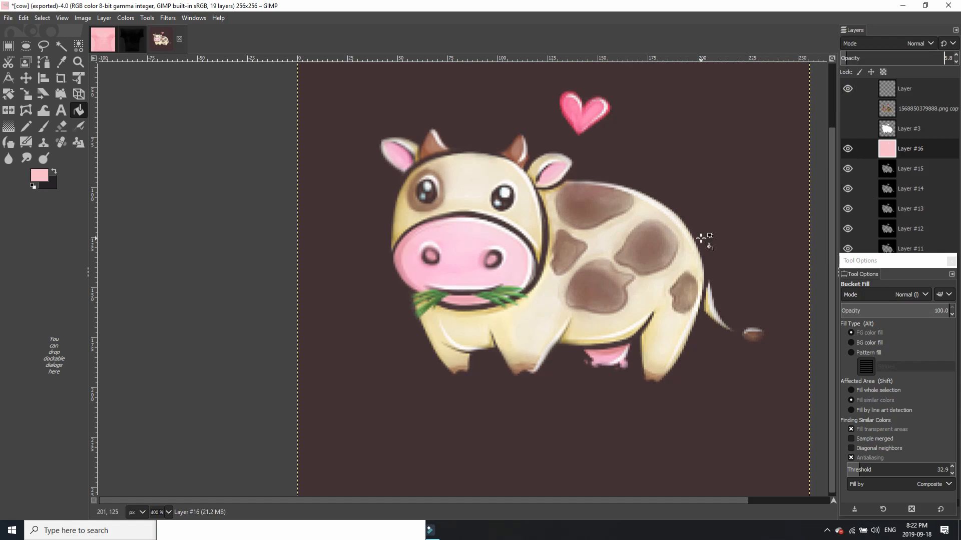
{"action": "scroll", "coordinate": [706, 240], "scroll_direction": "down", "scroll_amount": 1}
{"action": "left_click_drag", "start_coordinate": [887, 148], "coordinate": [899, 364]}
Replace the light pink layer with a new transparent layer filled with the same pink, and lower its opacity to tint the background
{"action": "right_click", "coordinate": [902, 149]}
{"action": "left_click", "coordinate": [850, 290]}
{"action": "left_click", "coordinate": [887, 293]}
{"action": "left_click", "coordinate": [909, 146]}
{"action": "left_click", "coordinate": [103, 17]}
{"action": "left_click", "coordinate": [120, 29]}
{"action": "left_click", "coordinate": [548, 399]}
{"action": "left_click", "coordinate": [716, 281]}
{"action": "left_click_drag", "start_coordinate": [873, 55], "coordinate": [846, 55]}
{"action": "scroll", "coordinate": [715, 281], "scroll_direction": "down", "scroll_amount": 1}
Delete the duplicate cow layers from Layer #15 down to Layer #5, undoing the one deletion too many so Layer #4 is kept
{"action": "left_click", "coordinate": [896, 163]}
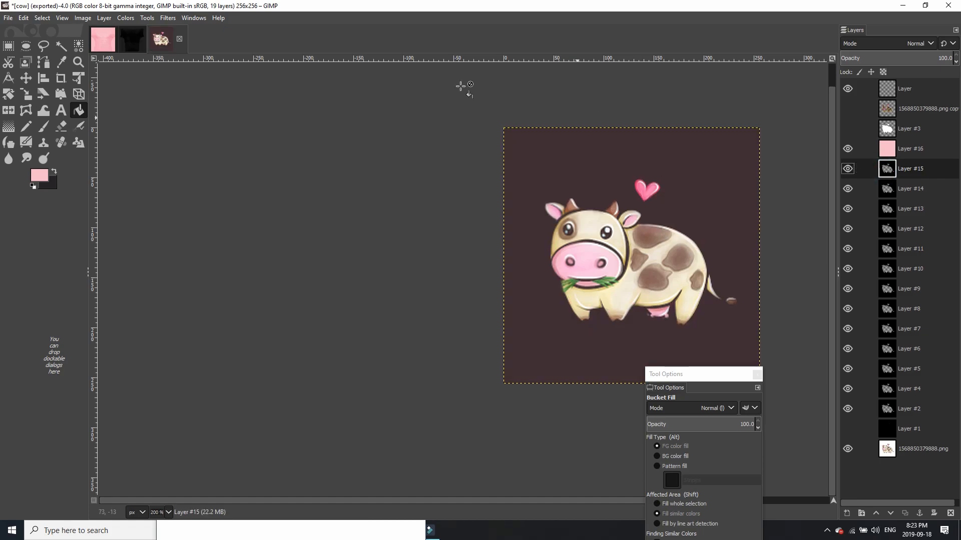
{"action": "right_click", "coordinate": [903, 175]}
{"action": "left_click", "coordinate": [847, 307]}
{"action": "right_click", "coordinate": [911, 171]}
{"action": "left_click", "coordinate": [851, 301]}
{"action": "right_click", "coordinate": [879, 172]}
{"action": "left_click", "coordinate": [826, 302]}
{"action": "right_click", "coordinate": [902, 171]}
{"action": "left_click", "coordinate": [862, 299]}
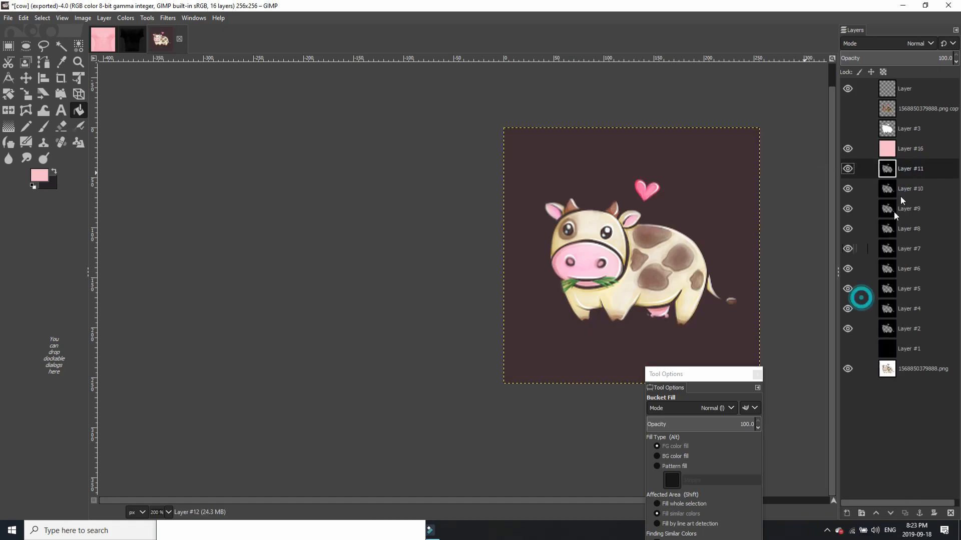
{"action": "right_click", "coordinate": [910, 175]}
{"action": "left_click", "coordinate": [854, 304]}
{"action": "right_click", "coordinate": [912, 178]}
{"action": "left_click", "coordinate": [856, 307]}
{"action": "right_click", "coordinate": [876, 169]}
{"action": "left_click", "coordinate": [841, 299]}
{"action": "right_click", "coordinate": [894, 175]}
{"action": "left_click", "coordinate": [848, 305]}
{"action": "left_click", "coordinate": [843, 301]}
{"action": "right_click", "coordinate": [903, 173]}
{"action": "left_click", "coordinate": [860, 302]}
{"action": "right_click", "coordinate": [908, 173]}
{"action": "left_click", "coordinate": [855, 301]}
{"action": "key", "text": "ctrl+z"}
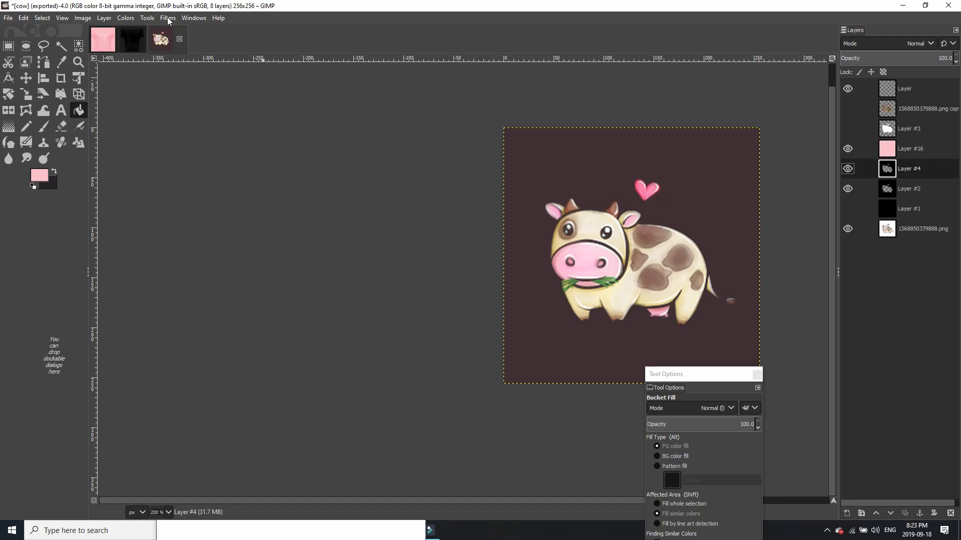
Colorize Layer #4 with a dark pink using hue 0.9360 and saturation 0.5000, and raise its lightness
{"action": "left_click", "coordinate": [126, 19]}
{"action": "left_click", "coordinate": [143, 286]}
{"action": "left_click_drag", "start_coordinate": [560, 120], "coordinate": [576, 119]}
{"action": "scroll", "coordinate": [541, 157], "scroll_direction": "up", "scroll_amount": 4}
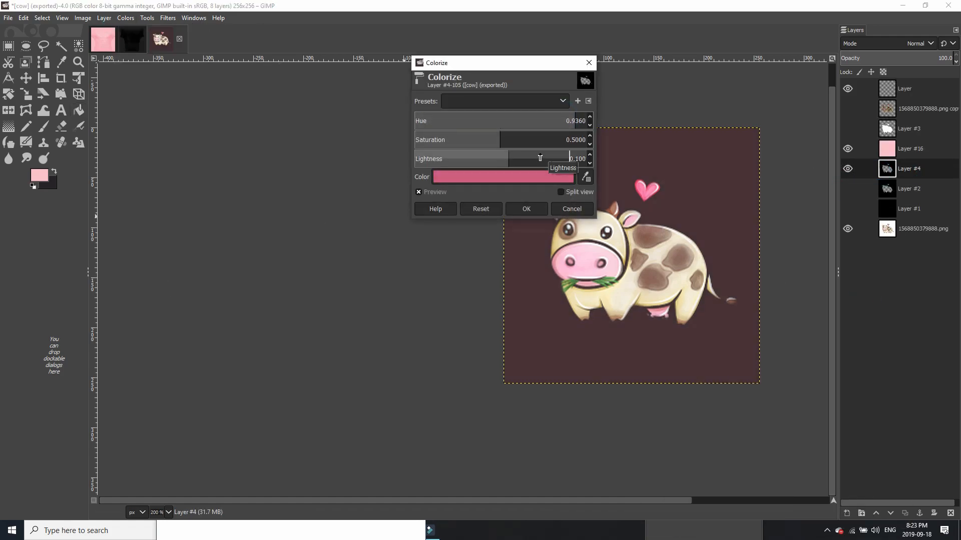
{"action": "scroll", "coordinate": [541, 158], "scroll_direction": "down", "scroll_amount": 1}
{"action": "left_click", "coordinate": [526, 209]}
Set Layer #4's opacity to 93.8 and hide Layer #2 beneath it
{"action": "left_click_drag", "start_coordinate": [911, 54], "coordinate": [943, 59]}
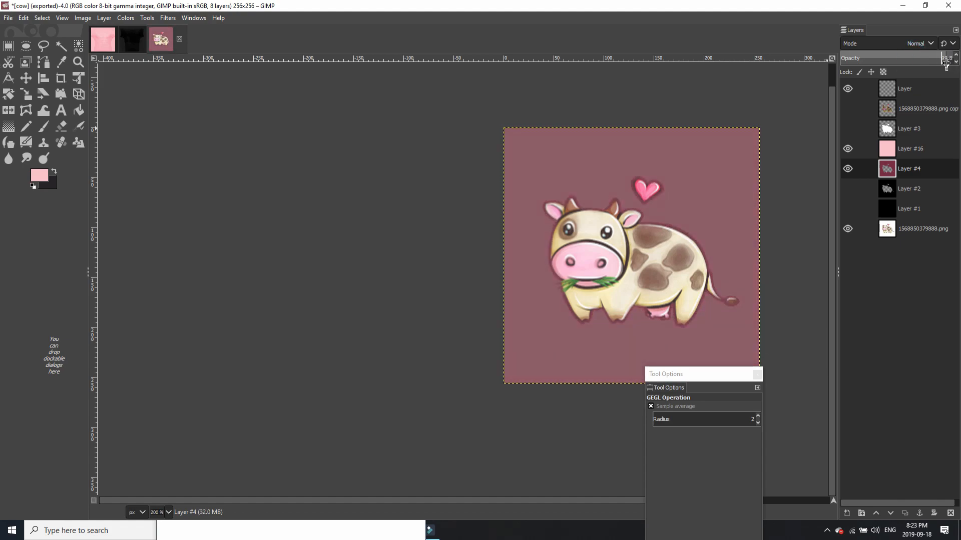
{"action": "left_click", "coordinate": [847, 188]}
{"action": "left_click", "coordinate": [878, 188]}
{"action": "left_click", "coordinate": [848, 189]}
{"action": "left_click", "coordinate": [889, 170]}
Select the white cow silhouette and the heart on Layer #3 with Fuzzy Select, using feathered edges
{"action": "left_click", "coordinate": [61, 46]}
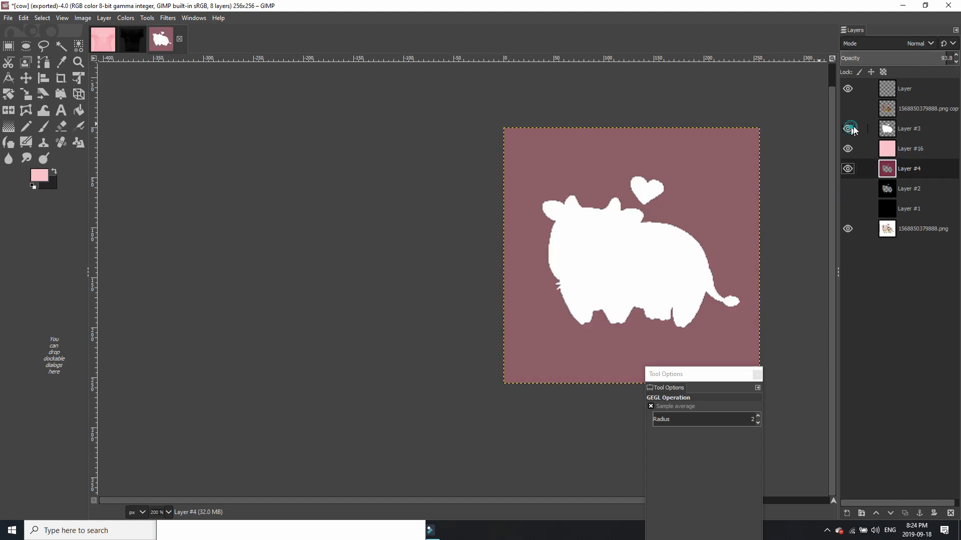
{"action": "left_click", "coordinate": [673, 431]}
{"action": "left_click", "coordinate": [668, 266]}
{"action": "left_click", "coordinate": [887, 130]}
{"action": "left_click", "coordinate": [661, 250]}
{"action": "left_click", "coordinate": [649, 192], "text": "shift"}
Hide Layer #3, delete the selected cow and heart area from Layer #4, and clear the selection
{"action": "left_click", "coordinate": [847, 129]}
{"action": "left_click", "coordinate": [887, 149]}
{"action": "left_click", "coordinate": [42, 17]}
{"action": "left_click", "coordinate": [887, 169]}
{"action": "key", "text": "Delete"}
{"action": "left_click", "coordinate": [41, 17]}
{"action": "left_click", "coordinate": [54, 43]}
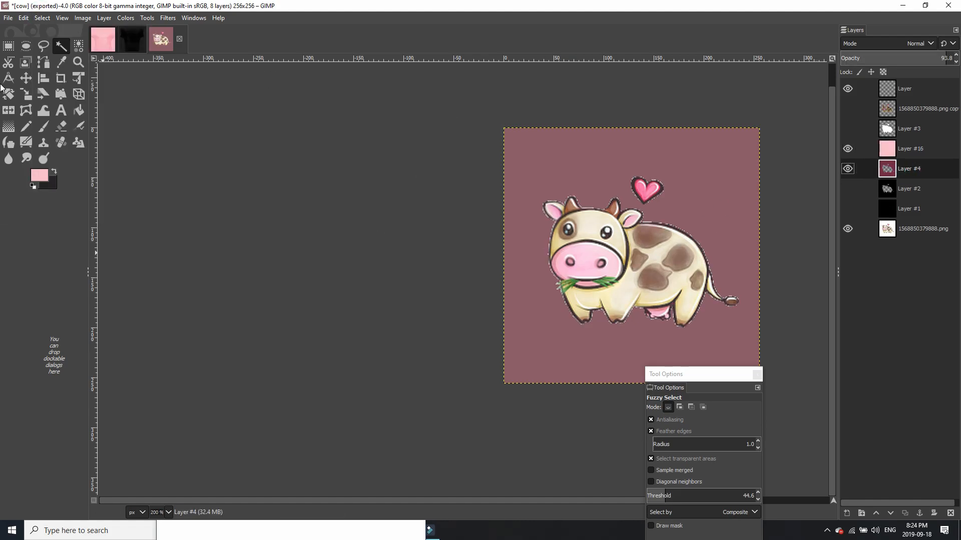
Apply a Gaussian Blur of 0.50 in X and Y to Layer #4
{"action": "left_click", "coordinate": [168, 18]}
{"action": "left_click", "coordinate": [190, 42]}
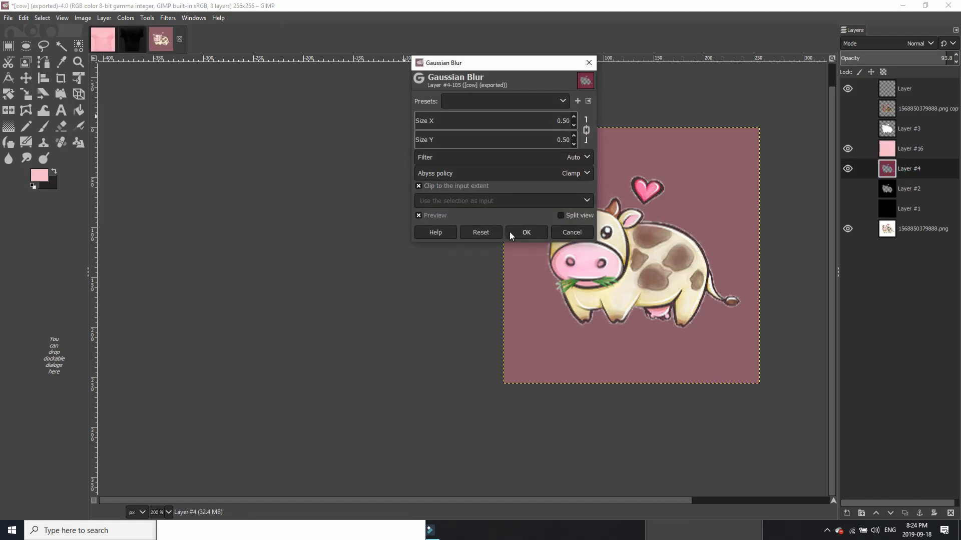
{"action": "left_click", "coordinate": [521, 234]}
Show Layer #2 again and export the image over the existing cow.jpg in the Cowshirt folder
{"action": "left_click", "coordinate": [847, 189]}
{"action": "scroll", "coordinate": [677, 263], "scroll_direction": "up", "scroll_amount": 1}
{"action": "left_click", "coordinate": [887, 189]}
{"action": "scroll", "coordinate": [714, 195], "scroll_direction": "down", "scroll_amount": 2}
{"action": "key", "text": "ctrl+shift+e"}
{"action": "left_click", "coordinate": [184, 99]}
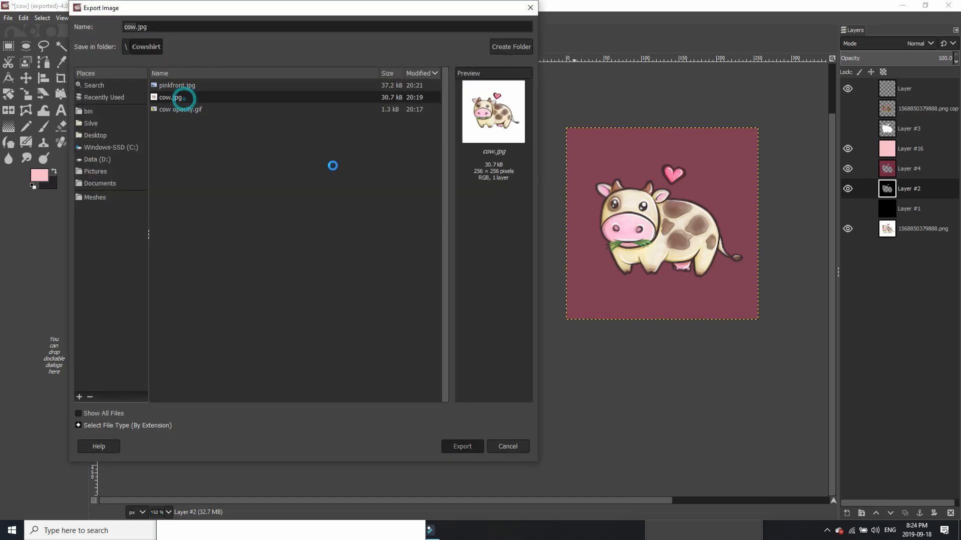
{"action": "left_click", "coordinate": [470, 383]}
Switch to the IMVU editor, load the updated cow.jpg as the logo material's texture, and apply the changes
{"action": "key", "text": "alt+Tab"}
{"action": "left_click", "coordinate": [736, 336]}
{"action": "left_click", "coordinate": [789, 242]}
{"action": "double_click", "coordinate": [171, 90]}
{"action": "left_click", "coordinate": [826, 55]}
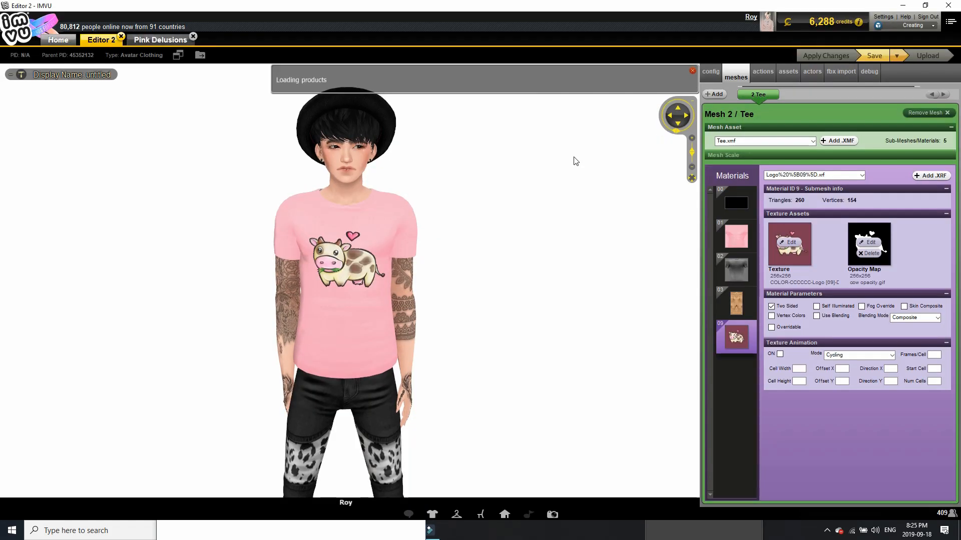
Return to GIMP and blur Layer #4 once more with Gaussian Blur
{"action": "key", "text": "alt+Tab"}
{"action": "left_click", "coordinate": [888, 170]}
{"action": "left_click", "coordinate": [167, 17]}
{"action": "left_click", "coordinate": [305, 76]}
{"action": "left_click", "coordinate": [525, 232]}
Copy the HTML notation of the light pink foreground colour
{"action": "left_click", "coordinate": [126, 18]}
{"action": "left_click", "coordinate": [39, 175]}
{"action": "double_click", "coordinate": [759, 360]}
{"action": "left_click", "coordinate": [729, 409]}
Colorize Layer #4 with the light pink f6bcca
{"action": "left_click", "coordinate": [127, 18]}
{"action": "left_click", "coordinate": [142, 286]}
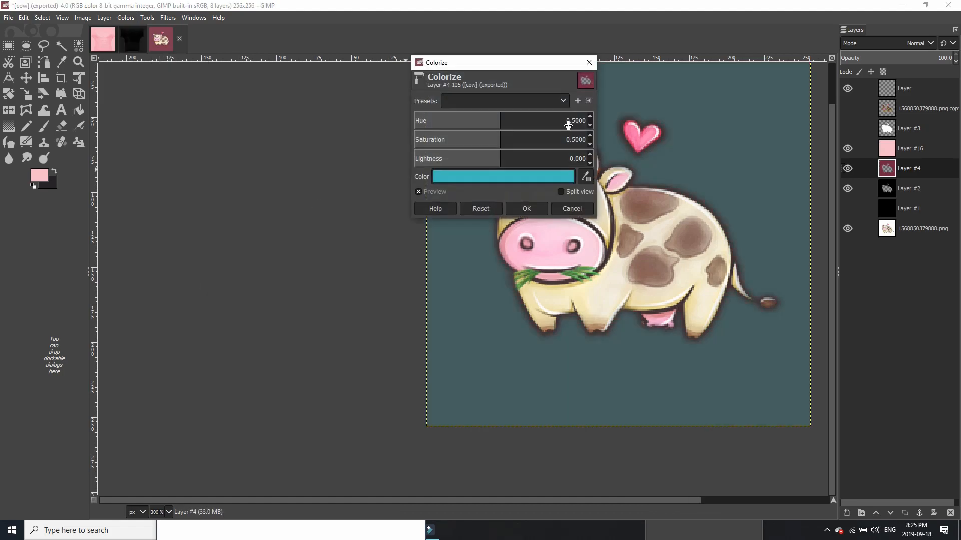
{"action": "left_click", "coordinate": [568, 178]}
{"action": "left_click_drag", "start_coordinate": [643, 214], "coordinate": [605, 213]}
{"action": "type", "text": "f6bcca"}
{"action": "key", "text": "Return"}
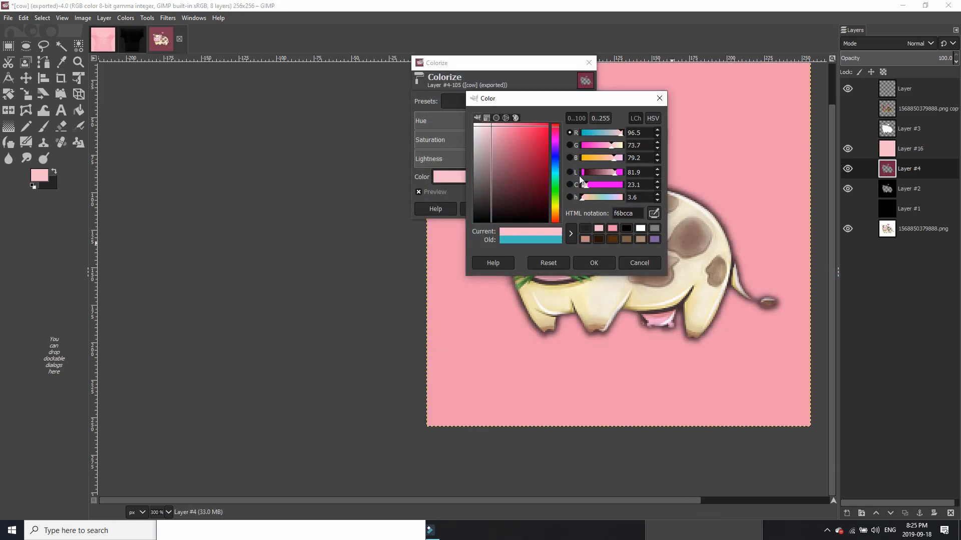
{"action": "left_click", "coordinate": [594, 262]}
{"action": "left_click", "coordinate": [527, 209]}
In the IMVU editor, reload the logo texture, apply the changes, and inspect the shirt up close
{"action": "key", "text": "alt+Tab"}
{"action": "left_click", "coordinate": [789, 242]}
{"action": "double_click", "coordinate": [339, 157]}
{"action": "left_click", "coordinate": [823, 57]}
{"action": "scroll", "coordinate": [538, 169], "scroll_direction": "up", "scroll_amount": 5}
Back in GIMP, raise the layer's opacity and re-export the cow image
{"action": "key", "text": "alt+Tab"}
{"action": "left_click_drag", "start_coordinate": [882, 58], "coordinate": [954, 58]}
{"action": "key", "text": "ctrl+e"}
Load the re-exported cow image as the logo texture in IMVU and apply the changes to the avatar
{"action": "key", "text": "alt+Tab"}
{"action": "left_click", "coordinate": [789, 242]}
{"action": "double_click", "coordinate": [339, 157]}
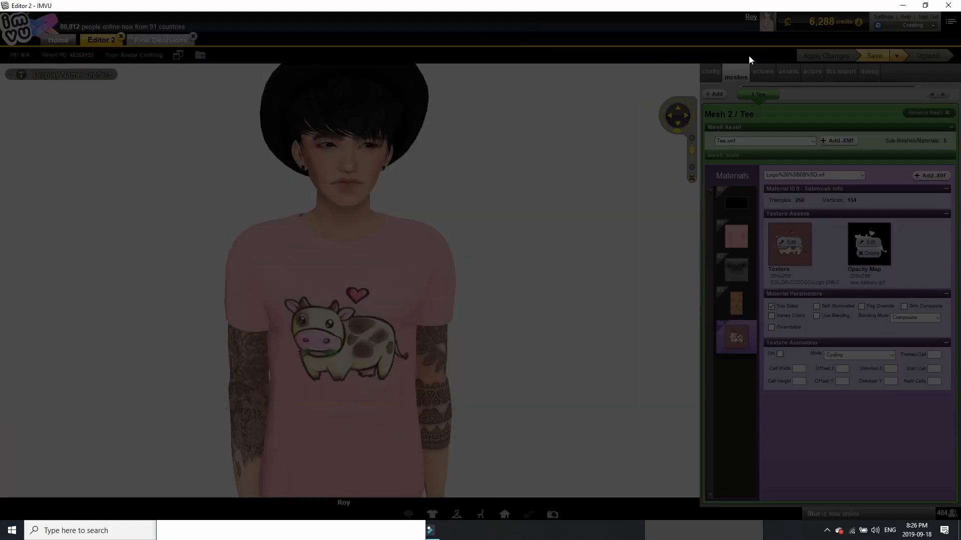
{"action": "left_click", "coordinate": [810, 56]}
In GIMP, lower the layer's opacity, duplicate it, change the blend mode, re-export the cow image, and switch back to IMVU
{"action": "key", "text": "alt+Tab"}
{"action": "left_click_drag", "start_coordinate": [905, 59], "coordinate": [873, 78]}
{"action": "key", "text": "ctrl+shift+d"}
{"action": "left_click", "coordinate": [916, 43]}
{"action": "left_click", "coordinate": [867, 158]}
{"action": "key", "text": "ctrl+e"}
{"action": "key", "text": "alt+Tab"}
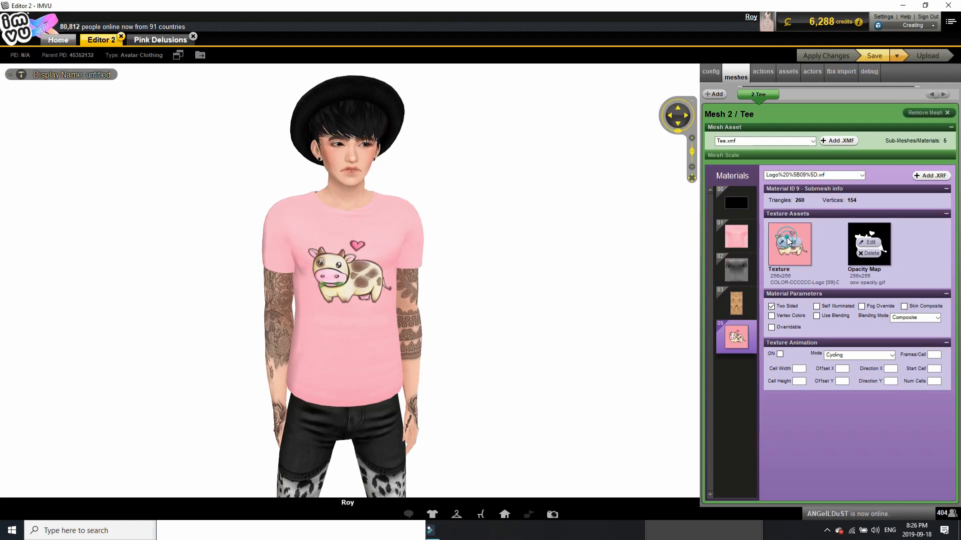
Load the cow image as the logo material's texture in the IMVU editor, and switch to GIMP
{"action": "left_click", "coordinate": [789, 242]}
{"action": "double_click", "coordinate": [170, 102]}
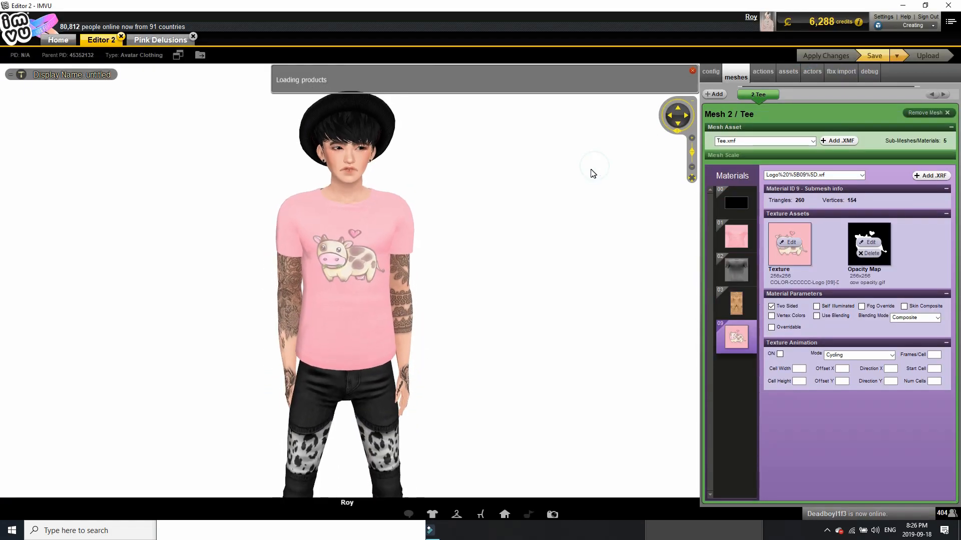
{"action": "key", "text": "alt+Tab"}
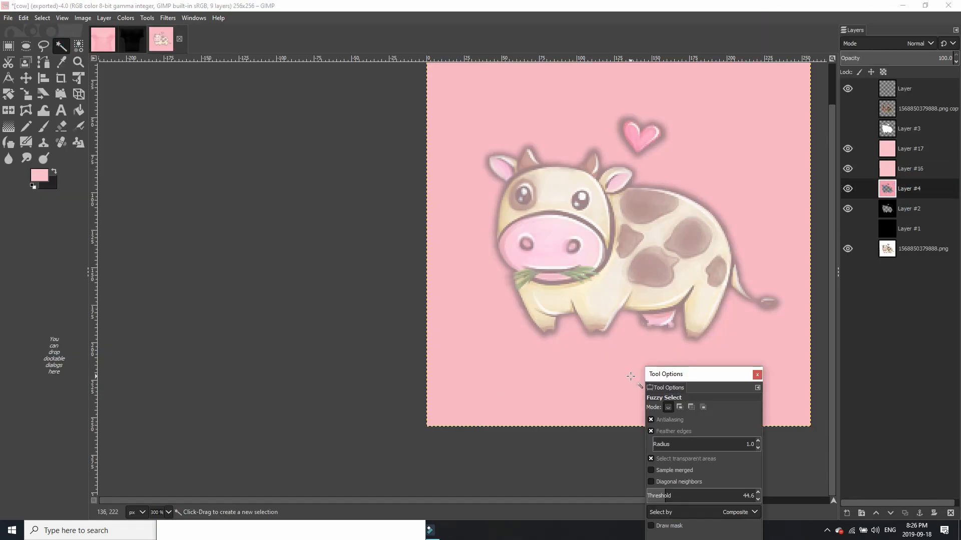
Export the cow image over cow.jpg, and reload it as the logo material's texture in the IMVU editor
{"action": "key", "text": "ctrl+e"}
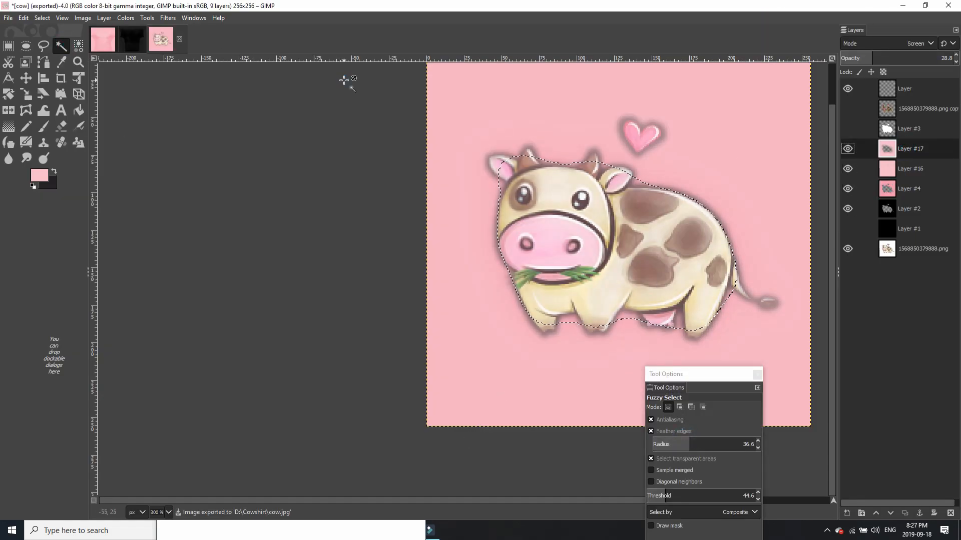
{"action": "key", "text": "alt+Tab"}
{"action": "left_click", "coordinate": [790, 243]}
{"action": "double_click", "coordinate": [196, 95]}
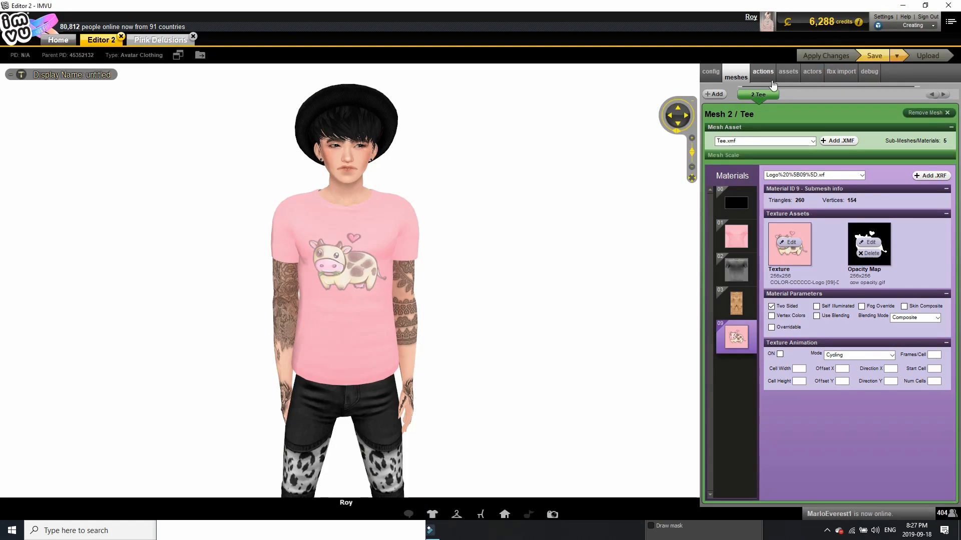
In GIMP, clear the selection and add a new 256 × 256 px transparent layer on top of the cow image
{"action": "key", "text": "alt+Tab"}
{"action": "left_click", "coordinate": [917, 88]}
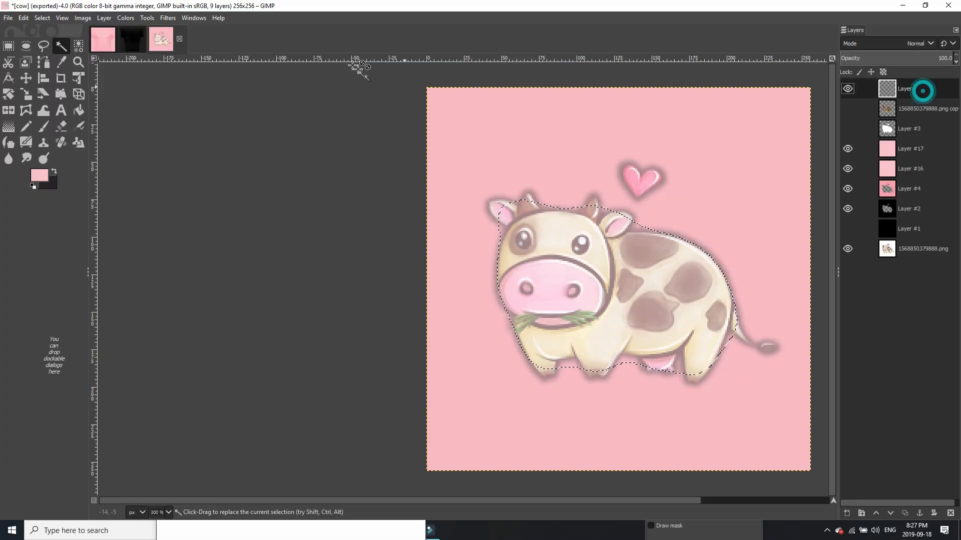
{"action": "left_click", "coordinate": [45, 20]}
{"action": "left_click", "coordinate": [57, 41]}
{"action": "left_click", "coordinate": [107, 19]}
{"action": "left_click", "coordinate": [125, 31]}
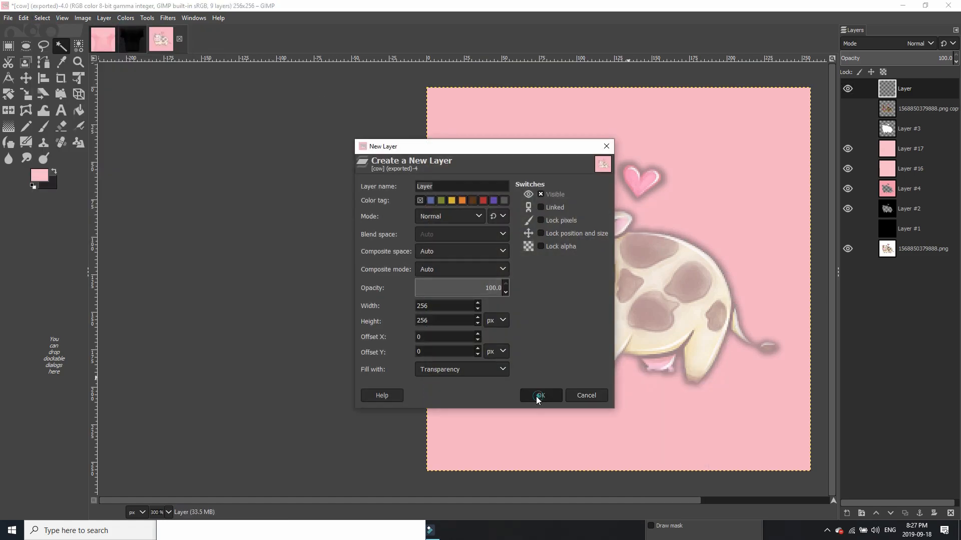
{"action": "left_click", "coordinate": [538, 396]}
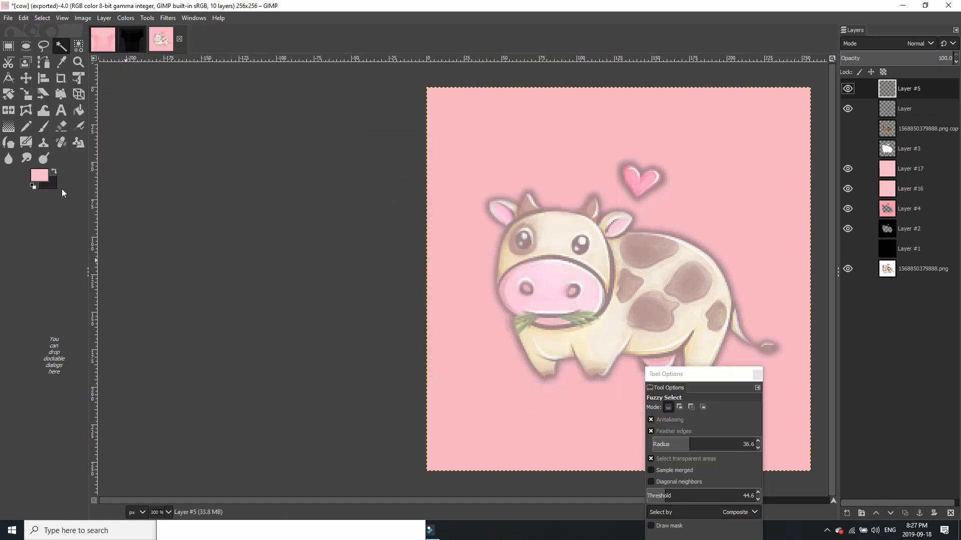
Paint a dark patch above the cow's head with the Paintbrush at size 40
{"action": "left_click", "coordinate": [44, 129]}
{"action": "left_click", "coordinate": [655, 462]}
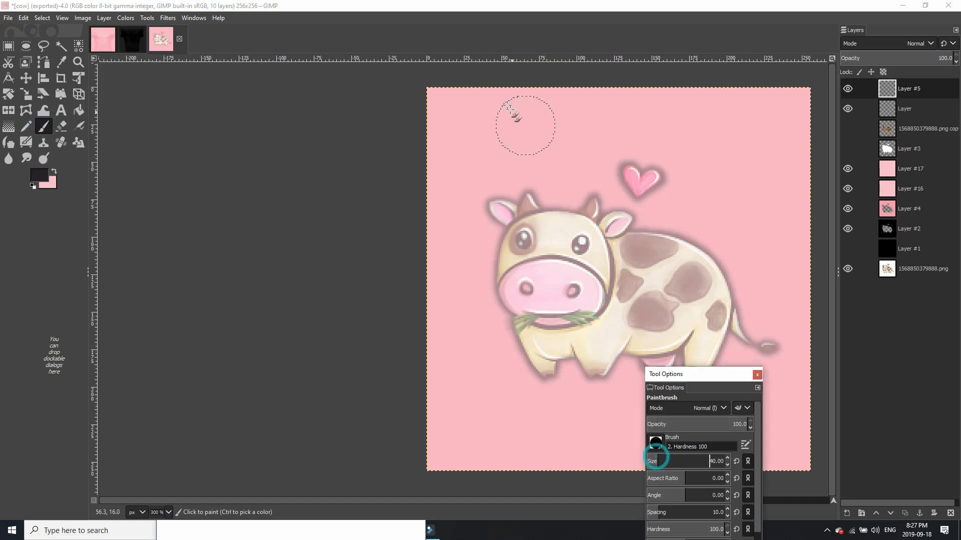
{"action": "mouse_move", "coordinate": [532, 148]}
{"action": "left_mouse_down"}
{"action": "mouse_move", "coordinate": [482, 145]}
{"action": "mouse_move", "coordinate": [583, 131]}
{"action": "mouse_move", "coordinate": [554, 137]}
{"action": "left_mouse_up"}
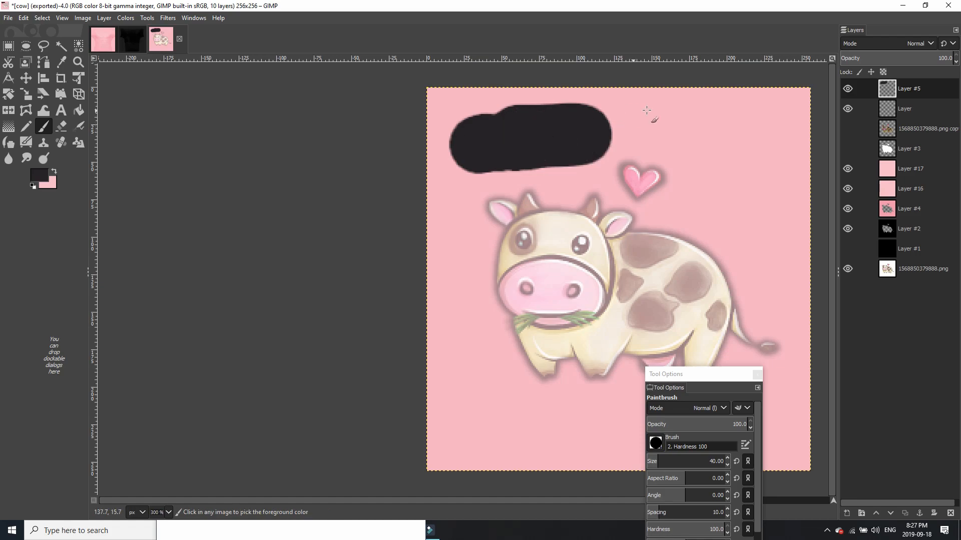
Export the image with the dark patch and reload it as the logo texture in IMVU, returning to GIMP
{"action": "key", "text": "ctrl+e"}
{"action": "key", "text": "alt+Tab"}
{"action": "left_click", "coordinate": [792, 245]}
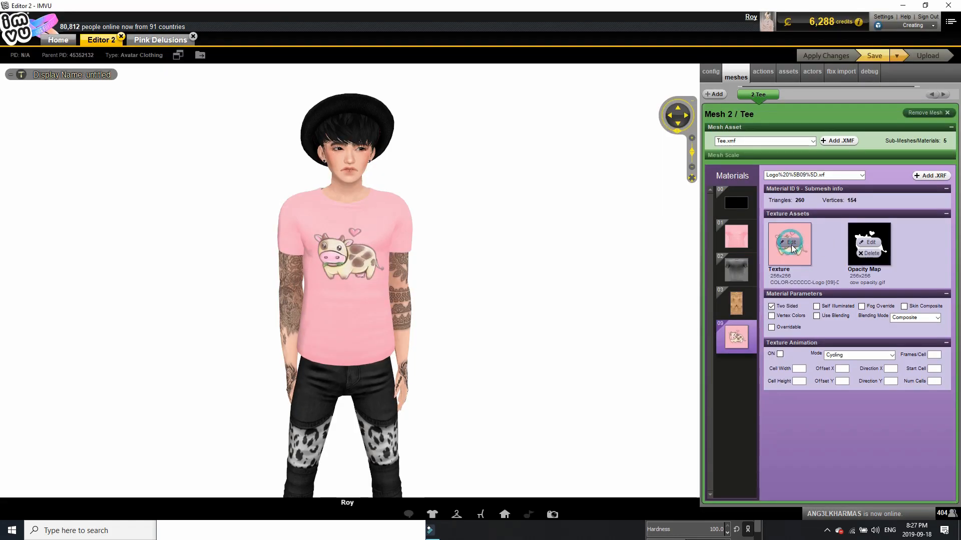
{"action": "left_click", "coordinate": [768, 242]}
{"action": "double_click", "coordinate": [173, 93]}
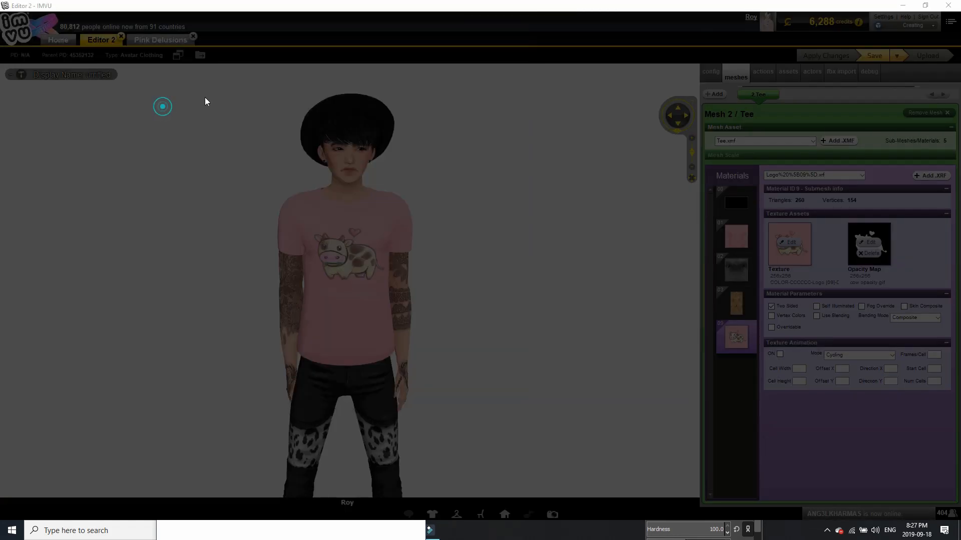
{"action": "key", "text": "alt+Tab"}
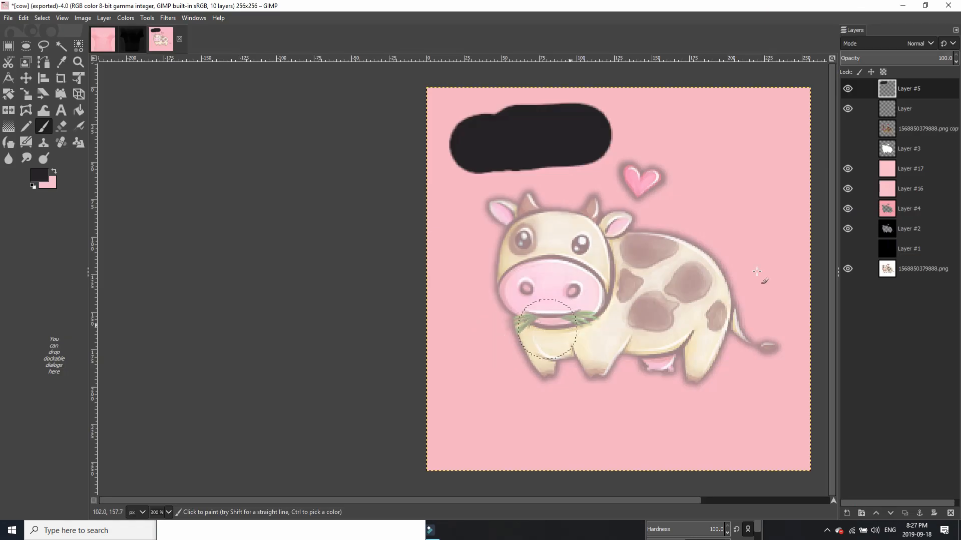
Duplicate the bottom 1568850379888.png layer, and show the upper cow copy layer above Layer #3
{"action": "left_click", "coordinate": [907, 269]}
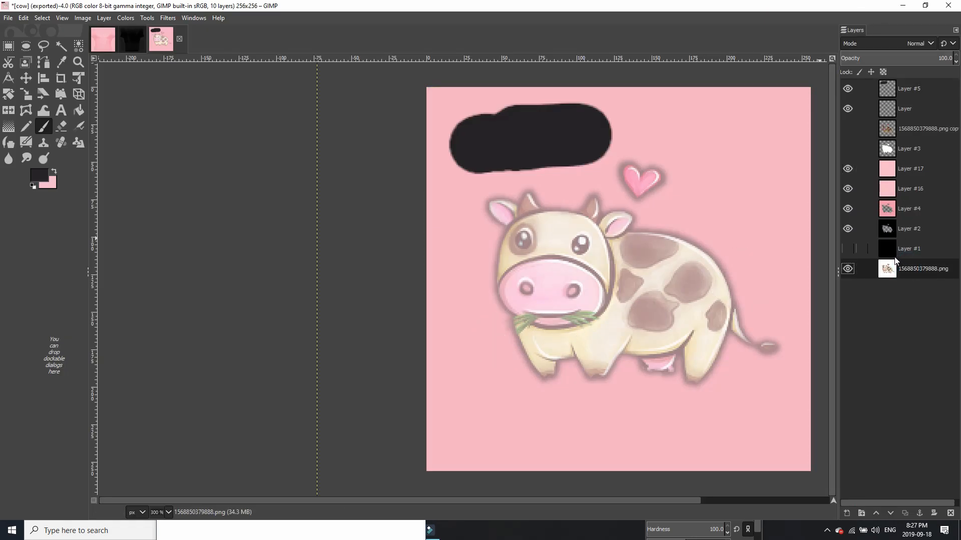
{"action": "left_click", "coordinate": [906, 131]}
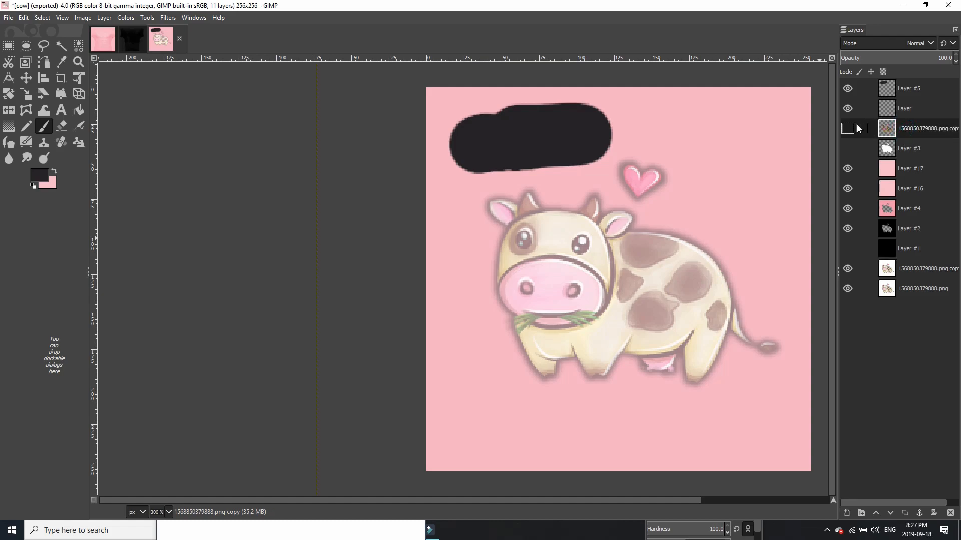
{"action": "left_click", "coordinate": [850, 130]}
{"action": "left_click", "coordinate": [848, 128]}
{"action": "left_click", "coordinate": [848, 128]}
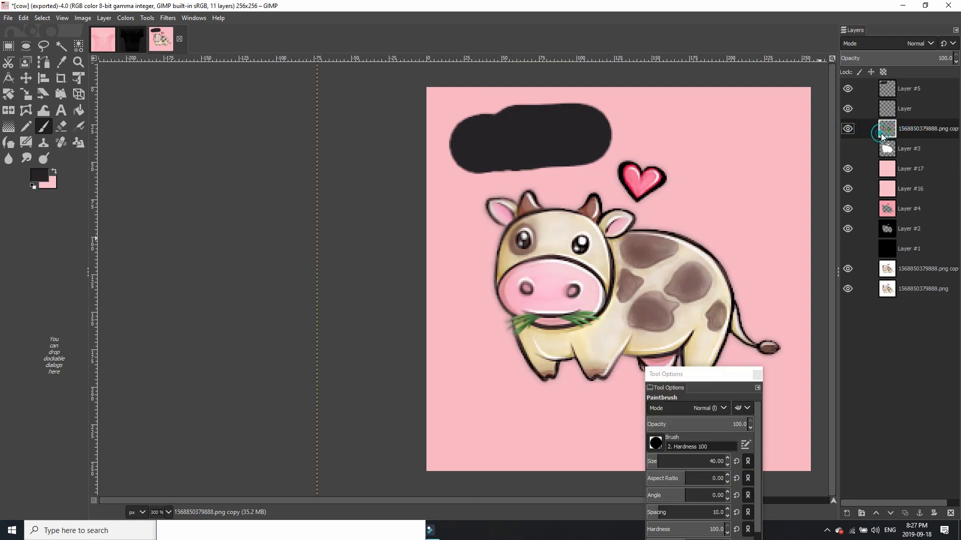
Lower the opacity of the upper cow copy layer, and reload the logo texture in the IMVU editor
{"action": "left_click", "coordinate": [849, 129]}
{"action": "left_click", "coordinate": [849, 128]}
{"action": "left_click_drag", "start_coordinate": [873, 60], "coordinate": [897, 88]}
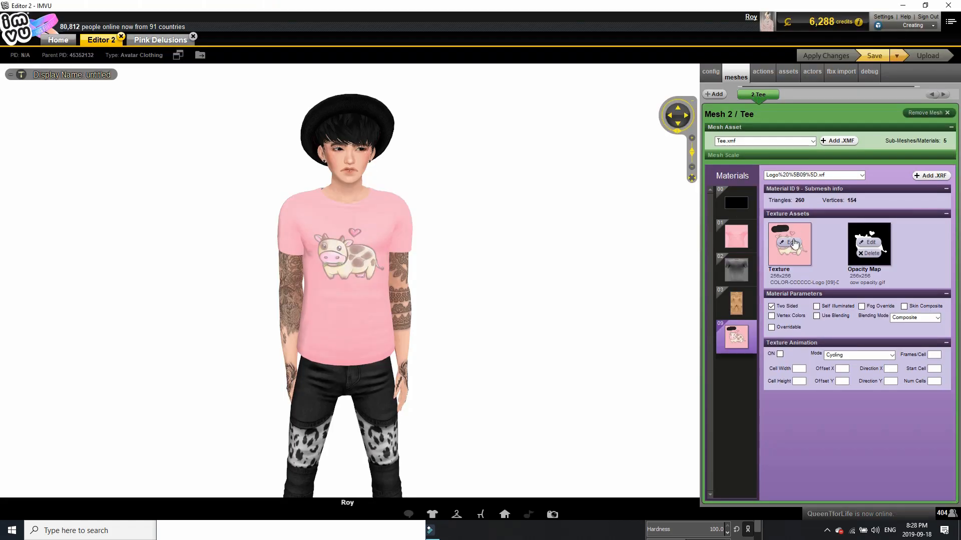
{"action": "left_click", "coordinate": [793, 243]}
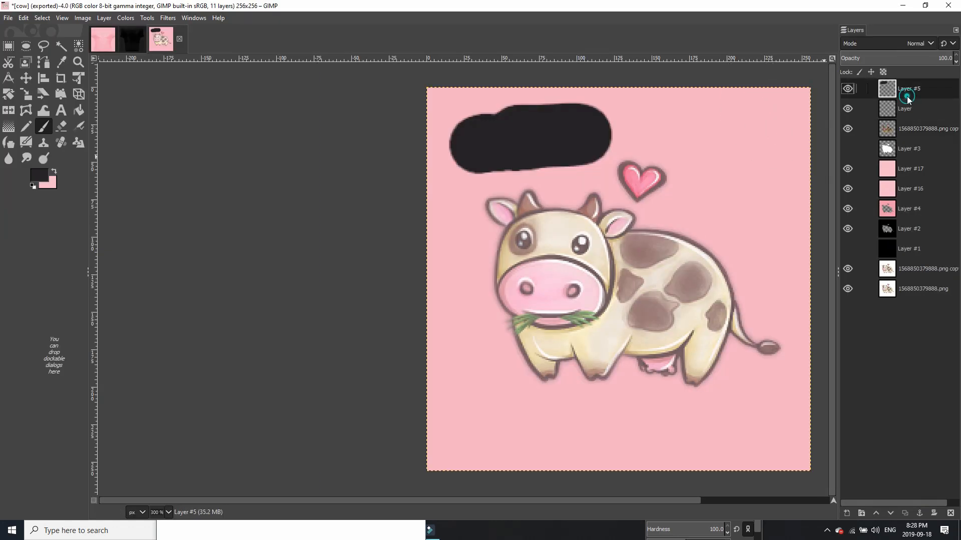
Open cow opacity.gif from the Cowshirt folder as the top layer in GIMP, and lower its opacity
{"action": "left_click", "coordinate": [8, 18]}
{"action": "left_click", "coordinate": [59, 68]}
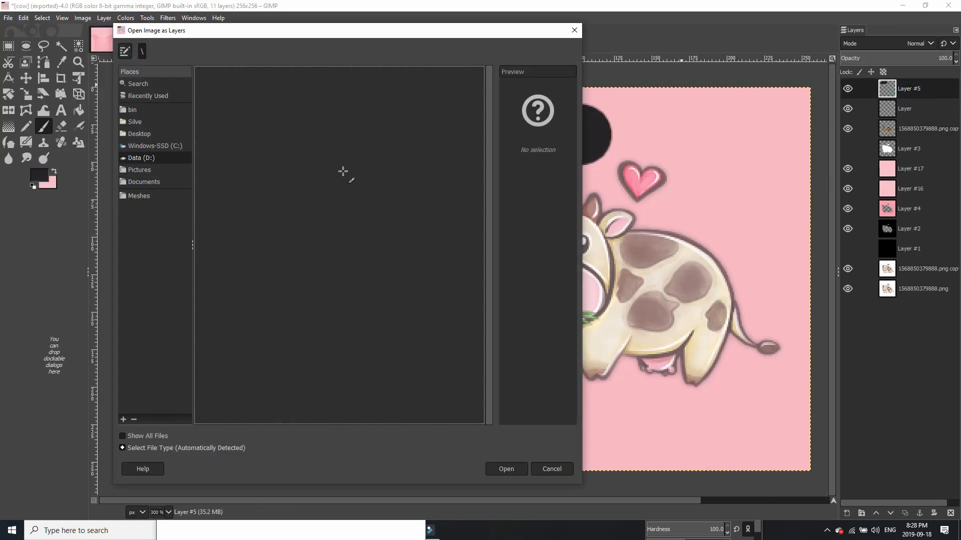
{"action": "scroll", "coordinate": [217, 146], "scroll_direction": "up", "scroll_amount": 15}
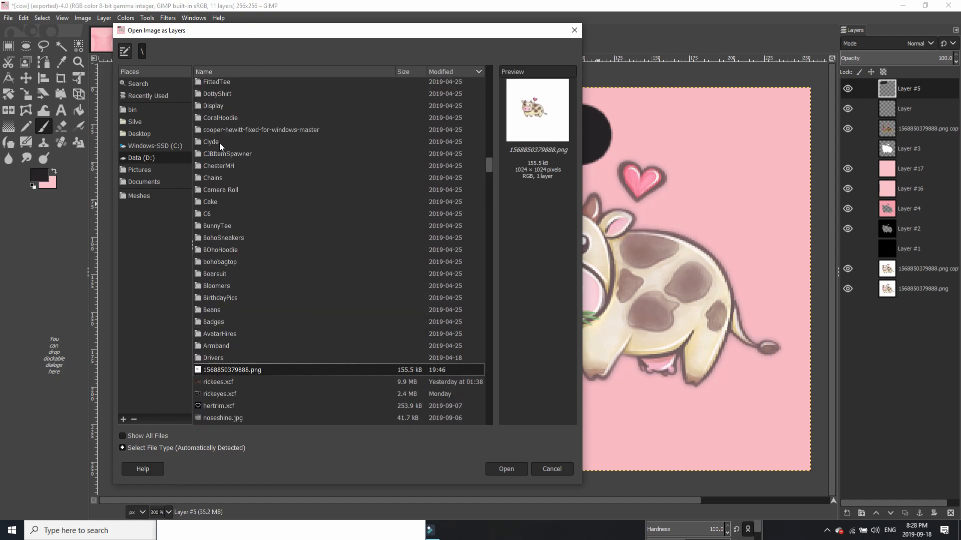
{"action": "double_click", "coordinate": [251, 88]}
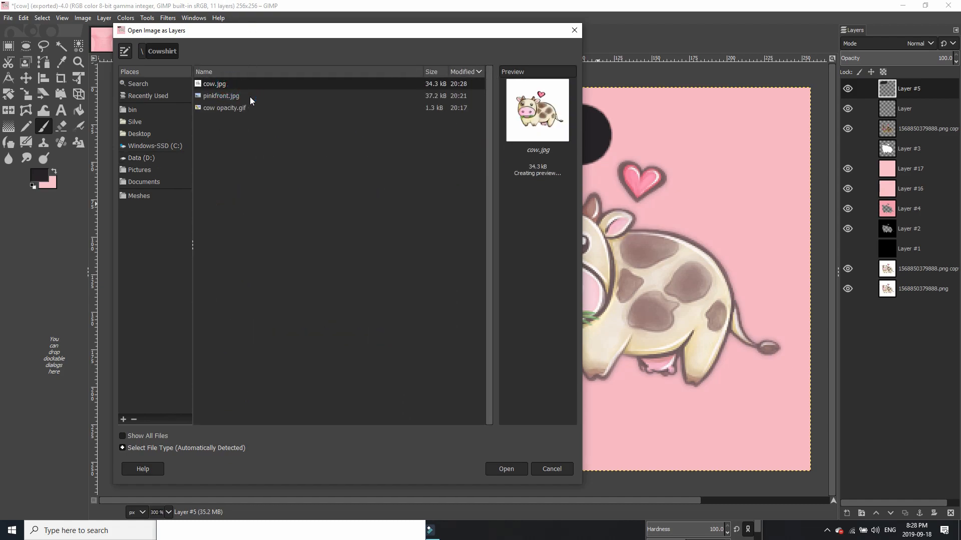
{"action": "left_click", "coordinate": [237, 107]}
{"action": "double_click", "coordinate": [237, 107]}
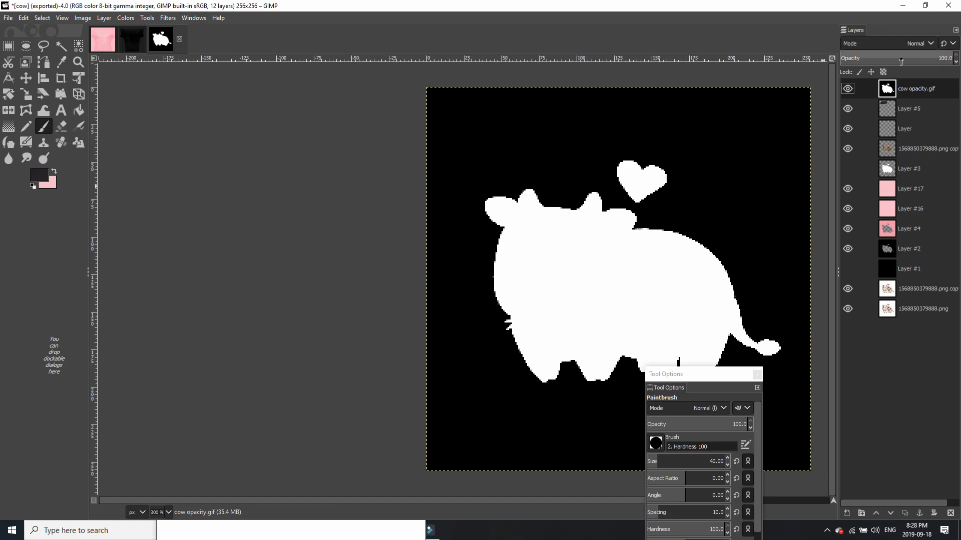
{"action": "left_click", "coordinate": [861, 59]}
Add a new layer above cow opacity.gif and set the foreground colour to white (ffffff)
{"action": "left_click", "coordinate": [104, 18]}
{"action": "left_click", "coordinate": [113, 29]}
{"action": "left_click", "coordinate": [538, 395]}
{"action": "left_click", "coordinate": [40, 175]}
{"action": "left_click", "coordinate": [776, 375]}
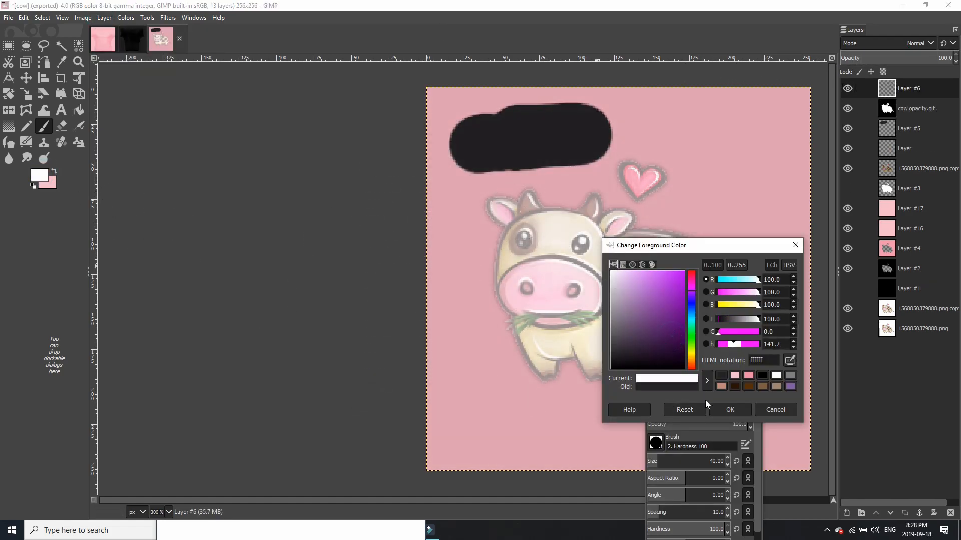
{"action": "left_click", "coordinate": [730, 410]}
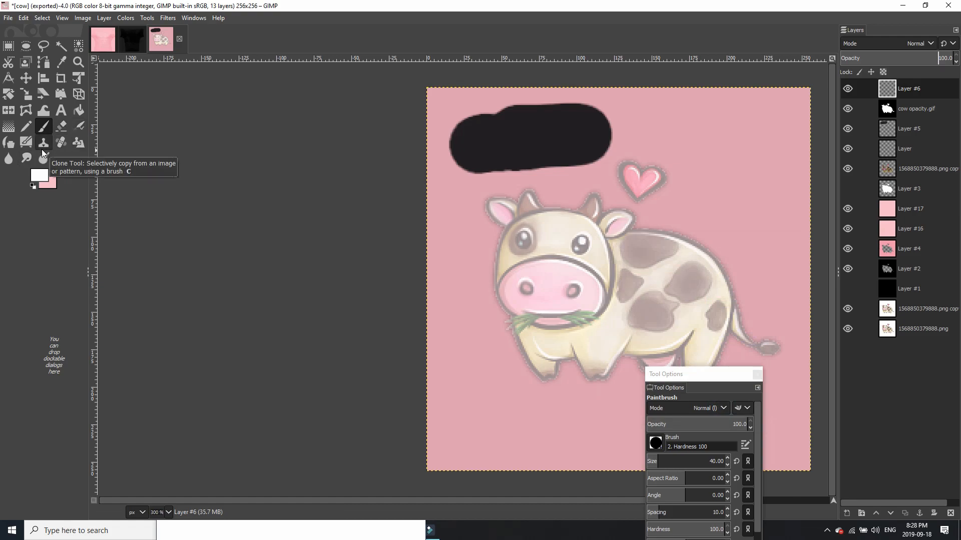
Handwrite "moo" in white across the dark patch with the Ink tool at size 4
{"action": "left_click", "coordinate": [8, 142]}
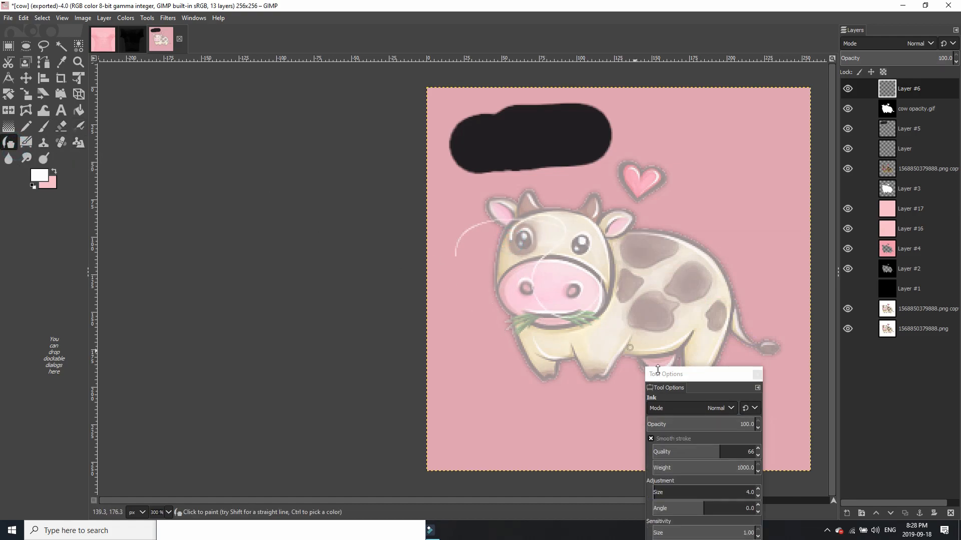
{"action": "left_click_drag", "start_coordinate": [695, 375], "coordinate": [656, 278]}
{"action": "scroll", "coordinate": [523, 148], "scroll_direction": "up", "scroll_amount": 2}
{"action": "left_click_drag", "start_coordinate": [483, 131], "coordinate": [513, 136]}
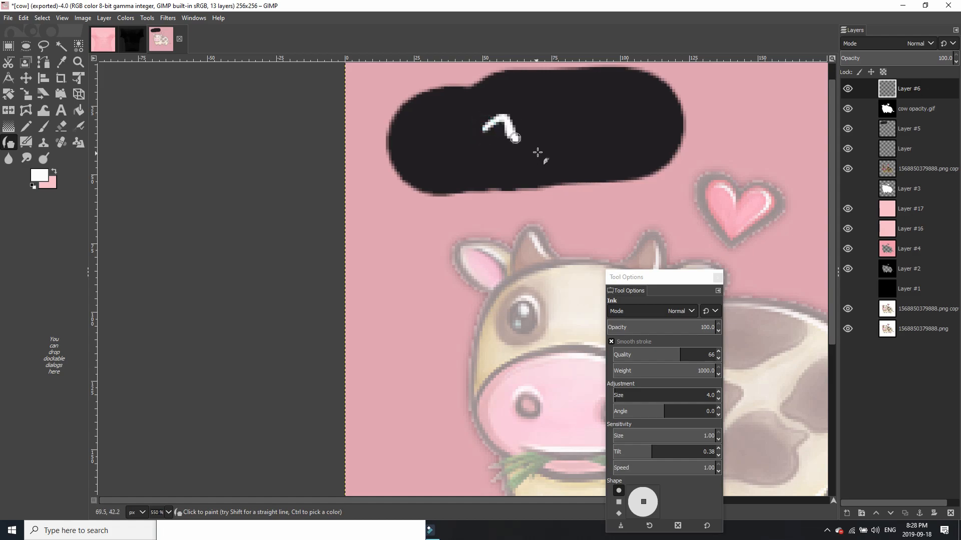
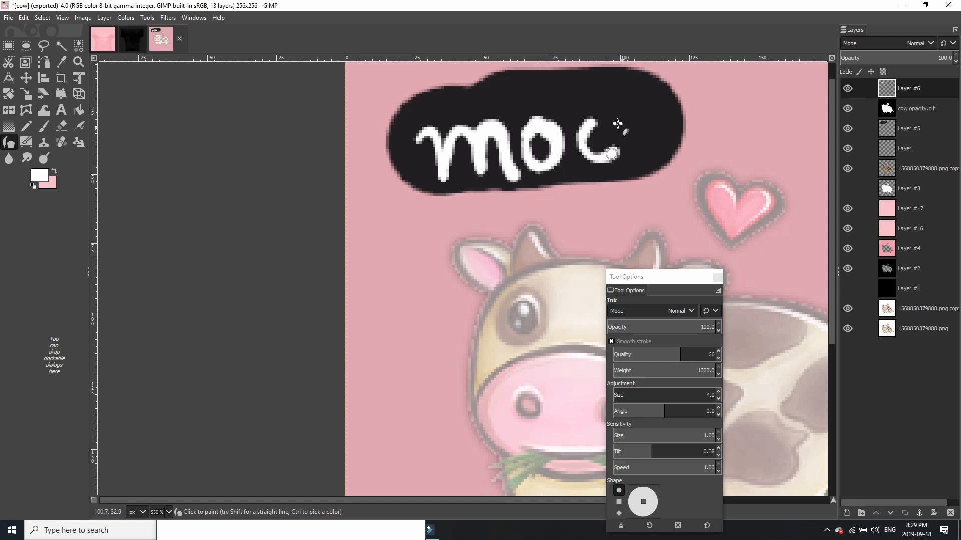
{"action": "scroll", "coordinate": [642, 161], "scroll_direction": "up", "scroll_amount": 2}
{"action": "scroll", "coordinate": [642, 161], "scroll_direction": "right", "scroll_amount": 1}
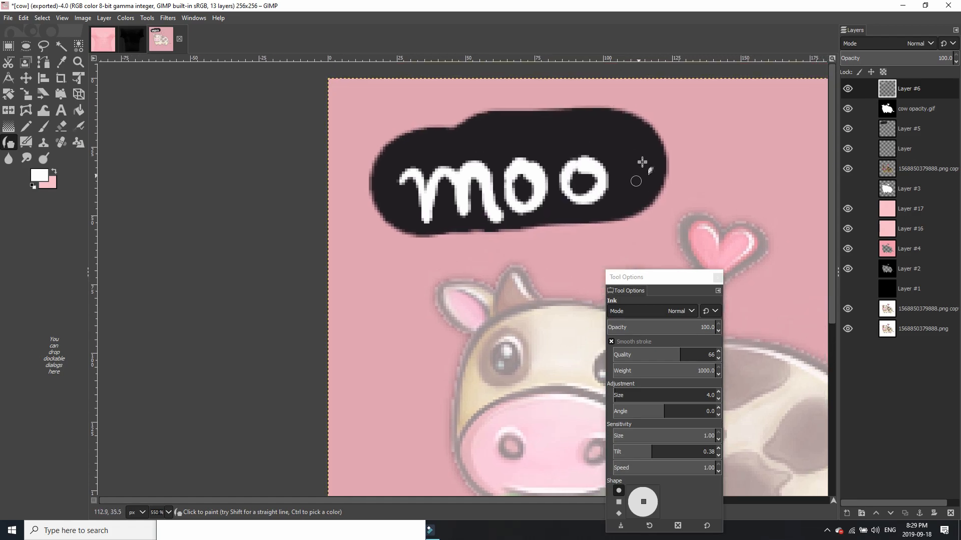
Shift the moo lettering slightly on the patch, and restore the cow opacity.gif layer to full opacity
{"action": "left_click", "coordinate": [26, 78]}
{"action": "left_click_drag", "start_coordinate": [476, 190], "coordinate": [480, 181]}
{"action": "left_click", "coordinate": [896, 111]}
{"action": "left_click_drag", "start_coordinate": [866, 57], "coordinate": [954, 57]}
Export the image over cow opacity.gif in the Cowshirt folder, and apply the changes in the IMVU editor
{"action": "key", "text": "ctrl+shift+e"}
{"action": "double_click", "coordinate": [210, 109]}
{"action": "left_click", "coordinate": [507, 327]}
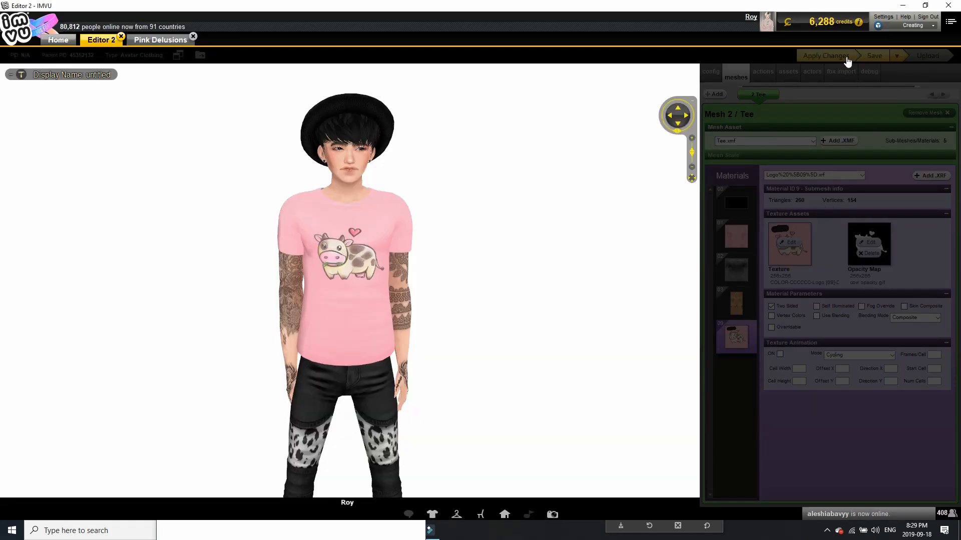
{"action": "left_click", "coordinate": [847, 61]}
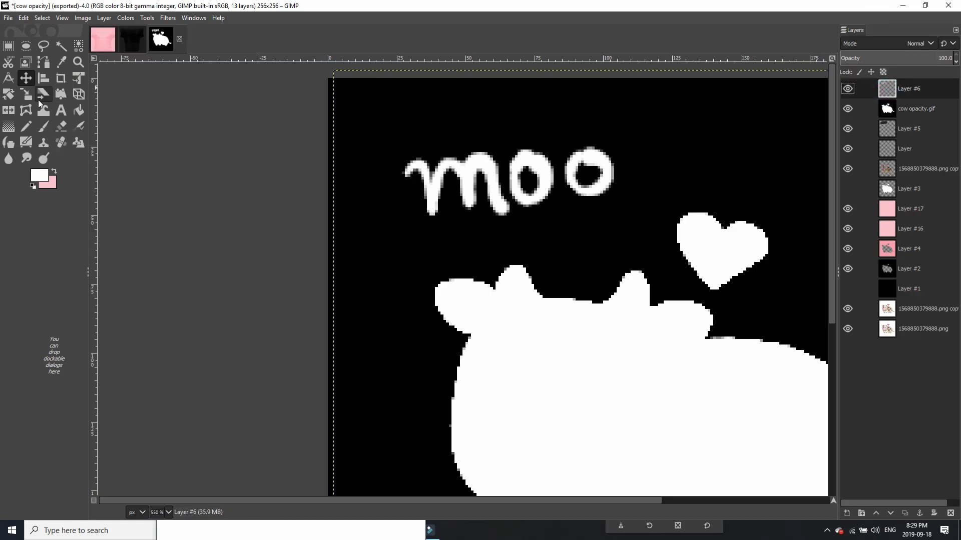
Scale the moo lettering down and place it above the cow's head, then hide the cow opacity.gif layer and Layer #5
{"action": "left_click", "coordinate": [26, 94]}
{"action": "scroll", "coordinate": [234, 194], "scroll_direction": "down", "scroll_amount": 3}
{"action": "left_click_drag", "start_coordinate": [253, 208], "coordinate": [323, 278]}
{"action": "left_click_drag", "start_coordinate": [444, 324], "coordinate": [383, 260]}
{"action": "left_click", "coordinate": [798, 133]}
{"action": "left_click", "coordinate": [847, 109]}
{"action": "left_click", "coordinate": [850, 132]}
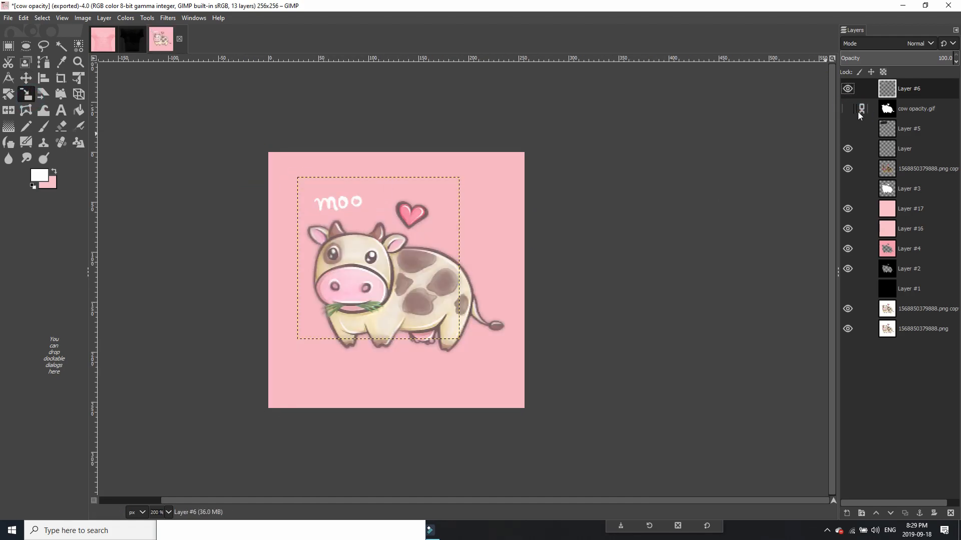
Show Layer #5, fill its patch with the dark colour sampled from the heart's outline, and reposition it
{"action": "left_click", "coordinate": [60, 62]}
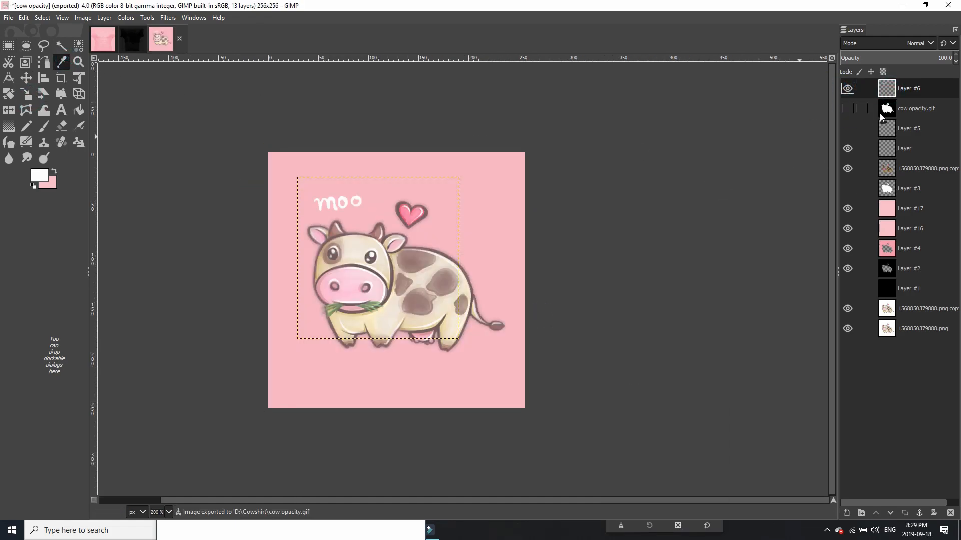
{"action": "scroll", "coordinate": [424, 219], "scroll_direction": "up", "scroll_amount": 3}
{"action": "left_click", "coordinate": [399, 198]}
{"action": "scroll", "coordinate": [504, 197], "scroll_direction": "down", "scroll_amount": 1}
{"action": "left_click", "coordinate": [909, 129]}
{"action": "left_click", "coordinate": [848, 129]}
{"action": "left_click", "coordinate": [78, 111]}
{"action": "left_click", "coordinate": [250, 130]}
{"action": "left_click", "coordinate": [26, 78]}
{"action": "left_click_drag", "start_coordinate": [565, 138], "coordinate": [573, 156]}
Export the recoloured image over cow.jpg, reload it as the logo texture in IMVU, and apply the changes
{"action": "key", "text": "shift+ctrl+e"}
{"action": "key", "text": "Return"}
{"action": "left_click", "coordinate": [476, 384]}
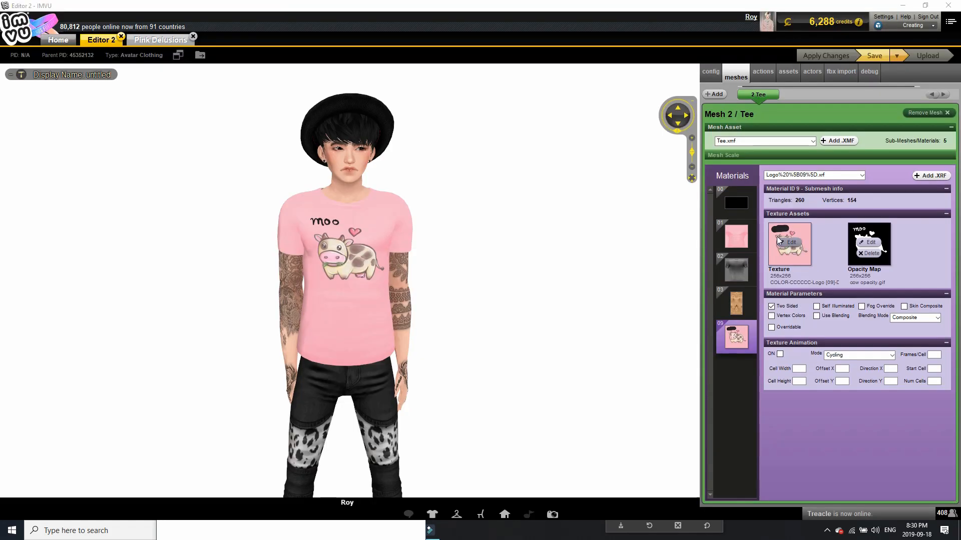
{"action": "left_click", "coordinate": [779, 241]}
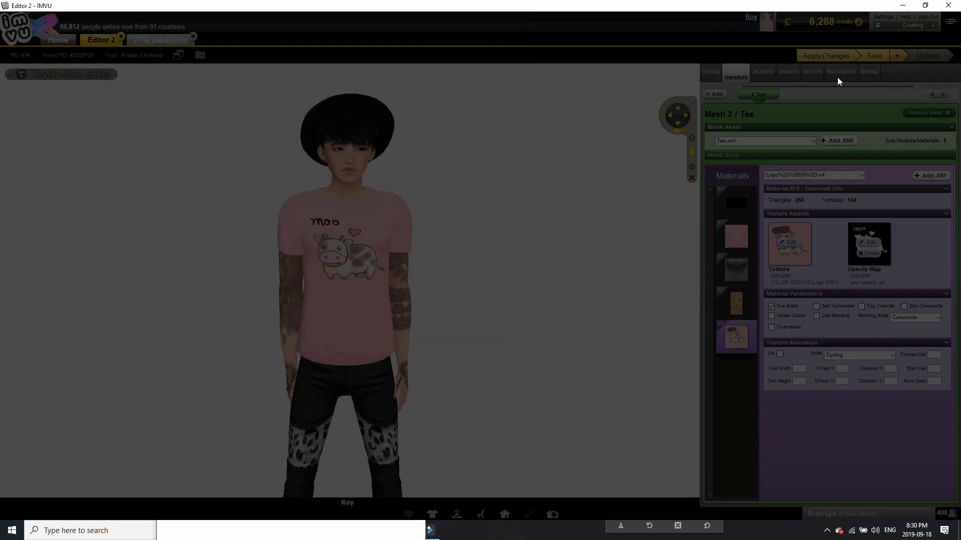
{"action": "left_click", "coordinate": [828, 56]}
Switch to GIMP, turn off Sample merged for the Color Picker, and sample the solid pink of the layer named Layer in pinkfront
{"action": "scroll", "coordinate": [464, 336], "scroll_direction": "up", "scroll_amount": 3}
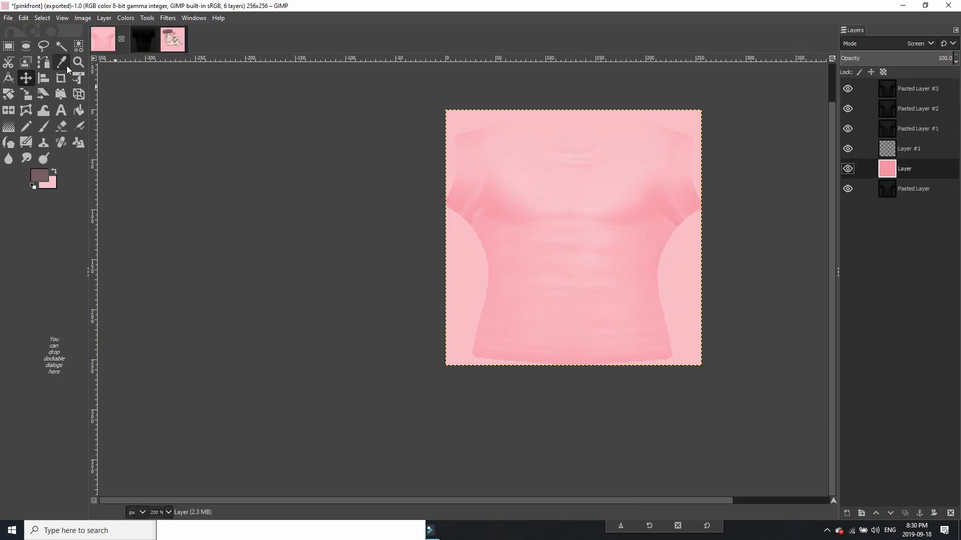
{"action": "left_click", "coordinate": [621, 311]}
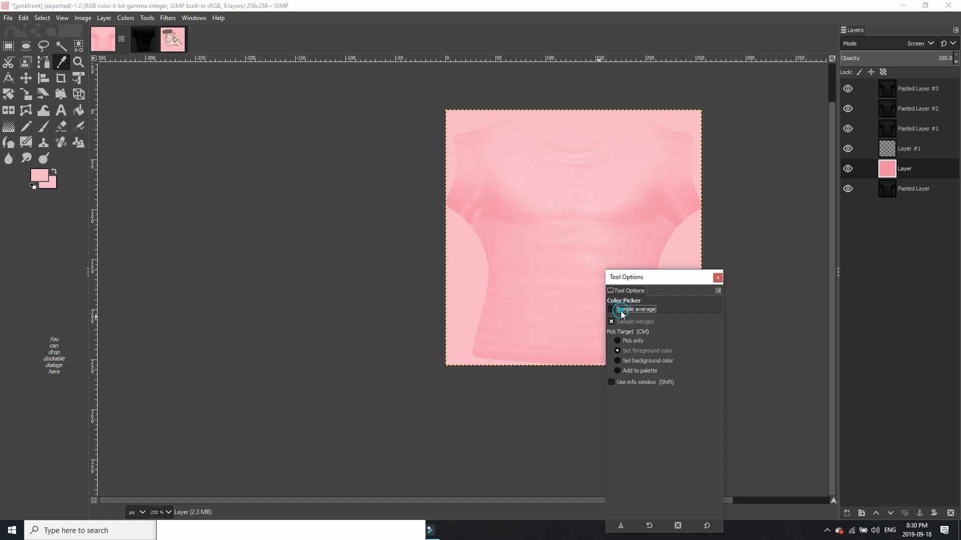
{"action": "left_click", "coordinate": [611, 321]}
{"action": "left_click", "coordinate": [537, 269]}
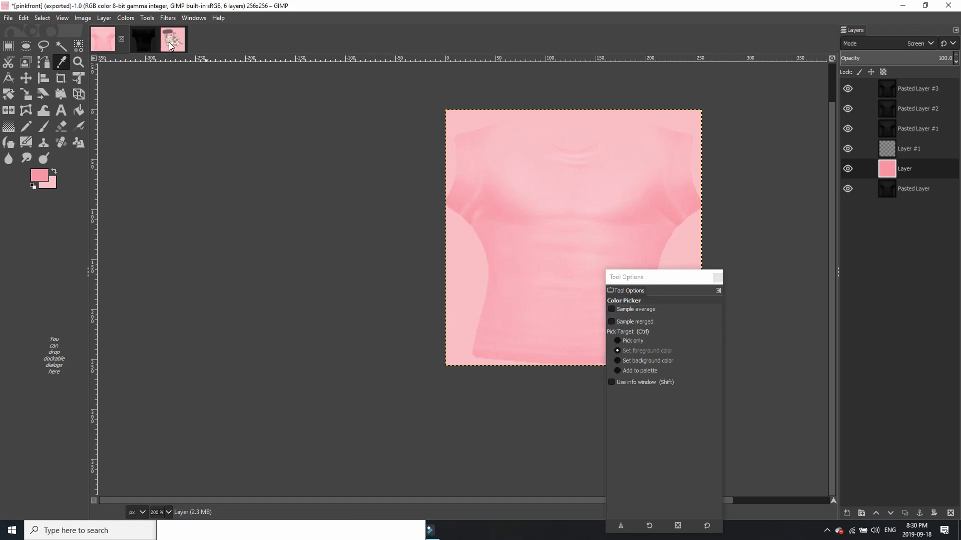
In the black shirt-back image, add a 256 x 256 layer filled with the sampled pink and set its mode to Screen
{"action": "left_click", "coordinate": [144, 39]}
{"action": "left_click", "coordinate": [104, 17]}
{"action": "left_click", "coordinate": [100, 30]}
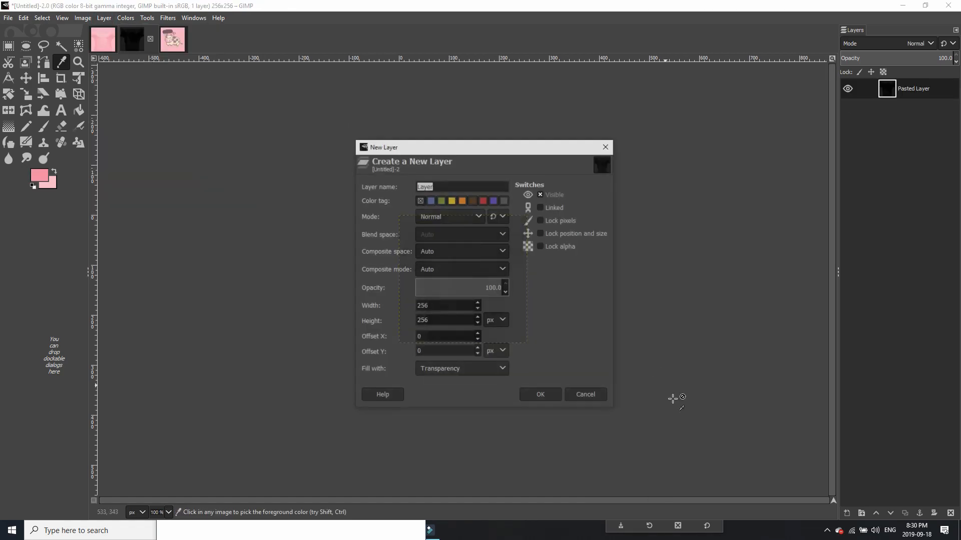
{"action": "left_click", "coordinate": [556, 395]}
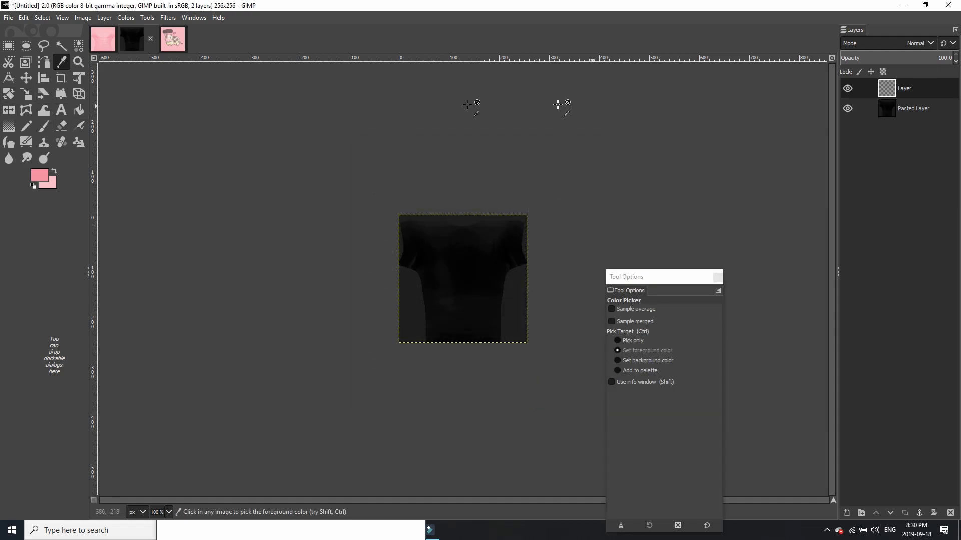
{"action": "left_click", "coordinate": [79, 110]}
{"action": "left_click", "coordinate": [470, 224]}
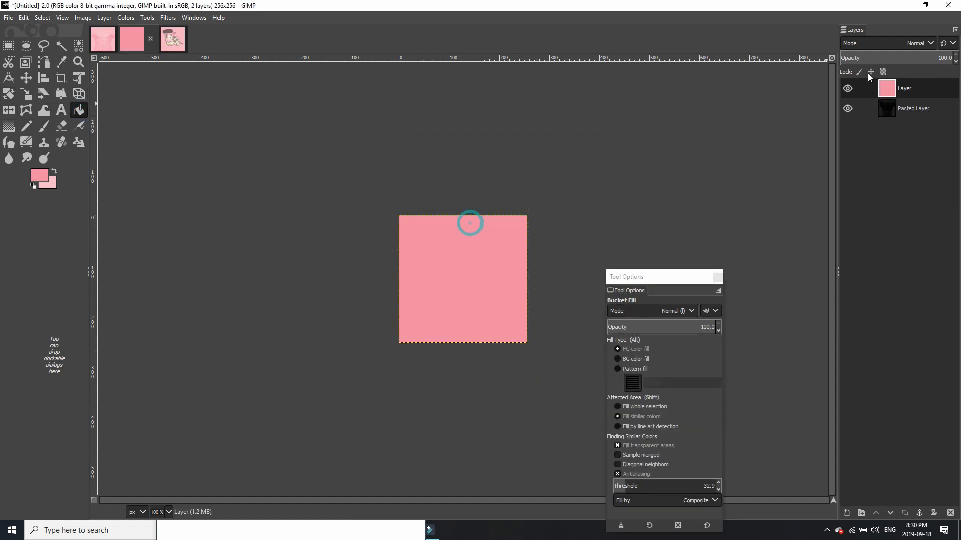
{"action": "left_click", "coordinate": [911, 44]}
{"action": "left_click", "coordinate": [868, 155]}
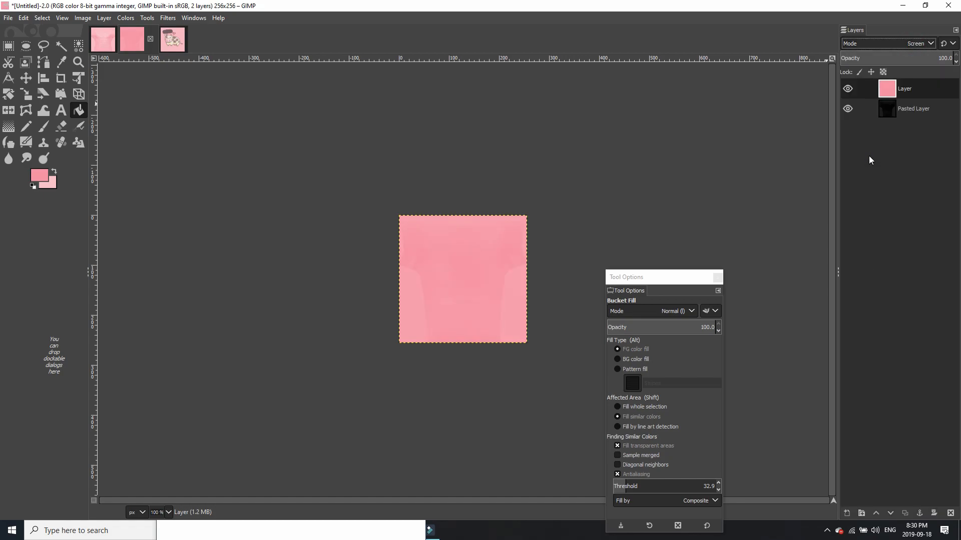
Copy the dark shirt-back shading image from the IMVU product page and paste it as a new layer in the shirt-back image
{"action": "key", "text": "alt+Tab"}
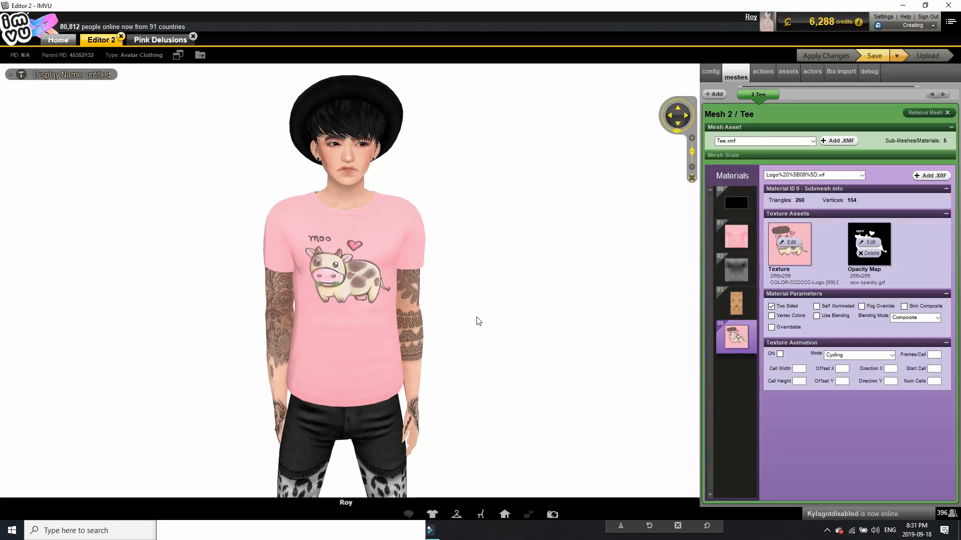
{"action": "key", "text": "alt+Tab"}
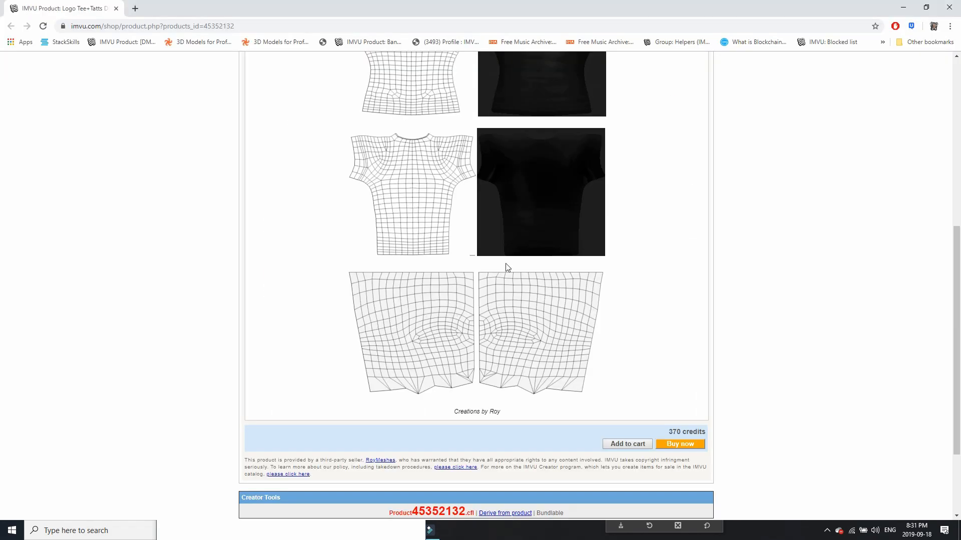
{"action": "scroll", "coordinate": [507, 268], "scroll_direction": "up", "scroll_amount": 3}
{"action": "right_click", "coordinate": [538, 302]}
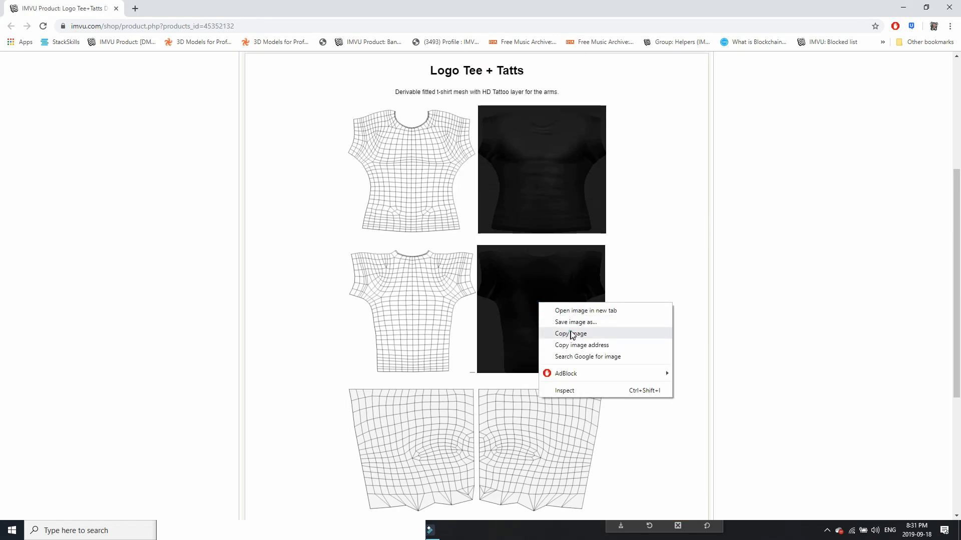
{"action": "left_click", "coordinate": [572, 334]}
{"action": "key", "text": "alt+Tab"}
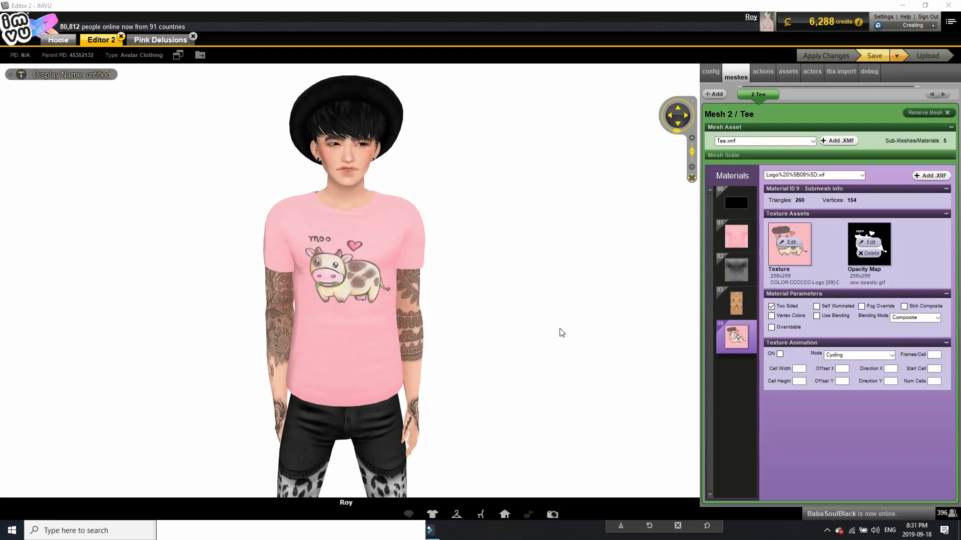
{"action": "key", "text": "alt+Tab"}
{"action": "key", "text": "ctrl+v"}
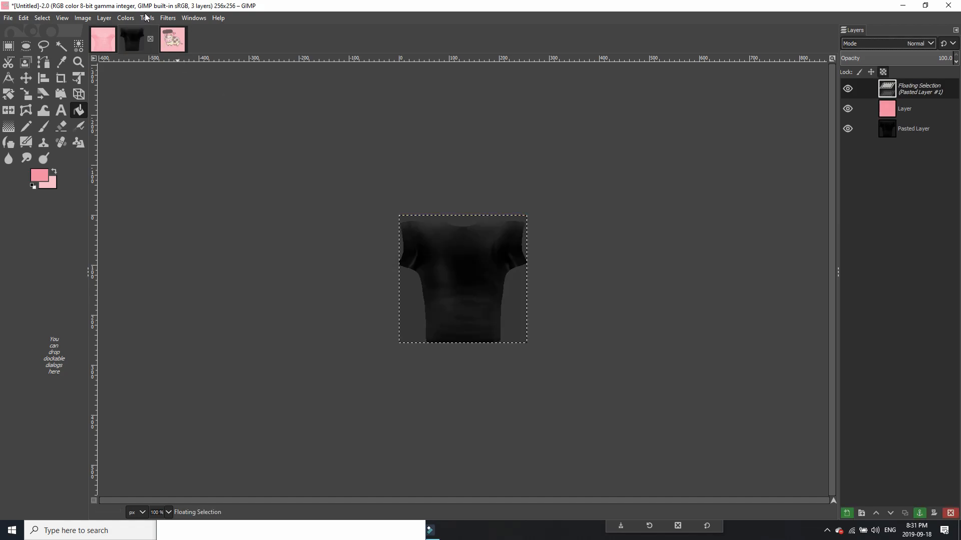
{"action": "left_click", "coordinate": [104, 18]}
{"action": "left_click", "coordinate": [120, 29]}
Following the layer setup in pinkfront, set the pasted shading layer of the shirt-back image to Screen and duplicate it twice
{"action": "left_click", "coordinate": [105, 40]}
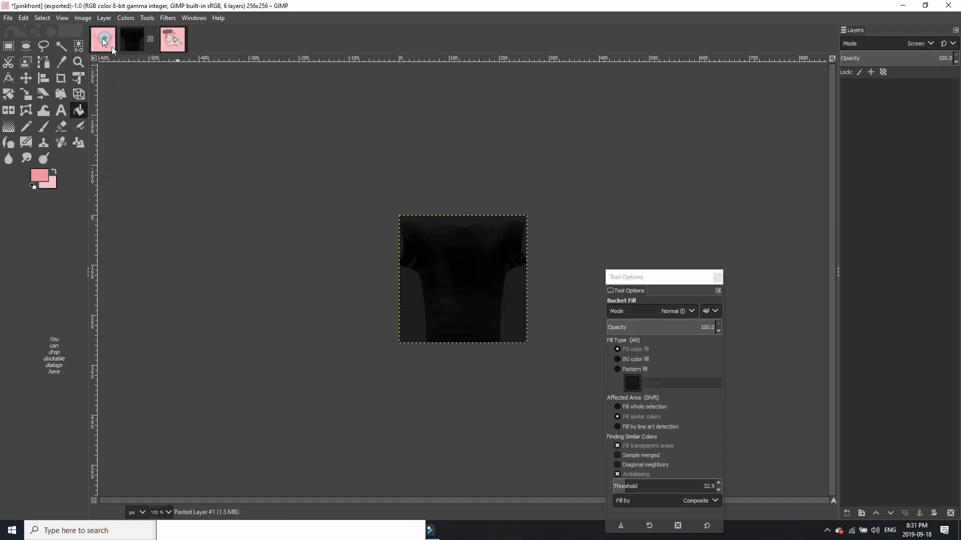
{"action": "left_click", "coordinate": [916, 129]}
{"action": "left_click", "coordinate": [914, 107]}
{"action": "left_click", "coordinate": [915, 89]}
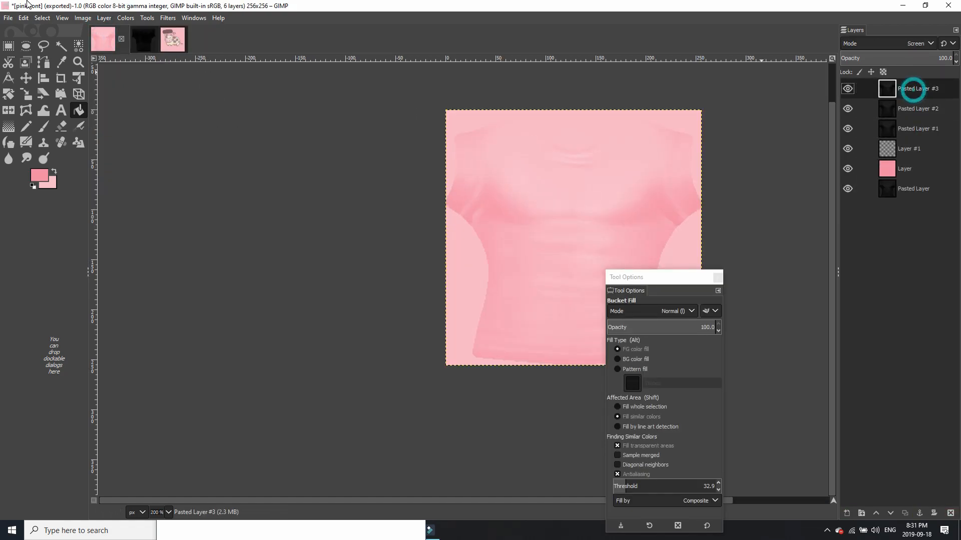
{"action": "left_click", "coordinate": [143, 39]}
{"action": "left_click", "coordinate": [891, 44]}
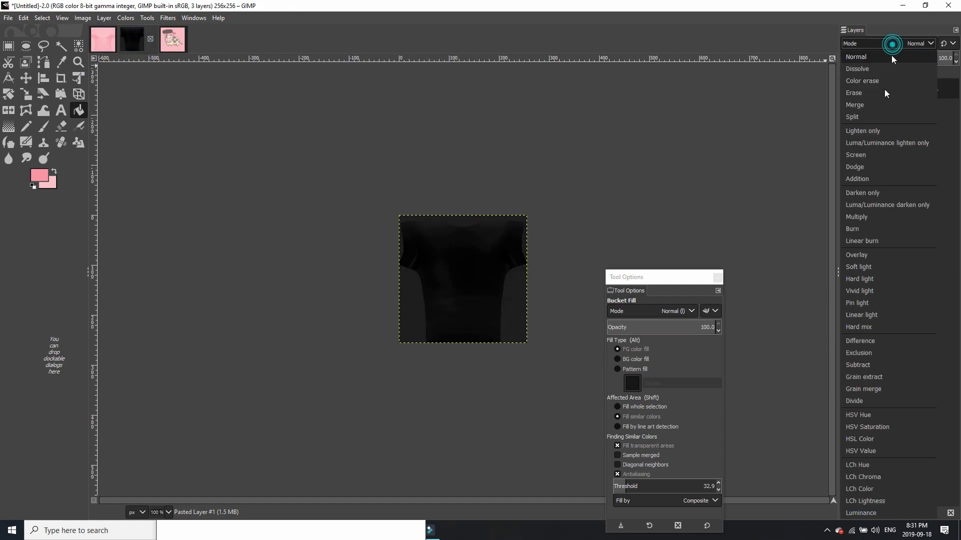
{"action": "left_click", "coordinate": [868, 155]}
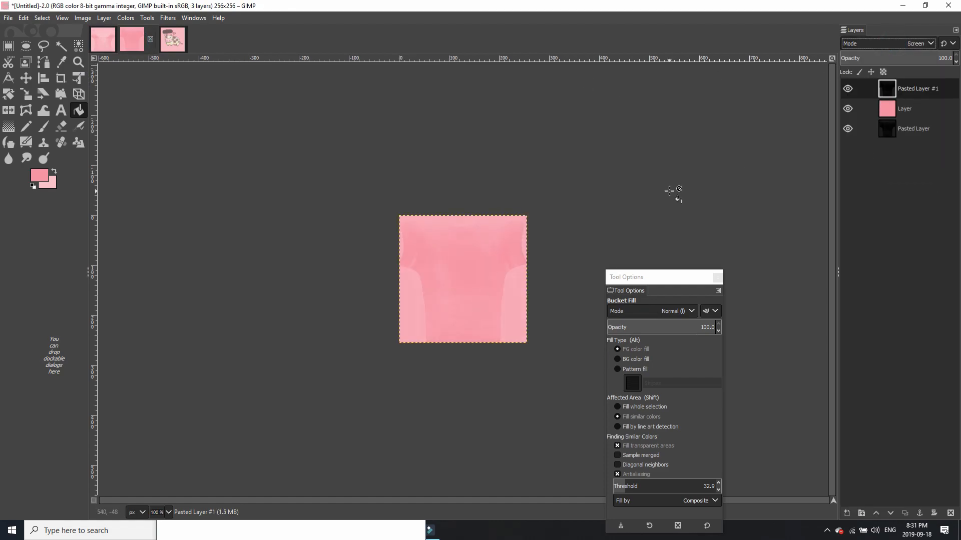
{"action": "key", "text": "ctrl+shift+d"}
{"action": "key", "text": "ctrl+shift+d"}
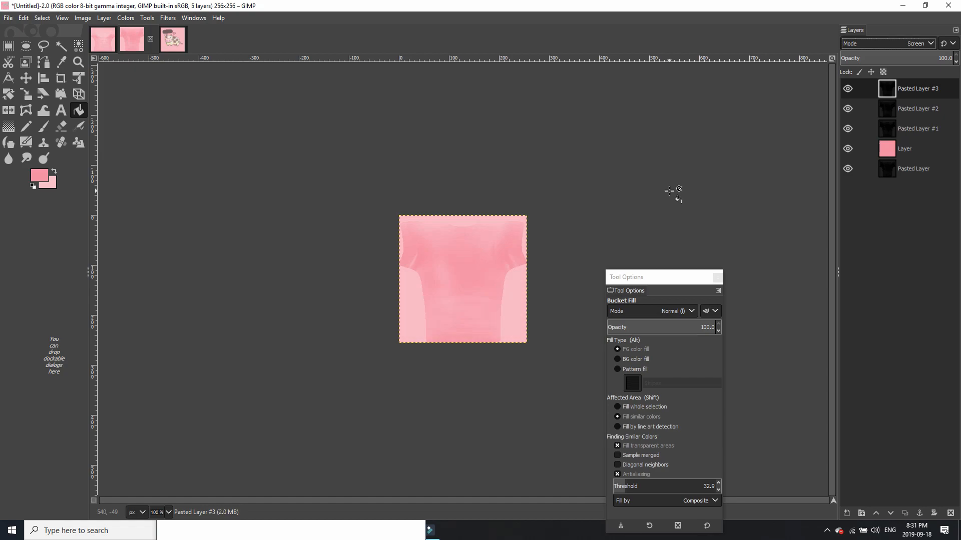
Export the pink shirt back to the Cowshirt folder as pinkback.jpg.jpg with JPEG quality 100
{"action": "key", "text": "ctrl+shift+e"}
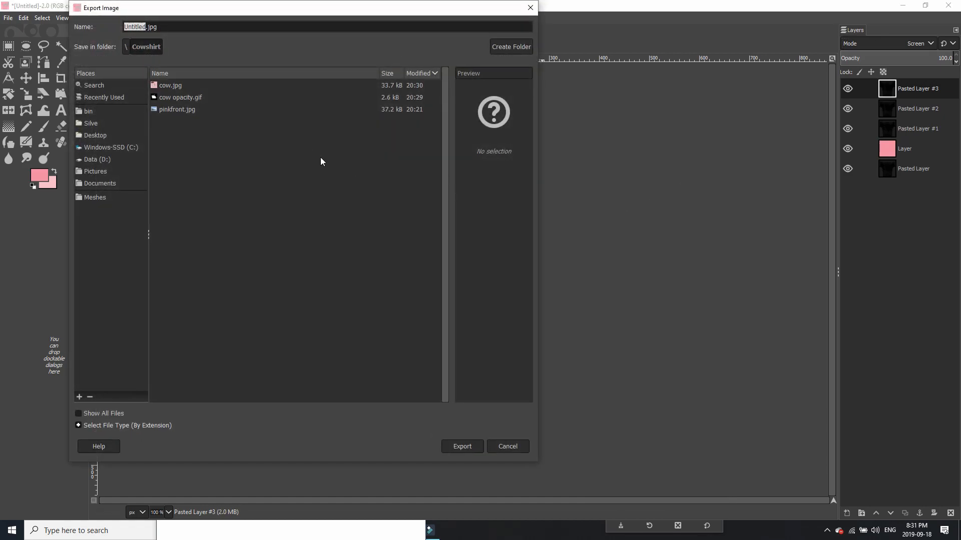
{"action": "type", "text": "pinkback"}
{"action": "type", "text": ".jpg"}
{"action": "key", "text": "Return"}
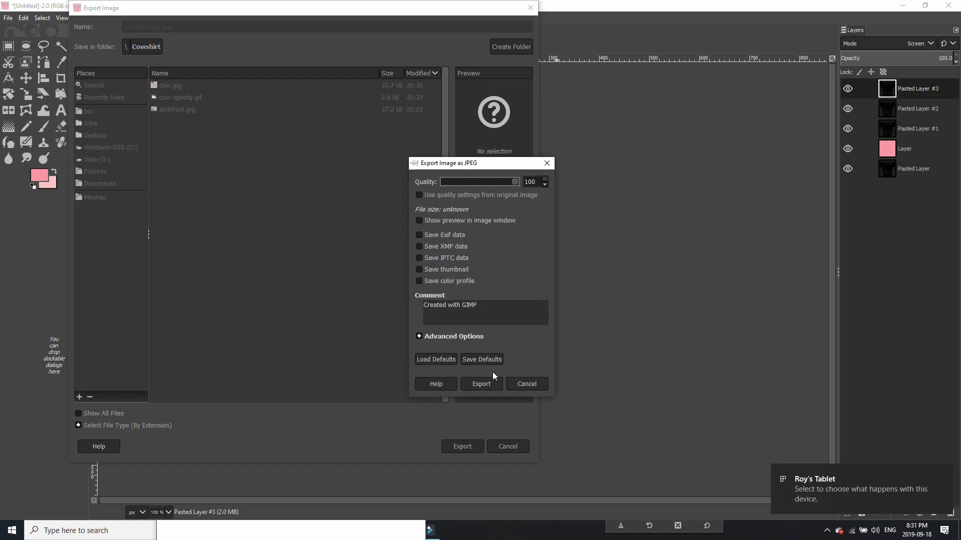
{"action": "left_click", "coordinate": [492, 384]}
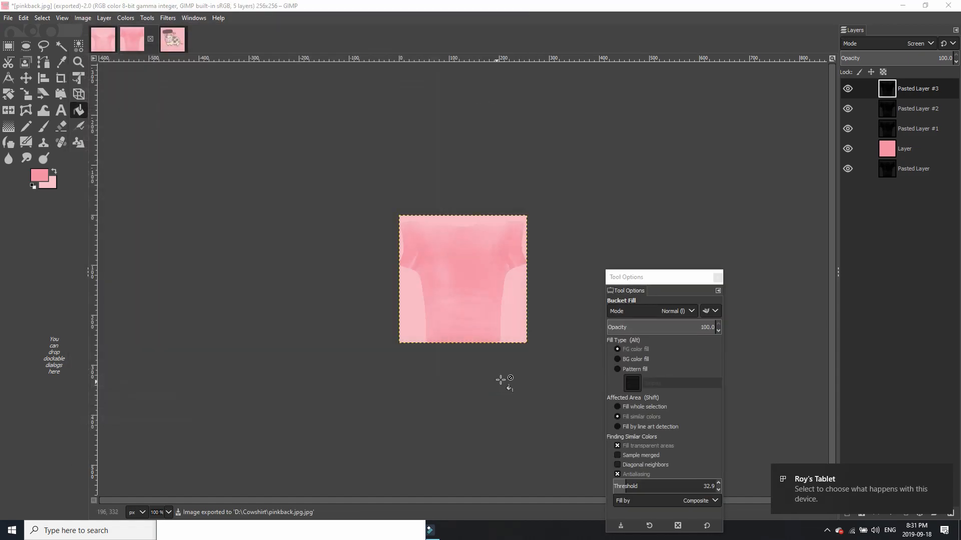
In the IMVU editor, load the exported pink back image as the Back material's texture and apply the changes
{"action": "key", "text": "alt+Tab"}
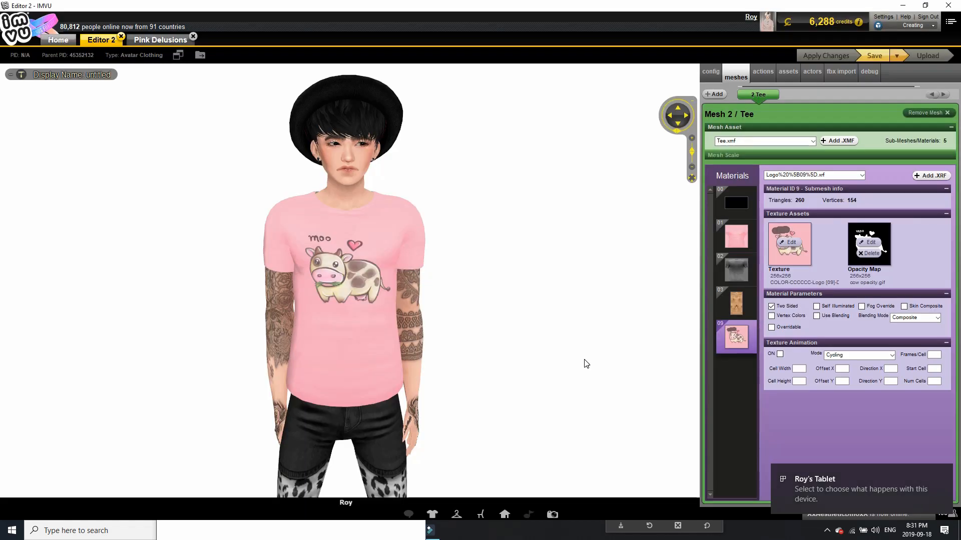
{"action": "left_click", "coordinate": [743, 272]}
{"action": "left_click", "coordinate": [788, 242]}
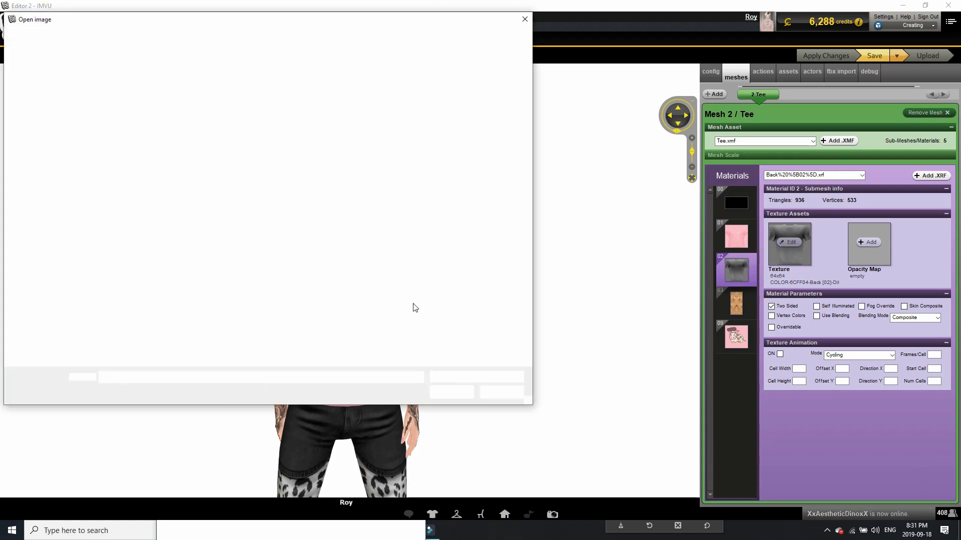
{"action": "double_click", "coordinate": [242, 106]}
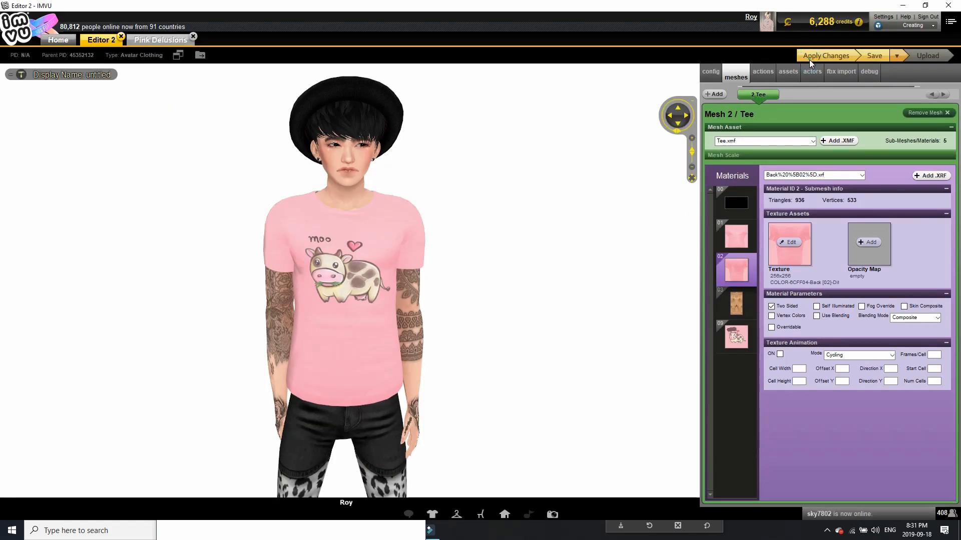
{"action": "left_click", "coordinate": [810, 59]}
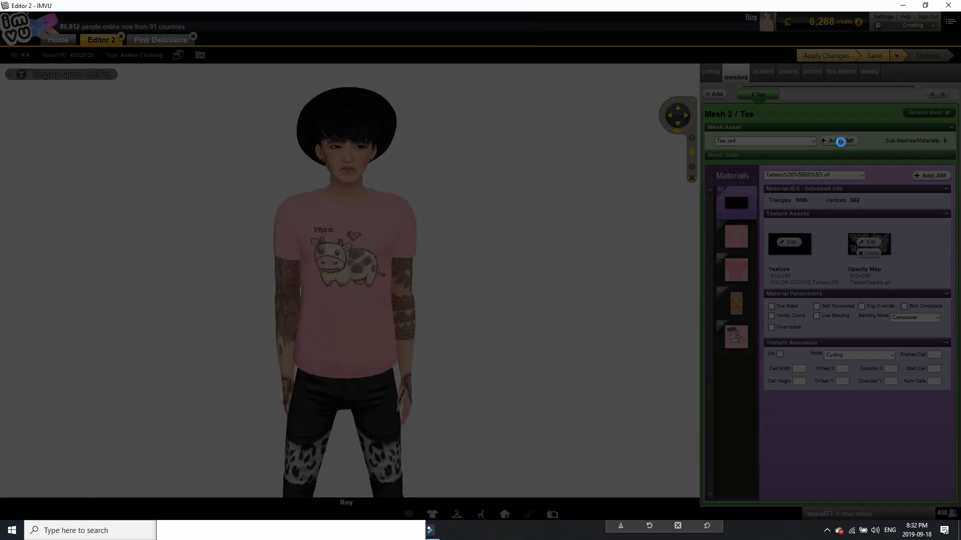
{"action": "left_click", "coordinate": [825, 56]}
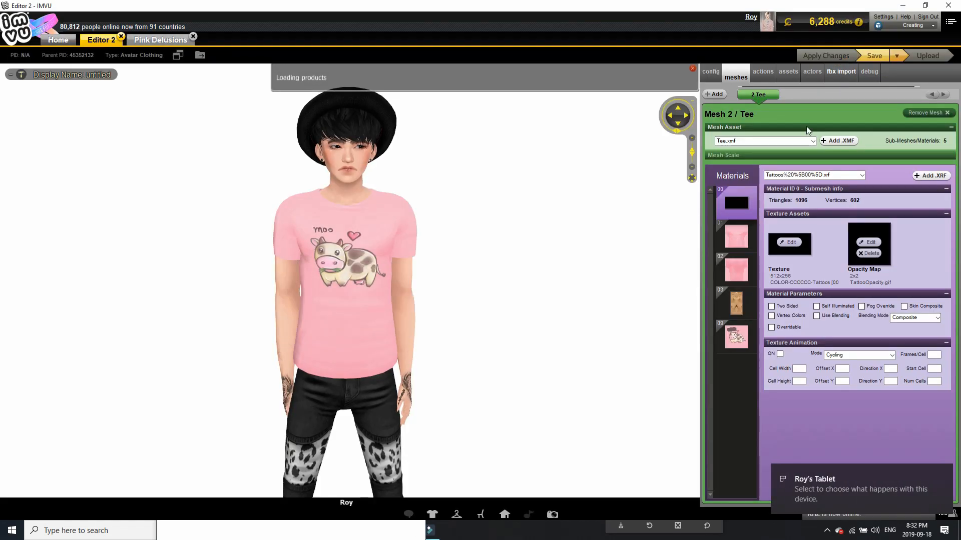
Search the rooms for "shadow", load the pastel-coloured room as the avatar's backdrop, and close the room list
{"action": "left_click", "coordinate": [504, 515]}
{"action": "left_click", "coordinate": [24, 448]}
{"action": "left_click", "coordinate": [885, 404]}
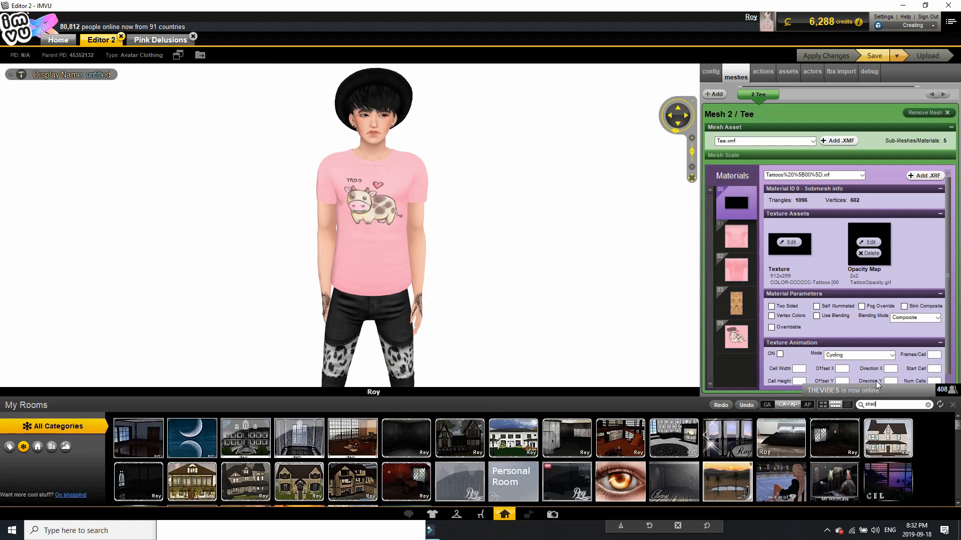
{"action": "type", "text": "shadow"}
{"action": "left_click", "coordinate": [129, 440]}
{"action": "left_click", "coordinate": [548, 254]}
{"action": "left_click_drag", "start_coordinate": [547, 252], "coordinate": [649, 289]}
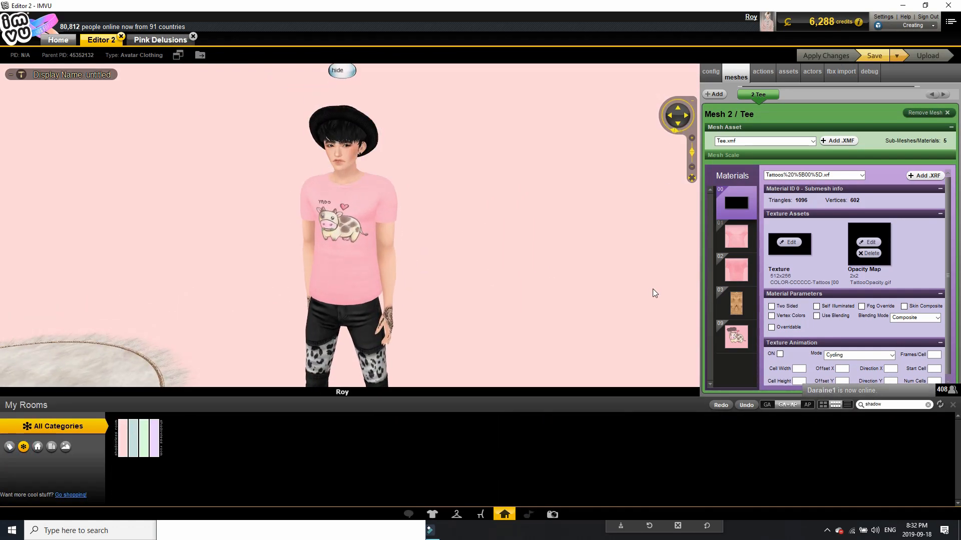
{"action": "left_click", "coordinate": [505, 515]}
{"action": "scroll", "coordinate": [548, 392], "scroll_direction": "up", "scroll_amount": 3}
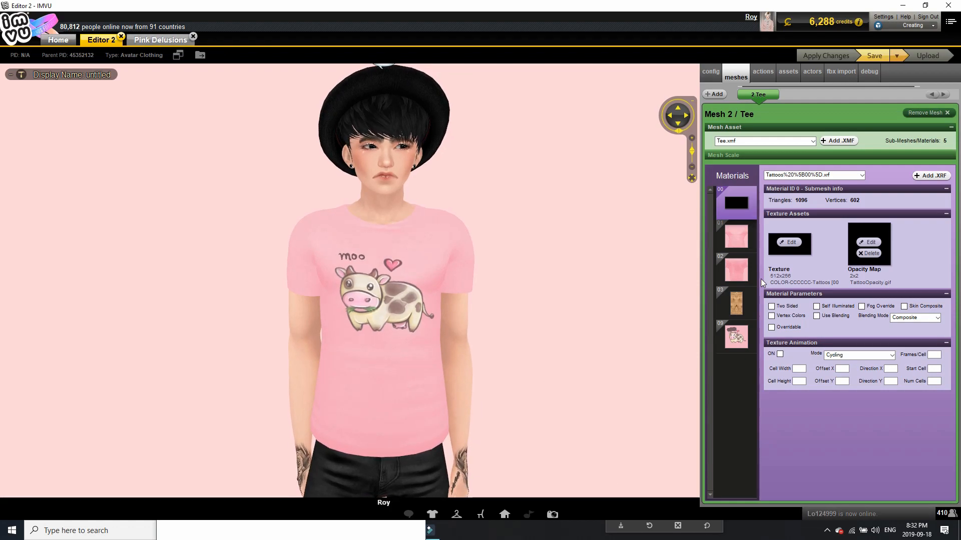
Back in GIMP's pinkfront image, add a transparent 256 x 256 layer on top and set the foreground colour to white
{"action": "left_click", "coordinate": [903, 5]}
{"action": "left_click", "coordinate": [104, 18]}
{"action": "left_click", "coordinate": [126, 28]}
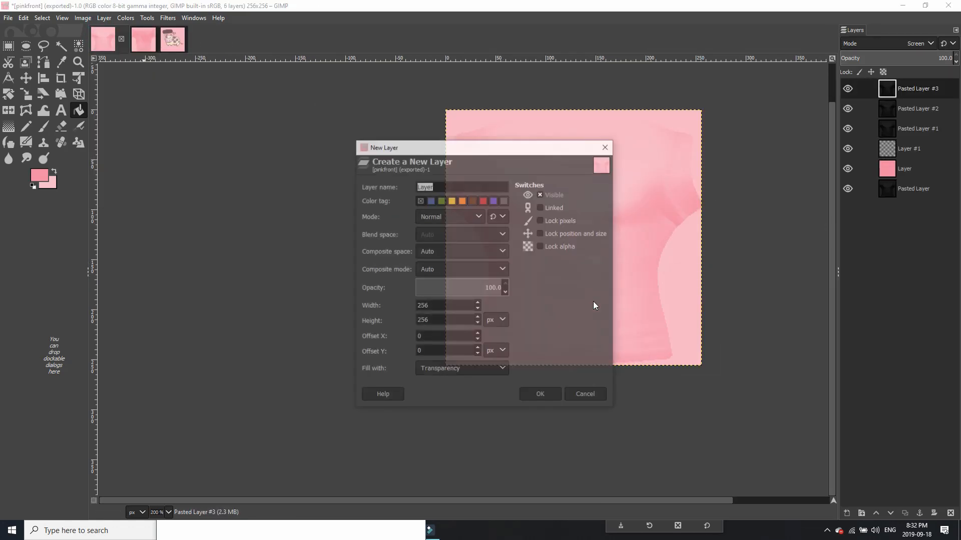
{"action": "left_click", "coordinate": [535, 391]}
{"action": "left_click", "coordinate": [40, 173]}
{"action": "left_click_drag", "start_coordinate": [631, 318], "coordinate": [588, 233]}
{"action": "left_click", "coordinate": [726, 409]}
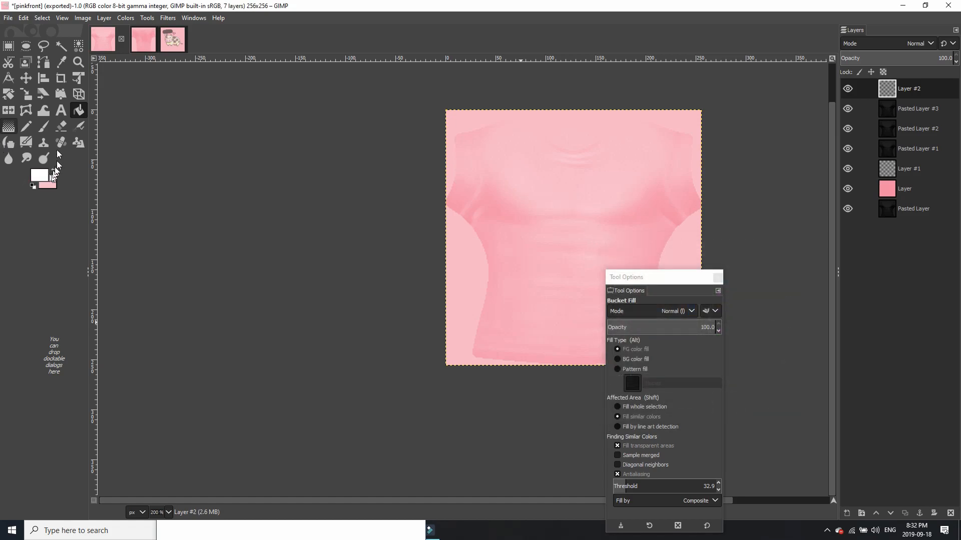
Paint a short white stroke below the chest on the shirt's left side using the Hardness 025 brush at size 16
{"action": "left_click", "coordinate": [43, 126]}
{"action": "left_click", "coordinate": [616, 345]}
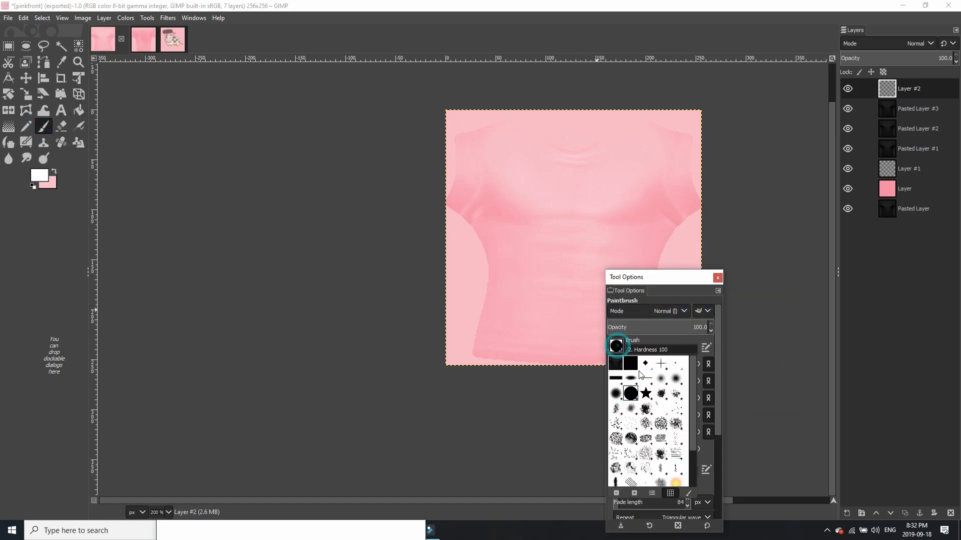
{"action": "left_click", "coordinate": [659, 378]}
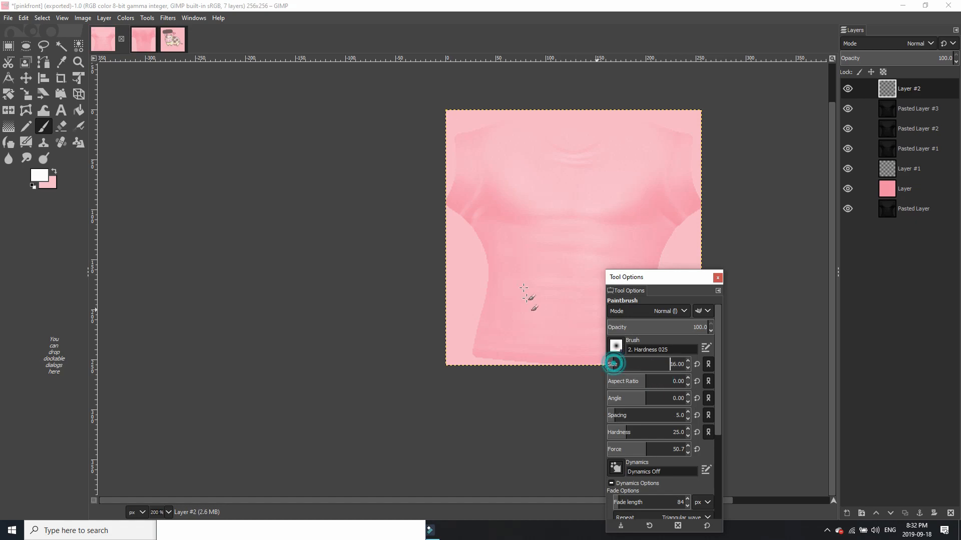
{"action": "scroll", "coordinate": [524, 288], "scroll_direction": "up", "scroll_amount": 1}
{"action": "left_click", "coordinate": [448, 447]}
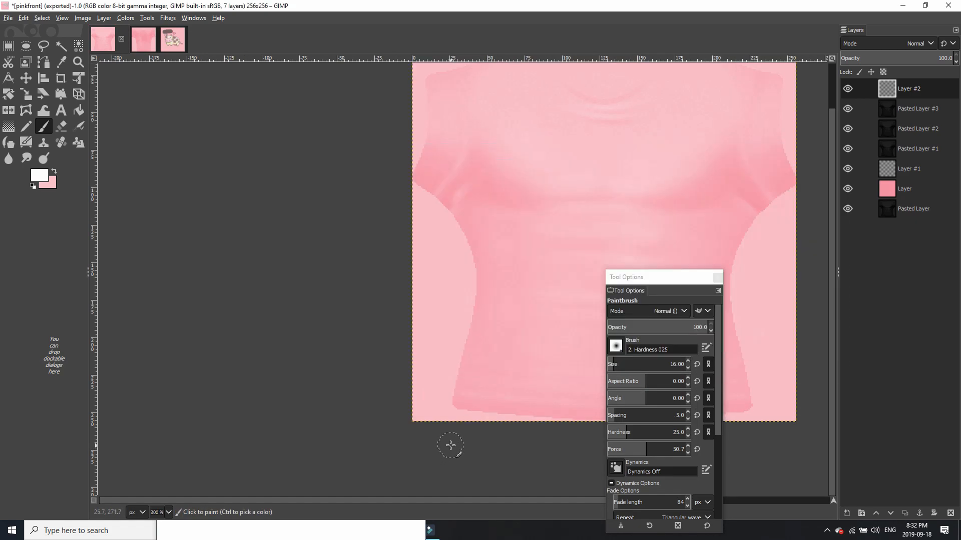
{"action": "key", "text": "alt+Tab"}
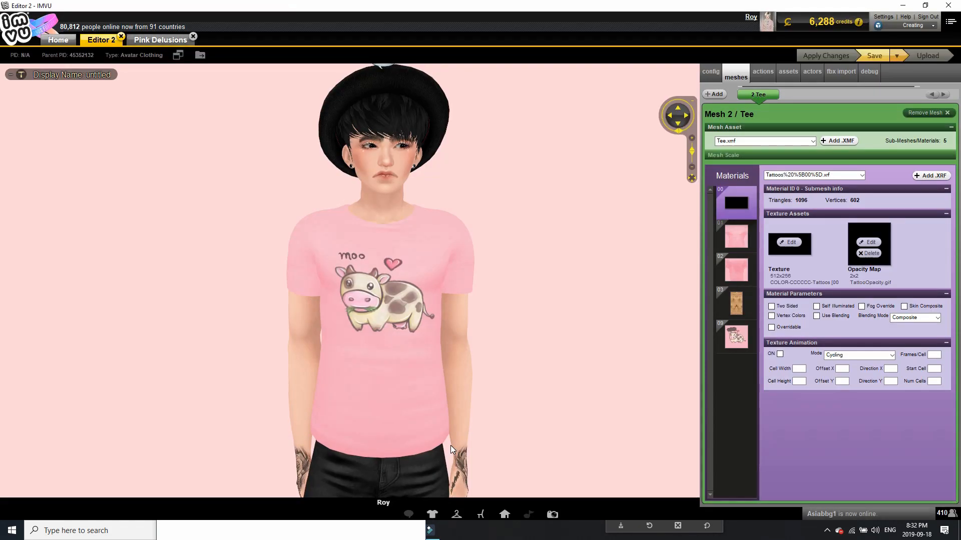
{"action": "key", "text": "alt+Tab"}
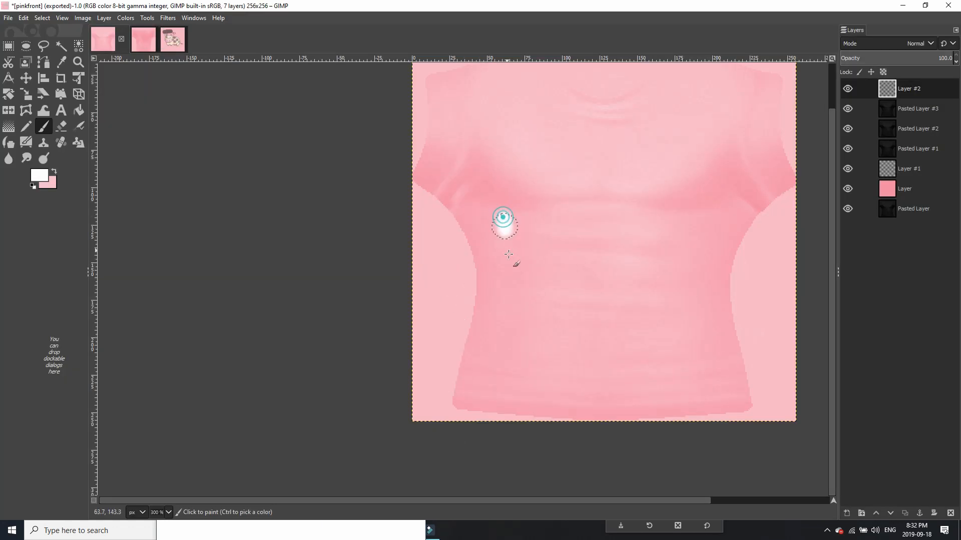
Set the foreground colour to black and paint a matching short stroke along the left edge of the white one
{"action": "left_click", "coordinate": [39, 175]}
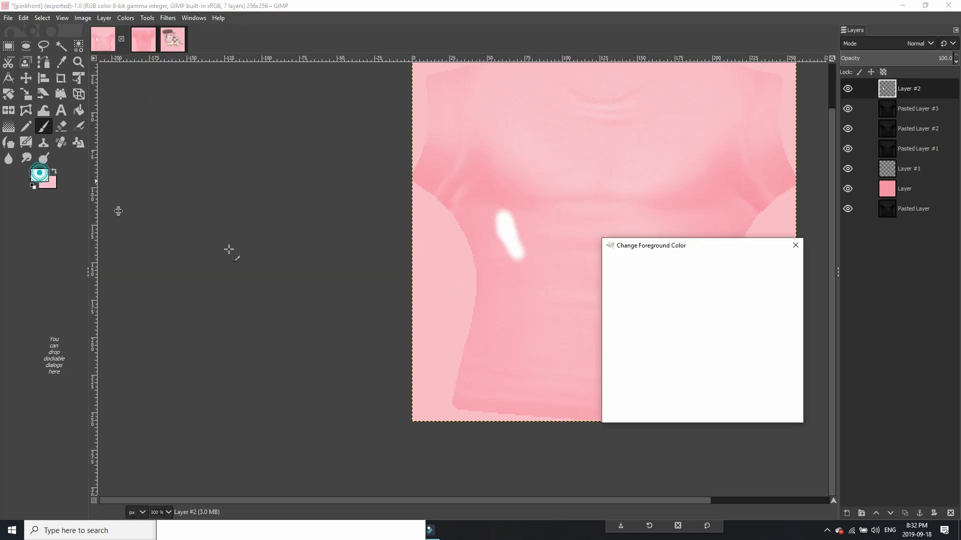
{"action": "left_click_drag", "start_coordinate": [677, 349], "coordinate": [684, 376]}
{"action": "left_click", "coordinate": [730, 410]}
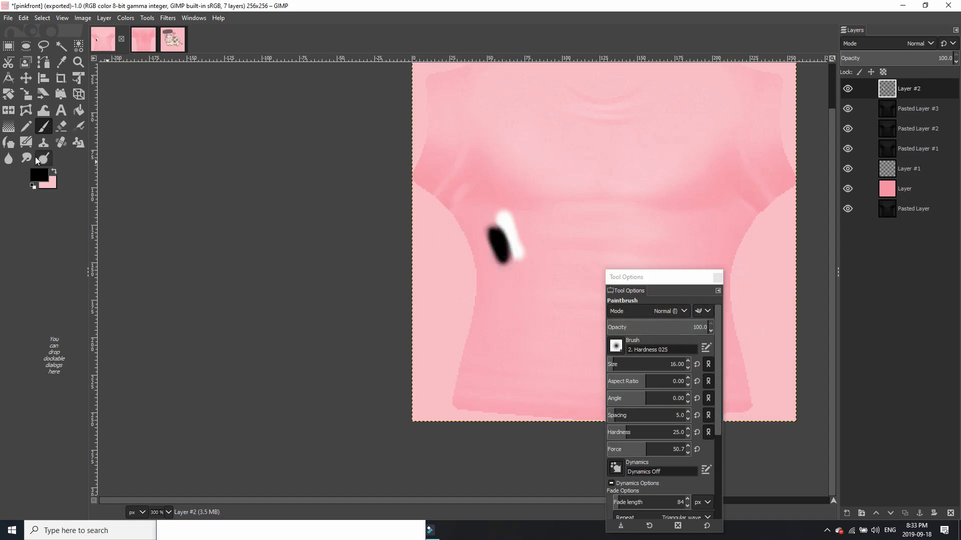
Smudge the black and white strokes at size 69 into a long, slightly curved fold running from the armpit down the side
{"action": "left_click", "coordinate": [26, 158]}
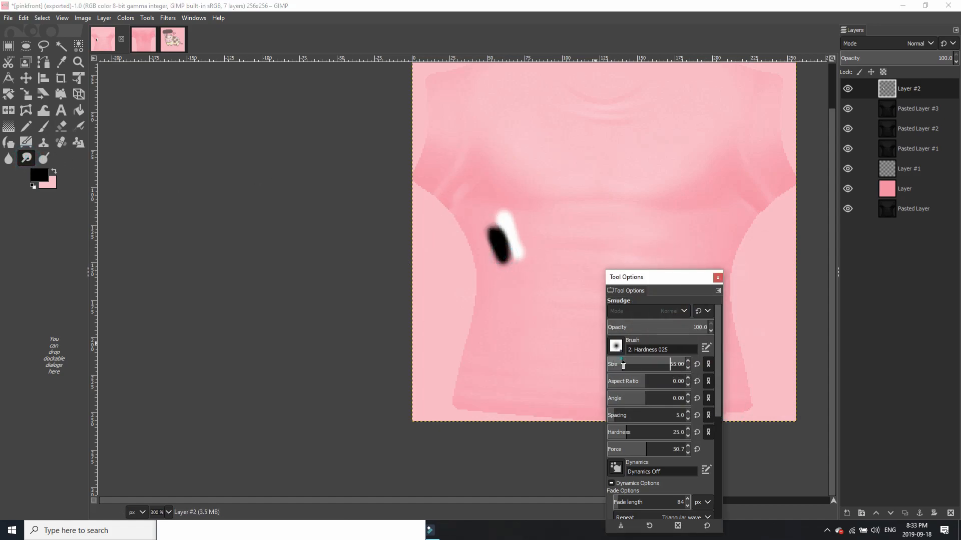
{"action": "left_click", "coordinate": [506, 252]}
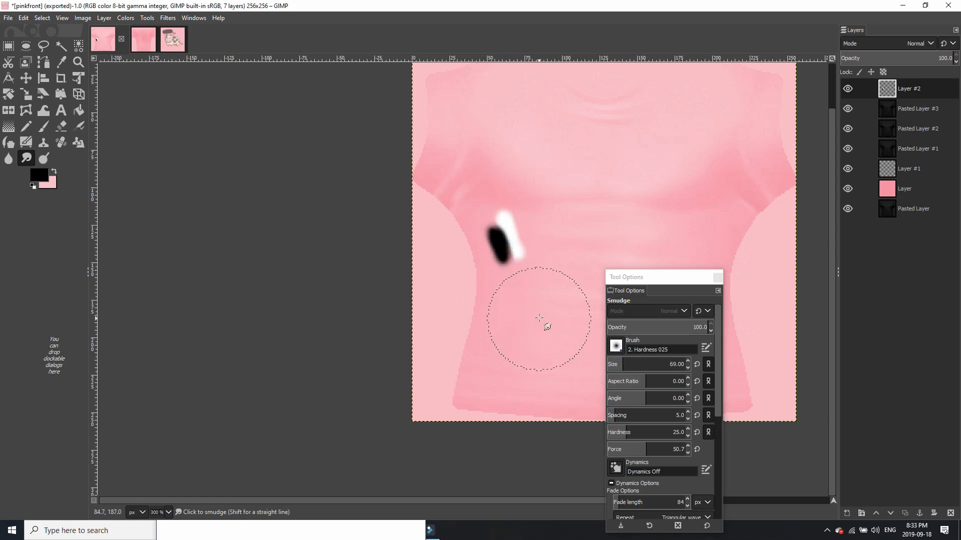
{"action": "left_click", "coordinate": [543, 331], "text": "shift"}
{"action": "left_click", "coordinate": [505, 246]}
{"action": "left_click", "coordinate": [493, 205], "text": "shift"}
{"action": "left_click", "coordinate": [481, 178], "text": "shift"}
{"action": "left_click", "coordinate": [473, 133], "text": "shift"}
{"action": "left_click", "coordinate": [528, 335], "text": "shift"}
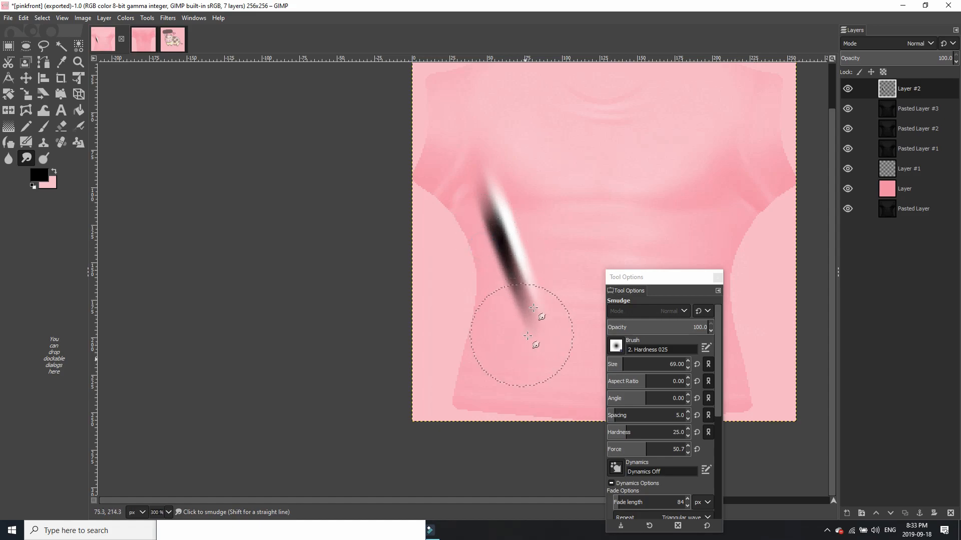
{"action": "mouse_move", "coordinate": [550, 283]}
{"action": "left_mouse_down"}
{"action": "mouse_move", "coordinate": [540, 348]}
{"action": "mouse_move", "coordinate": [519, 401]}
{"action": "left_mouse_up"}
{"action": "mouse_move", "coordinate": [504, 277]}
{"action": "left_mouse_down"}
{"action": "mouse_move", "coordinate": [498, 341]}
{"action": "mouse_move", "coordinate": [502, 313]}
{"action": "left_mouse_up"}
Fade the fold with a soft eraser at size 378 and set its layer's mode to Soft light
{"action": "left_click", "coordinate": [63, 126]}
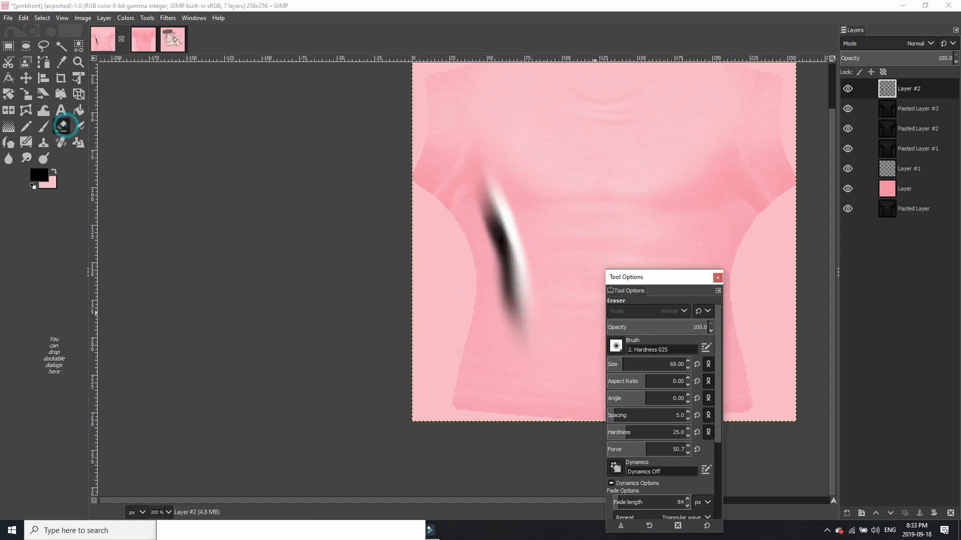
{"action": "left_click", "coordinate": [651, 365]}
{"action": "left_click", "coordinate": [554, 339]}
{"action": "left_click", "coordinate": [569, 343]}
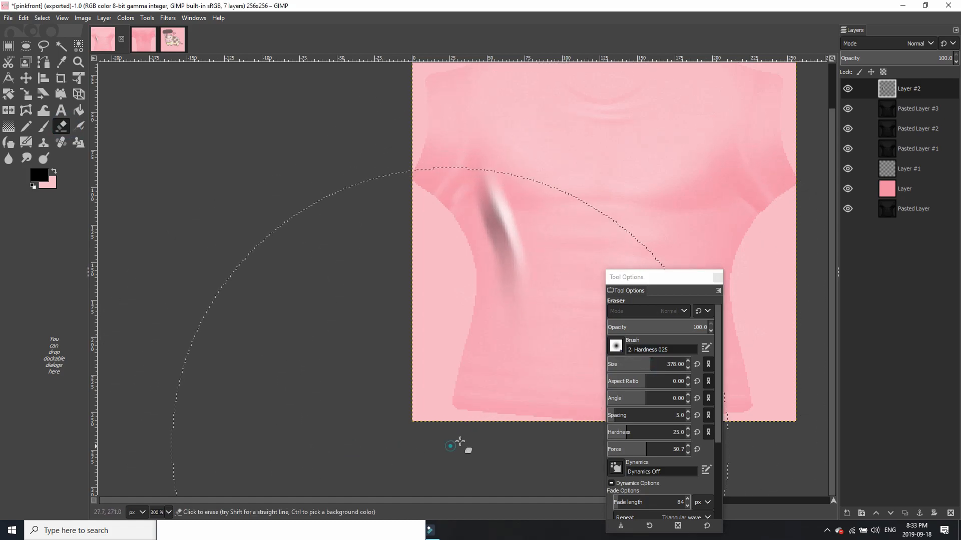
{"action": "left_click", "coordinate": [893, 42]}
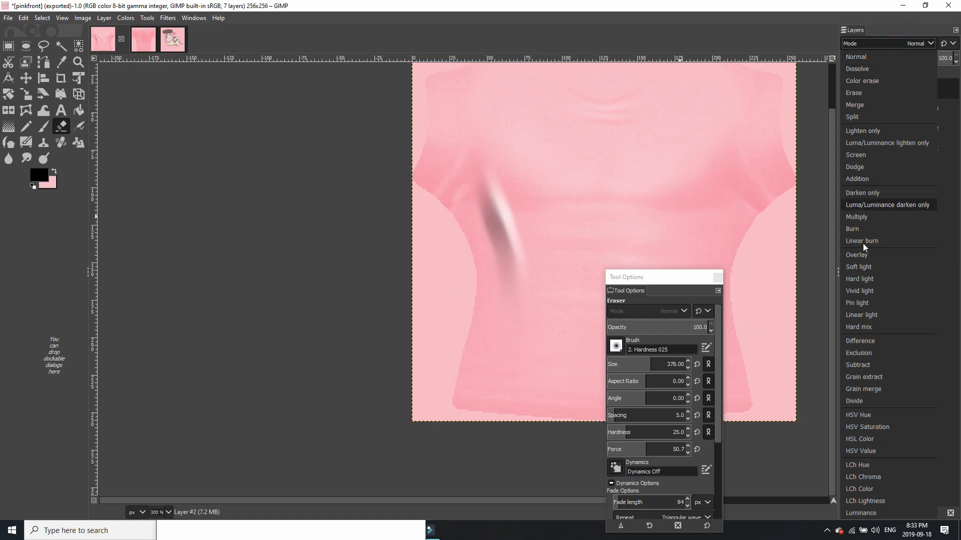
{"action": "left_click", "coordinate": [864, 265]}
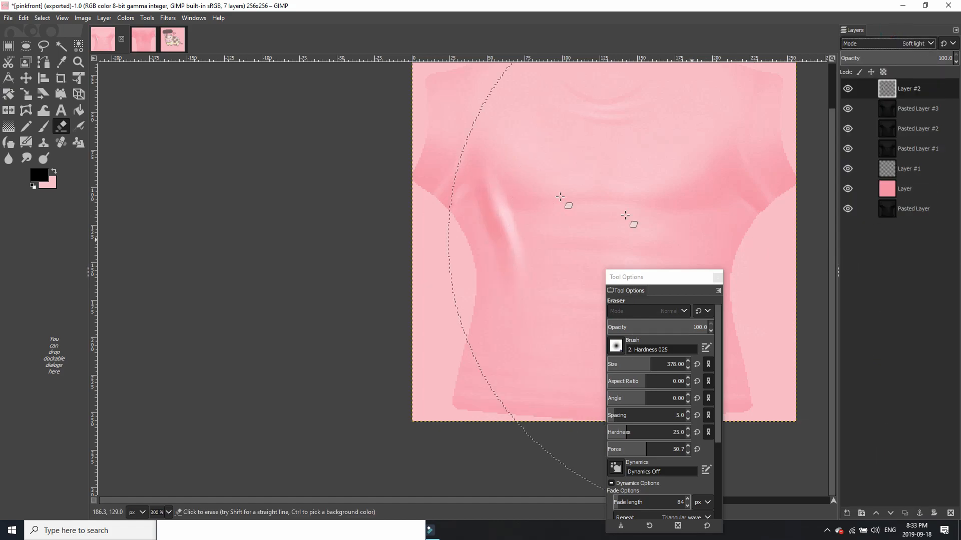
Reshape the fold with Warp Transform, then soften it using the eraser and Smudge tool at size 113
{"action": "left_click", "coordinate": [44, 111]}
{"action": "left_click", "coordinate": [627, 326]}
{"action": "mouse_move", "coordinate": [504, 261]}
{"action": "left_mouse_down"}
{"action": "mouse_move", "coordinate": [517, 243]}
{"action": "mouse_move", "coordinate": [490, 217]}
{"action": "mouse_move", "coordinate": [504, 204]}
{"action": "mouse_move", "coordinate": [489, 133]}
{"action": "left_mouse_up"}
{"action": "mouse_move", "coordinate": [452, 169]}
{"action": "left_mouse_down"}
{"action": "mouse_move", "coordinate": [442, 185]}
{"action": "mouse_move", "coordinate": [525, 250]}
{"action": "mouse_move", "coordinate": [516, 325]}
{"action": "mouse_move", "coordinate": [475, 248]}
{"action": "mouse_move", "coordinate": [521, 319]}
{"action": "left_mouse_up"}
{"action": "key", "text": "shift+e"}
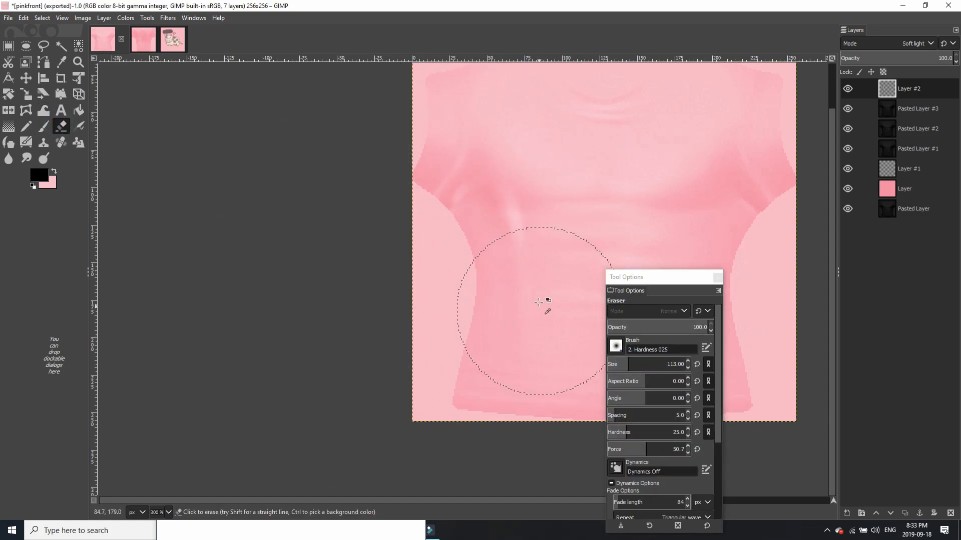
{"action": "left_click_drag", "start_coordinate": [505, 198], "coordinate": [514, 252]}
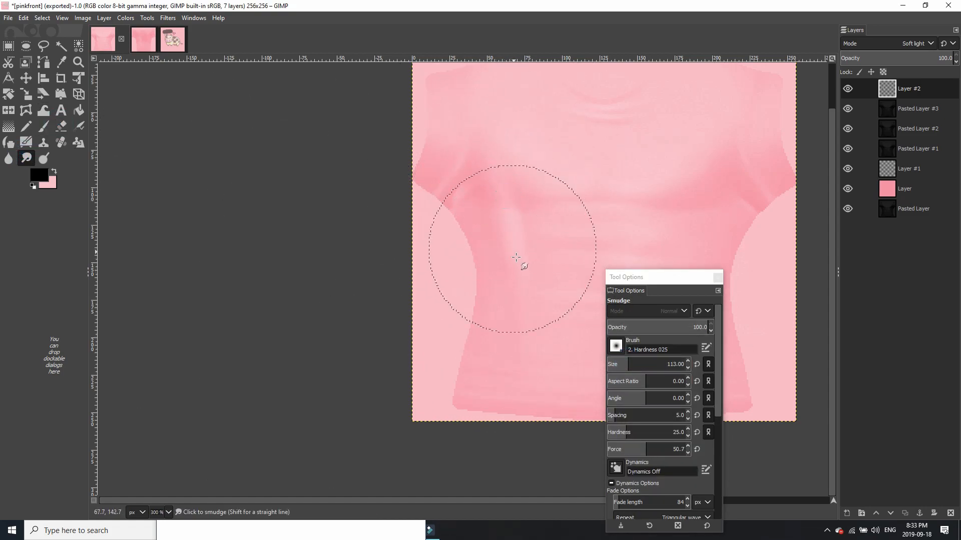
Switch to the IMVU editor and reload the pinkfront image as the Front material's texture
{"action": "key", "text": "alt+Tab"}
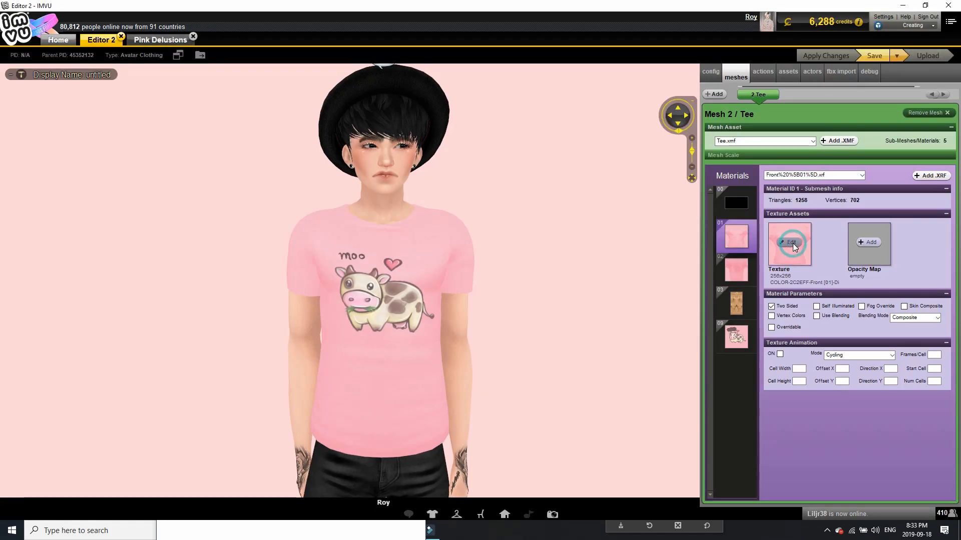
{"action": "left_click", "coordinate": [789, 243]}
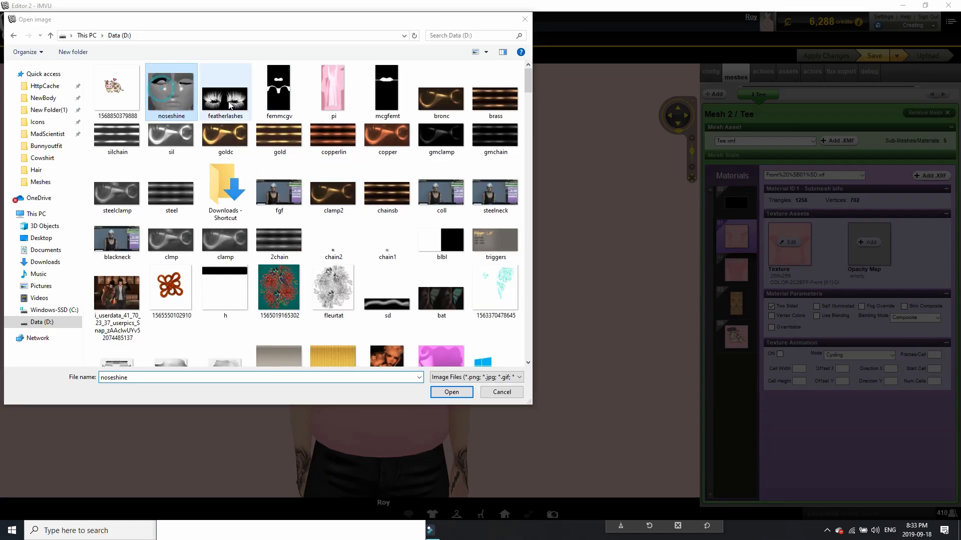
{"action": "double_click", "coordinate": [153, 97]}
{"action": "double_click", "coordinate": [275, 89]}
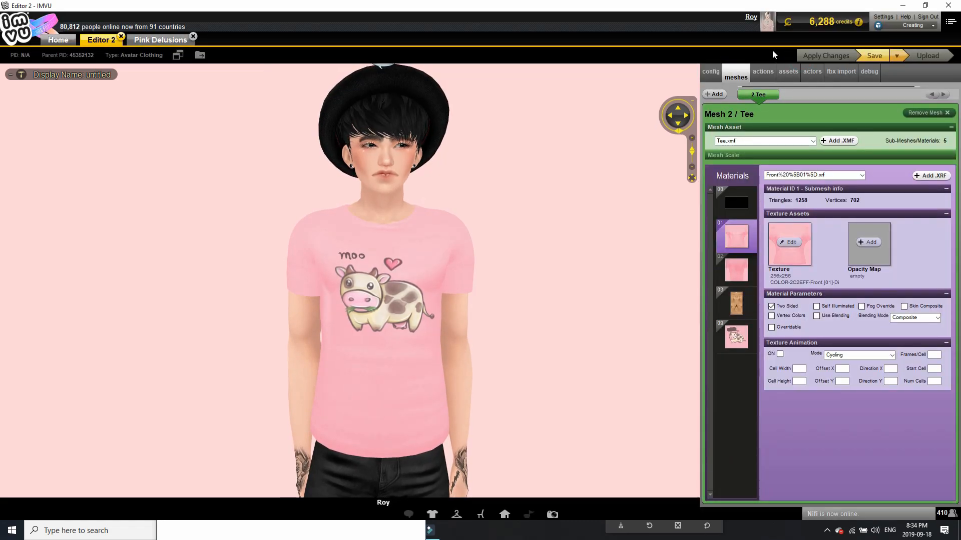
Re-export the pinkfront image from GIMP, then load it as the Front material's texture in IMVU and apply the changes
{"action": "key", "text": "alt+Tab"}
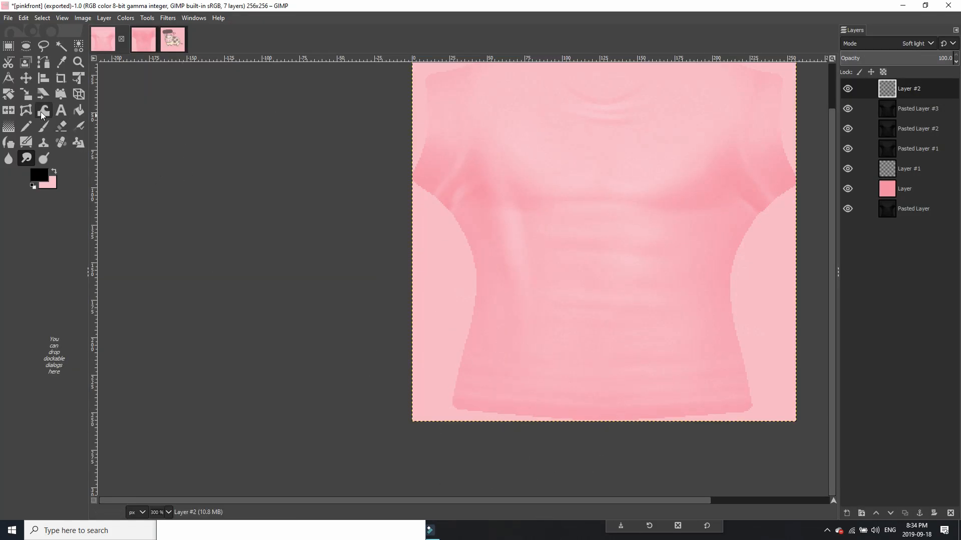
{"action": "key", "text": "ctrl+e"}
{"action": "key", "text": "alt+Tab"}
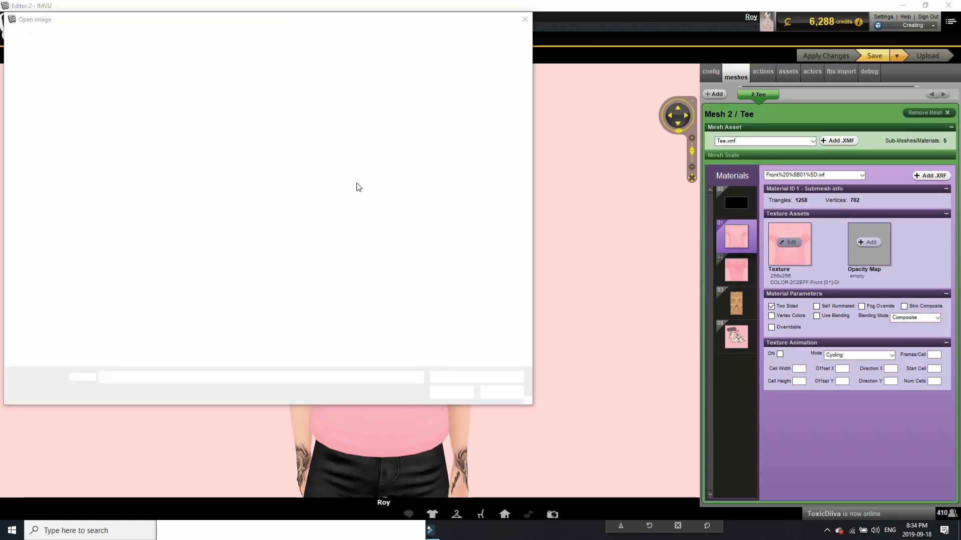
{"action": "double_click", "coordinate": [289, 88]}
{"action": "left_click", "coordinate": [804, 56]}
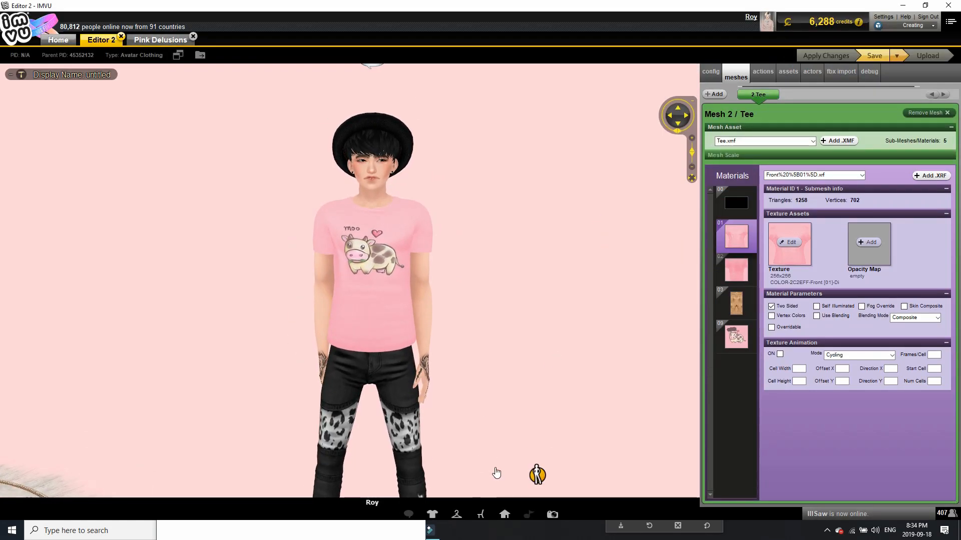
Back in GIMP, blend the fold into the fabric beneath the chest with the Smudge tool at size 40
{"action": "key", "text": "alt+Tab"}
{"action": "left_click", "coordinate": [535, 218]}
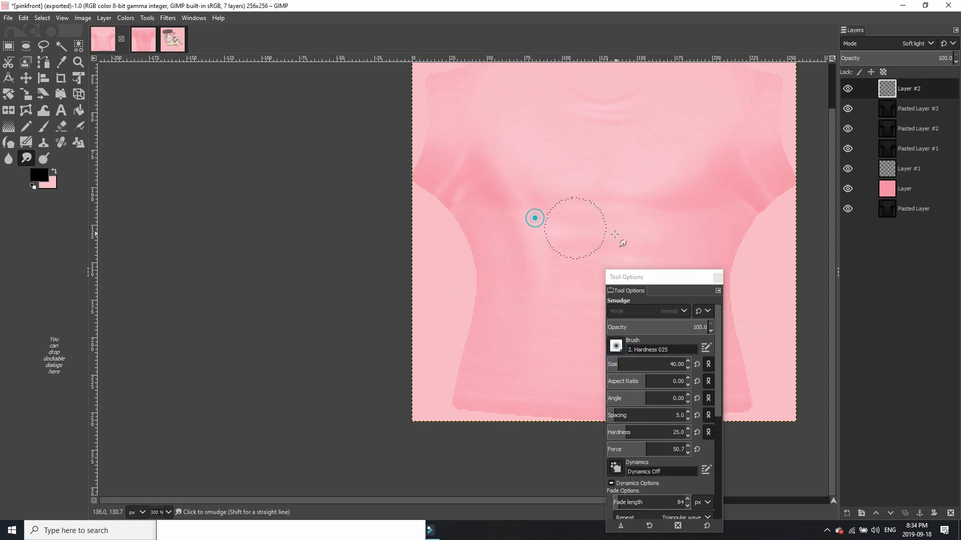
{"action": "left_click_drag", "start_coordinate": [548, 253], "coordinate": [460, 204]}
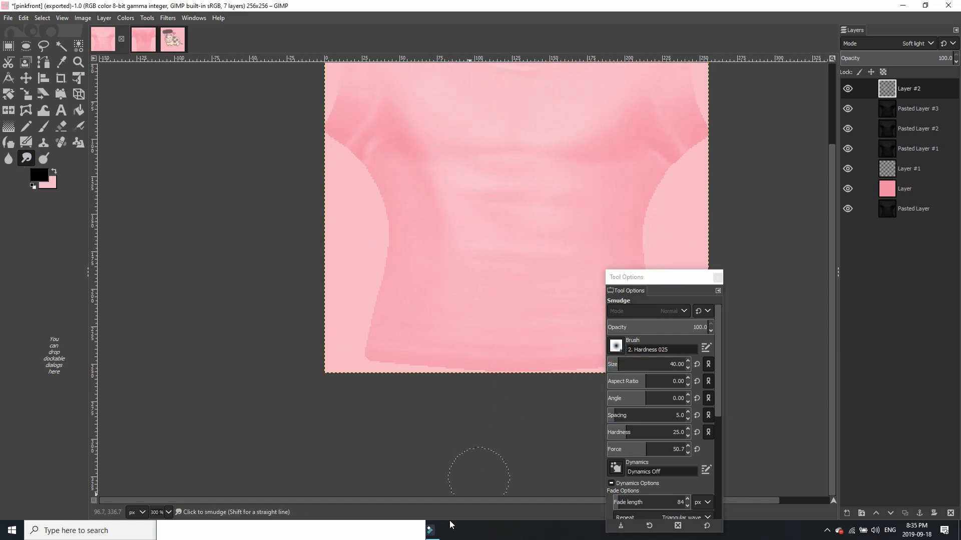
In IMVU, load the updated front image for the Front material, apply the changes, and inspect the shirt up close
{"action": "key", "text": "alt+Tab"}
{"action": "left_click", "coordinate": [783, 241]}
{"action": "double_click", "coordinate": [285, 92]}
{"action": "left_click", "coordinate": [826, 56]}
{"action": "scroll", "coordinate": [505, 281], "scroll_direction": "up", "scroll_amount": 3}
{"action": "left_click_drag", "start_coordinate": [506, 282], "coordinate": [485, 242]}
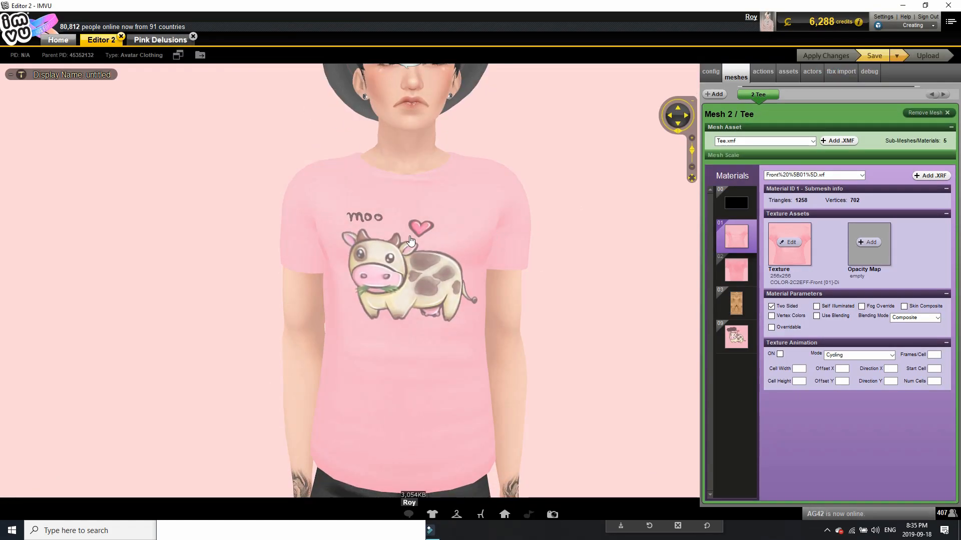
Back in GIMP's pinkfront image, add another transparent 256 x 256 layer on top and set the foreground colour to white
{"action": "key", "text": "alt+Tab"}
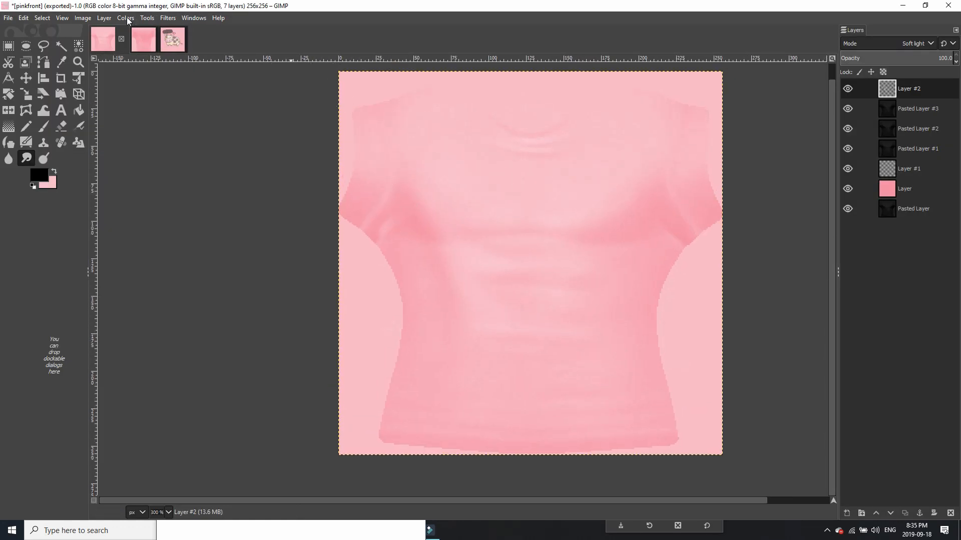
{"action": "left_click", "coordinate": [104, 18]}
{"action": "left_click", "coordinate": [120, 29]}
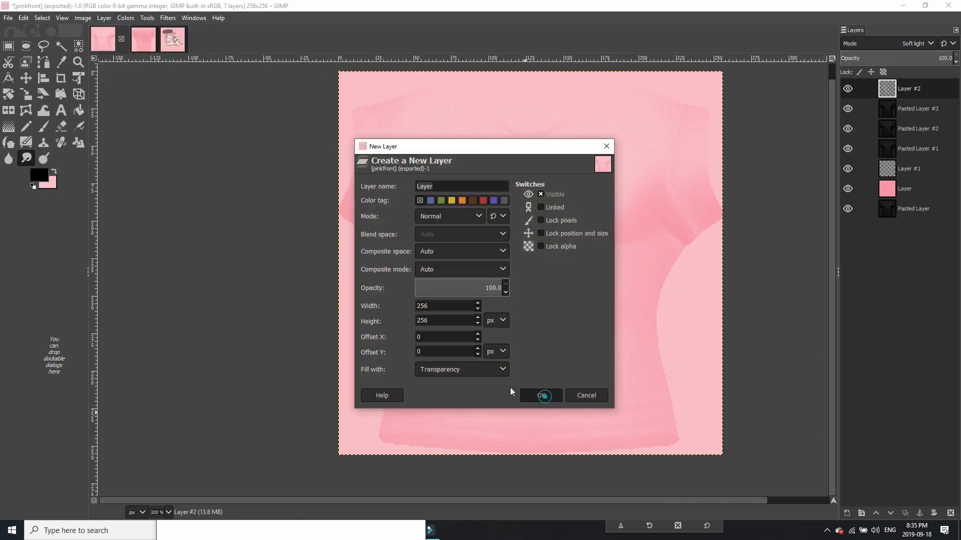
{"action": "left_click", "coordinate": [542, 396]}
{"action": "left_click", "coordinate": [43, 179]}
{"action": "left_click_drag", "start_coordinate": [614, 311], "coordinate": [607, 245]}
{"action": "left_click", "coordinate": [729, 410]}
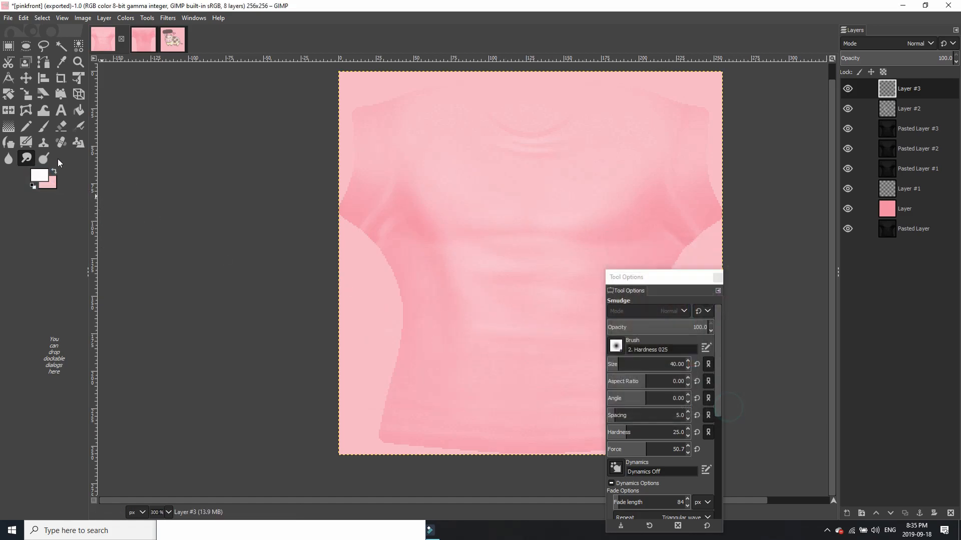
Paint two narrow white strokes at the left sleeve seam with size 88 and aspect ratio -4, and curve them with Warp Transform
{"action": "left_click", "coordinate": [42, 129]}
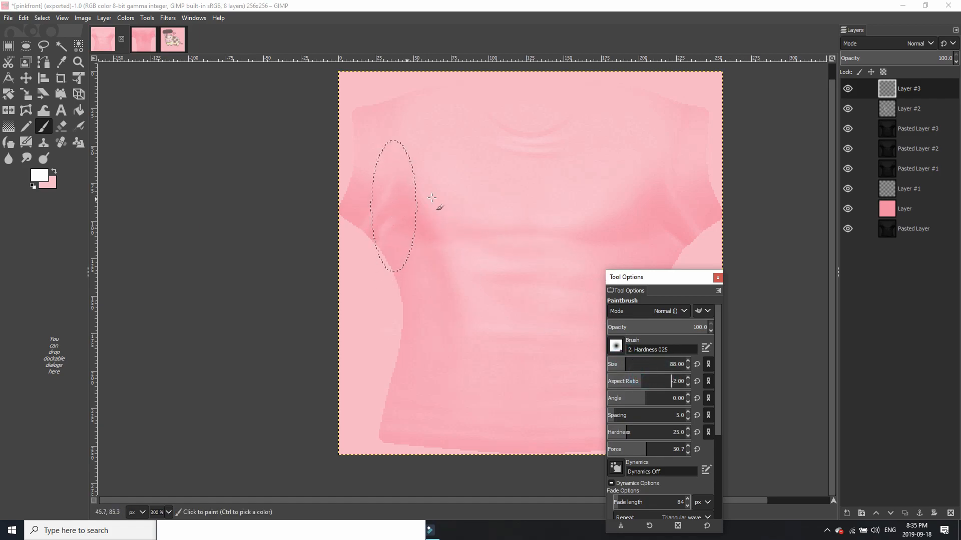
{"action": "left_click", "coordinate": [390, 167]}
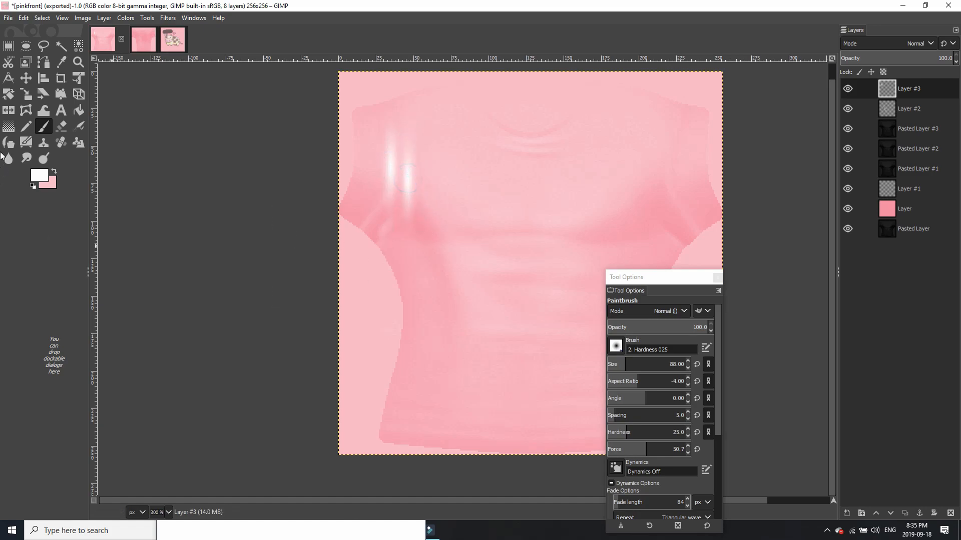
{"action": "left_click", "coordinate": [43, 111]}
{"action": "left_click", "coordinate": [621, 323]}
{"action": "mouse_move", "coordinate": [429, 246]}
{"action": "left_mouse_down"}
{"action": "mouse_move", "coordinate": [374, 235]}
{"action": "mouse_move", "coordinate": [390, 226]}
{"action": "mouse_move", "coordinate": [356, 217]}
{"action": "left_mouse_up"}
{"action": "left_click_drag", "start_coordinate": [411, 116], "coordinate": [391, 125]}
{"action": "left_click_drag", "start_coordinate": [366, 184], "coordinate": [371, 204]}
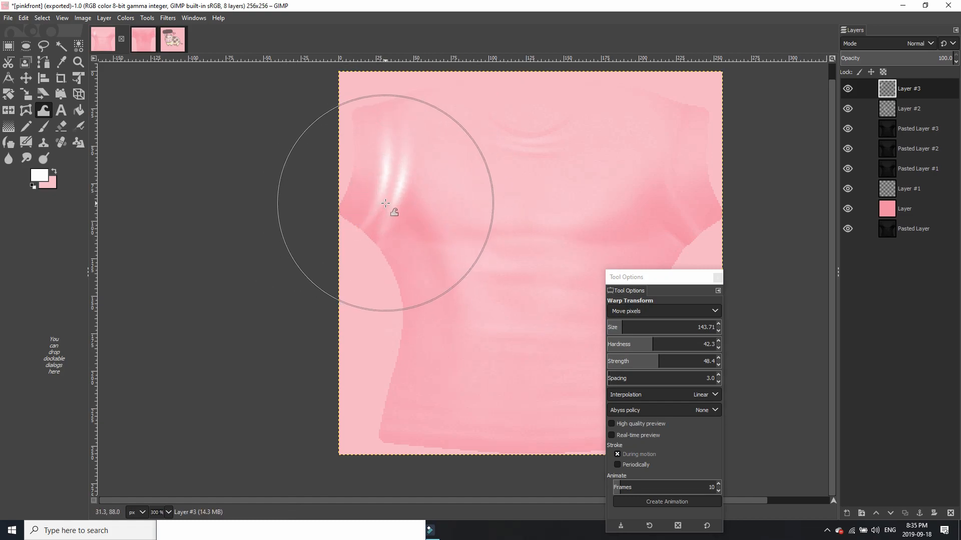
Duplicate the layer with the white sleeve strokes and flip the copy horizontally onto the right sleeve
{"action": "key", "text": "ctrl+shift+d"}
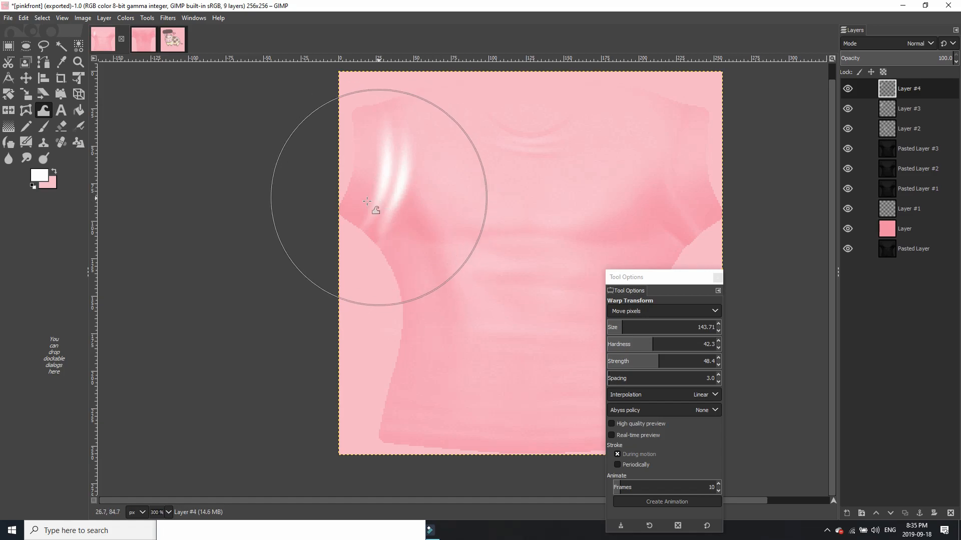
{"action": "left_click", "coordinate": [15, 111]}
{"action": "left_click", "coordinate": [553, 181]}
Warp the mirrored strokes' upper ends inward so they slant from the right armpit towards the collar
{"action": "left_click", "coordinate": [44, 111]}
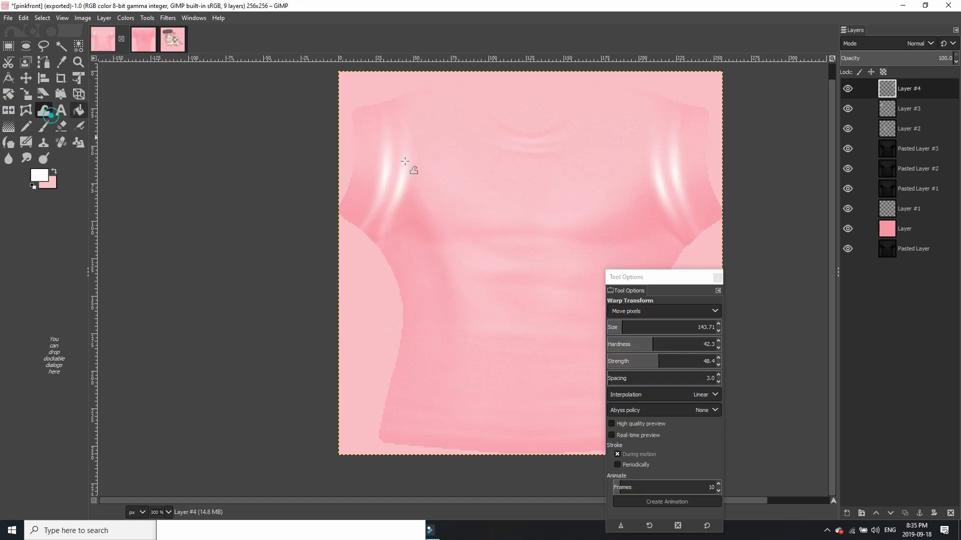
{"action": "left_click_drag", "start_coordinate": [624, 154], "coordinate": [570, 156]}
{"action": "left_click_drag", "start_coordinate": [618, 132], "coordinate": [567, 120]}
{"action": "mouse_move", "coordinate": [636, 99]}
{"action": "left_mouse_down"}
{"action": "mouse_move", "coordinate": [592, 105]}
{"action": "mouse_move", "coordinate": [632, 132]}
{"action": "mouse_move", "coordinate": [640, 170]}
{"action": "mouse_move", "coordinate": [695, 249]}
{"action": "mouse_move", "coordinate": [633, 175]}
{"action": "mouse_move", "coordinate": [670, 126]}
{"action": "mouse_move", "coordinate": [625, 128]}
{"action": "mouse_move", "coordinate": [578, 107]}
{"action": "mouse_move", "coordinate": [616, 118]}
{"action": "mouse_move", "coordinate": [590, 101]}
{"action": "left_mouse_up"}
{"action": "key", "text": "Return"}
Merge the two white sleeve-stroke layers into one, and invert the colours of a duplicate of it
{"action": "right_click", "coordinate": [910, 85]}
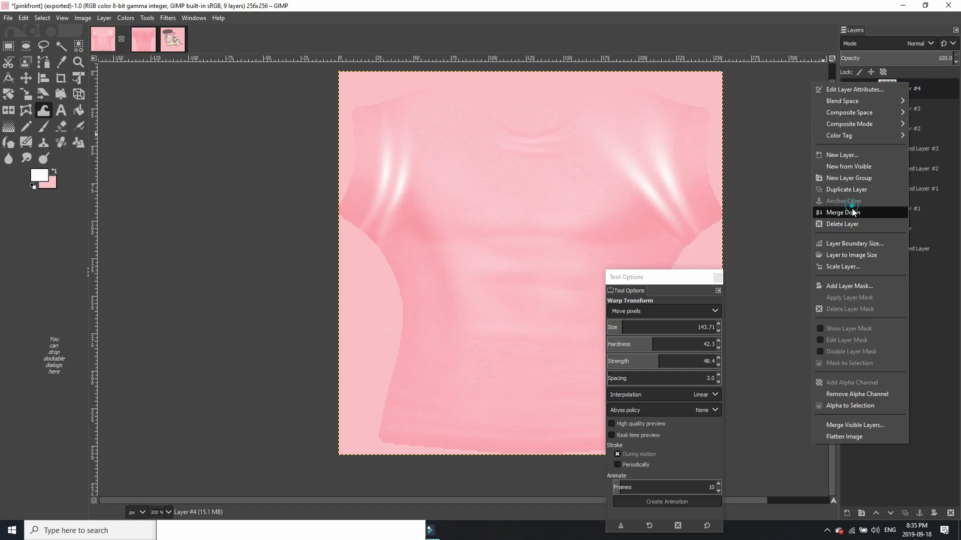
{"action": "left_click", "coordinate": [852, 211]}
{"action": "left_click", "coordinate": [104, 18]}
{"action": "left_click", "coordinate": [126, 18]}
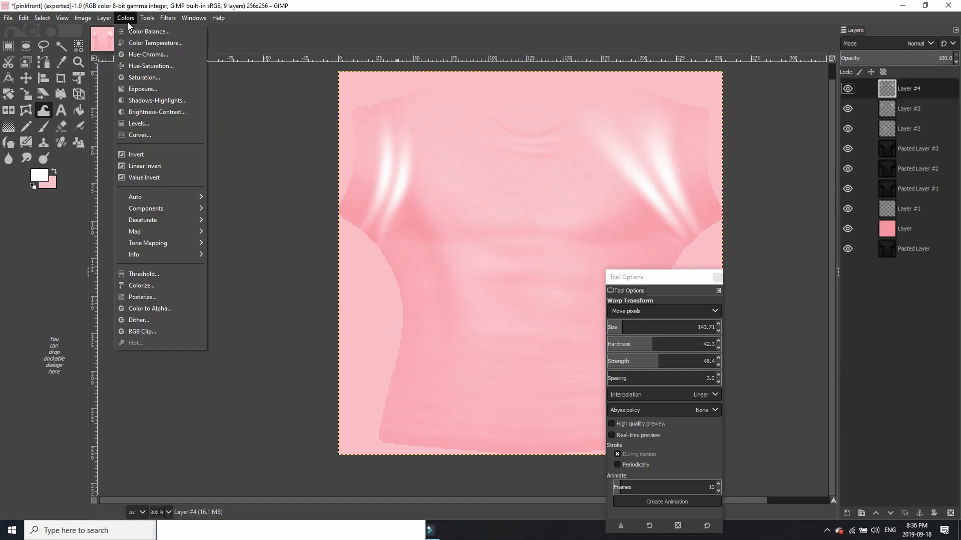
{"action": "left_click", "coordinate": [136, 155]}
Offset the black stroke copy slightly down and right of the white strokes, and warp its right-sleeve strokes with Warp Transform
{"action": "key", "text": "m"}
{"action": "left_click_drag", "start_coordinate": [526, 168], "coordinate": [514, 174]}
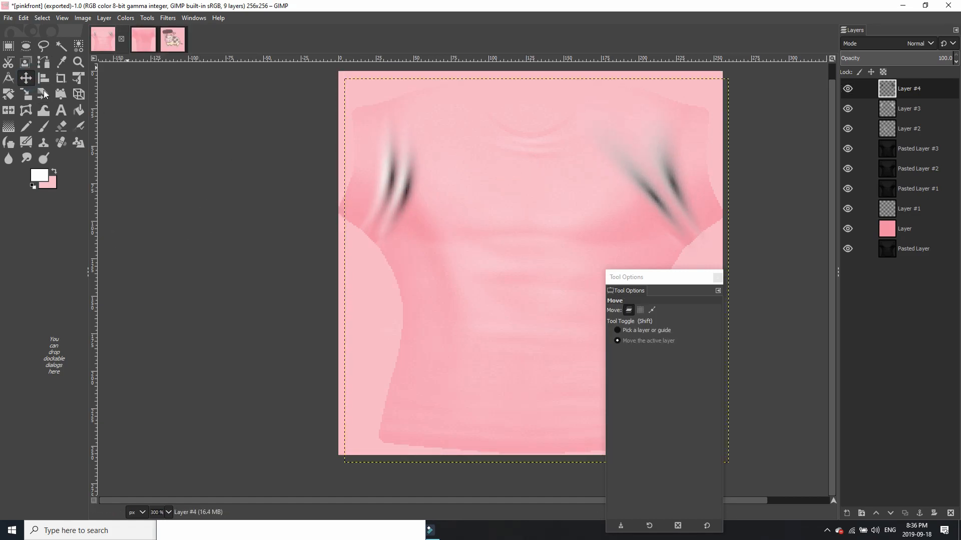
{"action": "left_click", "coordinate": [46, 111]}
{"action": "left_click_drag", "start_coordinate": [642, 199], "coordinate": [630, 211]}
{"action": "left_click_drag", "start_coordinate": [676, 128], "coordinate": [656, 136]}
{"action": "right_click", "coordinate": [880, 80]}
{"action": "left_click", "coordinate": [696, 140]}
{"action": "left_click", "coordinate": [848, 89]}
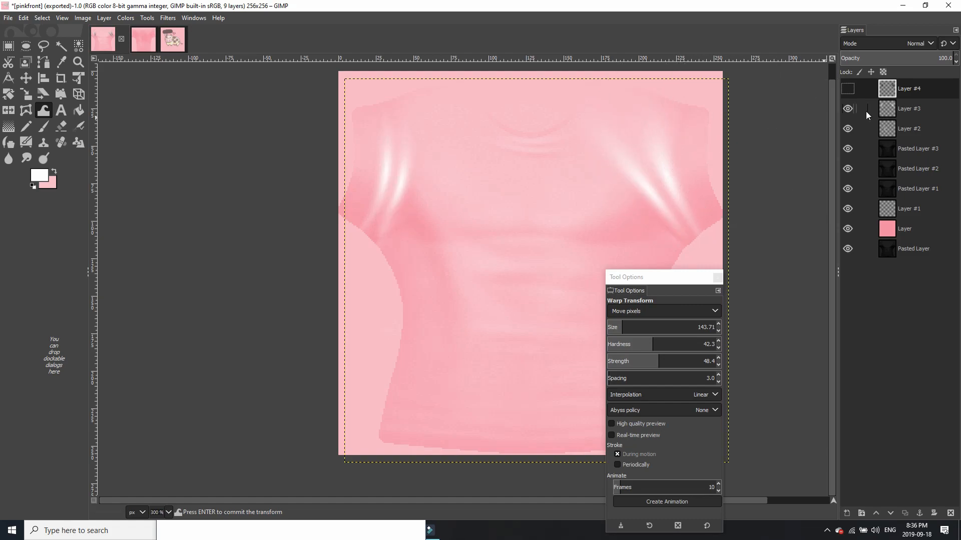
{"action": "left_click", "coordinate": [848, 89]}
{"action": "right_click", "coordinate": [901, 89]}
{"action": "left_click", "coordinate": [845, 217]}
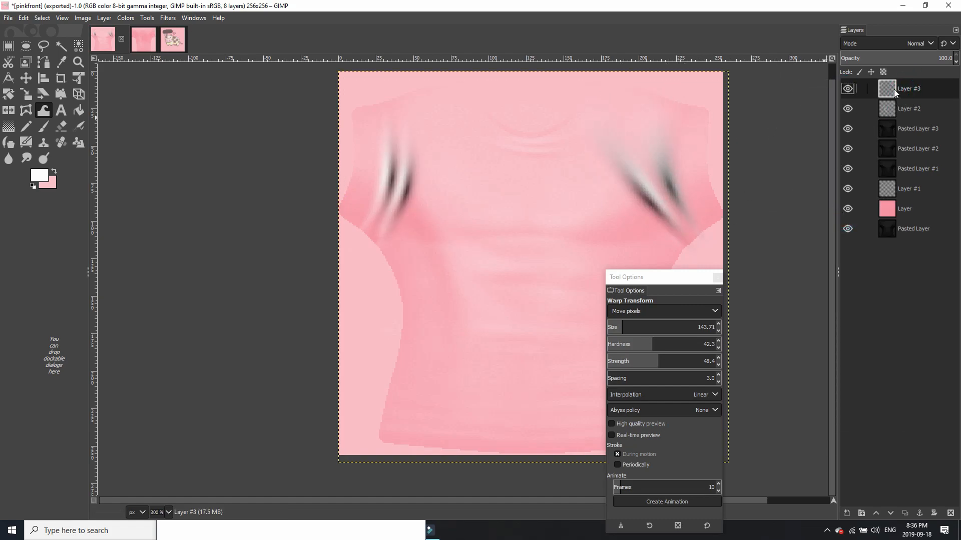
{"action": "key", "text": "ctrl+z"}
Warp the right sleeve's black strokes slightly further inward and merge their layer down into the white strokes' layer
{"action": "left_click_drag", "start_coordinate": [718, 130], "coordinate": [699, 146]}
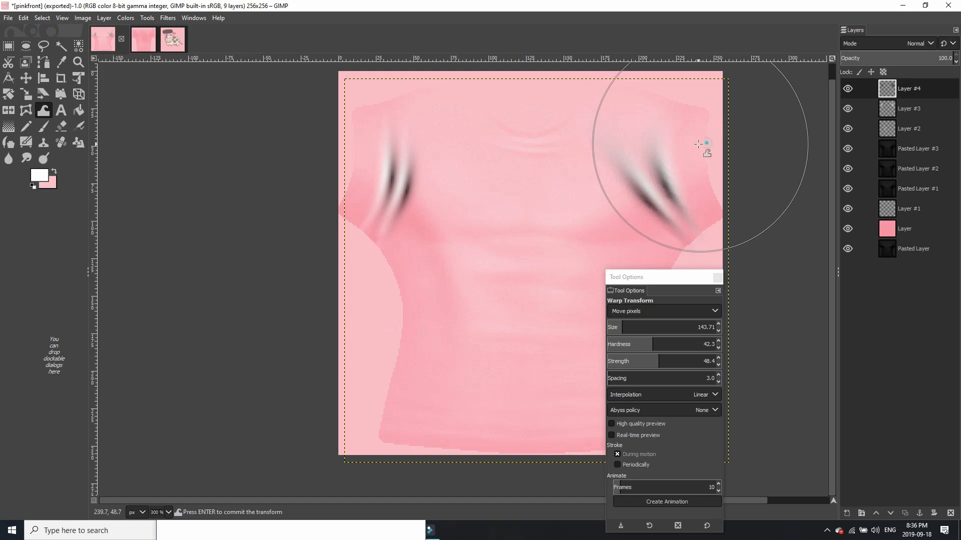
{"action": "right_click", "coordinate": [896, 83]}
{"action": "left_click", "coordinate": [835, 215]}
Set the merged sleeve-fold layer to Soft light and sharpen it with Unsharp Mask at an amount of about 3.1
{"action": "left_click", "coordinate": [916, 44]}
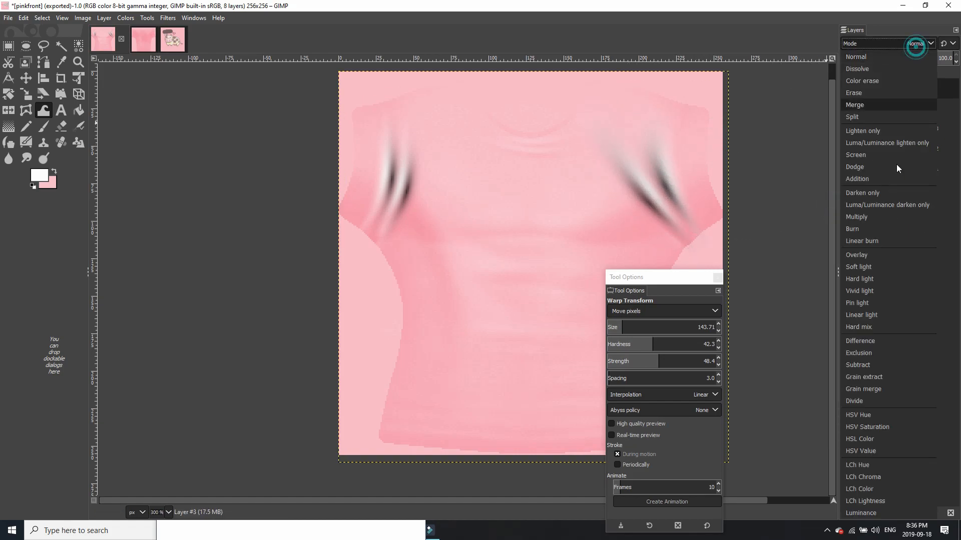
{"action": "left_click", "coordinate": [869, 267]}
{"action": "left_click", "coordinate": [168, 17]}
{"action": "left_click", "coordinate": [189, 94]}
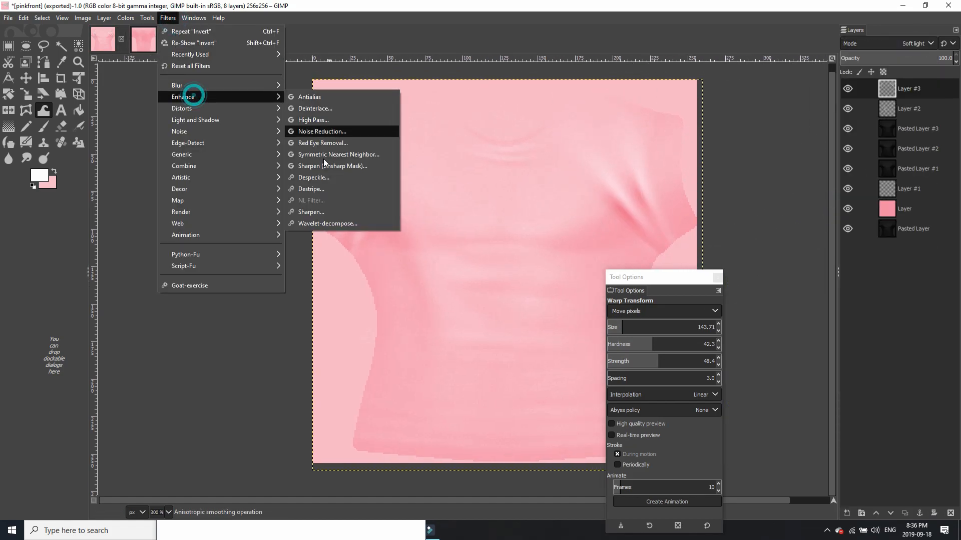
{"action": "left_click", "coordinate": [332, 166]}
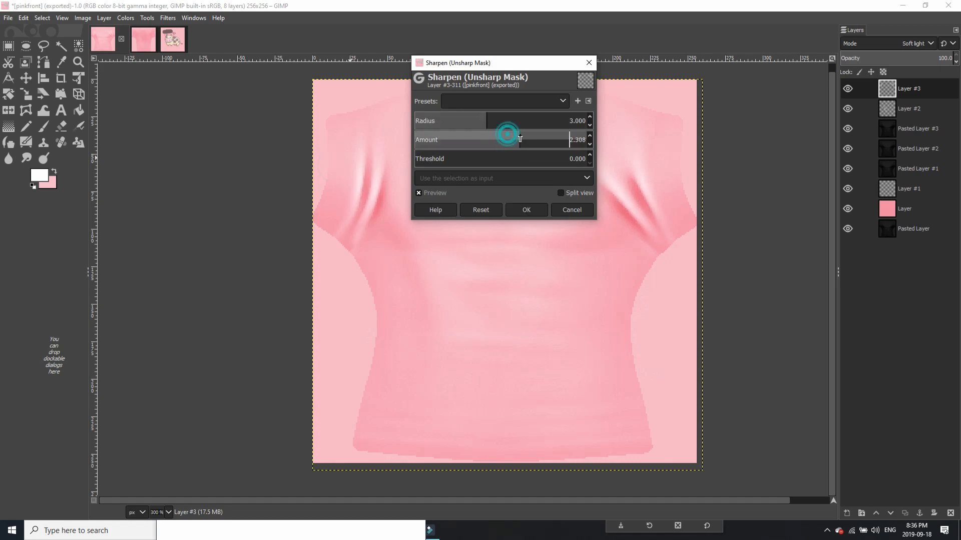
{"action": "left_click_drag", "start_coordinate": [534, 137], "coordinate": [531, 137]}
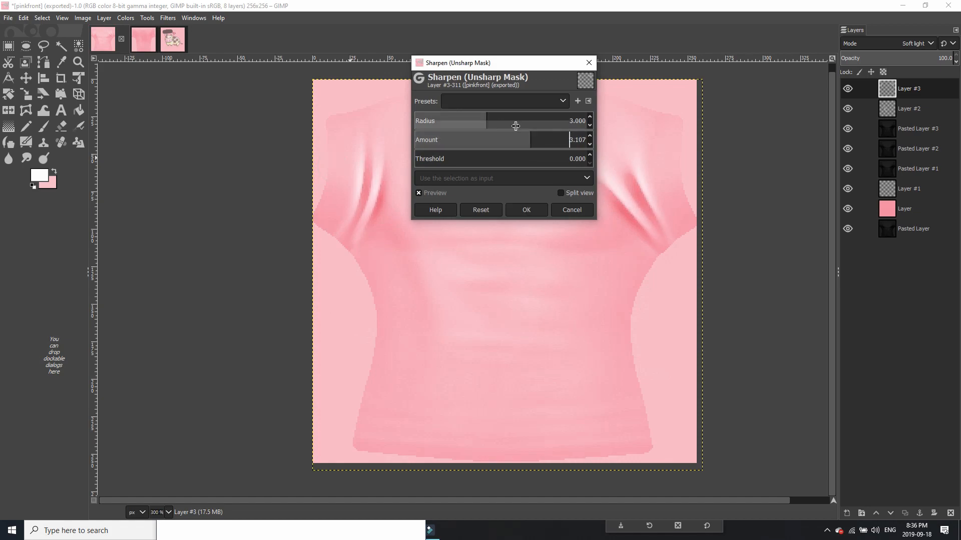
{"action": "left_click", "coordinate": [478, 116]}
{"action": "left_click", "coordinate": [526, 207]}
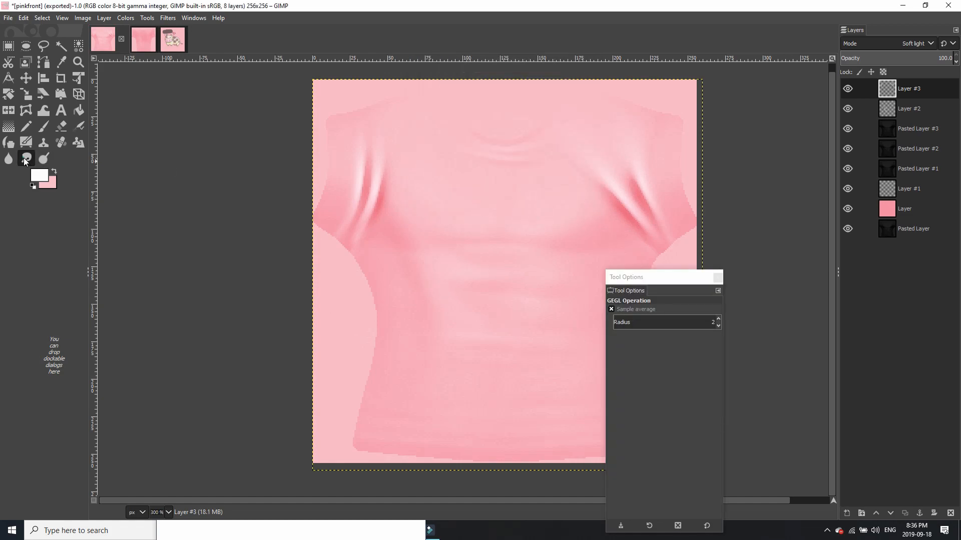
Smudge the fold strokes on both sleeves, starting with brush size 18, and soften them with a size 176 eraser
{"action": "left_click", "coordinate": [25, 159]}
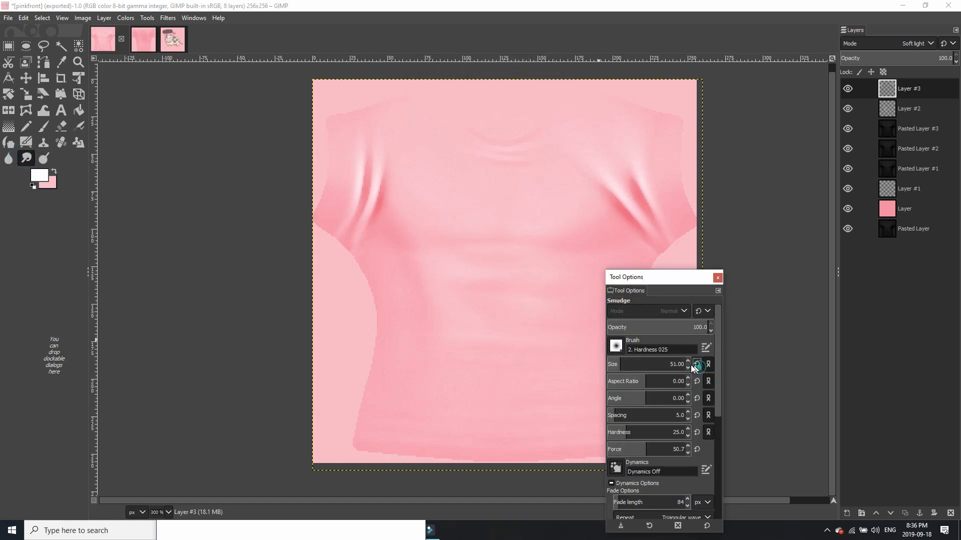
{"action": "scroll", "coordinate": [643, 223], "scroll_direction": "up", "scroll_amount": 2}
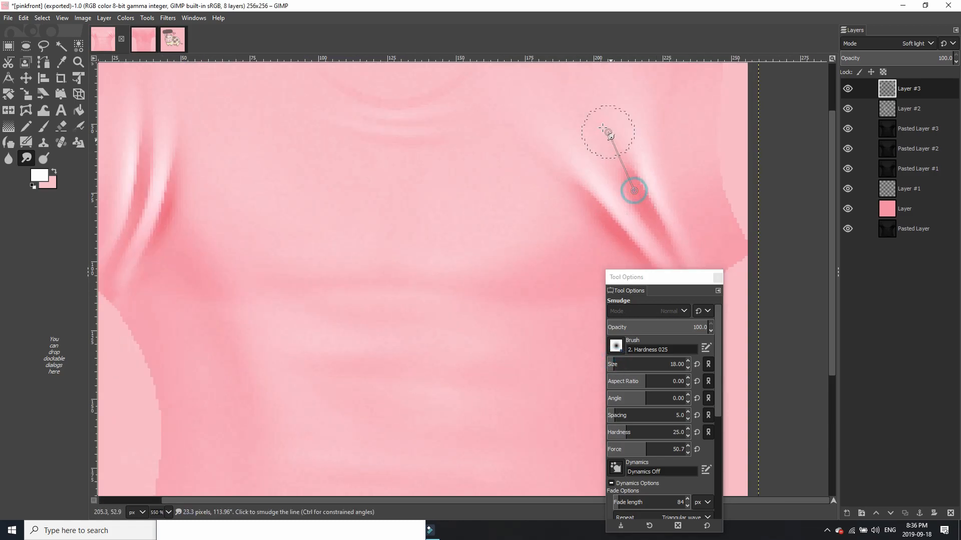
{"action": "left_click_drag", "start_coordinate": [158, 215], "coordinate": [310, 303]}
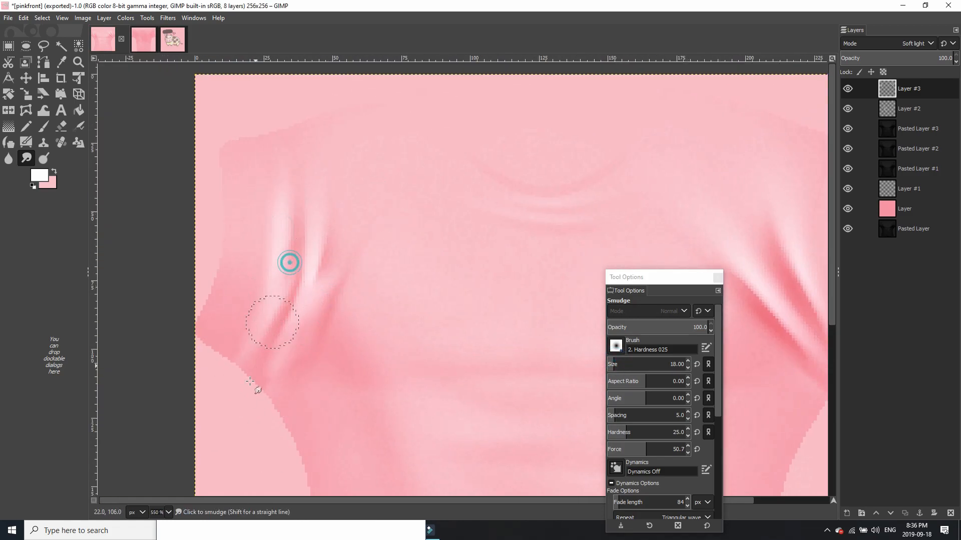
{"action": "scroll", "coordinate": [286, 306], "scroll_direction": "down", "scroll_amount": 1}
{"action": "scroll", "coordinate": [330, 249], "scroll_direction": "up", "scroll_amount": 2}
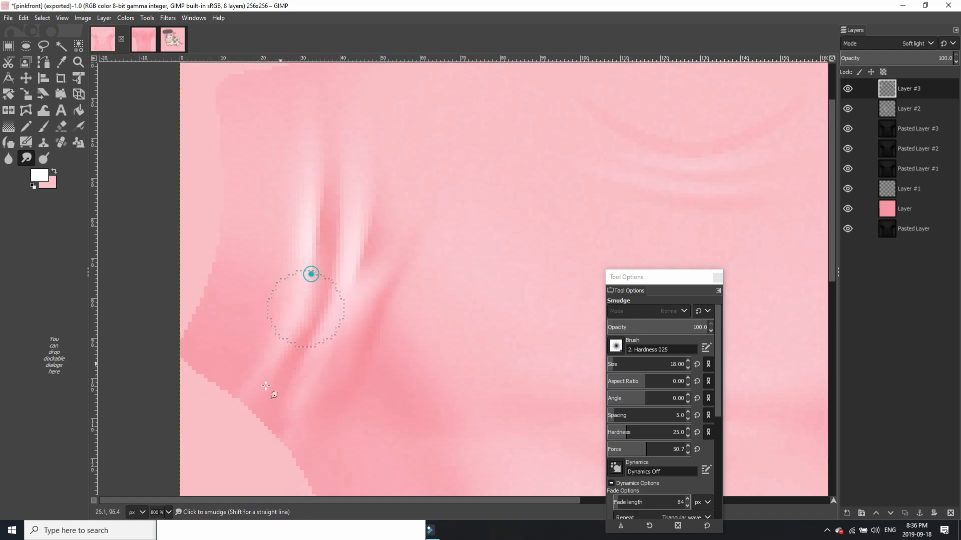
{"action": "left_click", "coordinate": [635, 360]}
{"action": "left_click", "coordinate": [304, 390]}
{"action": "scroll", "coordinate": [435, 351], "scroll_direction": "down", "scroll_amount": 2}
{"action": "mouse_move", "coordinate": [435, 351]}
{"action": "left_mouse_down"}
{"action": "mouse_move", "coordinate": [197, 293]}
{"action": "mouse_move", "coordinate": [178, 300]}
{"action": "left_mouse_up"}
{"action": "left_click", "coordinate": [396, 170]}
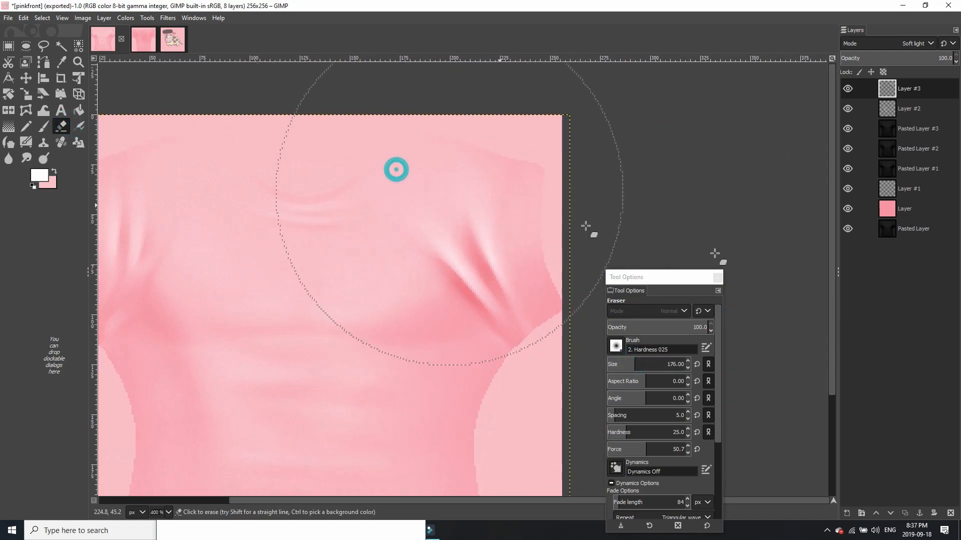
Lower the sleeve-fold layer's opacity to 26.5 and export the image as pinkfront.jpg
{"action": "left_click_drag", "start_coordinate": [881, 57], "coordinate": [870, 58]}
{"action": "scroll", "coordinate": [673, 125], "scroll_direction": "down", "scroll_amount": 2}
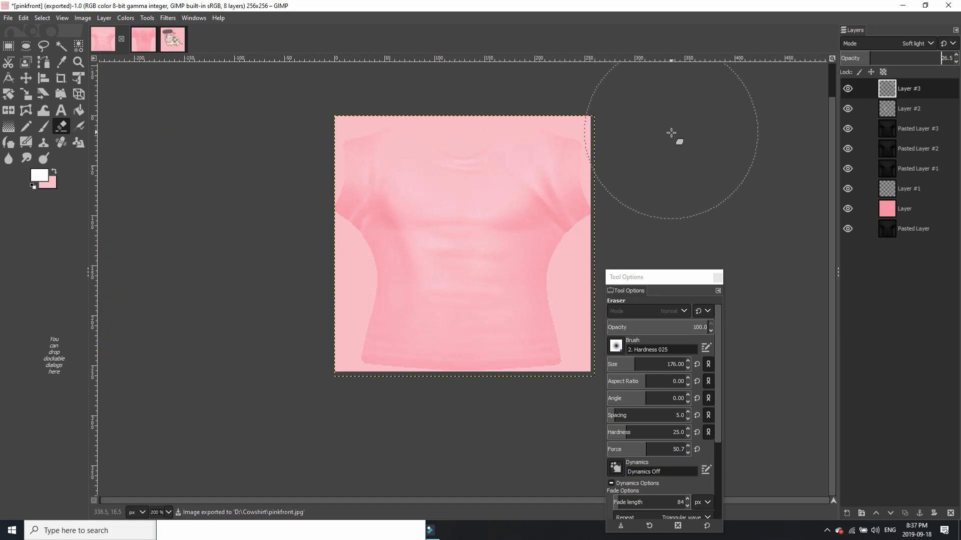
Switch to the IMVU editor and view the shirt on the avatar from farther away
{"action": "key", "text": "alt+Tab"}
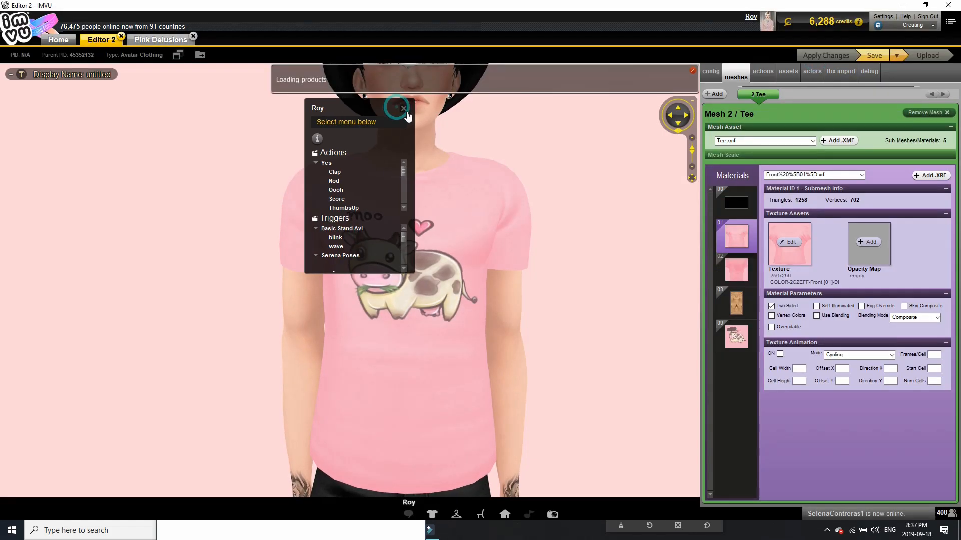
{"action": "scroll", "coordinate": [596, 205], "scroll_direction": "down", "scroll_amount": 3}
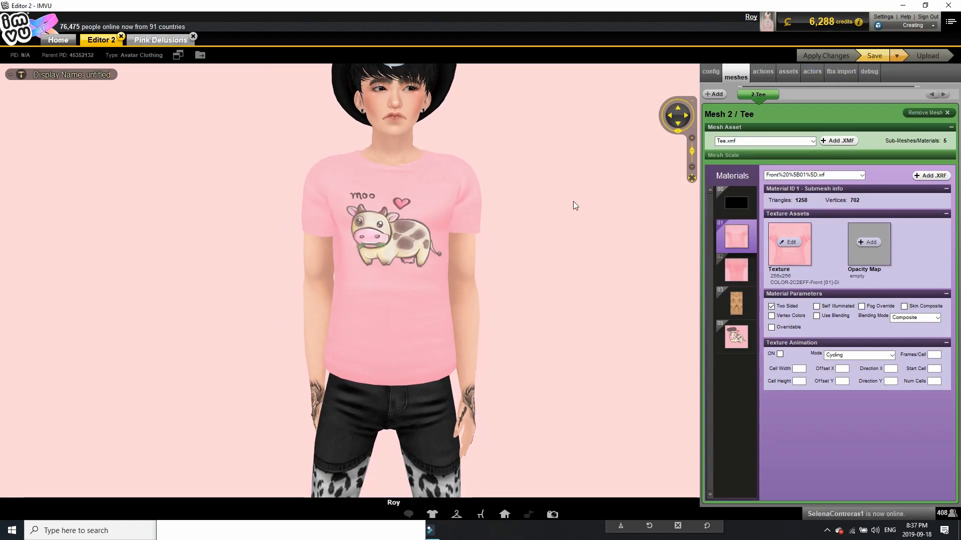
Back in GIMP, paint white across both shoulders on a new transparent pinkfront layer with brush size 176, blended as Soft light
{"action": "key", "text": "alt+Tab"}
{"action": "left_click", "coordinate": [104, 18]}
{"action": "left_click", "coordinate": [104, 29]}
{"action": "left_click", "coordinate": [534, 393]}
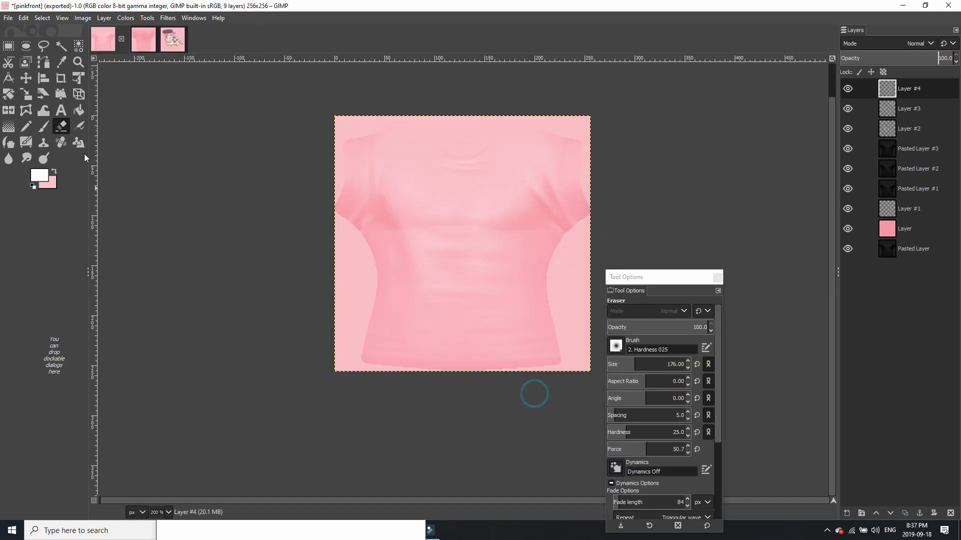
{"action": "left_click", "coordinate": [43, 126]}
{"action": "left_click_drag", "start_coordinate": [349, 107], "coordinate": [396, 98]}
{"action": "left_click_drag", "start_coordinate": [513, 99], "coordinate": [570, 105]}
{"action": "left_click", "coordinate": [921, 45]}
{"action": "left_click", "coordinate": [859, 267]}
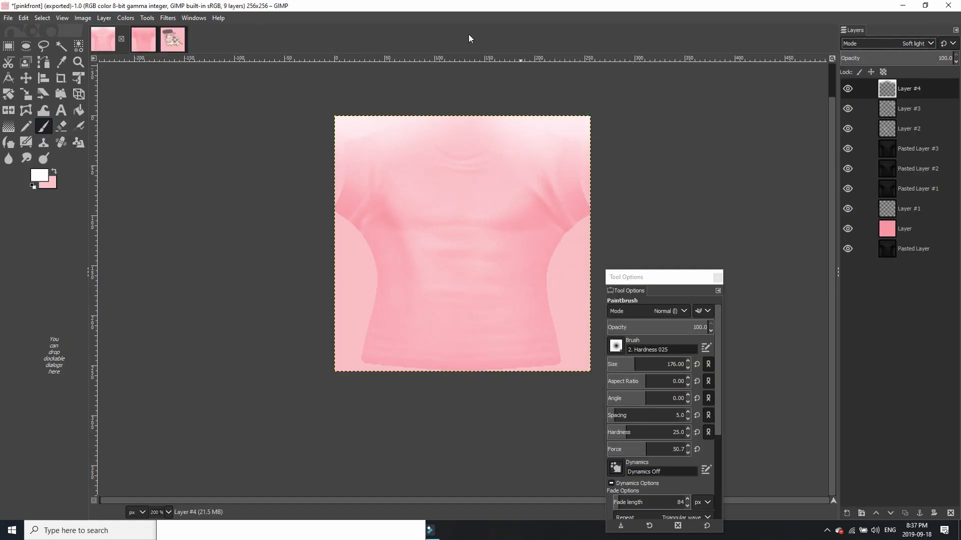
In the pinkback image, paint white across the shoulders on a new transparent layer and set it to Soft light
{"action": "left_click", "coordinate": [143, 39]}
{"action": "left_click", "coordinate": [104, 18]}
{"action": "left_click", "coordinate": [105, 29]}
{"action": "left_click", "coordinate": [534, 393]}
{"action": "scroll", "coordinate": [495, 257], "scroll_direction": "up", "scroll_amount": 3}
{"action": "mouse_move", "coordinate": [295, 150]}
{"action": "left_mouse_down"}
{"action": "mouse_move", "coordinate": [172, 163]}
{"action": "mouse_move", "coordinate": [428, 168]}
{"action": "left_mouse_up"}
{"action": "left_click", "coordinate": [922, 44]}
{"action": "left_click", "coordinate": [888, 271]}
{"action": "scroll", "coordinate": [417, 322], "scroll_direction": "down", "scroll_amount": 2}
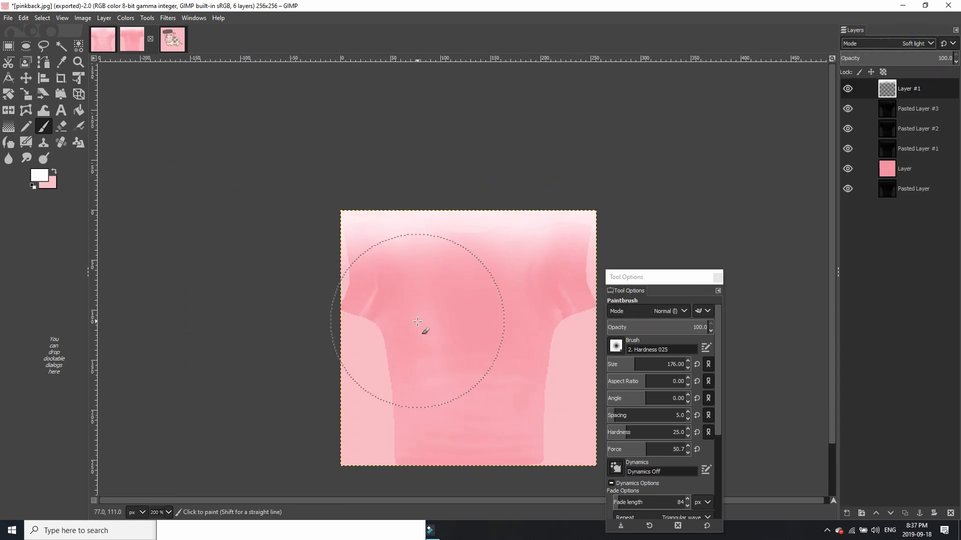
On another new pinkback layer, paint a diagonal white stroke mid-back and a black stroke to its left with a smaller brush
{"action": "left_click", "coordinate": [104, 18]}
{"action": "left_click", "coordinate": [105, 29]}
{"action": "left_click", "coordinate": [534, 394]}
{"action": "left_click", "coordinate": [620, 362]}
{"action": "left_click_drag", "start_coordinate": [453, 298], "coordinate": [486, 349]}
{"action": "left_click", "coordinate": [39, 176]}
{"action": "left_click_drag", "start_coordinate": [654, 332], "coordinate": [660, 370]}
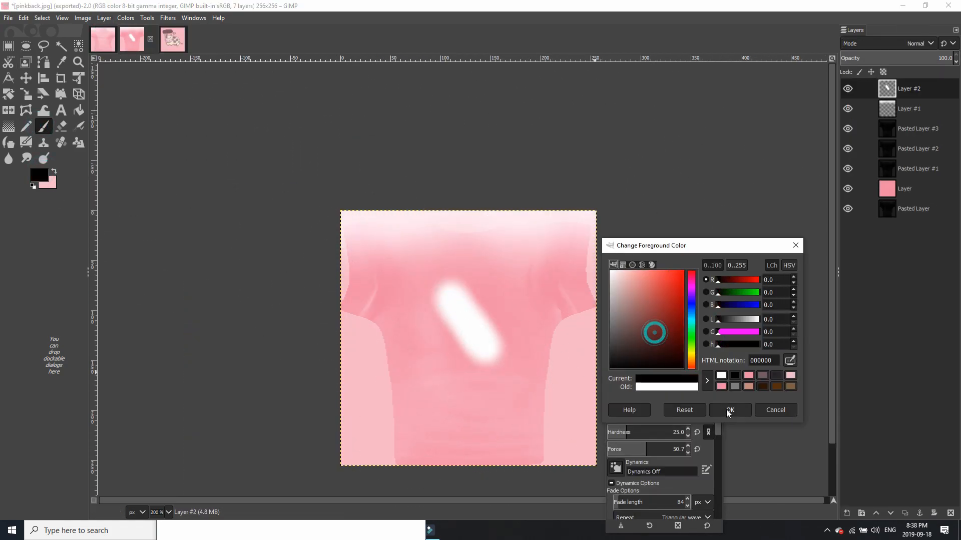
{"action": "left_click", "coordinate": [729, 411]}
{"action": "left_click_drag", "start_coordinate": [440, 311], "coordinate": [454, 353]}
Smudge the white and black strokes across the back, and blend their layer as Soft light at 42.5 opacity
{"action": "left_click", "coordinate": [26, 158]}
{"action": "left_click", "coordinate": [636, 362]}
{"action": "mouse_move", "coordinate": [471, 320]}
{"action": "left_mouse_down"}
{"action": "mouse_move", "coordinate": [444, 367]}
{"action": "mouse_move", "coordinate": [407, 266]}
{"action": "mouse_move", "coordinate": [414, 355]}
{"action": "mouse_move", "coordinate": [502, 302]}
{"action": "mouse_move", "coordinate": [544, 242]}
{"action": "left_mouse_up"}
{"action": "key", "text": "backslash"}
{"action": "left_click", "coordinate": [915, 43]}
{"action": "left_click", "coordinate": [849, 231]}
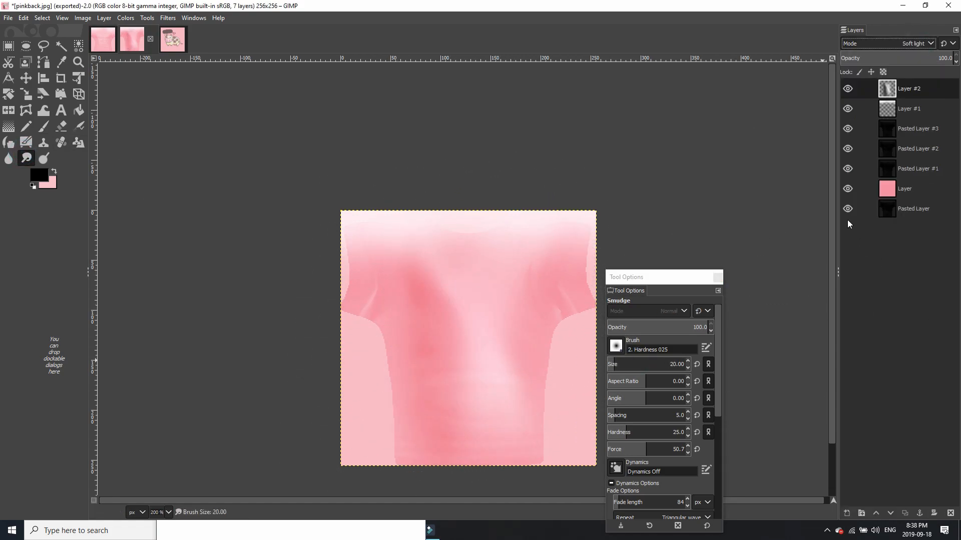
{"action": "left_click_drag", "start_coordinate": [854, 56], "coordinate": [881, 69]}
Add a transparent 256 x 256 layer, paint narrow black fold strokes on the lower left back, and smudge them
{"action": "left_click", "coordinate": [104, 18]}
{"action": "left_click", "coordinate": [120, 30]}
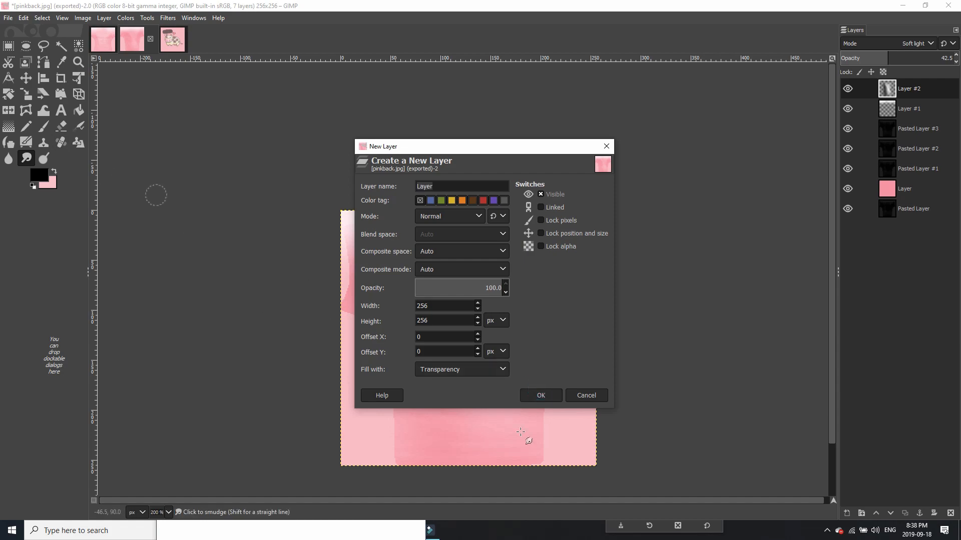
{"action": "key", "text": "Return"}
{"action": "key", "text": "p"}
{"action": "left_click_drag", "start_coordinate": [437, 320], "coordinate": [478, 408]}
{"action": "key", "text": "s"}
{"action": "left_click", "coordinate": [637, 365]}
{"action": "left_click", "coordinate": [616, 365]}
{"action": "left_click", "coordinate": [621, 365]}
{"action": "left_click_drag", "start_coordinate": [456, 351], "coordinate": [482, 410]}
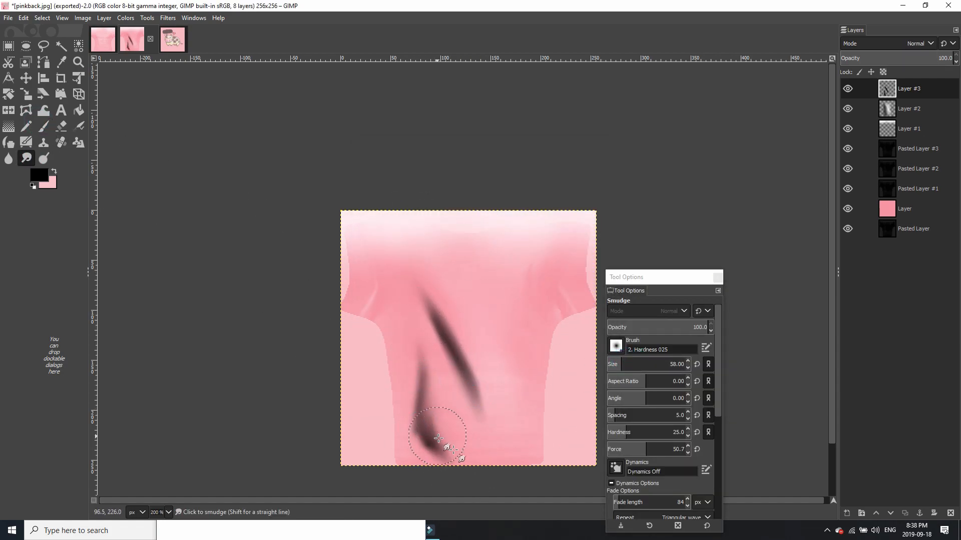
Change the black fold-stroke layer's blending mode and lower its opacity
{"action": "left_click", "coordinate": [920, 43]}
{"action": "left_click", "coordinate": [896, 313]}
{"action": "left_click", "coordinate": [879, 55]}
On another new layer, paint white highlight strokes beside the dark back folds and smudge them
{"action": "left_click", "coordinate": [103, 17]}
{"action": "left_click", "coordinate": [111, 33]}
{"action": "key", "text": "Return"}
{"action": "left_click", "coordinate": [39, 175]}
{"action": "left_click", "coordinate": [733, 375]}
{"action": "left_click", "coordinate": [733, 411]}
{"action": "left_click", "coordinate": [44, 127]}
{"action": "left_click", "coordinate": [615, 366]}
{"action": "left_click_drag", "start_coordinate": [443, 371], "coordinate": [454, 393]}
{"action": "mouse_move", "coordinate": [439, 342]}
{"action": "left_mouse_down"}
{"action": "mouse_move", "coordinate": [451, 401]}
{"action": "mouse_move", "coordinate": [480, 458]}
{"action": "left_mouse_up"}
Set the white fold-highlight layer to Soft light and lower its opacity to about 33
{"action": "left_click", "coordinate": [919, 44]}
{"action": "left_click", "coordinate": [881, 273]}
{"action": "left_click", "coordinate": [878, 59]}
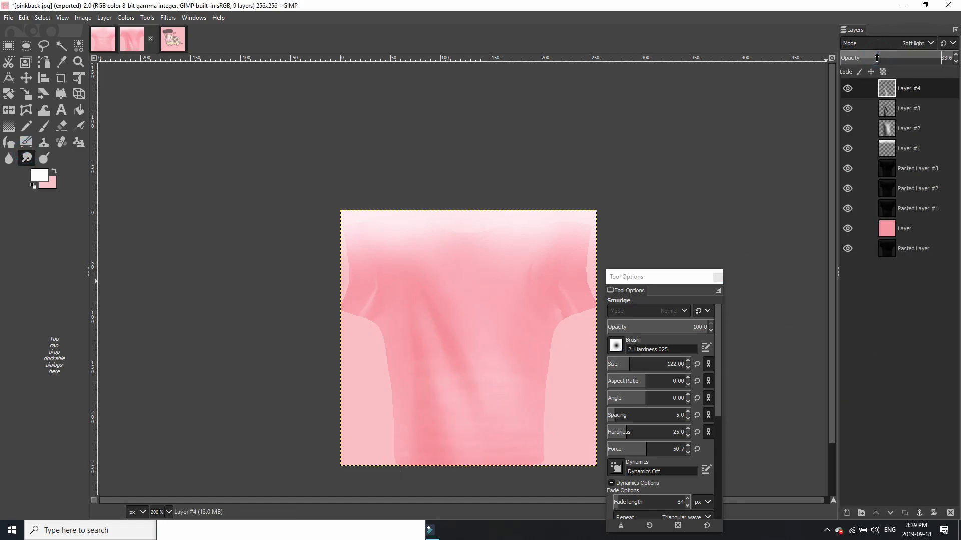
Go through the pasted shading layers and reduce the black fold-stroke layer, Layer #3, to 26.1 opacity
{"action": "left_click", "coordinate": [907, 172]}
{"action": "left_click", "coordinate": [907, 189]}
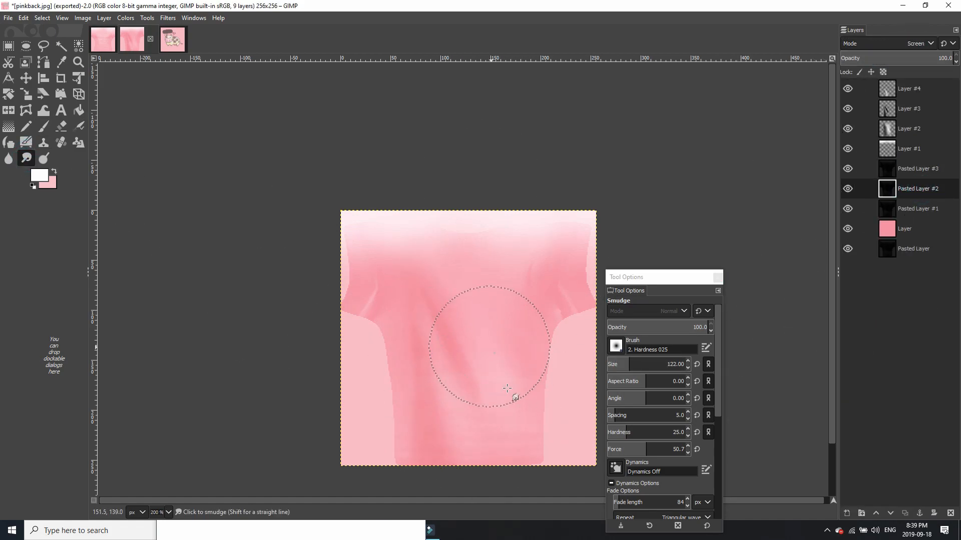
{"action": "left_click", "coordinate": [907, 209]}
{"action": "left_click", "coordinate": [907, 250]}
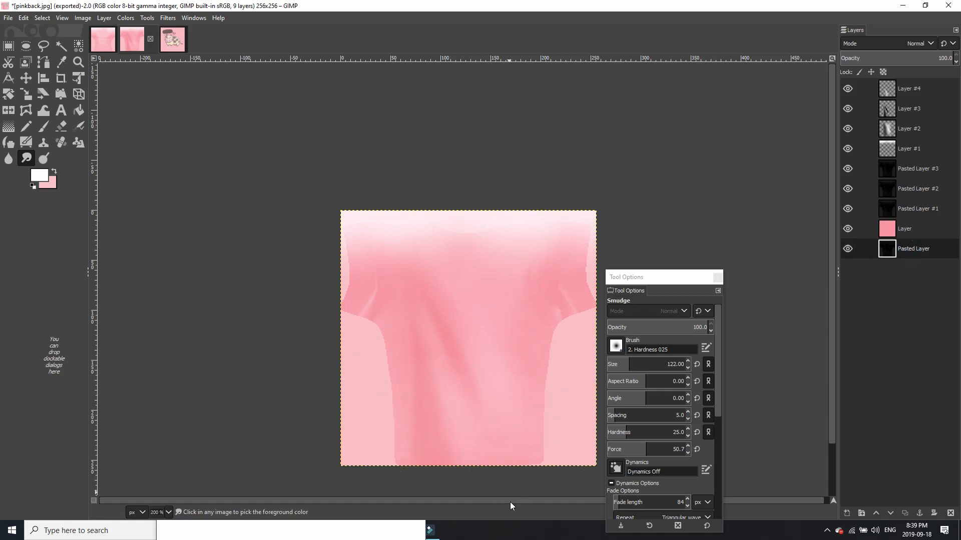
{"action": "left_click", "coordinate": [907, 109]}
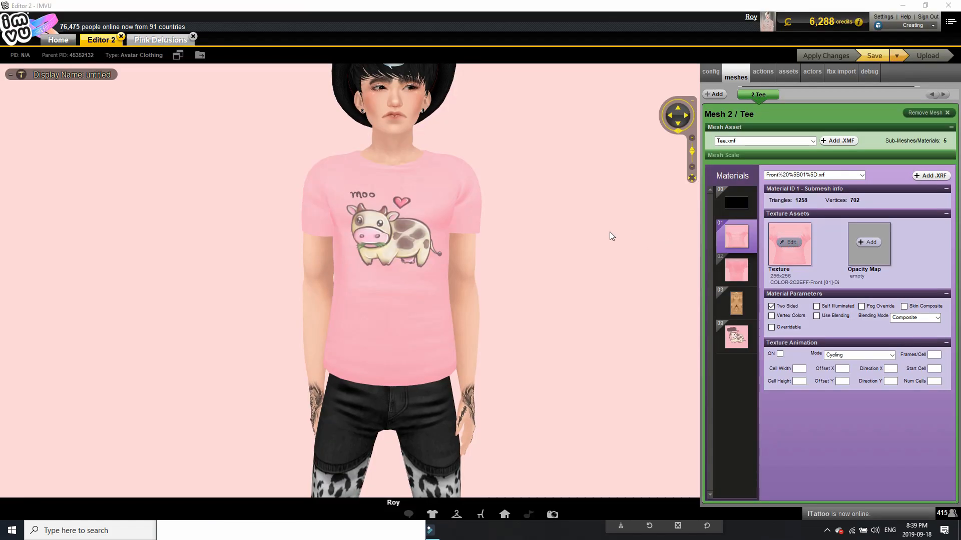
In the IMVU editor, reload the updated textures of the shirt's front and back materials
{"action": "left_click", "coordinate": [788, 243]}
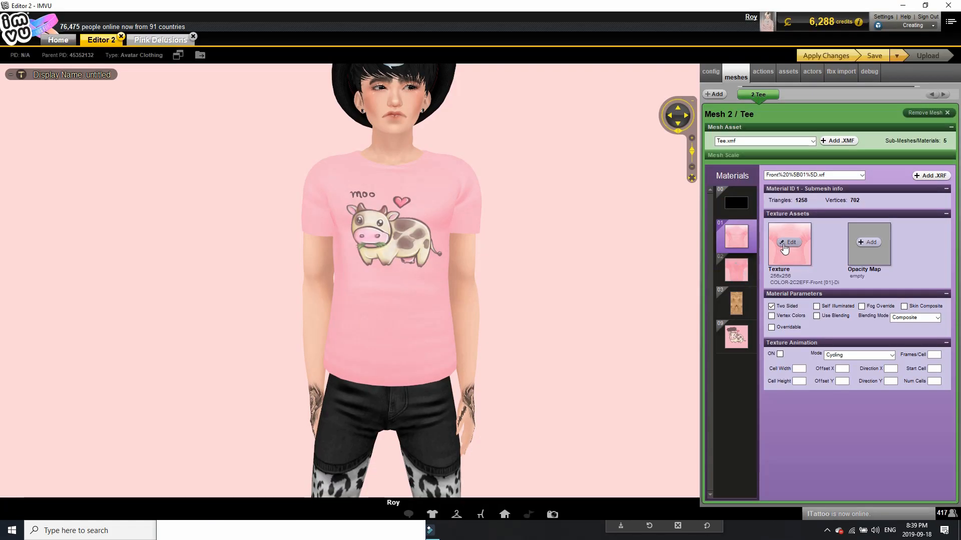
{"action": "left_click", "coordinate": [736, 270]}
{"action": "left_click", "coordinate": [788, 243]}
{"action": "key", "text": "Escape"}
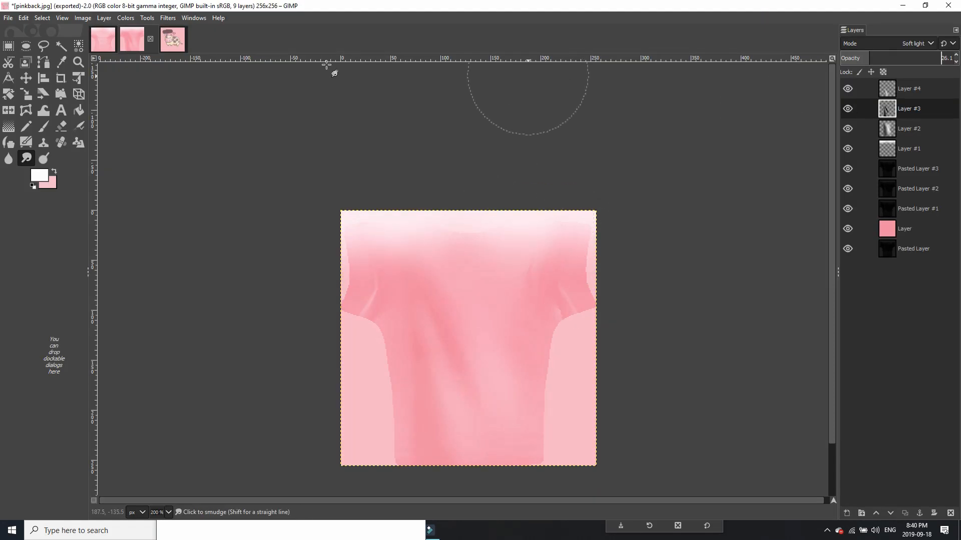
Back in GIMP's pinkfront image, paint more white over the shoulder highlight with brush size 122
{"action": "left_click", "coordinate": [103, 40]}
{"action": "double_click", "coordinate": [43, 126]}
{"action": "left_click_drag", "start_coordinate": [286, 118], "coordinate": [376, 121]}
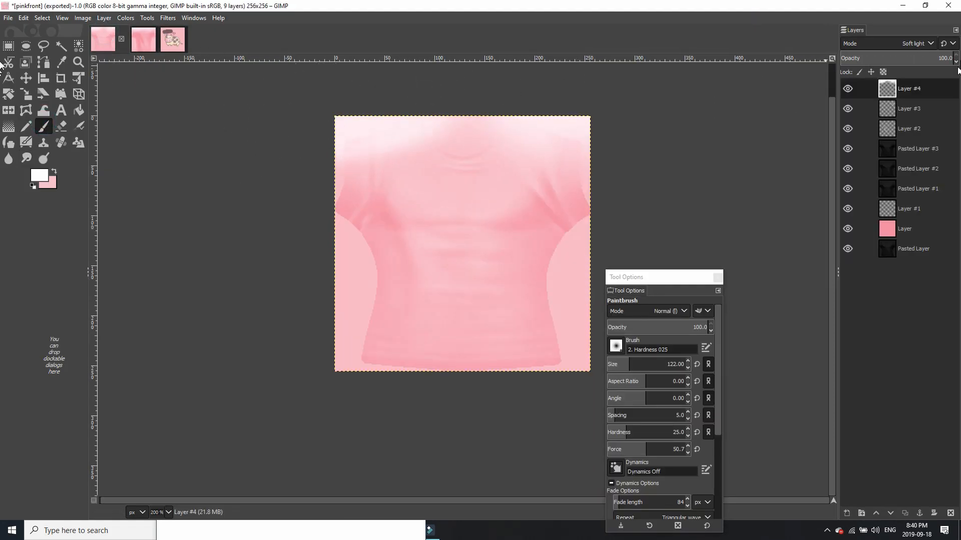
Switch to the IMVU editor and reload the texture images of the shirt's back and front materials
{"action": "left_click", "coordinate": [143, 40]}
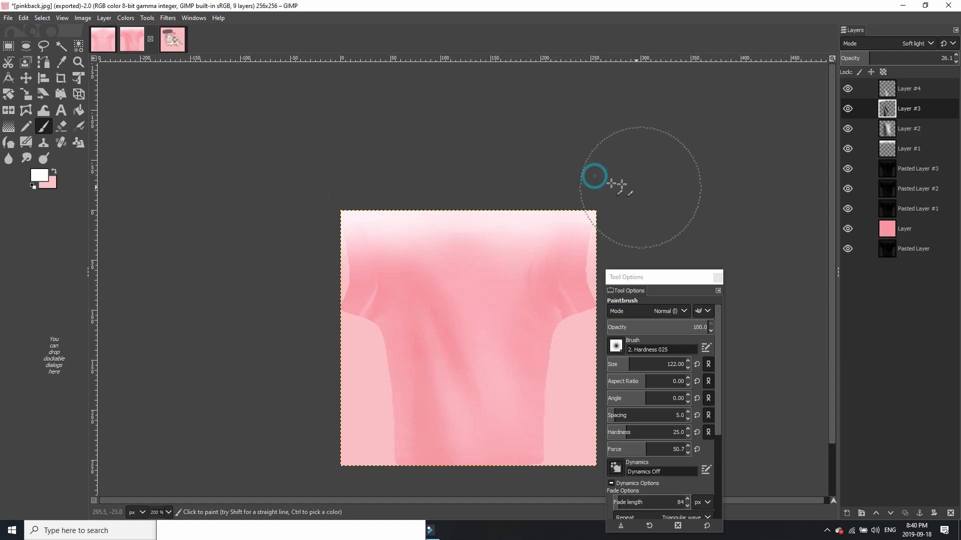
{"action": "left_click", "coordinate": [905, 146]}
{"action": "left_click", "coordinate": [103, 43]}
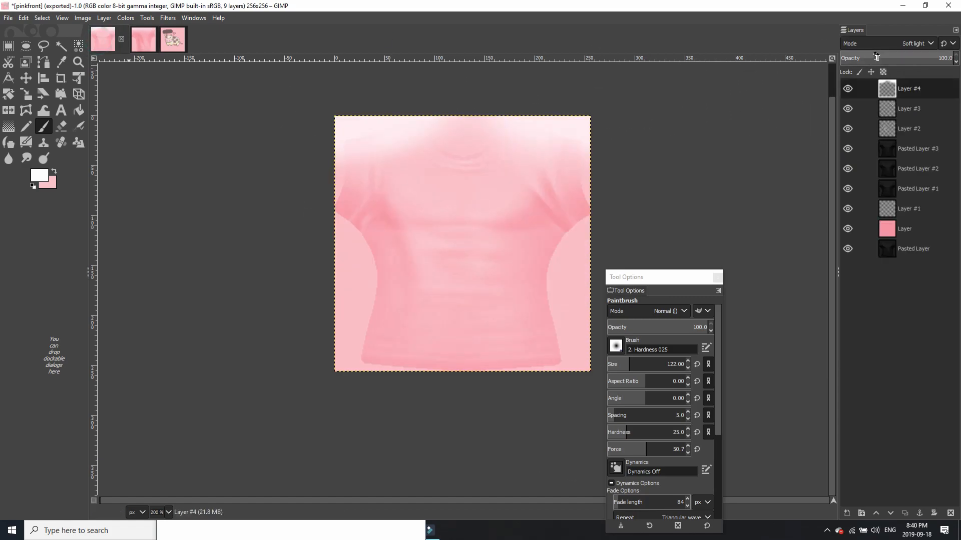
{"action": "key", "text": "alt+Tab"}
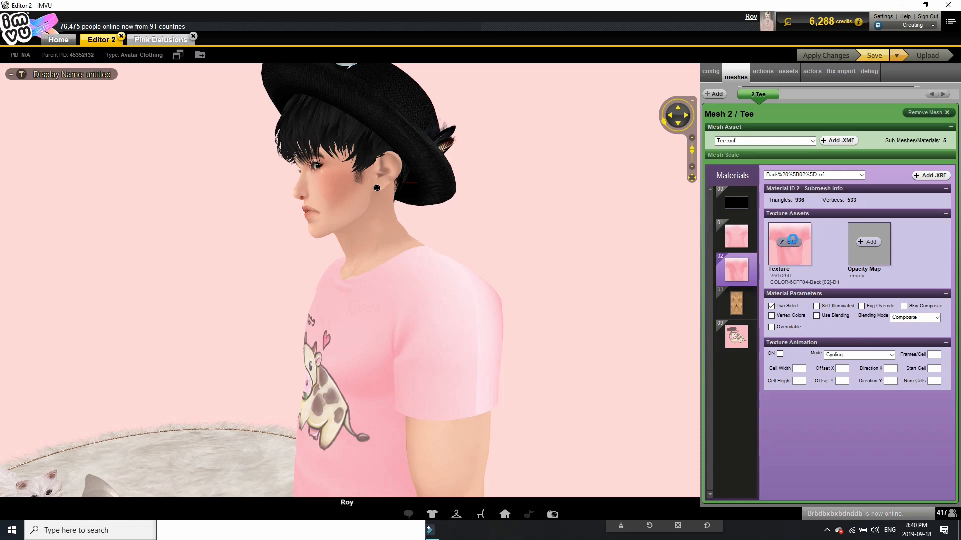
{"action": "left_click", "coordinate": [790, 241]}
{"action": "double_click", "coordinate": [221, 122]}
{"action": "left_click", "coordinate": [737, 237]}
{"action": "left_click", "coordinate": [790, 242]}
{"action": "double_click", "coordinate": [293, 95]}
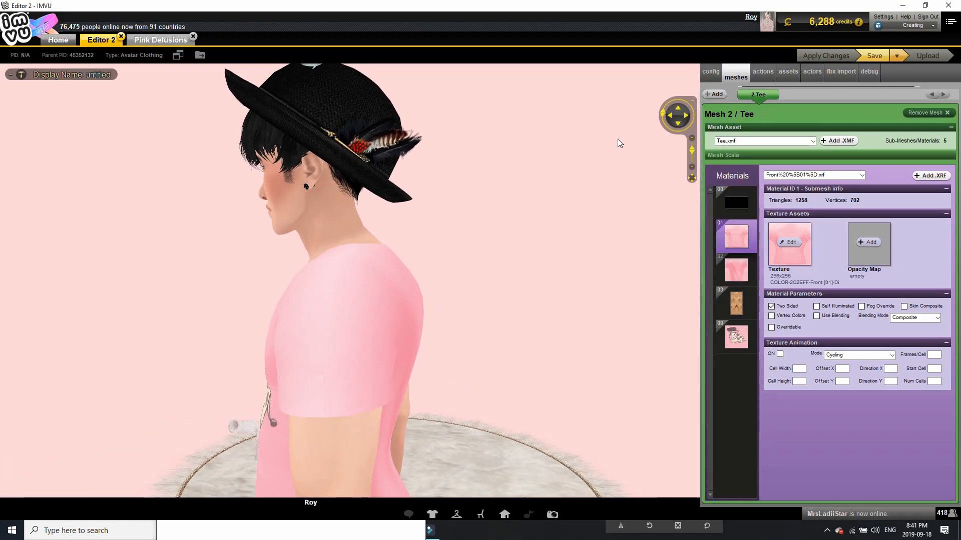
Lower pinkback's Layer #1 to 66 opacity in GIMP, export the image, and reload it as the back material's texture in IMVU
{"action": "key", "text": "alt+Tab"}
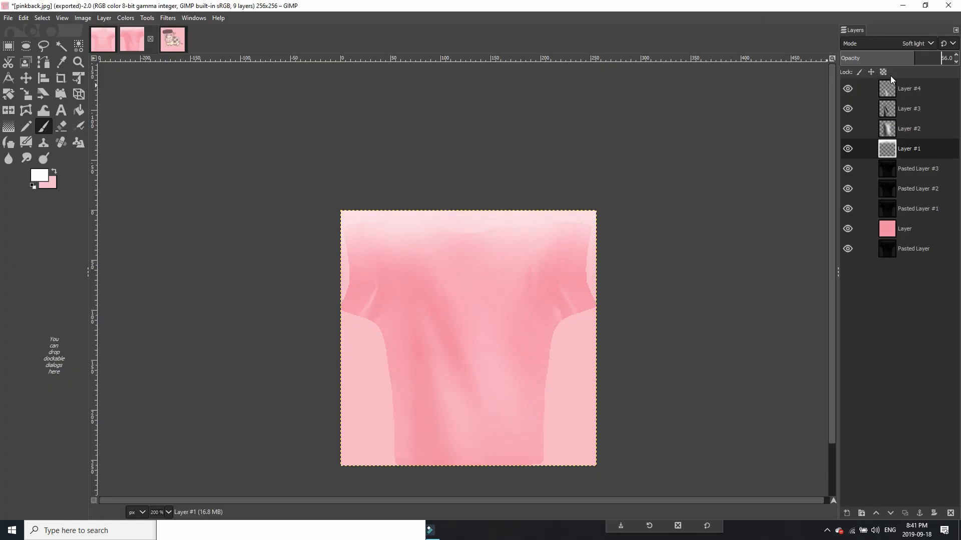
{"action": "key", "text": "ctrl+e"}
{"action": "key", "text": "alt+Tab"}
{"action": "left_click", "coordinate": [790, 243]}
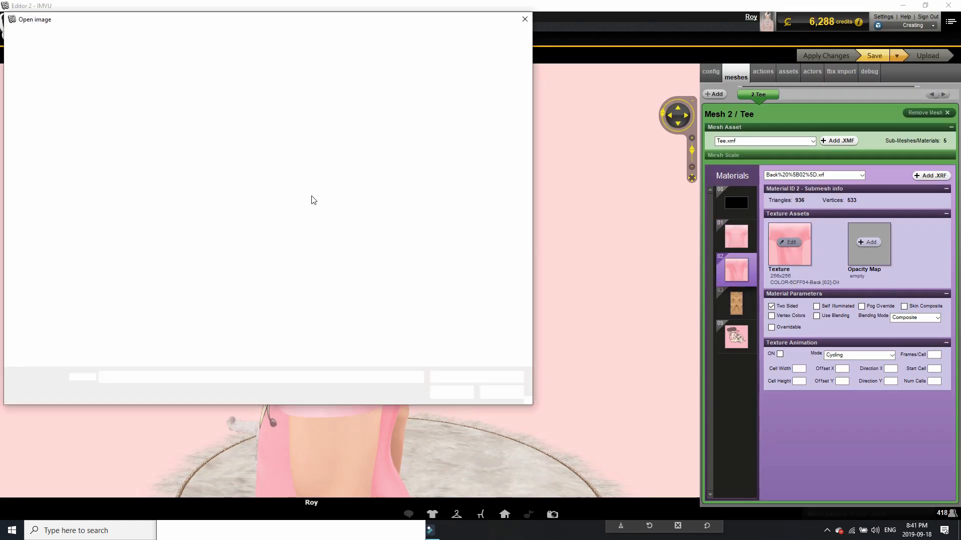
{"action": "double_click", "coordinate": [246, 103]}
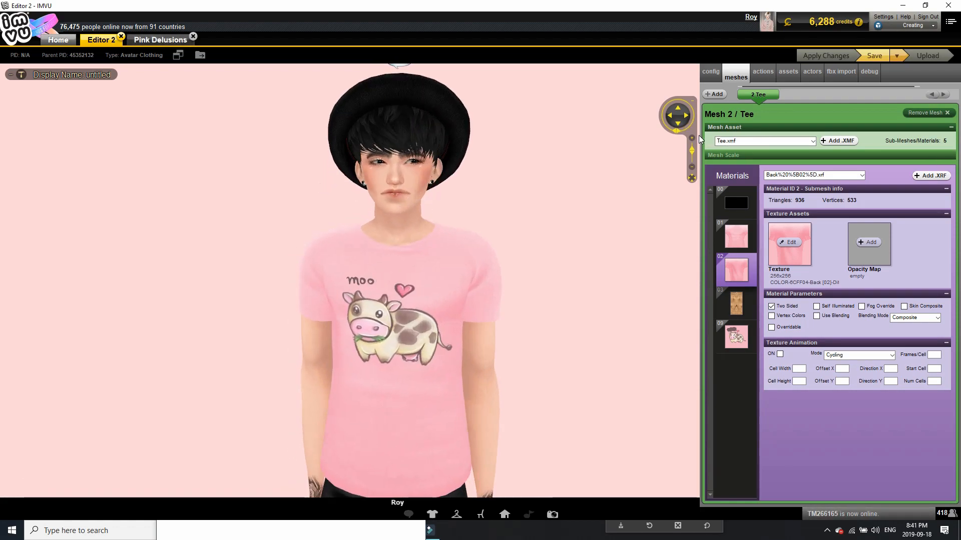
Turn and zoom the avatar preview to a front view showing the whole shirt and capture the screen
{"action": "left_click_drag", "start_coordinate": [619, 184], "coordinate": [625, 178]}
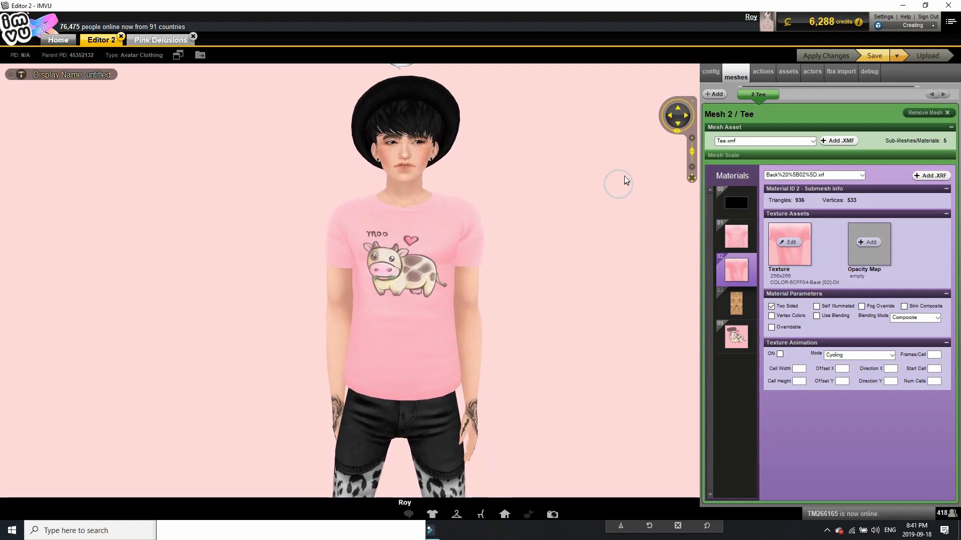
{"action": "scroll", "coordinate": [624, 175], "scroll_direction": "up", "scroll_amount": 3}
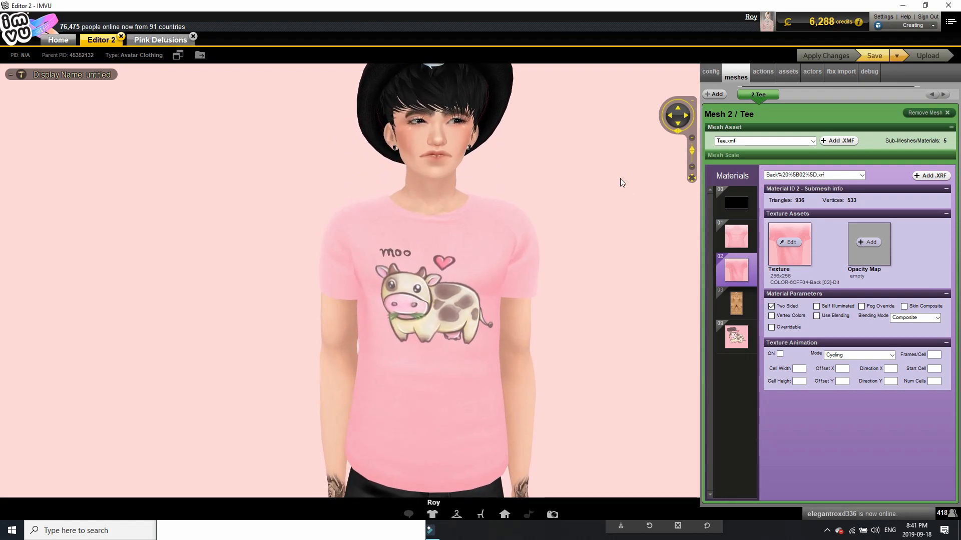
{"action": "scroll", "coordinate": [568, 193], "scroll_direction": "up", "scroll_amount": 5}
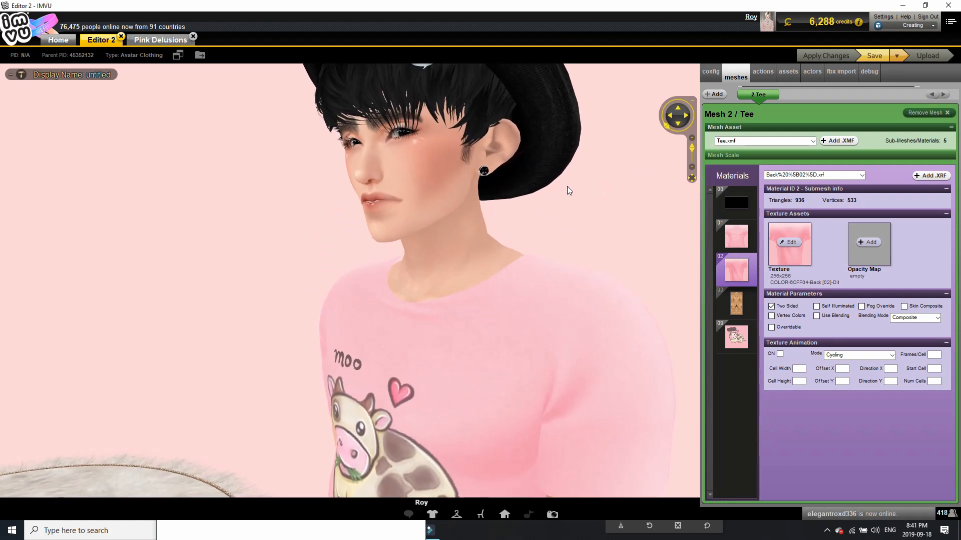
{"action": "scroll", "coordinate": [604, 198], "scroll_direction": "down", "scroll_amount": 4}
{"action": "left_click_drag", "start_coordinate": [568, 187], "coordinate": [610, 192]}
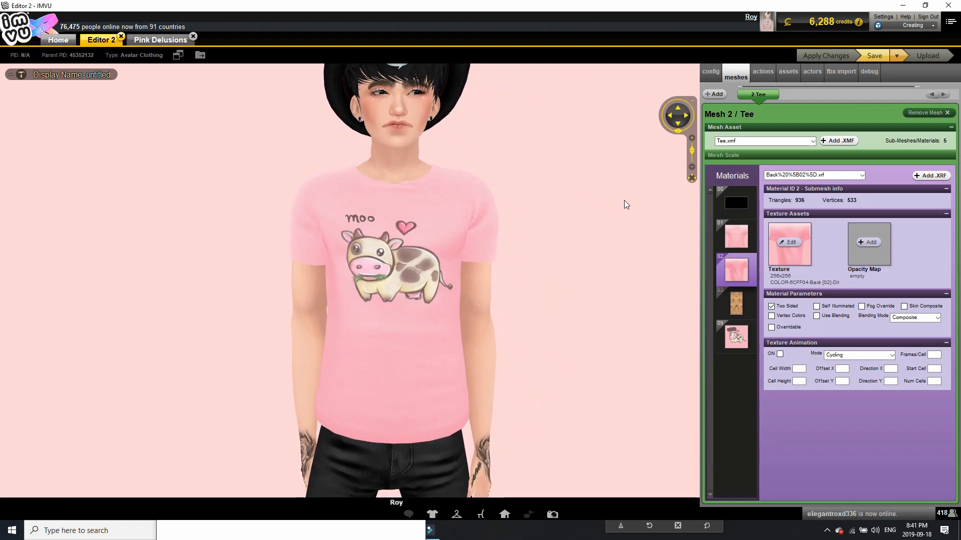
Switch to GIMP, open iconbaer.xcf from the Icons folder on Data (D:), and select Layer #38
{"action": "key", "text": "alt+Tab"}
{"action": "left_click", "coordinate": [10, 23]}
{"action": "left_click", "coordinate": [121, 86]}
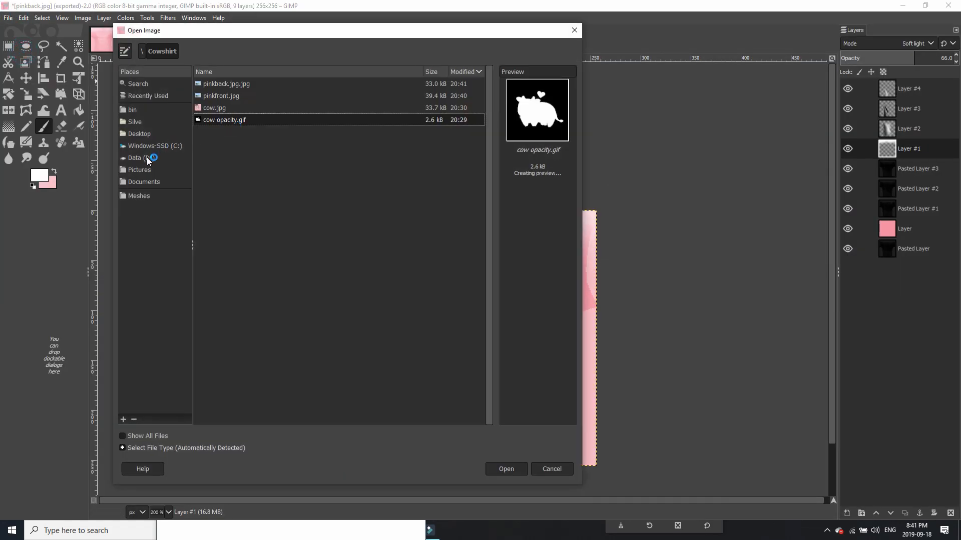
{"action": "left_click", "coordinate": [148, 159]}
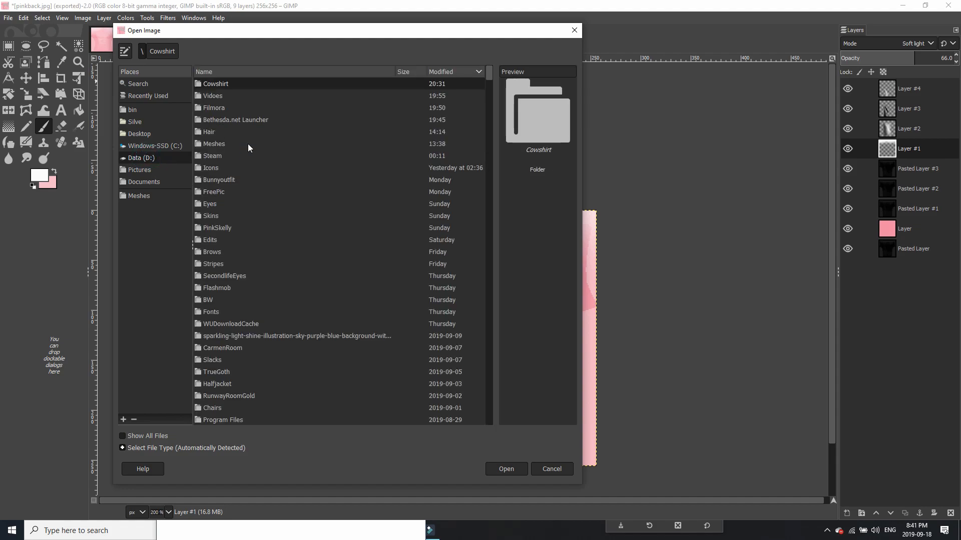
{"action": "double_click", "coordinate": [230, 167]}
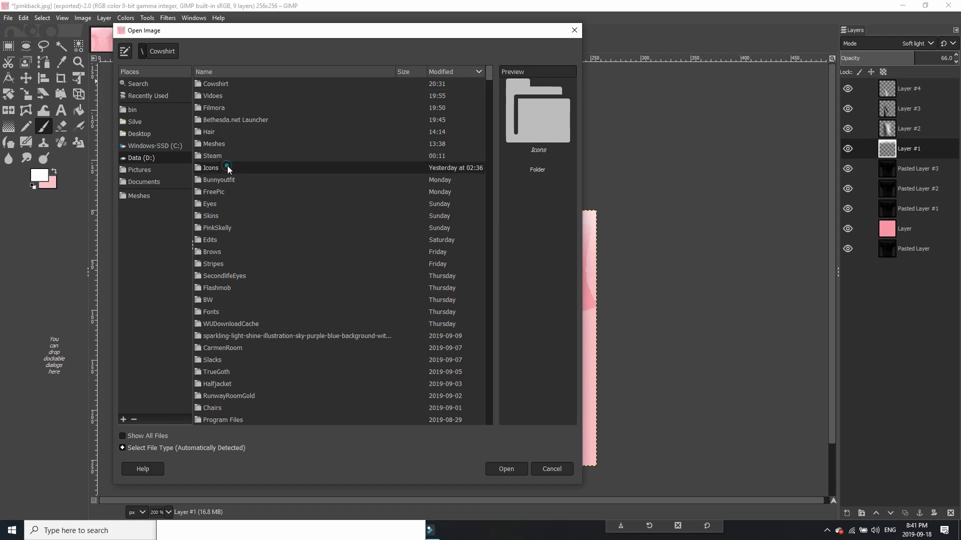
{"action": "double_click", "coordinate": [220, 96]}
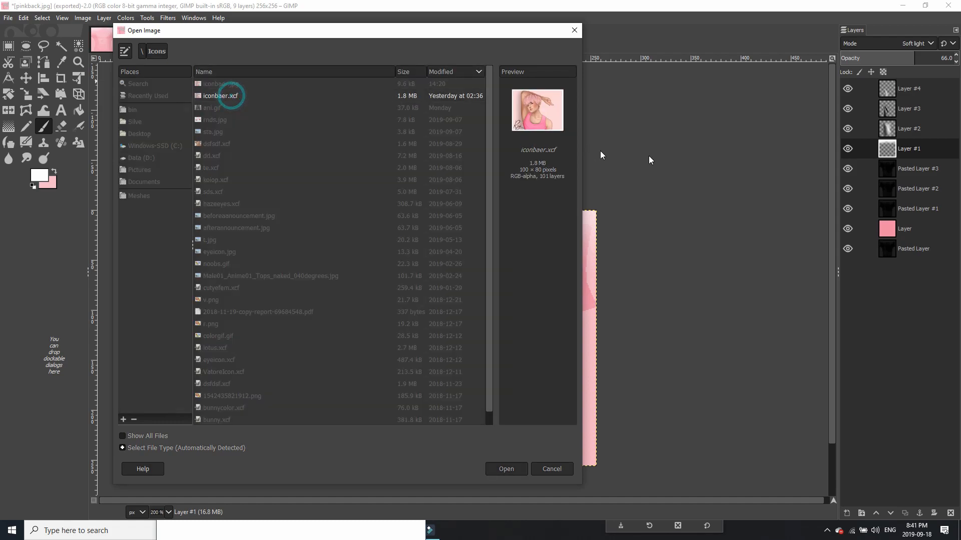
{"action": "scroll", "coordinate": [934, 398], "scroll_direction": "down", "scroll_amount": 3}
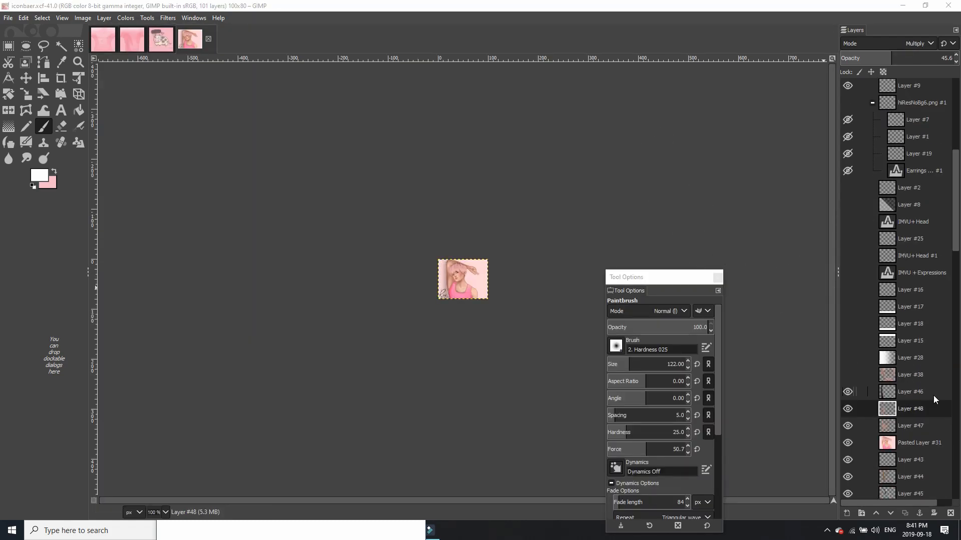
{"action": "left_click", "coordinate": [926, 380]}
Create a new image from the clipboard screenshot and copy a rectangular area of about 758 × 642 px around the avatar's shirt
{"action": "left_click", "coordinate": [8, 17]}
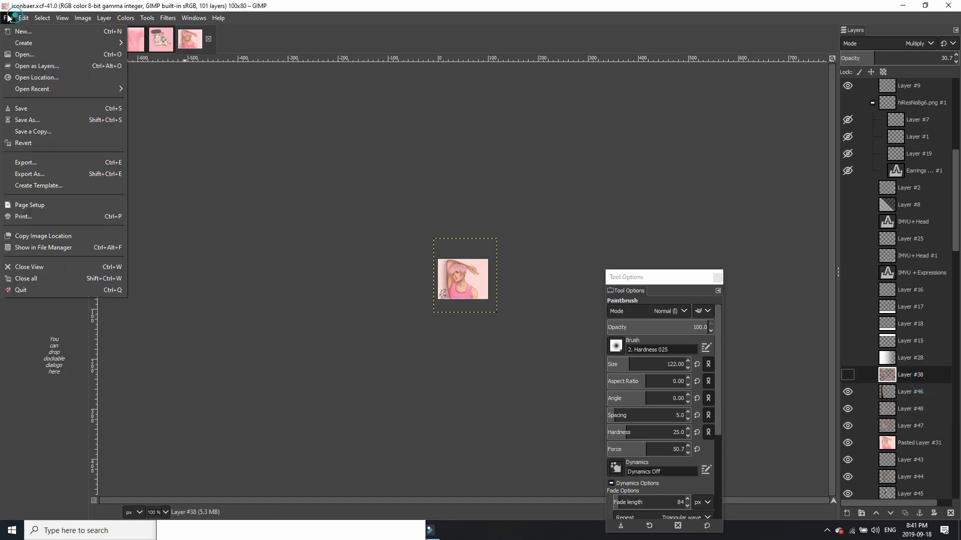
{"action": "left_click", "coordinate": [8, 18]}
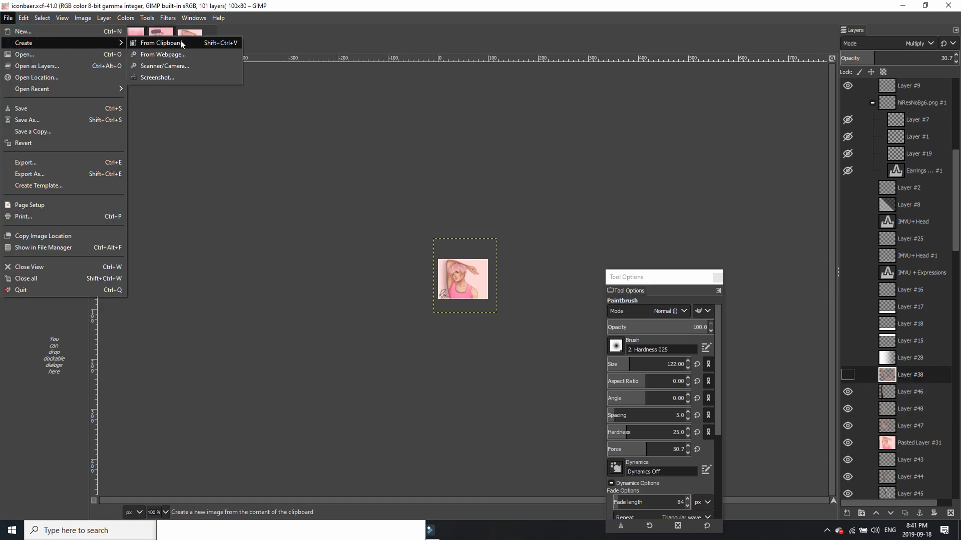
{"action": "left_click", "coordinate": [178, 40]}
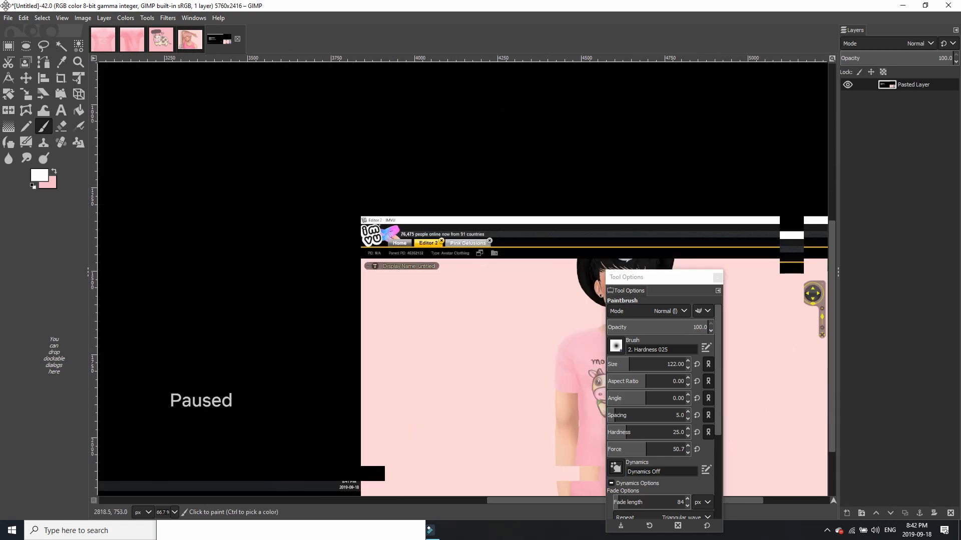
{"action": "left_click_drag", "start_coordinate": [254, 183], "coordinate": [140, 82]}
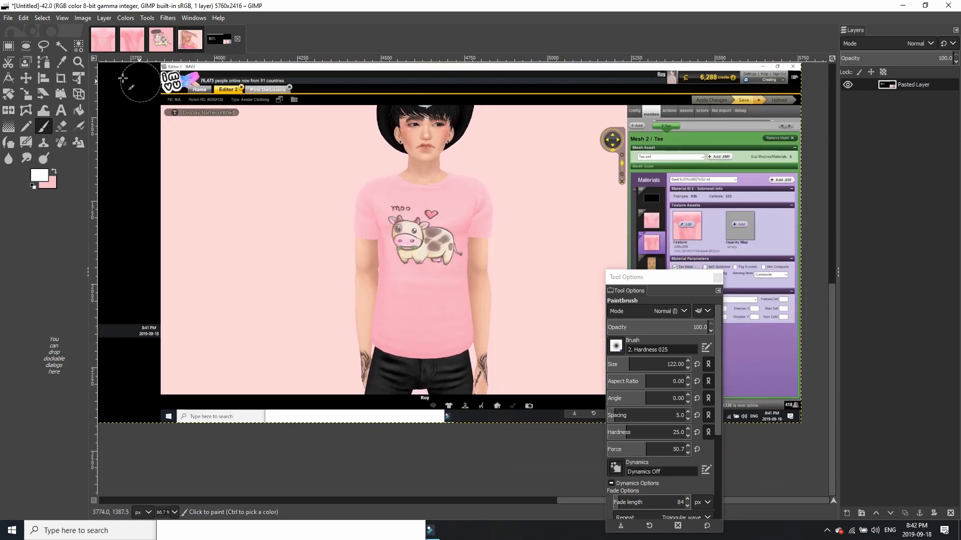
{"action": "left_click", "coordinate": [9, 47]}
{"action": "left_click_drag", "start_coordinate": [311, 158], "coordinate": [556, 377]}
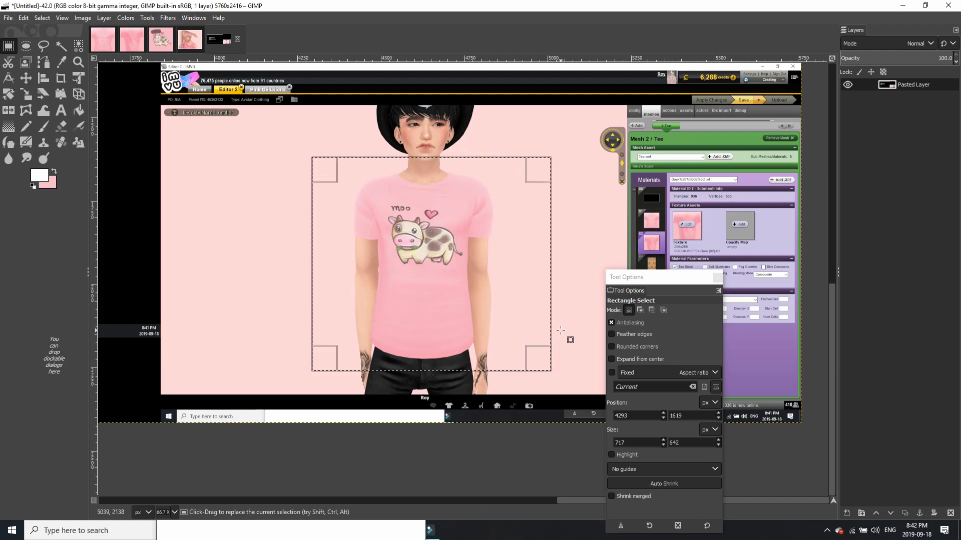
{"action": "left_click_drag", "start_coordinate": [317, 260], "coordinate": [303, 259]}
{"action": "key", "text": "ctrl+c"}
Paste the copied shirt picture into iconbaer.xcf and turn the floating selection into a new layer above Layer #38
{"action": "left_click", "coordinate": [186, 43]}
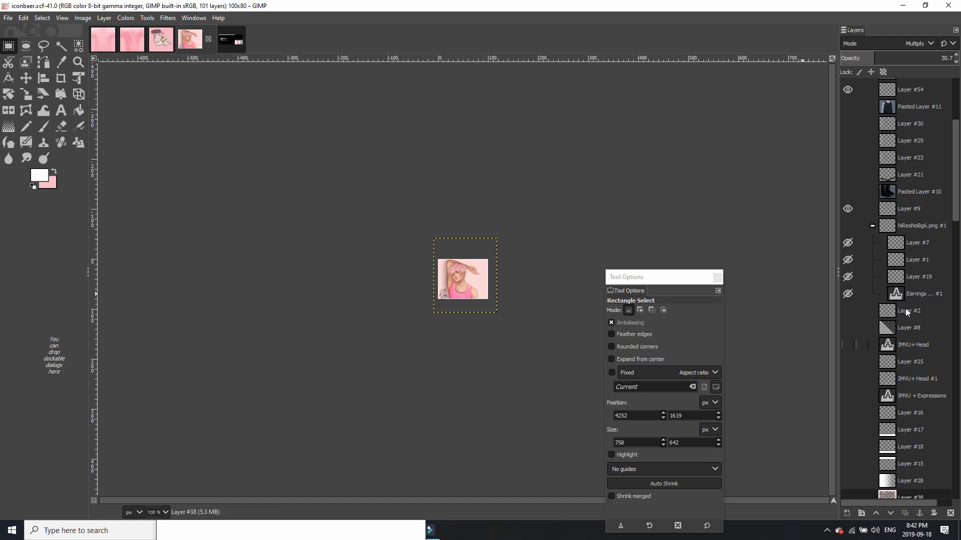
{"action": "scroll", "coordinate": [906, 351], "scroll_direction": "down", "scroll_amount": 3}
{"action": "key", "text": "ctrl+v"}
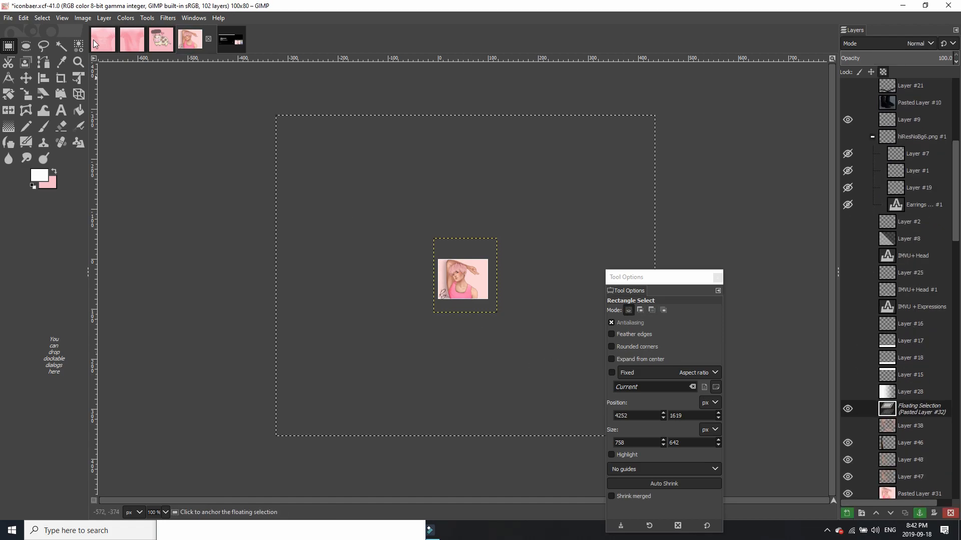
{"action": "left_click", "coordinate": [103, 18]}
{"action": "left_click", "coordinate": [110, 31]}
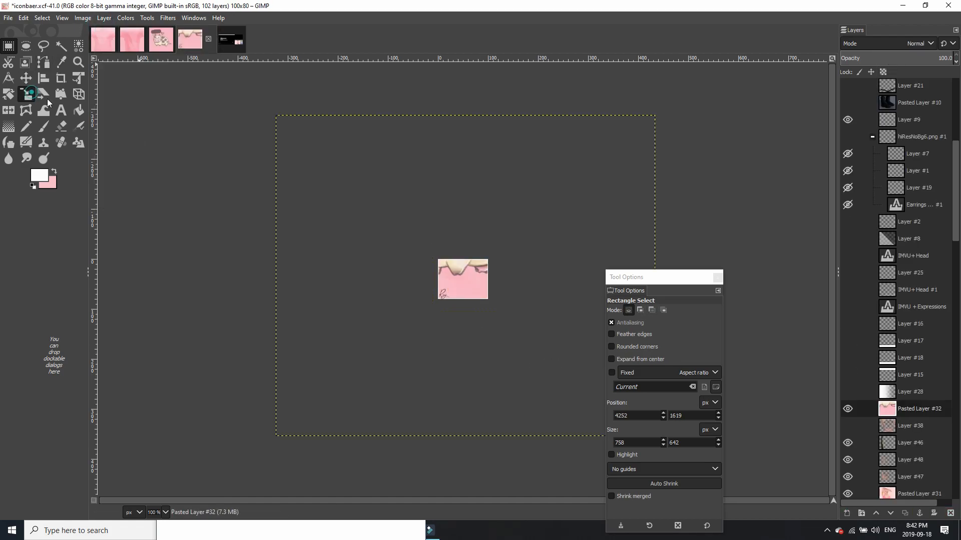
Try to scale and position the pasted shirt layer to fit the icon canvas, and undo it
{"action": "left_click", "coordinate": [26, 94]}
{"action": "left_click", "coordinate": [494, 396]}
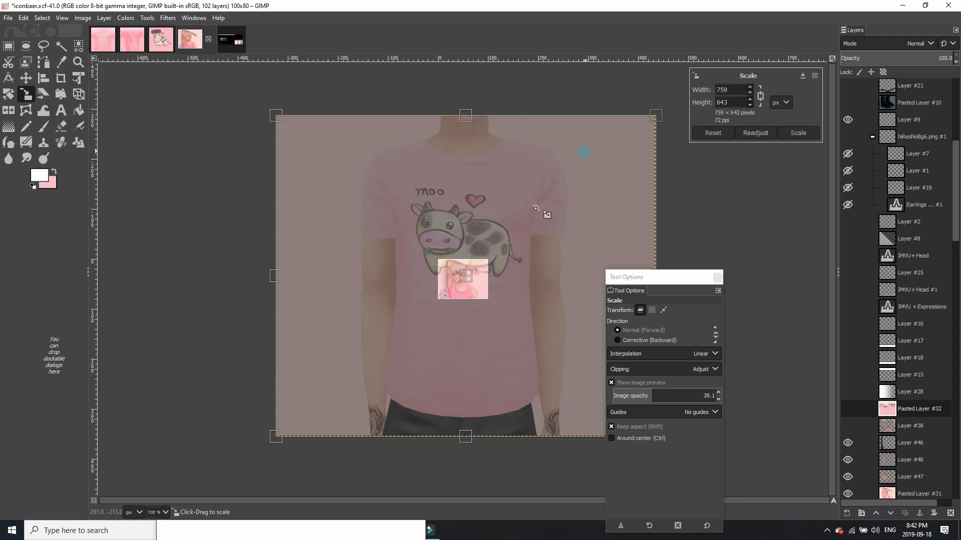
{"action": "left_click_drag", "start_coordinate": [583, 153], "coordinate": [483, 284]}
{"action": "left_click_drag", "start_coordinate": [292, 375], "coordinate": [487, 243]}
{"action": "left_click_drag", "start_coordinate": [525, 213], "coordinate": [437, 324]}
{"action": "scroll", "coordinate": [496, 256], "scroll_direction": "up", "scroll_amount": 2}
{"action": "left_click_drag", "start_coordinate": [521, 395], "coordinate": [483, 363]}
{"action": "mouse_move", "coordinate": [430, 314]}
{"action": "left_mouse_down"}
{"action": "mouse_move", "coordinate": [442, 322]}
{"action": "mouse_move", "coordinate": [437, 311]}
{"action": "left_mouse_up"}
{"action": "key", "text": "Return"}
{"action": "scroll", "coordinate": [443, 331], "scroll_direction": "up", "scroll_amount": 1}
{"action": "key", "text": "ctrl+z"}
Scale the pasted shirt layer down to 200 × 169 px and position it so the cow print sits within the icon
{"action": "scroll", "coordinate": [445, 318], "scroll_direction": "down", "scroll_amount": 3}
{"action": "left_click_drag", "start_coordinate": [509, 219], "coordinate": [444, 322]}
{"action": "left_click_drag", "start_coordinate": [476, 384], "coordinate": [453, 366]}
{"action": "scroll", "coordinate": [451, 356], "scroll_direction": "up", "scroll_amount": 2}
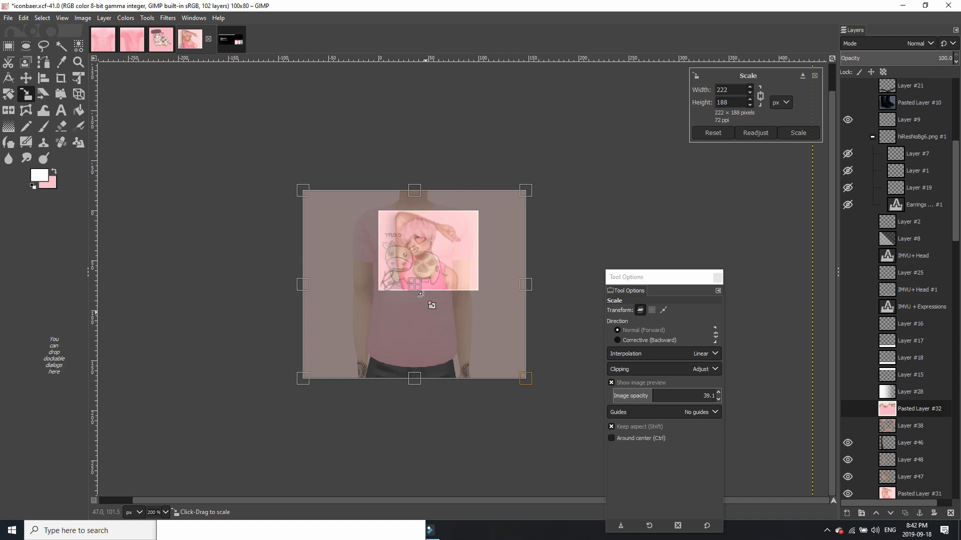
{"action": "left_click_drag", "start_coordinate": [415, 282], "coordinate": [438, 288]}
{"action": "left_click_drag", "start_coordinate": [391, 249], "coordinate": [413, 268]}
{"action": "left_click_drag", "start_coordinate": [451, 297], "coordinate": [433, 282]}
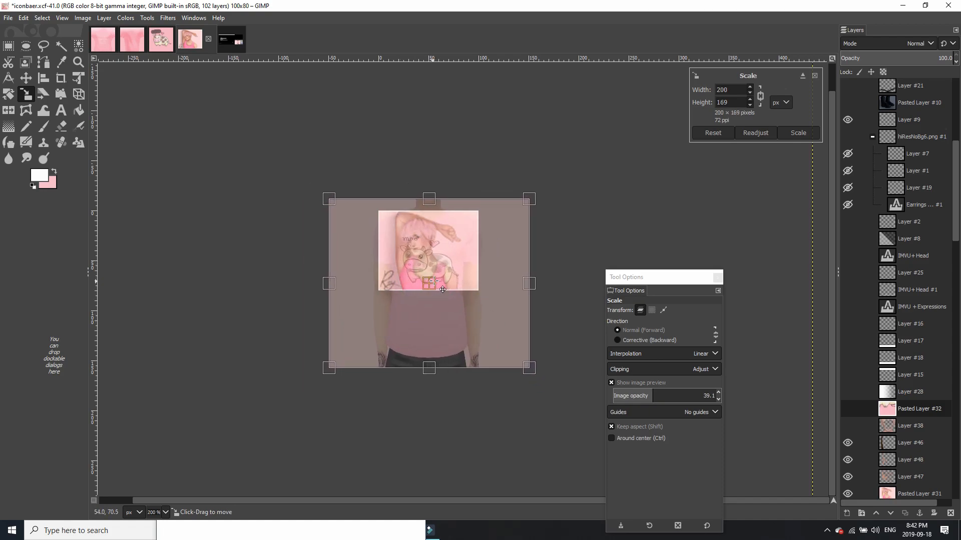
{"action": "key", "text": "Return"}
{"action": "scroll", "coordinate": [449, 281], "scroll_direction": "up", "scroll_amount": 2}
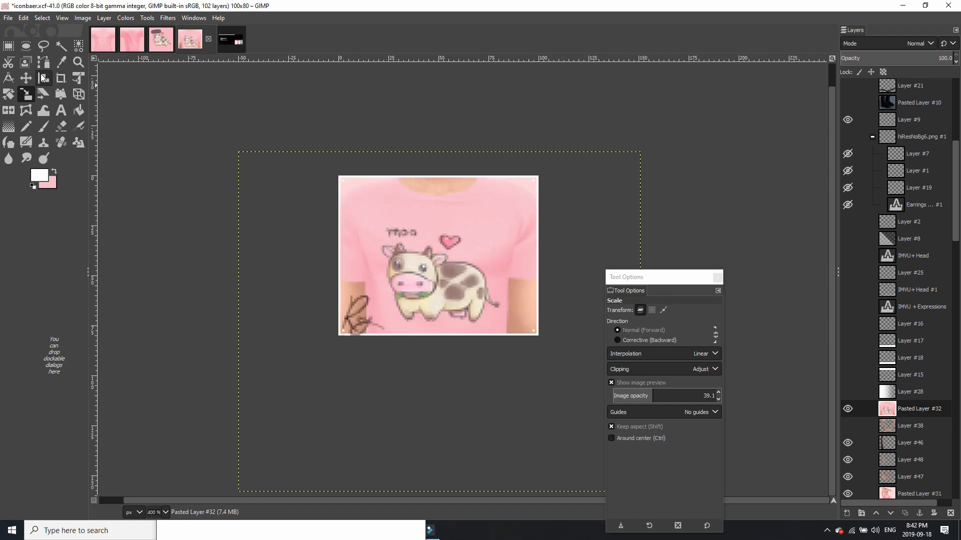
{"action": "left_click", "coordinate": [25, 78]}
{"action": "left_click_drag", "start_coordinate": [223, 133], "coordinate": [232, 136]}
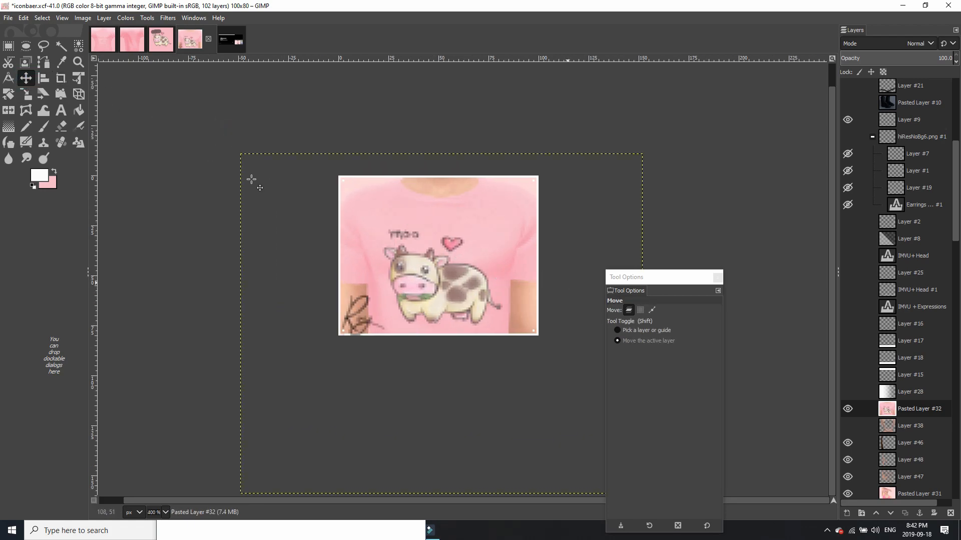
Sharpen the scaled shirt layer with the Sharpen filter at a sharpness of 40
{"action": "left_click", "coordinate": [167, 18]}
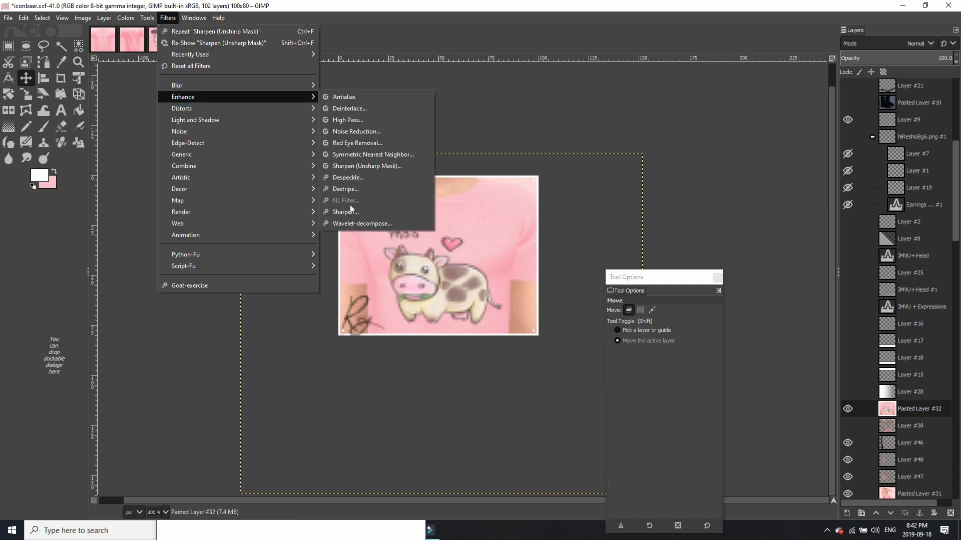
{"action": "left_click", "coordinate": [353, 208]}
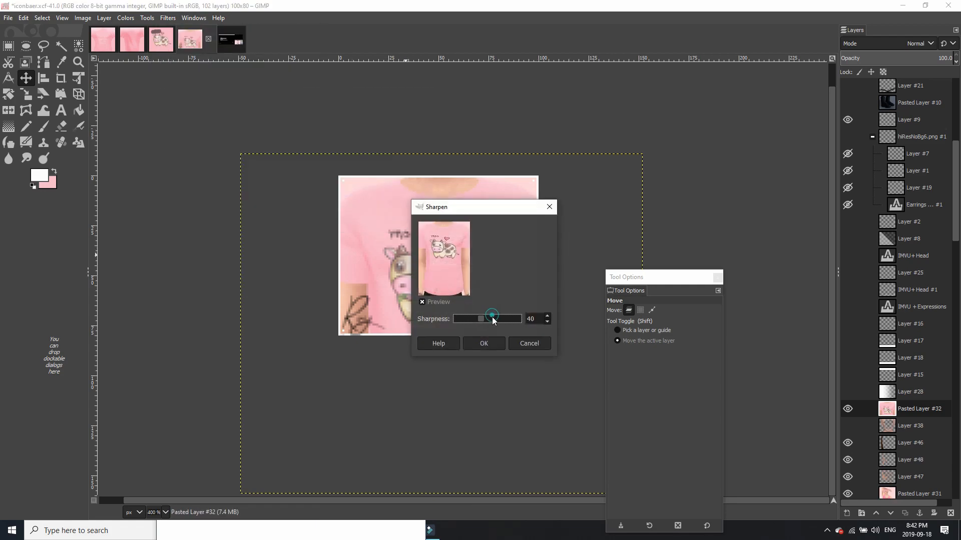
{"action": "left_click", "coordinate": [483, 342]}
{"action": "scroll", "coordinate": [519, 331], "scroll_direction": "down", "scroll_amount": 2}
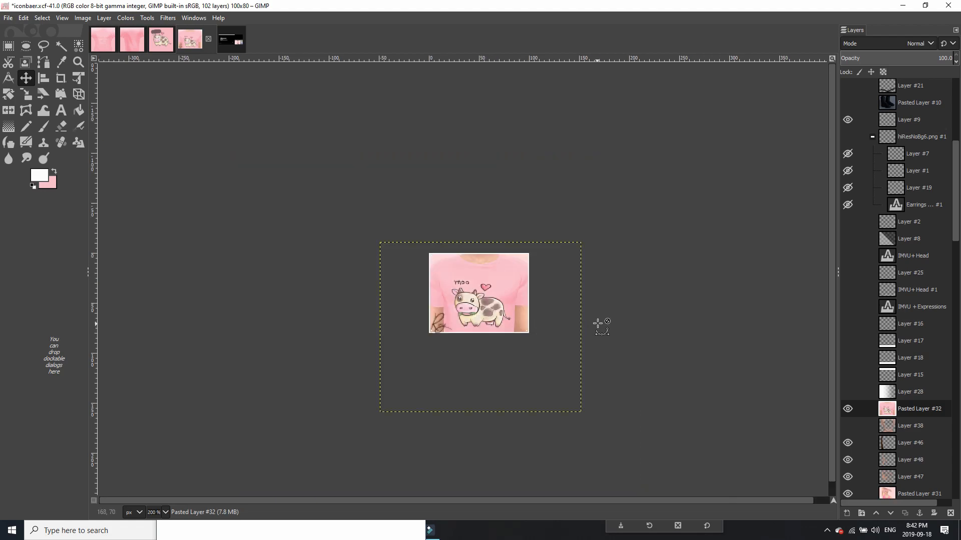
Paste a copy of the shirt layer, set it to Multiply mode, and add a black (full transparency) layer mask to it
{"action": "key", "text": "ctrl+v"}
{"action": "left_click", "coordinate": [919, 44]}
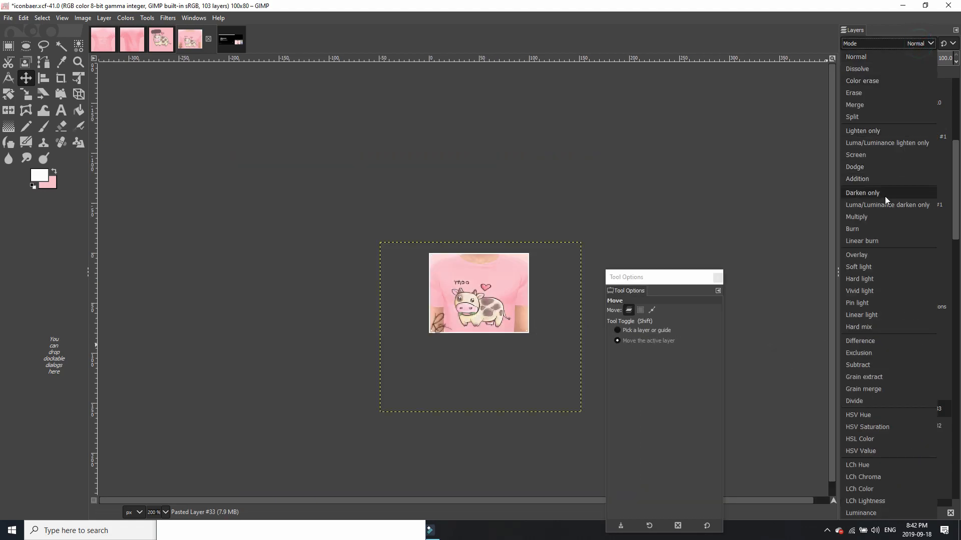
{"action": "left_click", "coordinate": [883, 223]}
{"action": "right_click", "coordinate": [901, 409]}
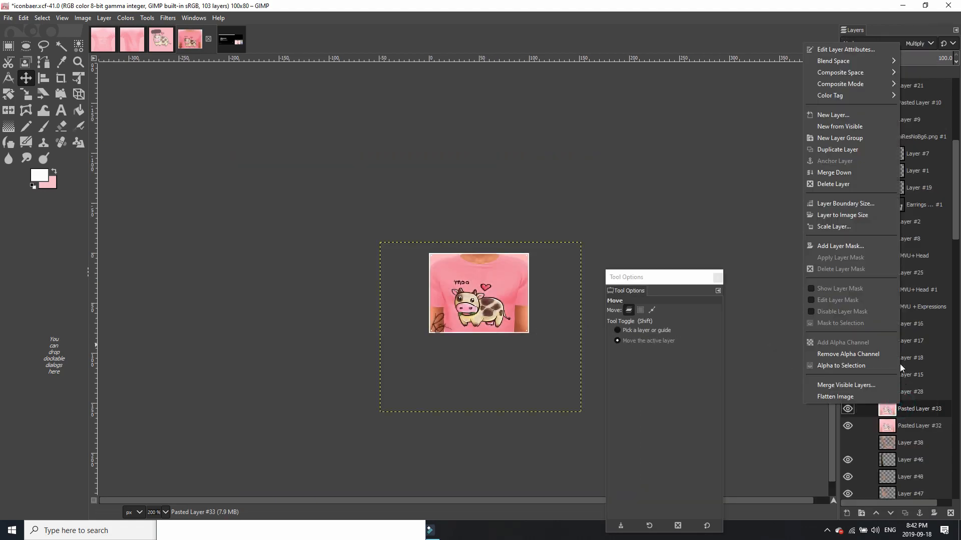
{"action": "left_click", "coordinate": [854, 247]}
{"action": "left_click", "coordinate": [883, 322]}
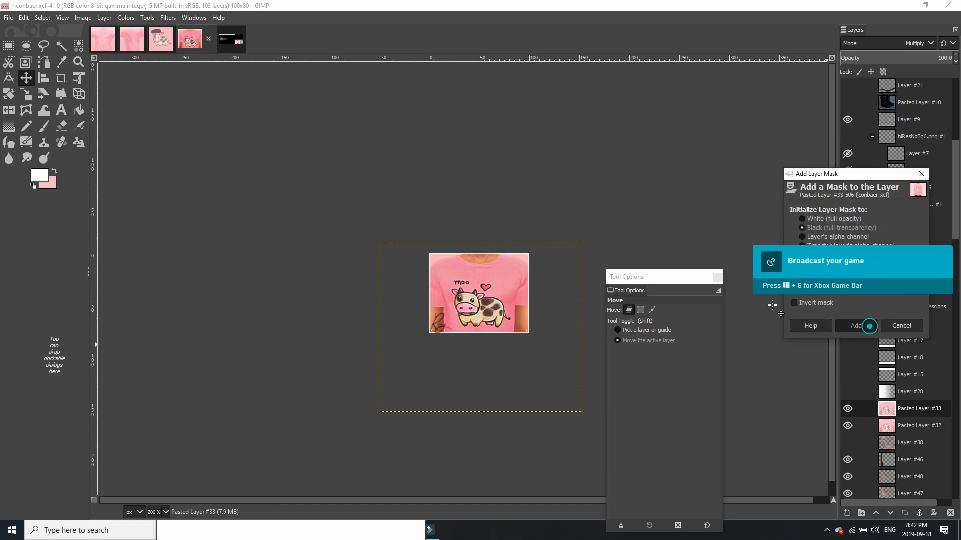
Paint white on the shading layer's mask along the sleeve hem and inner edge of the right-hand arm, using the Hardness 100 brush at size 3
{"action": "left_click", "coordinate": [40, 126]}
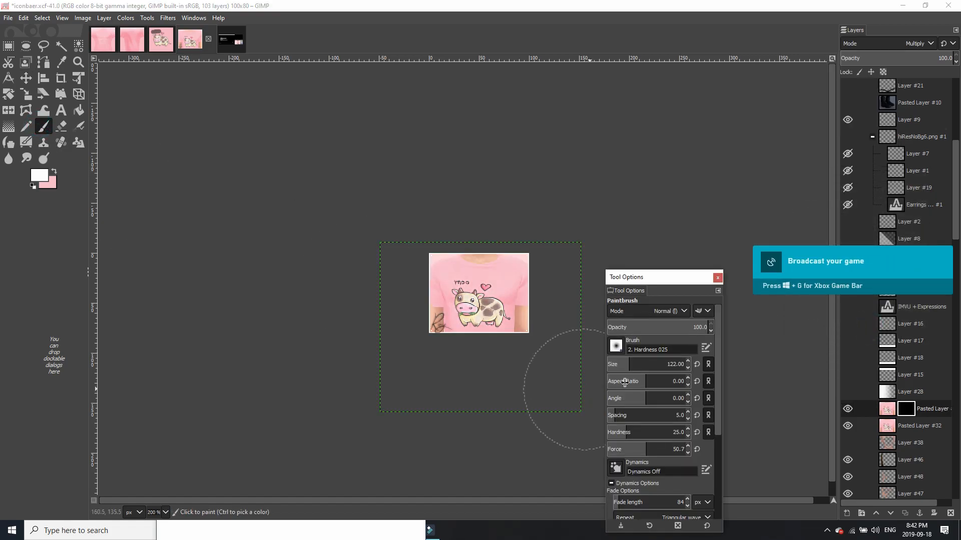
{"action": "left_click", "coordinate": [616, 345]}
{"action": "left_click", "coordinate": [632, 394]}
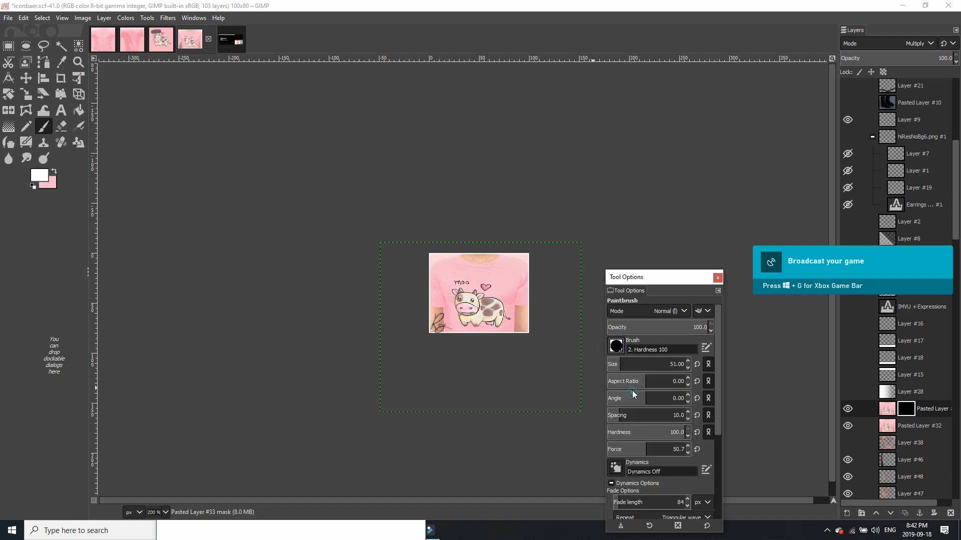
{"action": "left_click", "coordinate": [616, 365]}
{"action": "left_click_drag", "start_coordinate": [627, 366], "coordinate": [583, 365]}
{"action": "left_click_drag", "start_coordinate": [665, 362], "coordinate": [609, 364]}
{"action": "scroll", "coordinate": [536, 326], "scroll_direction": "up", "scroll_amount": 6}
{"action": "left_click", "coordinate": [482, 238]}
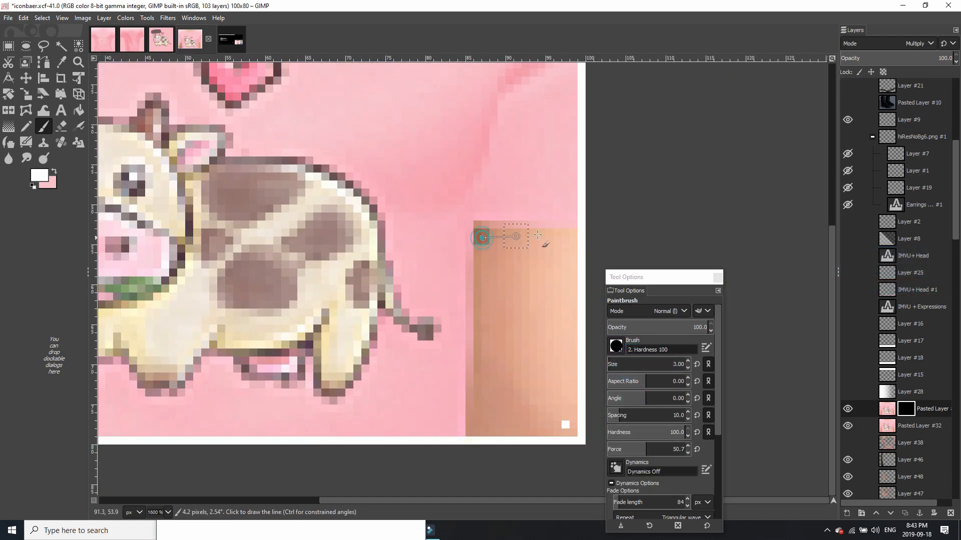
{"action": "left_click", "coordinate": [575, 235], "text": "shift"}
{"action": "left_click", "coordinate": [480, 231], "text": "shift"}
{"action": "left_click", "coordinate": [473, 451], "text": "shift"}
Paint white fold lines on the mask from both armpits down the sides of the shirt
{"action": "scroll", "coordinate": [479, 343], "scroll_direction": "down", "scroll_amount": 2}
{"action": "left_click_drag", "start_coordinate": [498, 199], "coordinate": [488, 244]}
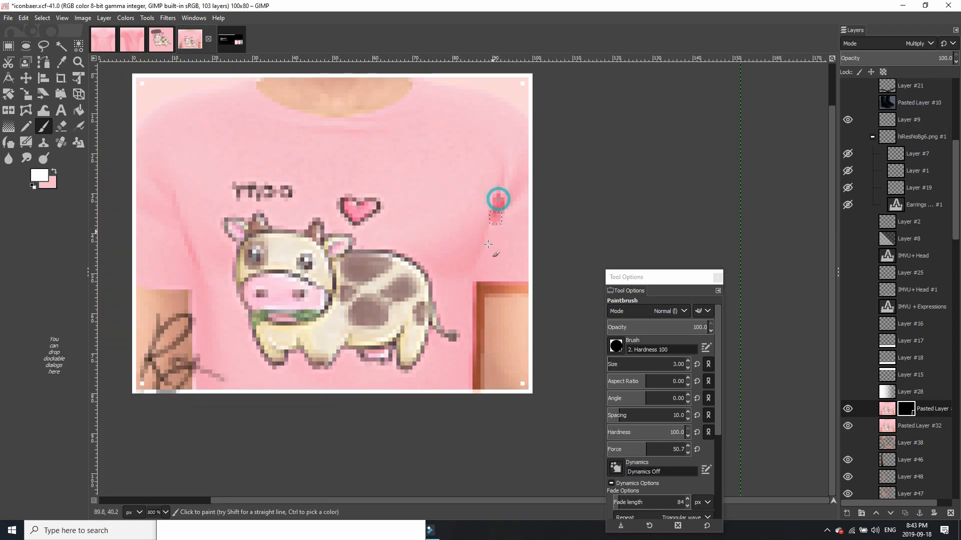
{"action": "left_click", "coordinate": [461, 298], "text": "shift"}
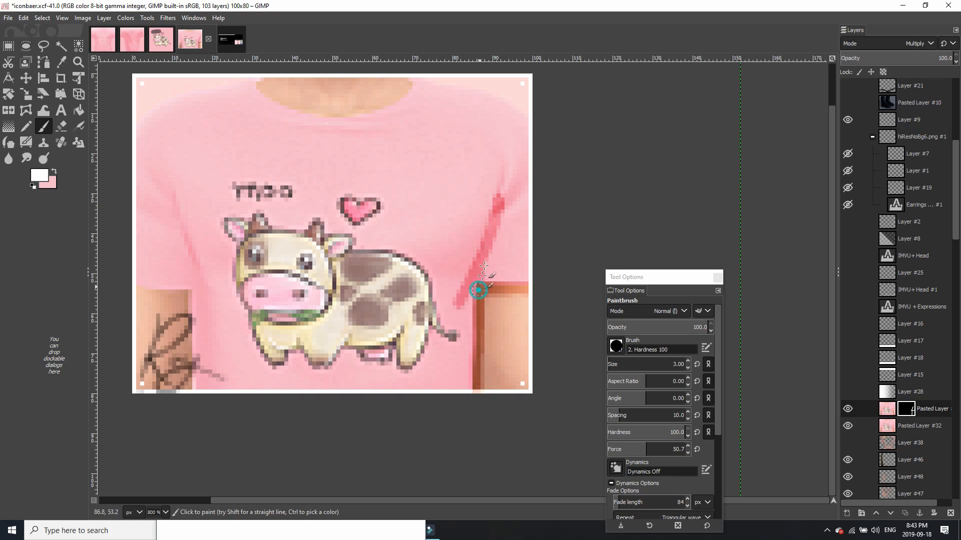
{"action": "left_click_drag", "start_coordinate": [348, 320], "coordinate": [499, 339]}
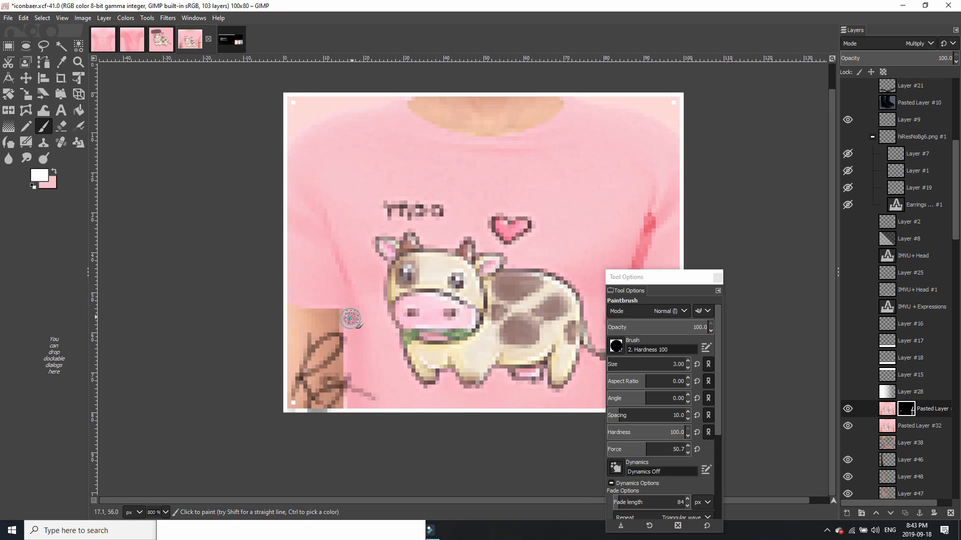
{"action": "mouse_move", "coordinate": [345, 316]}
{"action": "left_mouse_down"}
{"action": "mouse_move", "coordinate": [343, 428]}
{"action": "mouse_move", "coordinate": [353, 316]}
{"action": "mouse_move", "coordinate": [324, 224]}
{"action": "left_mouse_up"}
Paint white on the mask along the curved neckline to darken the skin at the collar
{"action": "left_click", "coordinate": [416, 111]}
{"action": "left_click", "coordinate": [507, 135], "text": "shift"}
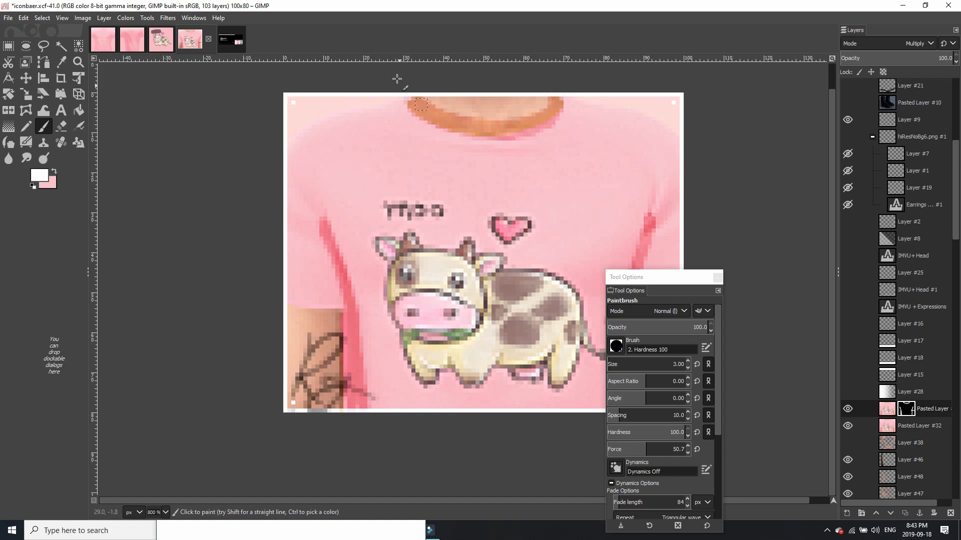
{"action": "scroll", "coordinate": [448, 134], "scroll_direction": "down", "scroll_amount": 4}
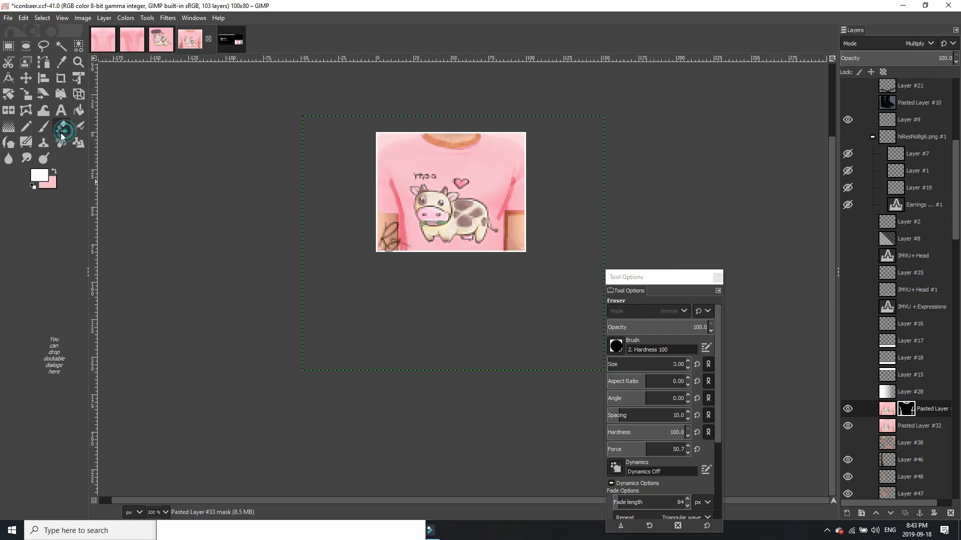
Soften the neckline shading on the mask with the Blur tool at size 11
{"action": "left_click", "coordinate": [9, 159]}
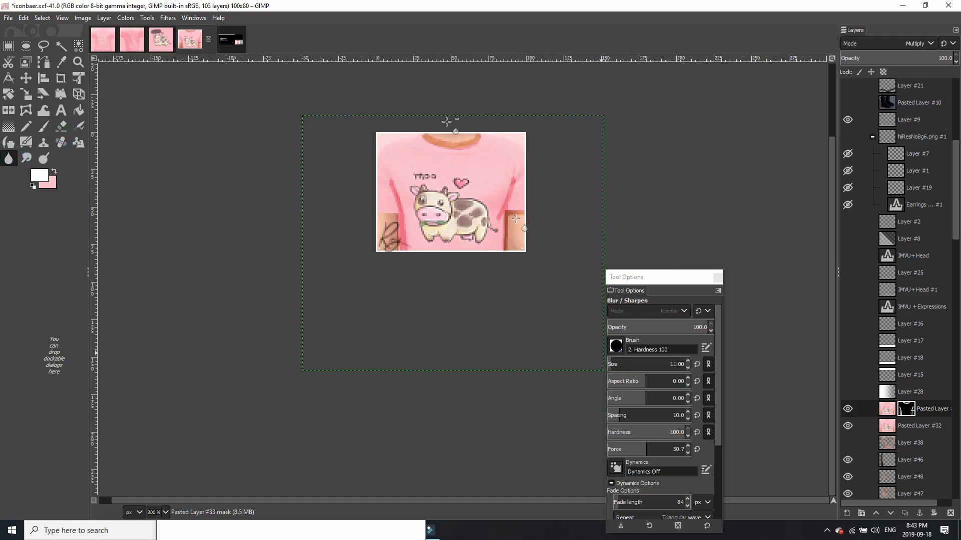
{"action": "scroll", "coordinate": [435, 120], "scroll_direction": "up", "scroll_amount": 4}
{"action": "mouse_move", "coordinate": [424, 191]}
{"action": "left_mouse_down"}
{"action": "mouse_move", "coordinate": [448, 202]}
{"action": "mouse_move", "coordinate": [480, 202]}
{"action": "mouse_move", "coordinate": [510, 187]}
{"action": "mouse_move", "coordinate": [495, 200]}
{"action": "left_mouse_up"}
{"action": "mouse_move", "coordinate": [419, 193]}
{"action": "left_mouse_down"}
{"action": "mouse_move", "coordinate": [483, 203]}
{"action": "mouse_move", "coordinate": [522, 191]}
{"action": "left_mouse_up"}
{"action": "left_click_drag", "start_coordinate": [551, 242], "coordinate": [481, 253]}
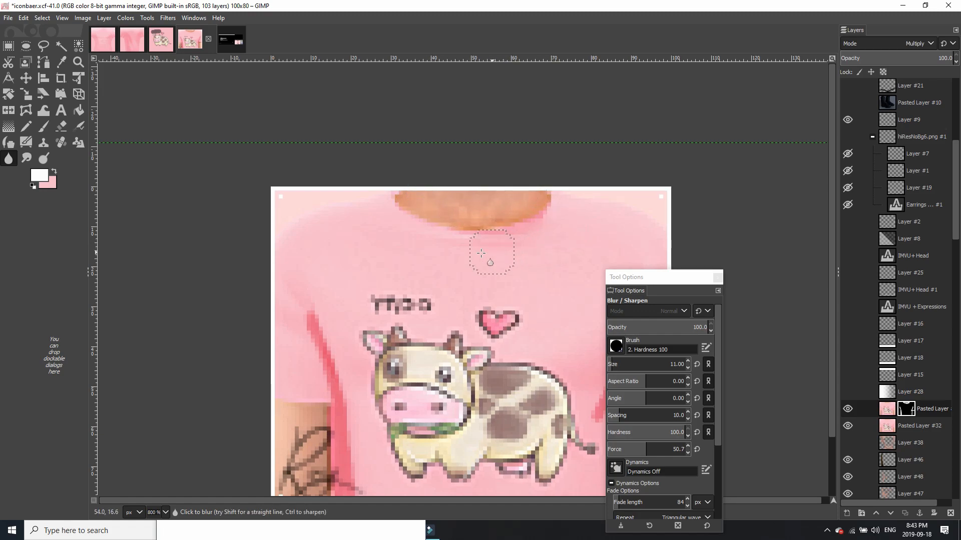
{"action": "scroll", "coordinate": [576, 225], "scroll_direction": "down", "scroll_amount": 5}
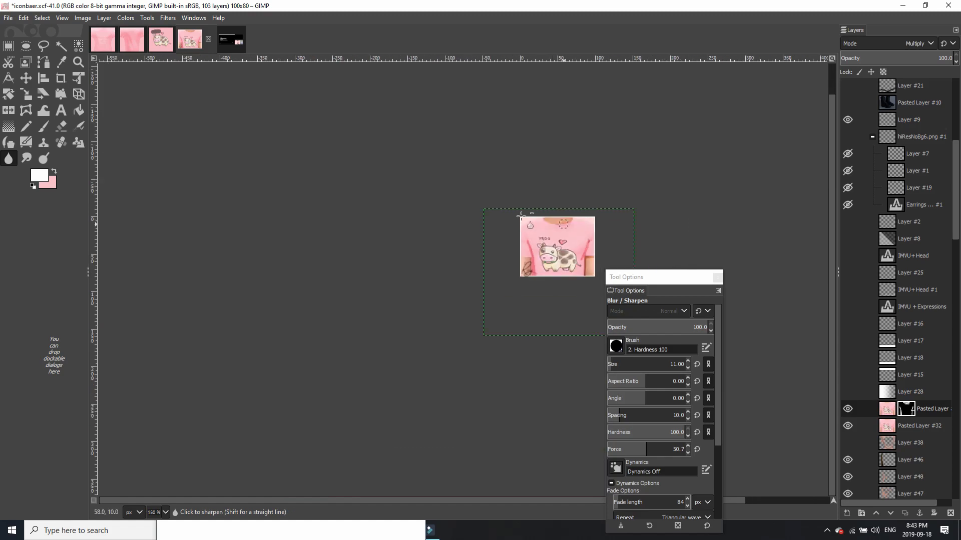
Paint black on the mask just below the collar with the size 11 brush to remove the spilled neckline shading from the shirt
{"action": "scroll", "coordinate": [450, 200], "scroll_direction": "up", "scroll_amount": 3}
{"action": "left_click_drag", "start_coordinate": [410, 155], "coordinate": [112, 79]}
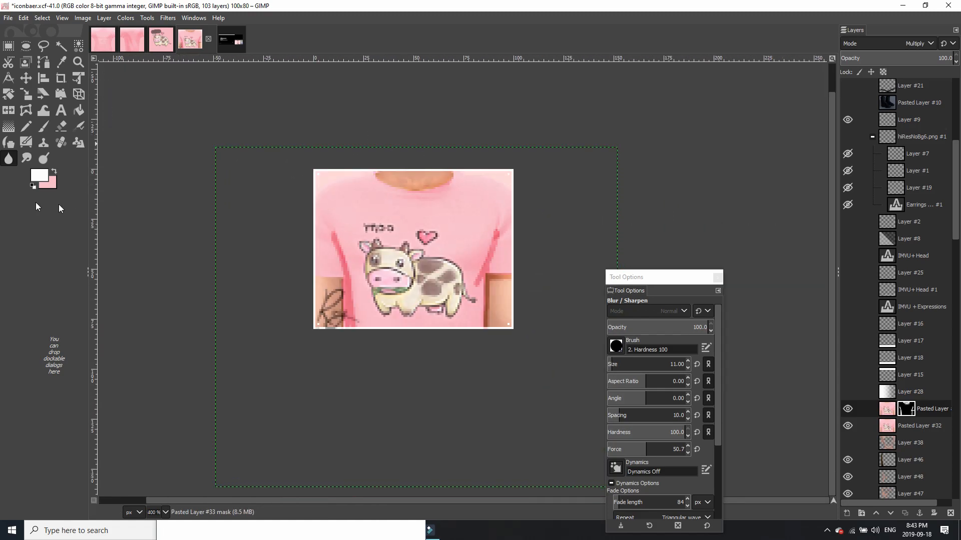
{"action": "left_click", "coordinate": [39, 174]}
{"action": "left_click_drag", "start_coordinate": [664, 313], "coordinate": [728, 395]}
{"action": "left_click", "coordinate": [729, 408]}
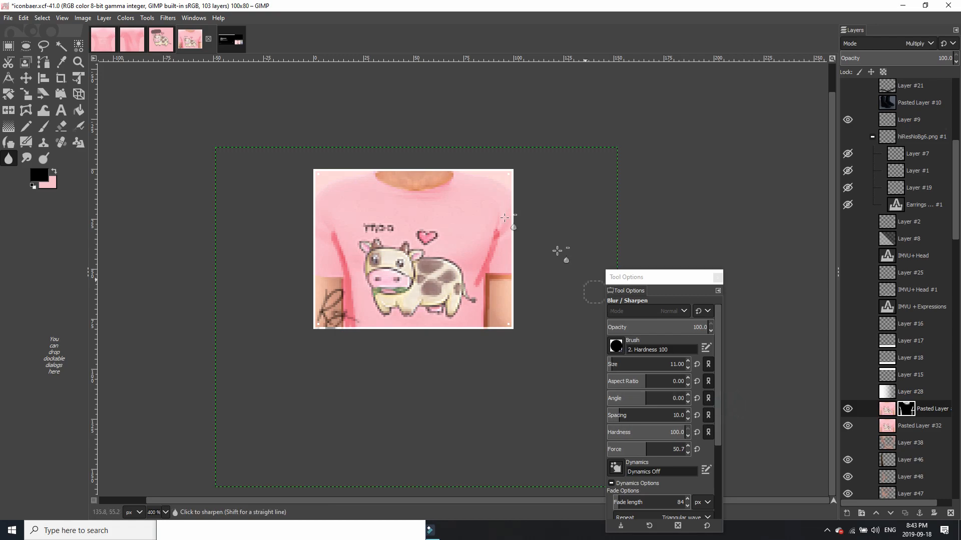
{"action": "scroll", "coordinate": [498, 211], "scroll_direction": "up", "scroll_amount": 2}
{"action": "left_click", "coordinate": [418, 178]}
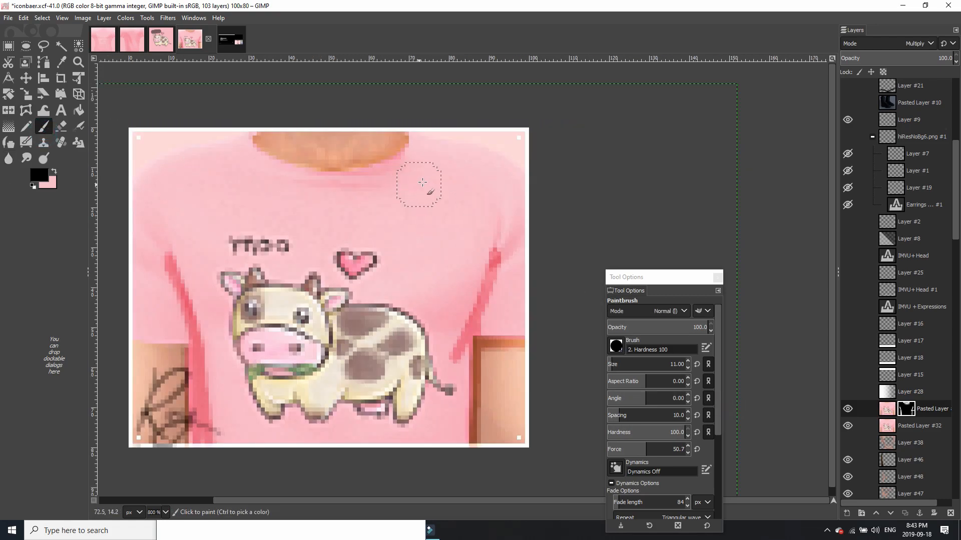
{"action": "left_click", "coordinate": [391, 186], "text": "shift"}
{"action": "left_click", "coordinate": [354, 195], "text": "shift"}
{"action": "left_click", "coordinate": [306, 193], "text": "shift"}
{"action": "left_click", "coordinate": [260, 182], "text": "shift"}
{"action": "scroll", "coordinate": [301, 206], "scroll_direction": "down", "scroll_amount": 2}
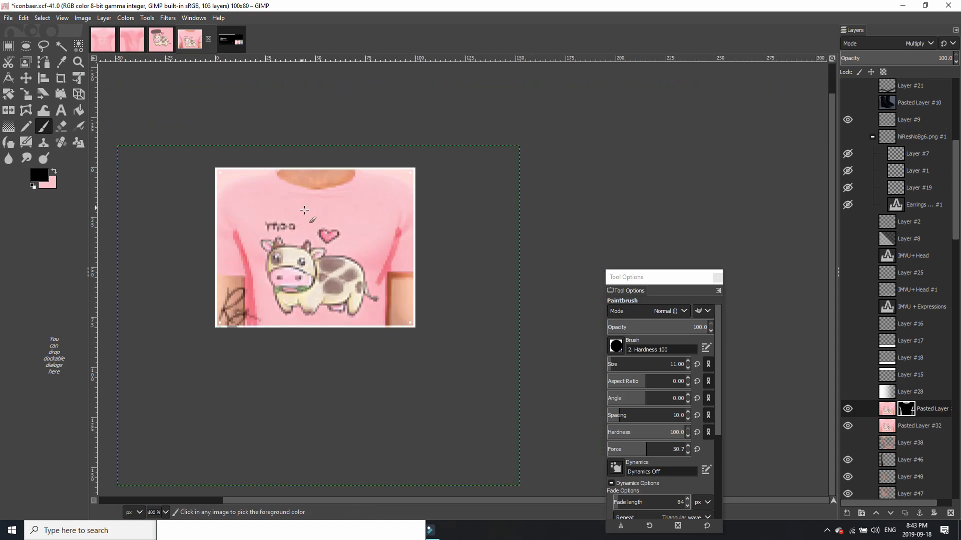
Smudge the ends of the painted side fold lines on the mask at both sides of the shirt
{"action": "left_click", "coordinate": [26, 159]}
{"action": "key", "text": "plus"}
{"action": "key", "text": "plus"}
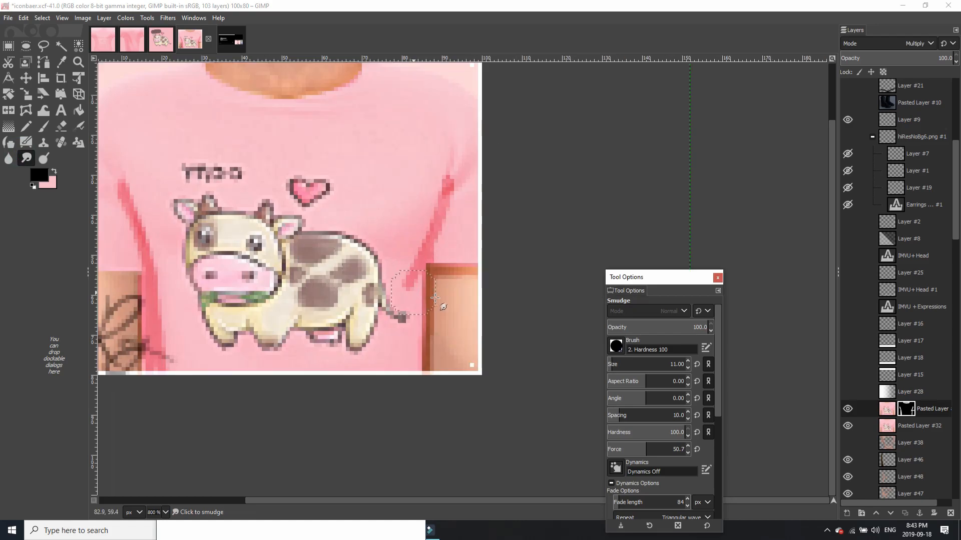
{"action": "left_click", "coordinate": [406, 284]}
{"action": "left_click", "coordinate": [392, 345], "text": "shift"}
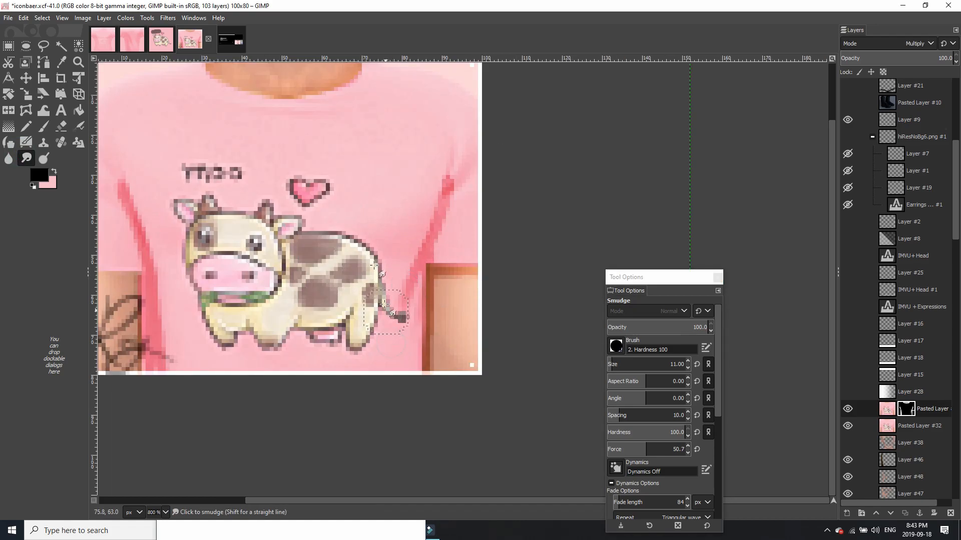
{"action": "mouse_move", "coordinate": [139, 206]}
{"action": "left_mouse_down"}
{"action": "mouse_move", "coordinate": [243, 252]}
{"action": "mouse_move", "coordinate": [216, 197]}
{"action": "left_mouse_up"}
{"action": "left_click_drag", "start_coordinate": [229, 239], "coordinate": [214, 208]}
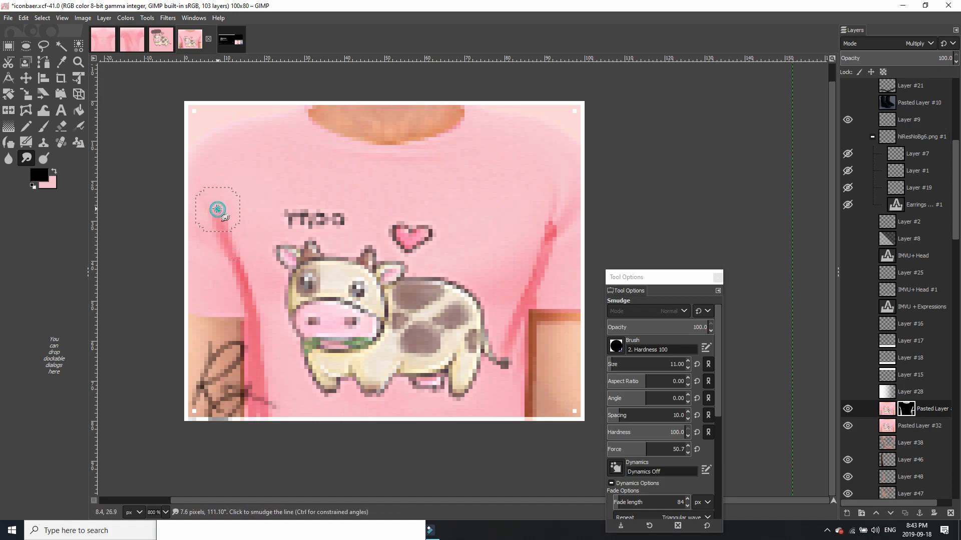
Blur the side folds and arm shading on the mask, and lower the masked layer's opacity to 40.3
{"action": "left_click", "coordinate": [9, 159]}
{"action": "left_click_drag", "start_coordinate": [218, 298], "coordinate": [197, 209]}
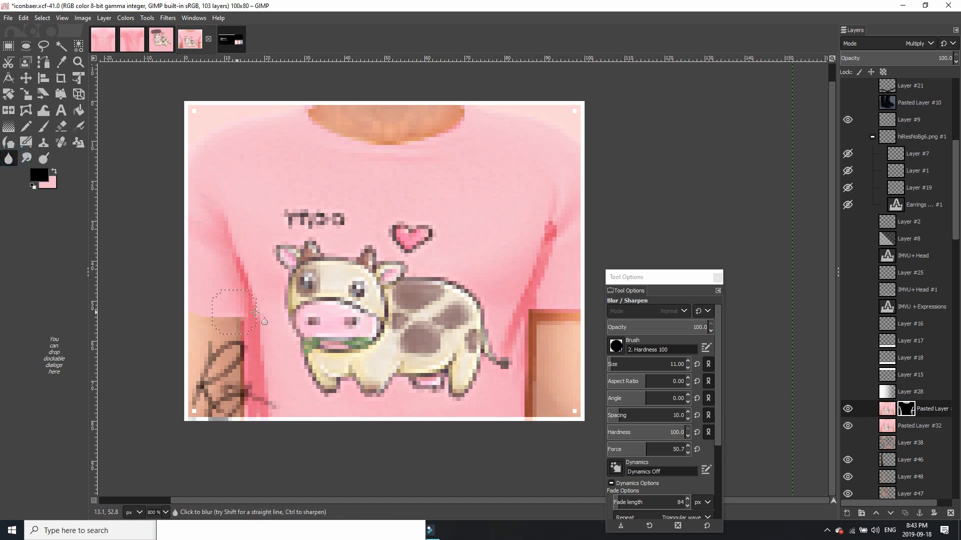
{"action": "mouse_move", "coordinate": [286, 378]}
{"action": "left_mouse_down"}
{"action": "mouse_move", "coordinate": [266, 305]}
{"action": "mouse_move", "coordinate": [272, 275]}
{"action": "mouse_move", "coordinate": [251, 256]}
{"action": "mouse_move", "coordinate": [255, 204]}
{"action": "mouse_move", "coordinate": [198, 179]}
{"action": "left_mouse_up"}
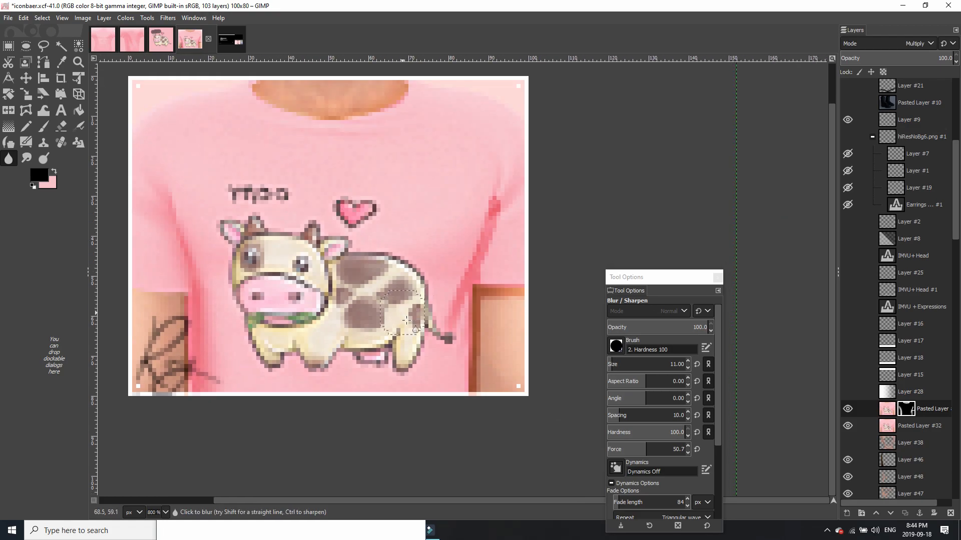
{"action": "mouse_move", "coordinate": [451, 385]}
{"action": "left_mouse_down"}
{"action": "mouse_move", "coordinate": [455, 330]}
{"action": "mouse_move", "coordinate": [440, 299]}
{"action": "mouse_move", "coordinate": [470, 204]}
{"action": "left_mouse_up"}
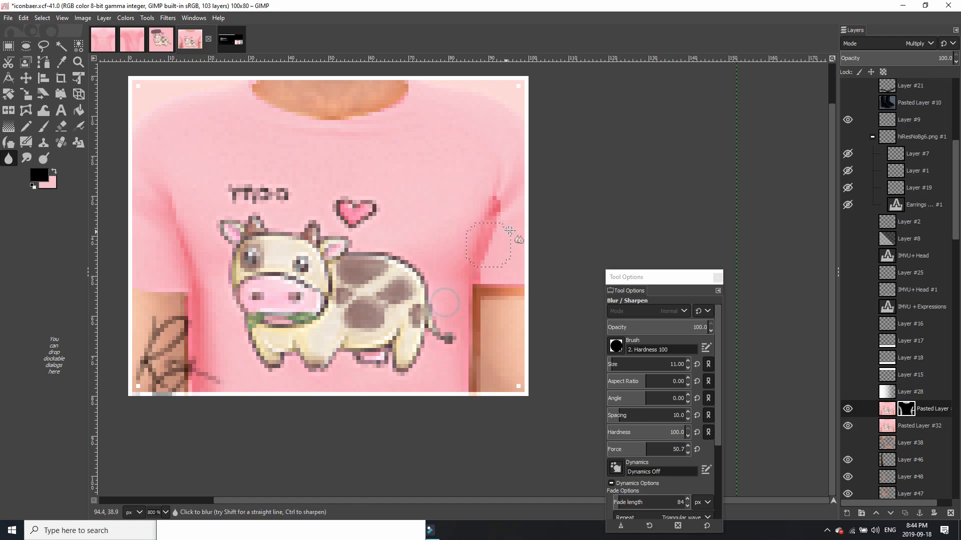
{"action": "left_click_drag", "start_coordinate": [503, 256], "coordinate": [517, 172]}
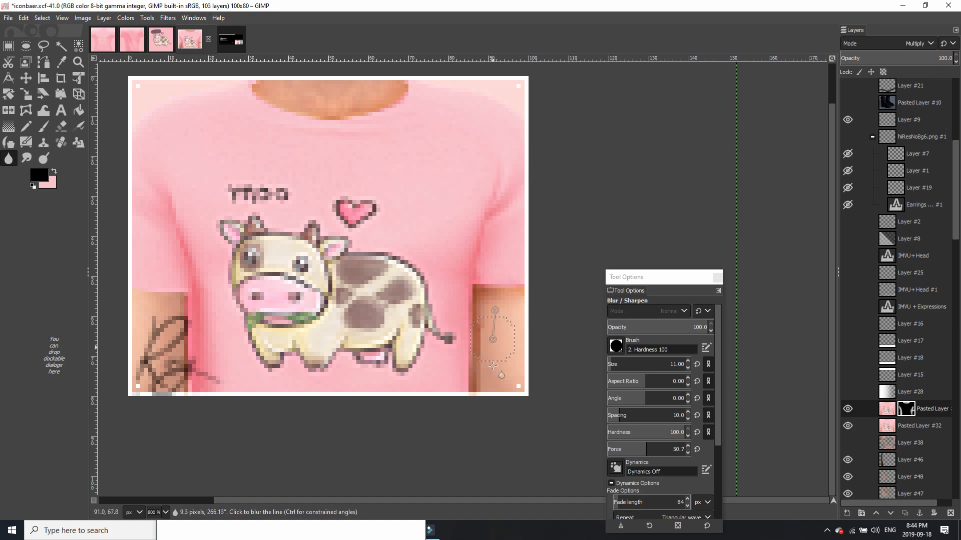
{"action": "scroll", "coordinate": [543, 346], "scroll_direction": "down", "scroll_amount": 3, "text": "ctrl"}
{"action": "scroll", "coordinate": [545, 345], "scroll_direction": "down", "scroll_amount": 2, "text": "ctrl"}
{"action": "scroll", "coordinate": [550, 344], "scroll_direction": "up", "scroll_amount": 1, "text": "ctrl"}
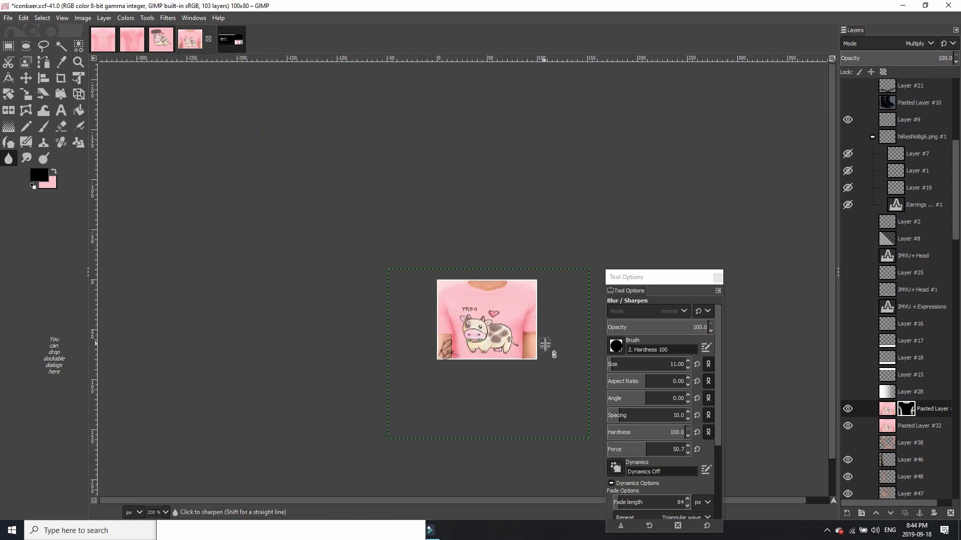
{"action": "left_click_drag", "start_coordinate": [893, 57], "coordinate": [884, 56]}
Reduce the Paintbrush to size 1 and add a new layer above the masked shirt layer
{"action": "left_click", "coordinate": [43, 126]}
{"action": "left_click", "coordinate": [42, 177]}
{"action": "left_click_drag", "start_coordinate": [626, 290], "coordinate": [573, 212]}
{"action": "left_click", "coordinate": [729, 410]}
{"action": "left_click_drag", "start_coordinate": [614, 364], "coordinate": [604, 365]}
{"action": "scroll", "coordinate": [443, 377], "scroll_direction": "up", "scroll_amount": 3, "text": "ctrl"}
{"action": "scroll", "coordinate": [447, 361], "scroll_direction": "up", "scroll_amount": 3, "text": "ctrl"}
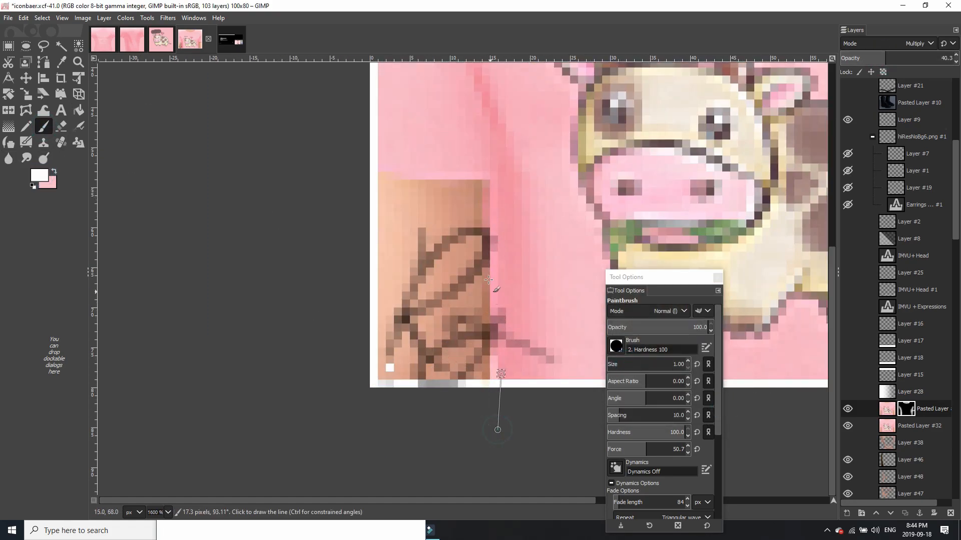
{"action": "key", "text": "shift+ctrl+n"}
{"action": "left_click", "coordinate": [546, 398]}
{"action": "left_click", "coordinate": [390, 368]}
Draw a straight black vertical line along the boundary between the tattooed arm and the shirt
{"action": "left_click", "coordinate": [40, 175]}
{"action": "left_click_drag", "start_coordinate": [625, 320], "coordinate": [606, 381]}
{"action": "left_click", "coordinate": [729, 410]}
{"action": "left_click", "coordinate": [494, 190]}
{"action": "left_click", "coordinate": [495, 410], "text": "shift"}
Smudge the black line beside the tattooed arm with the Hardness 050 brush at size 9
{"action": "left_click", "coordinate": [21, 161]}
{"action": "left_click", "coordinate": [610, 350]}
{"action": "left_click", "coordinate": [652, 377]}
{"action": "left_click", "coordinate": [618, 361]}
{"action": "left_click_drag", "start_coordinate": [568, 281], "coordinate": [599, 410]}
{"action": "left_click", "coordinate": [611, 361]}
{"action": "left_click_drag", "start_coordinate": [525, 321], "coordinate": [514, 150]}
Set the new line layer to Soft light mode with an opacity of 50.9
{"action": "scroll", "coordinate": [530, 260], "scroll_direction": "down", "scroll_amount": 2}
{"action": "right_click", "coordinate": [528, 273]}
{"action": "left_click", "coordinate": [521, 251]}
{"action": "scroll", "coordinate": [525, 250], "scroll_direction": "down", "scroll_amount": 1}
{"action": "left_click", "coordinate": [912, 44]}
{"action": "left_click", "coordinate": [848, 264]}
{"action": "left_click_drag", "start_coordinate": [868, 57], "coordinate": [898, 56]}
{"action": "scroll", "coordinate": [622, 145], "scroll_direction": "down", "scroll_amount": 3}
{"action": "scroll", "coordinate": [581, 201], "scroll_direction": "up", "scroll_amount": 2}
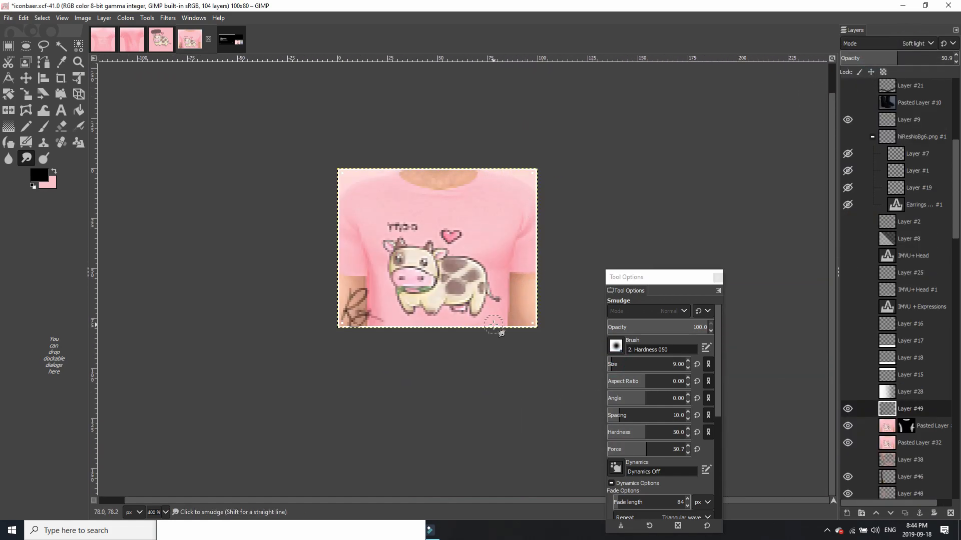
Export the icon as iconbaer.jpg in the Icons folder at JPEG quality 100, replacing the existing file
{"action": "key", "text": "ctrl+shift+e"}
{"action": "double_click", "coordinate": [228, 85]}
{"action": "left_click", "coordinate": [323, 278]}
{"action": "left_click", "coordinate": [485, 385]}
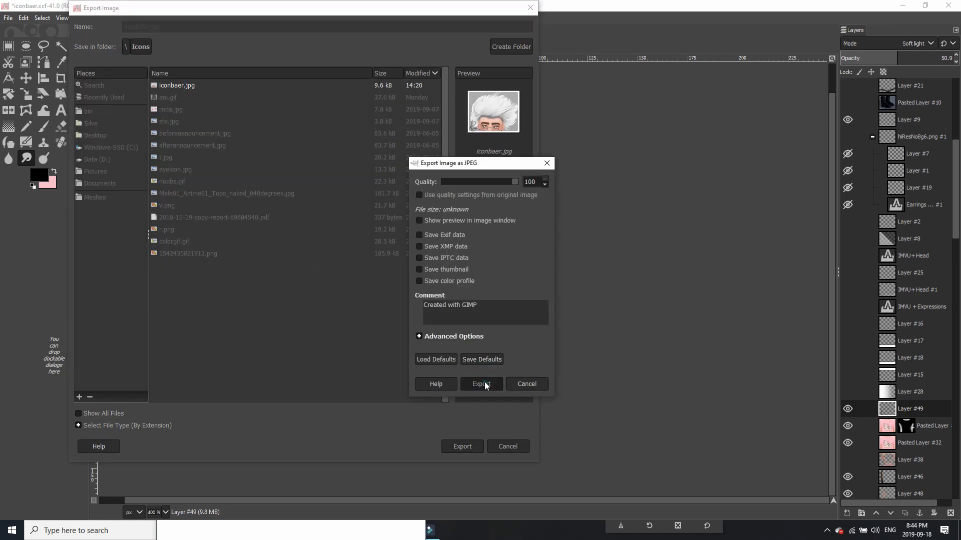
{"action": "left_click", "coordinate": [481, 384]}
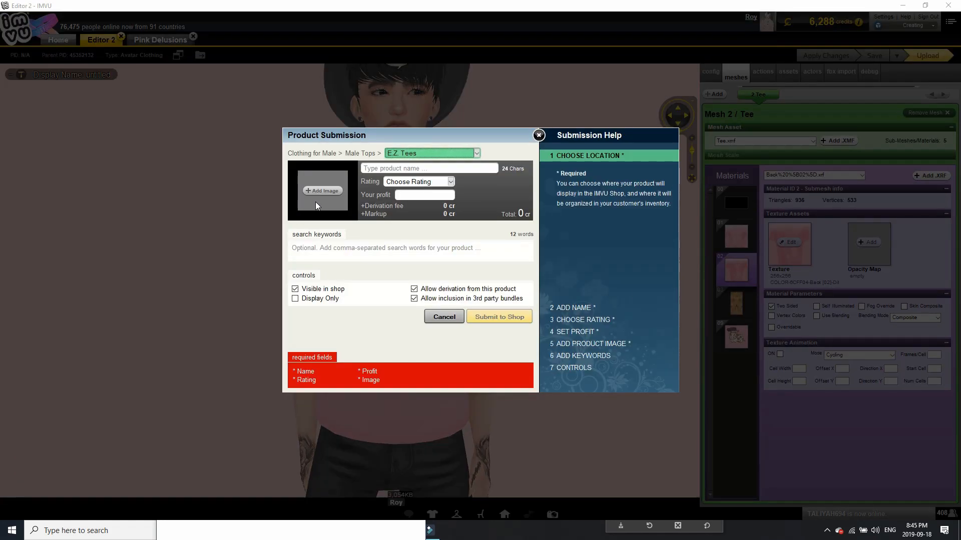
In IMVU's product submission, add the exported icon as the product image and name the product Moo Cow T-shirt
{"action": "left_click", "coordinate": [324, 204]}
{"action": "double_click", "coordinate": [409, 172]}
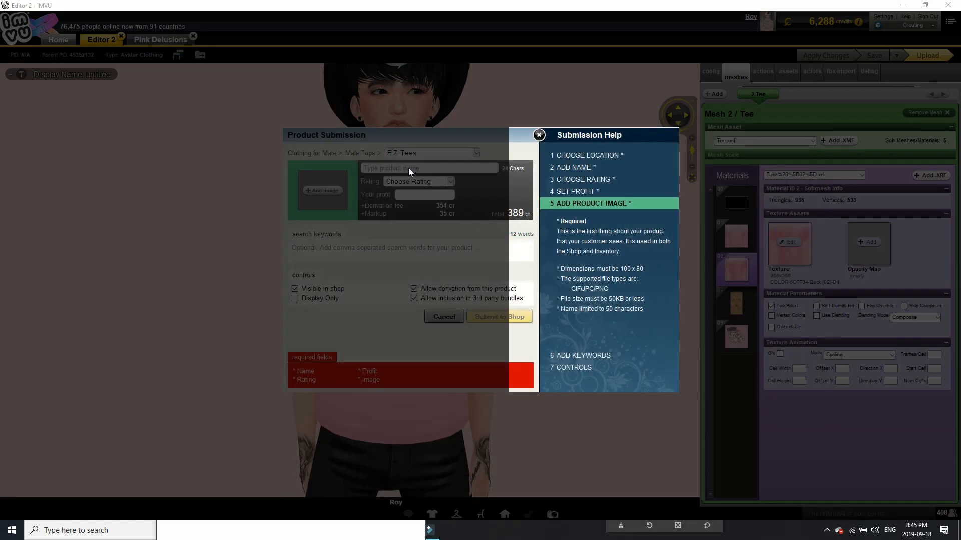
{"action": "left_click", "coordinate": [409, 169]}
{"action": "type", "text": "Moo Cow T-shirt"}
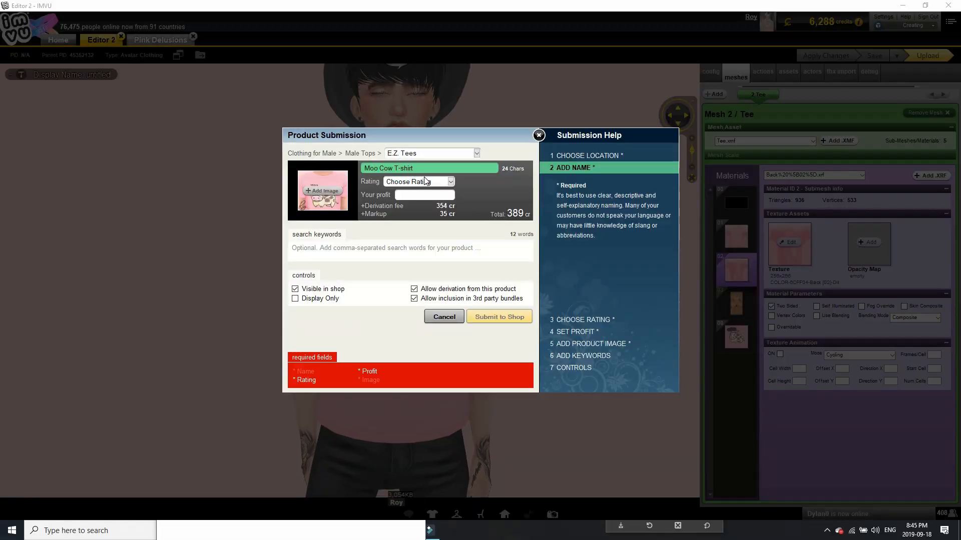
Rate the product General Audience and set the profit to 150
{"action": "left_click", "coordinate": [426, 181]}
{"action": "left_click", "coordinate": [429, 183]}
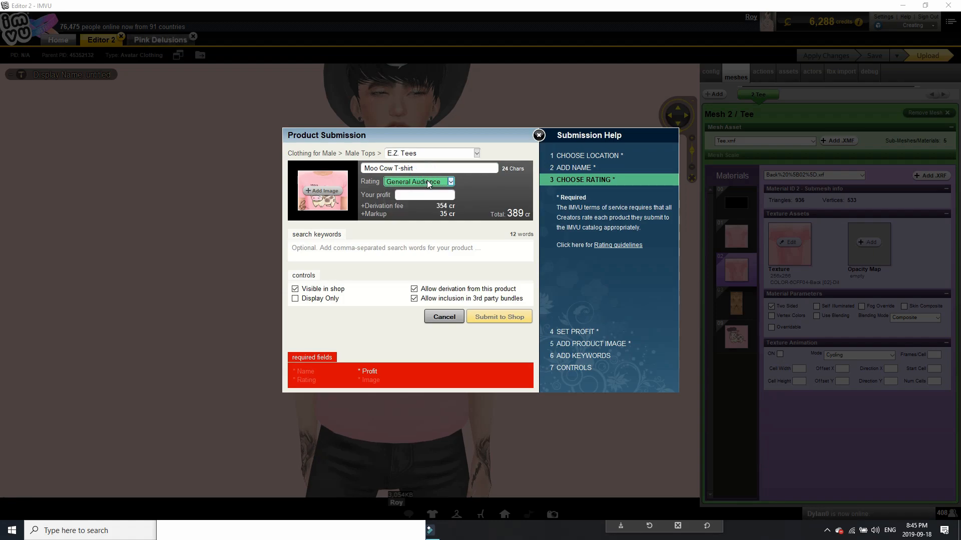
{"action": "left_click", "coordinate": [433, 194]}
{"action": "type", "text": "150"}
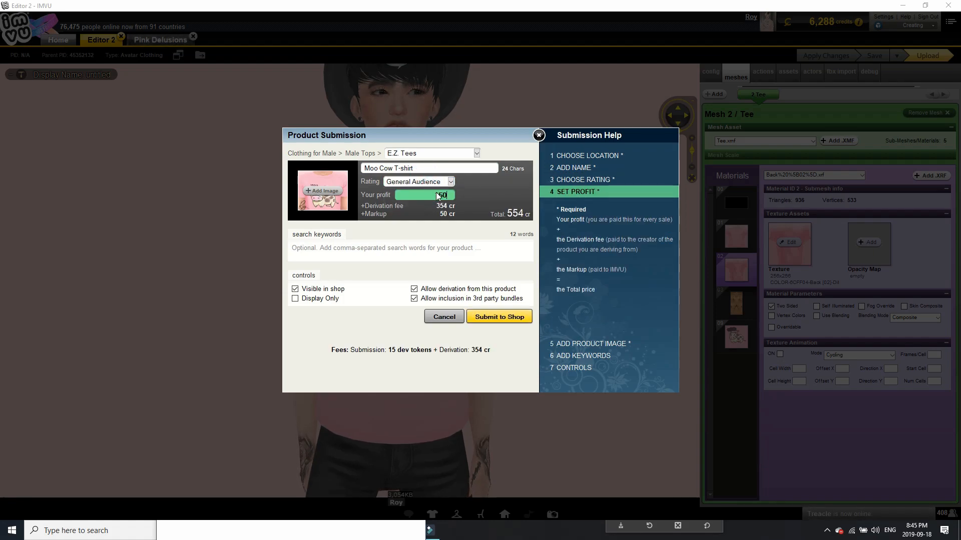
Disallow derivation from the product and add the search keywords moo, cow, tee, tshirt, the creator's name, pink and cute
{"action": "left_click", "coordinate": [418, 291]}
{"action": "left_click", "coordinate": [434, 248]}
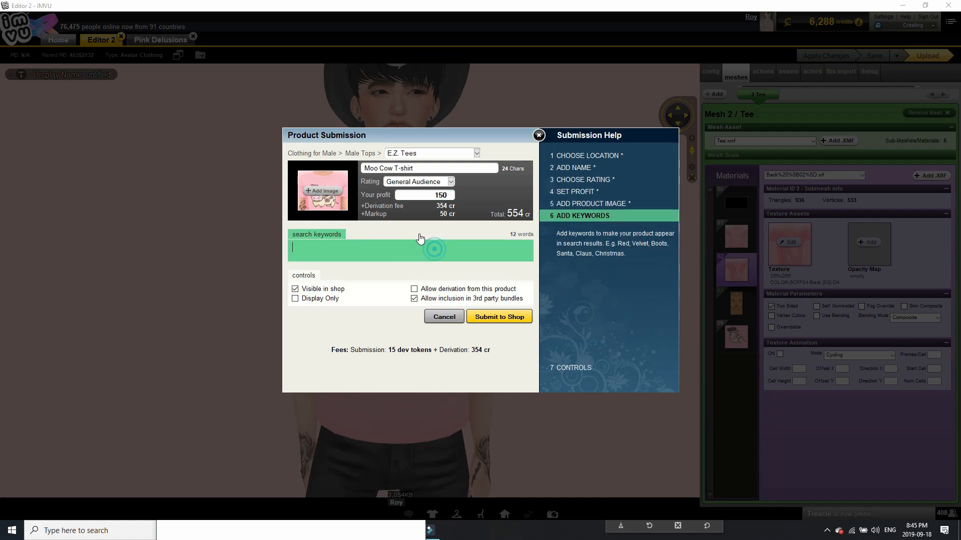
{"action": "type", "text": "moo, cow"}
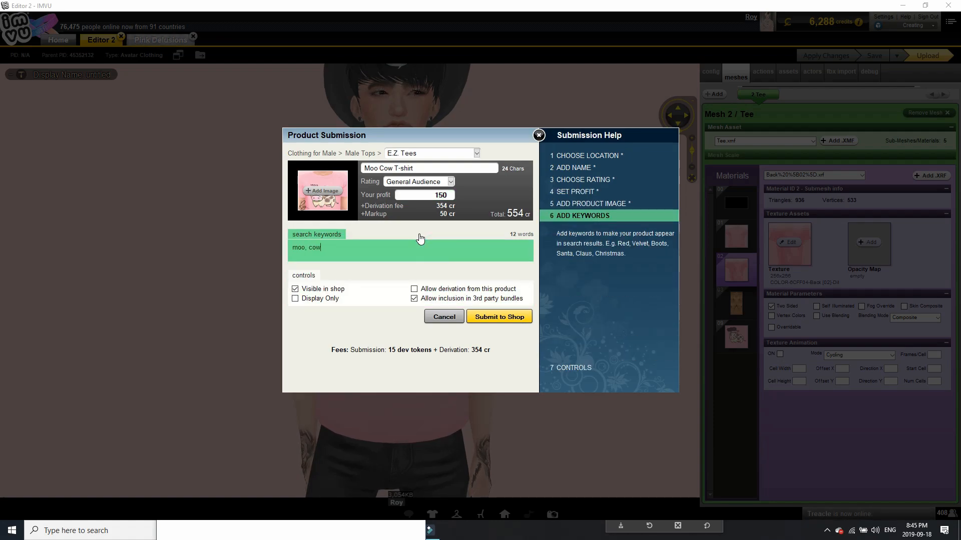
{"action": "type", "text": ", tee, ts"}
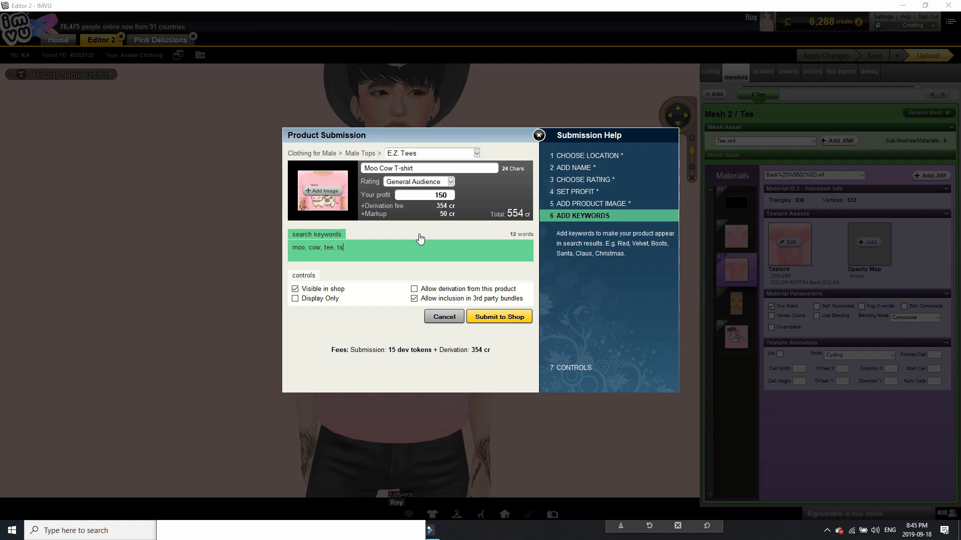
{"action": "type", "text": "hirt, Roy, pink, cute"}
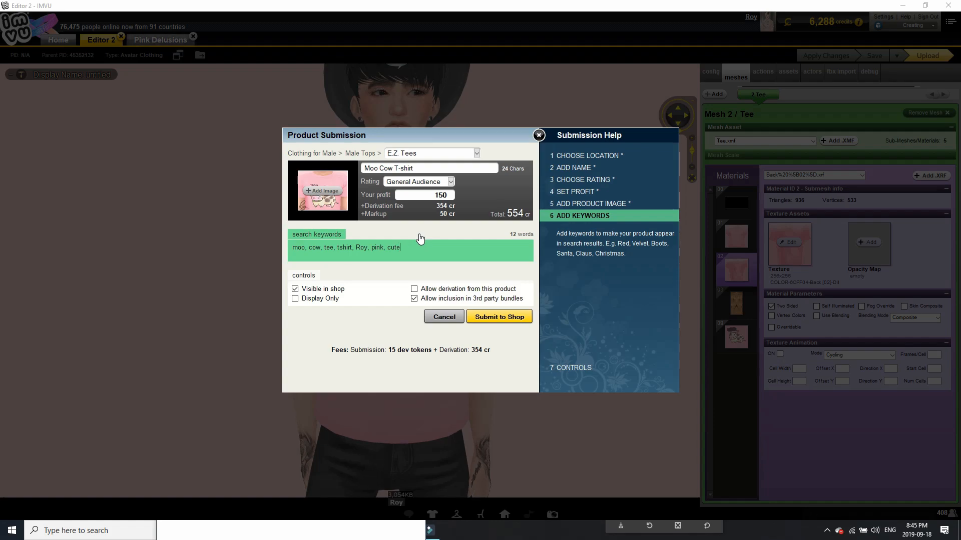
Add the search keywords shortsleeved, rose and vache, and submit the product to the shop
{"action": "type", "text": ", shortsleev"}
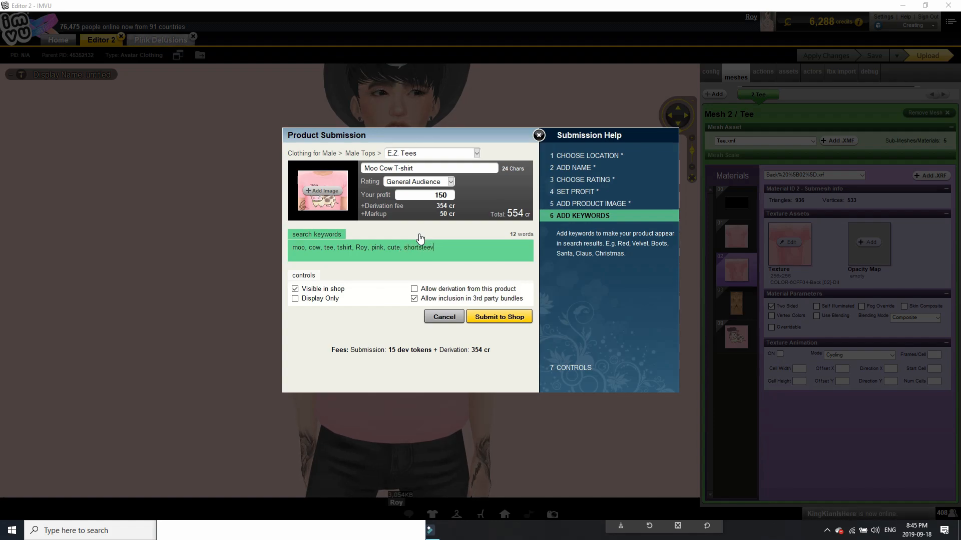
{"action": "type", "text": "ed, rose, vache"}
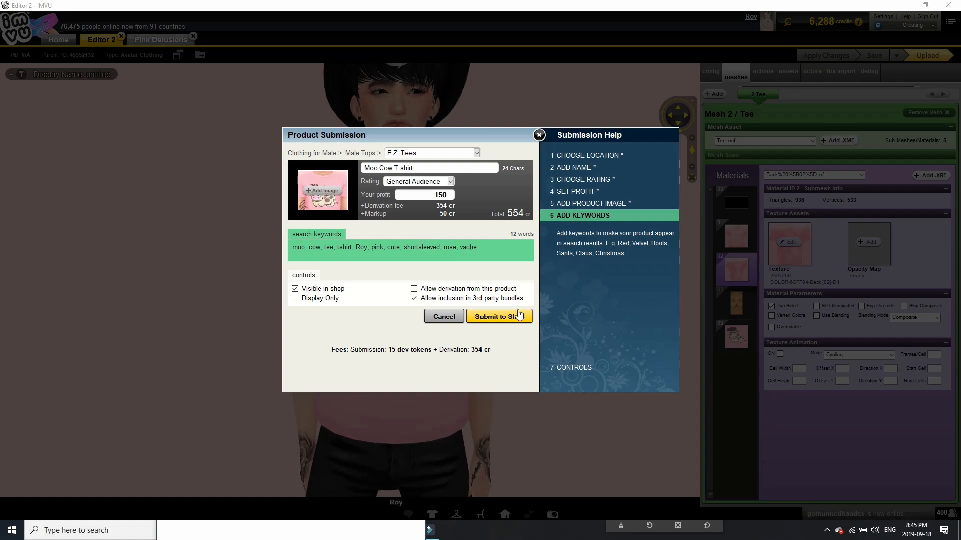
{"action": "left_click", "coordinate": [519, 322]}
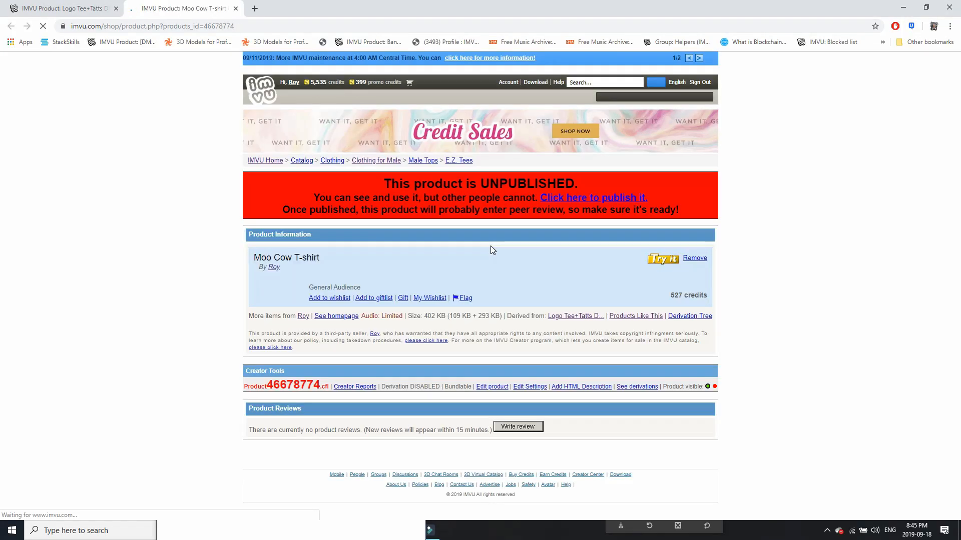
Add an HTML description reading "Cute pink cow t-shirt by" plus the creator's name, submit it, and publish the Moo Cow T-shirt
{"action": "left_click", "coordinate": [582, 388]}
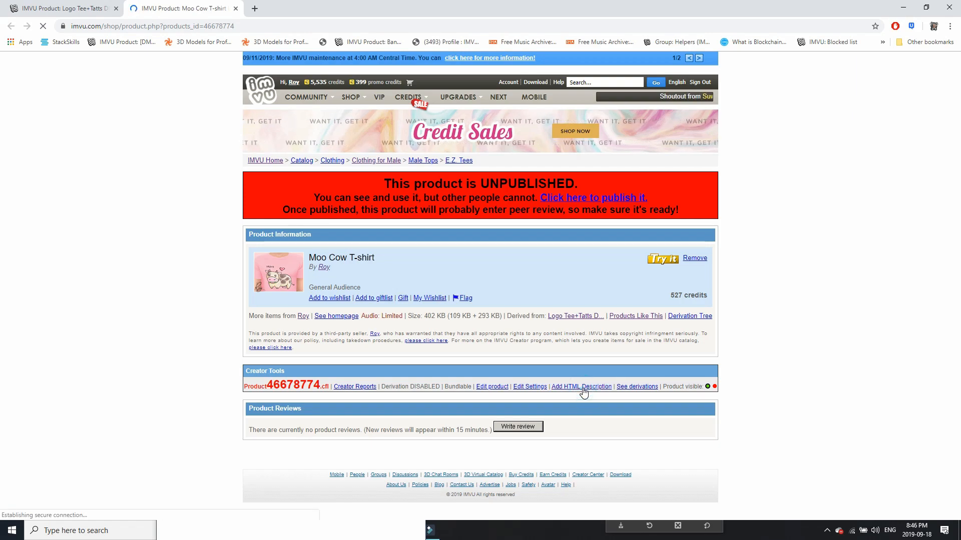
{"action": "left_click", "coordinate": [527, 269]}
{"action": "type", "text": "Cu"}
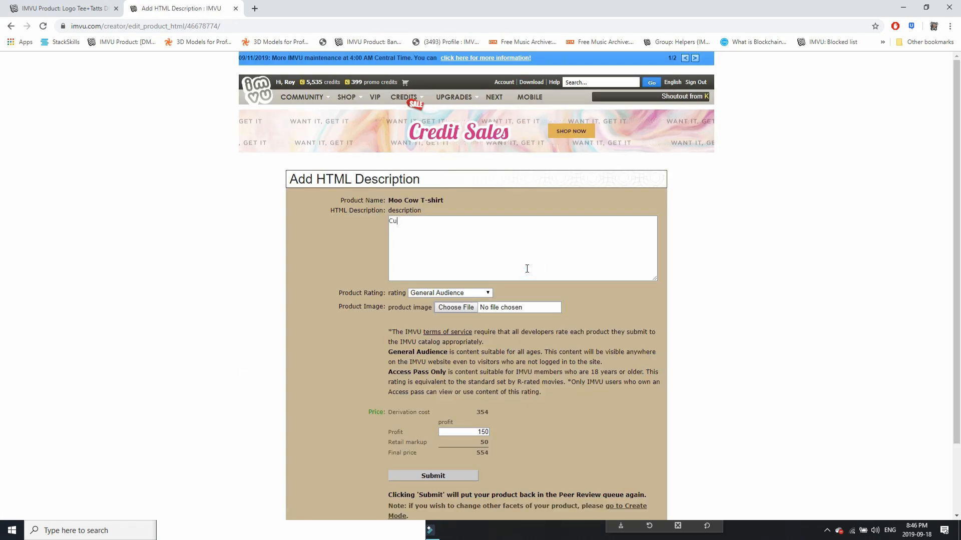
{"action": "type", "text": "te pink co"}
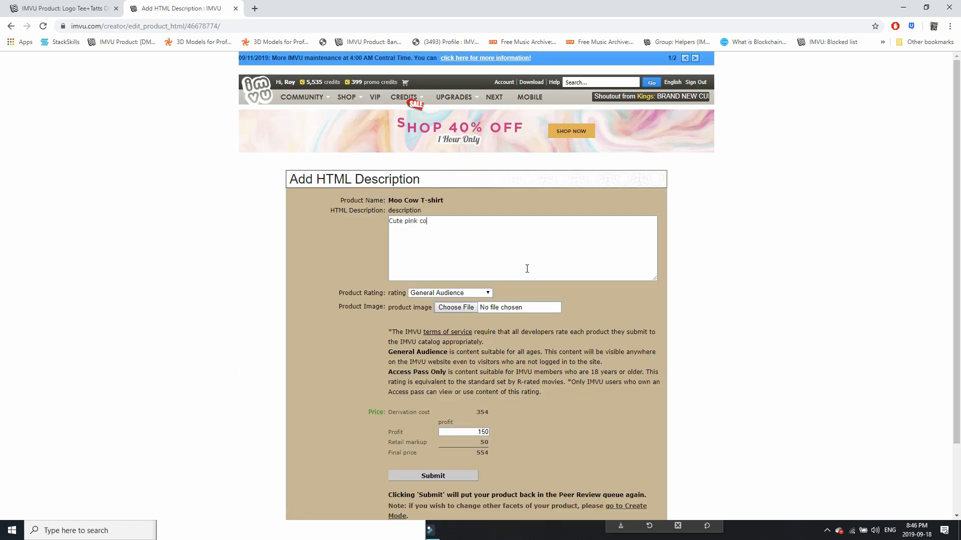
{"action": "type", "text": "w t-shirt "}
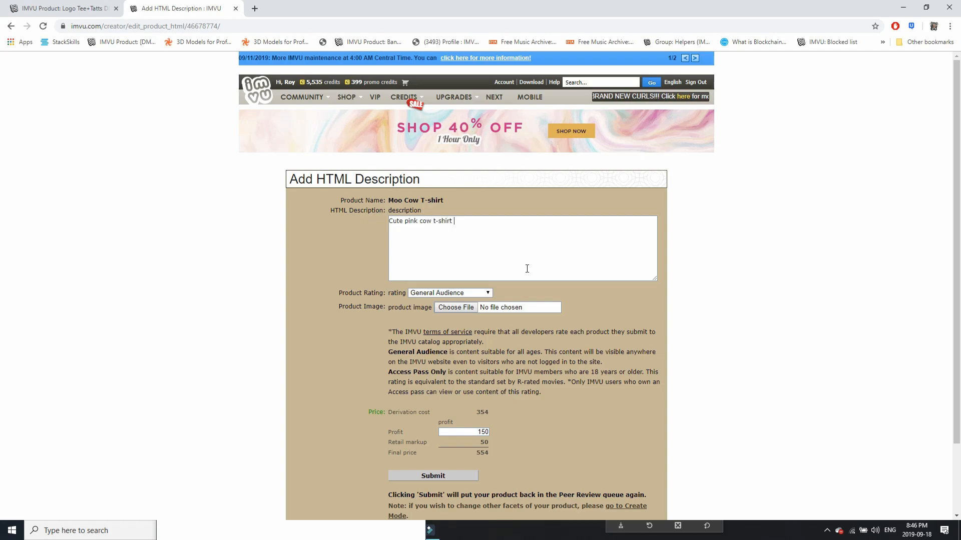
{"action": "type", "text": "by Roy."}
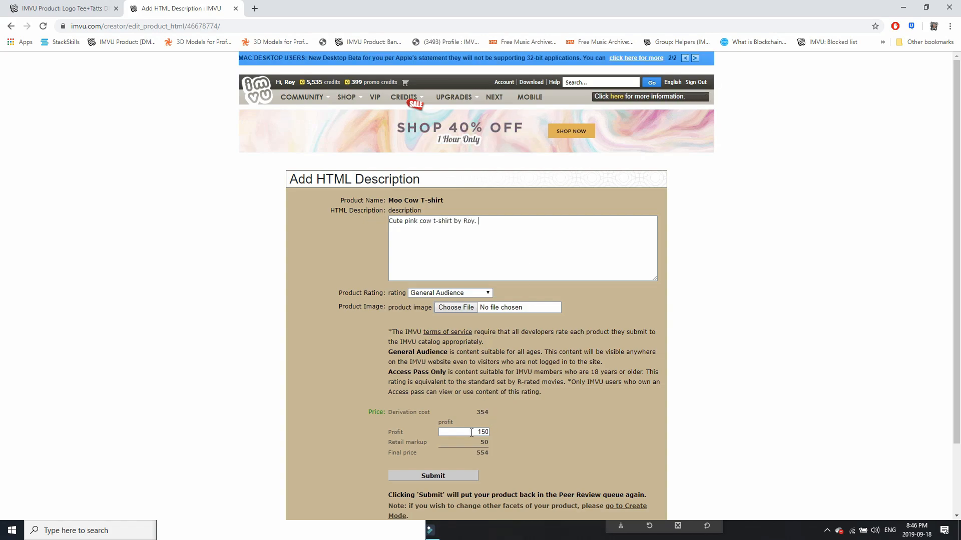
{"action": "left_click", "coordinate": [452, 480]}
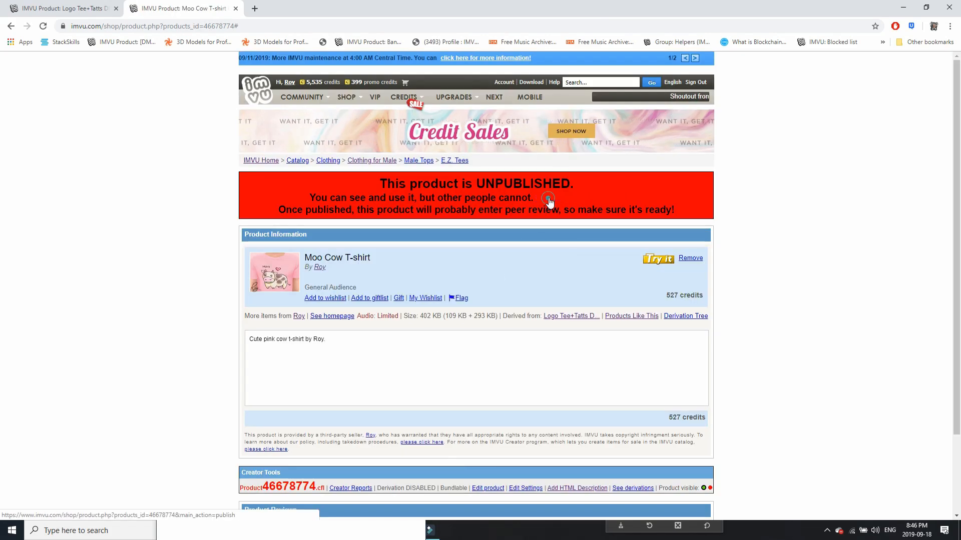
{"action": "left_click", "coordinate": [549, 199]}
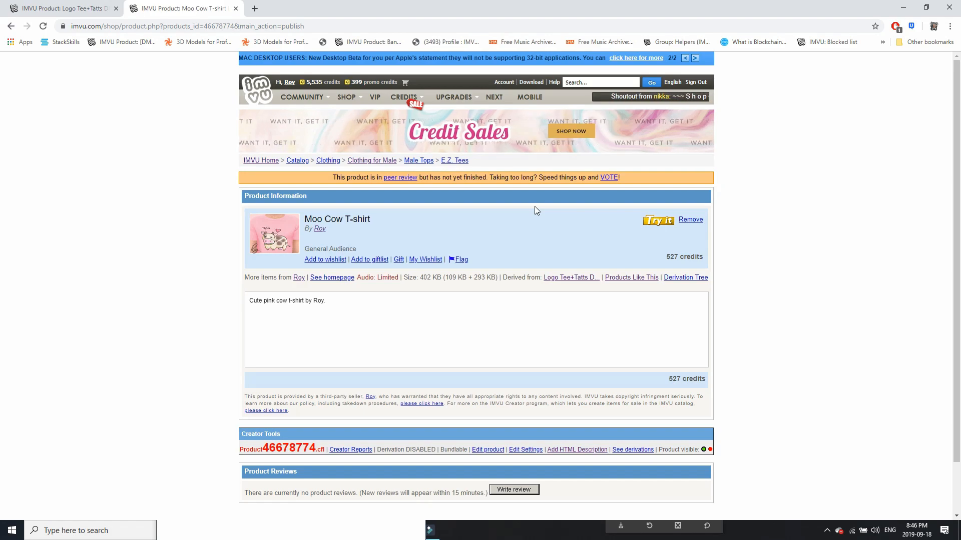
Switch to the IMVU client, open Dress Up and put on the Moo Cow T-shirt from the recently added items
{"action": "key", "text": "alt+Tab"}
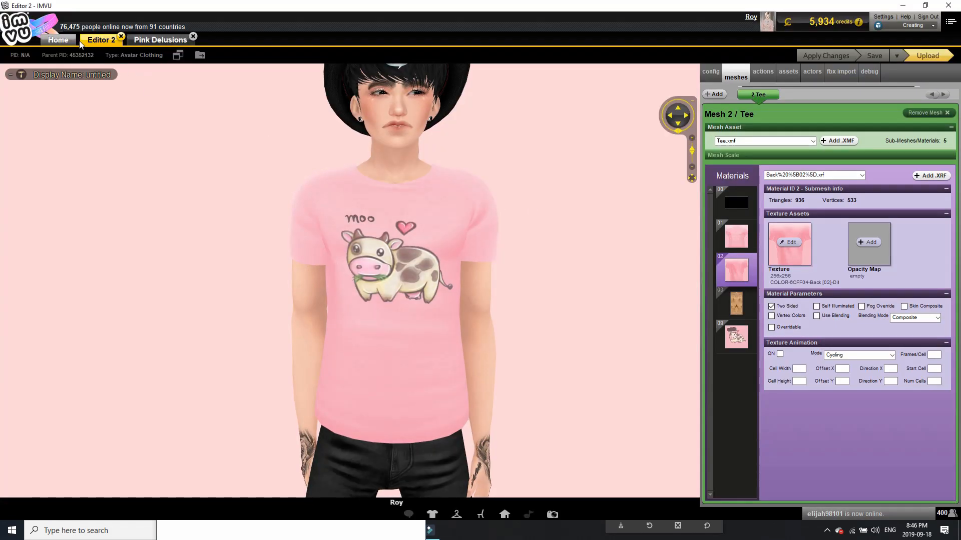
{"action": "left_click", "coordinate": [142, 40]}
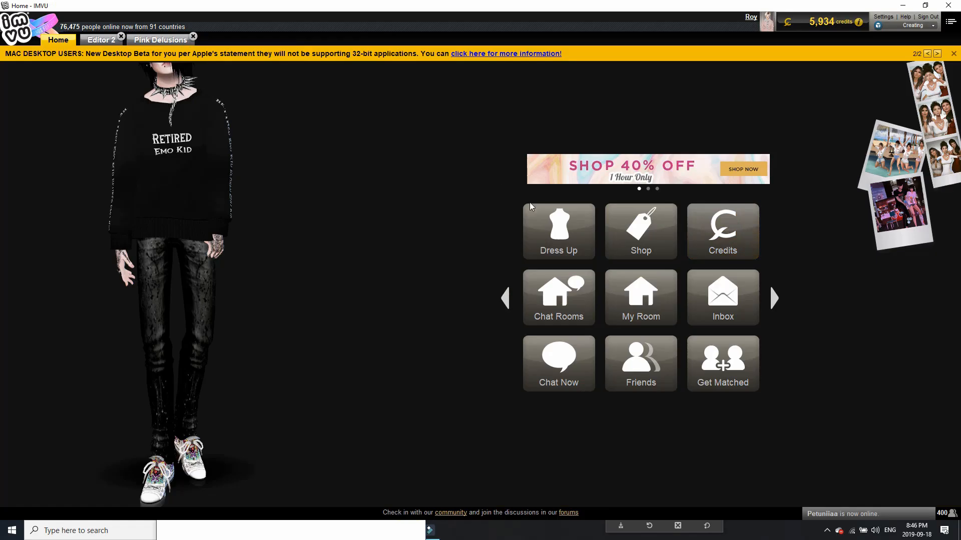
{"action": "left_click", "coordinate": [544, 223]}
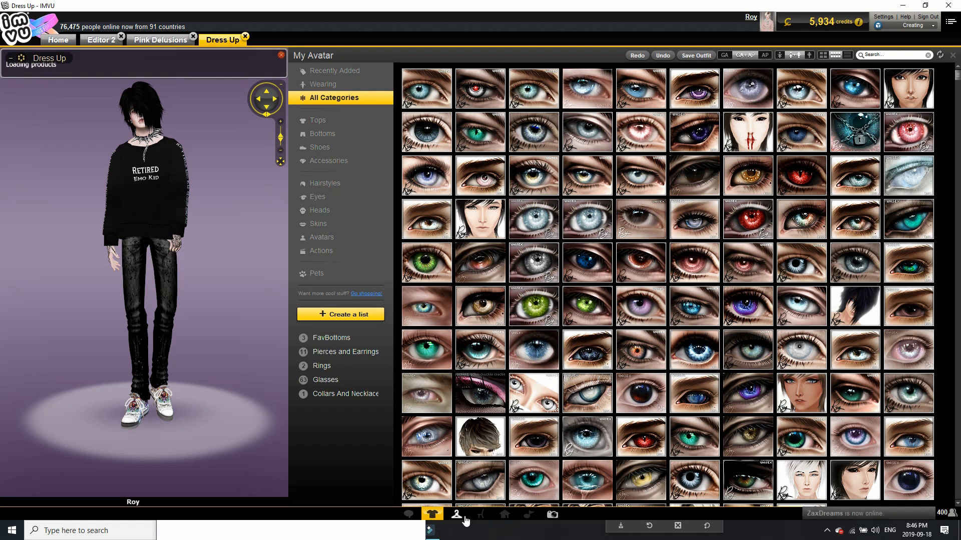
{"action": "left_click", "coordinate": [456, 516]}
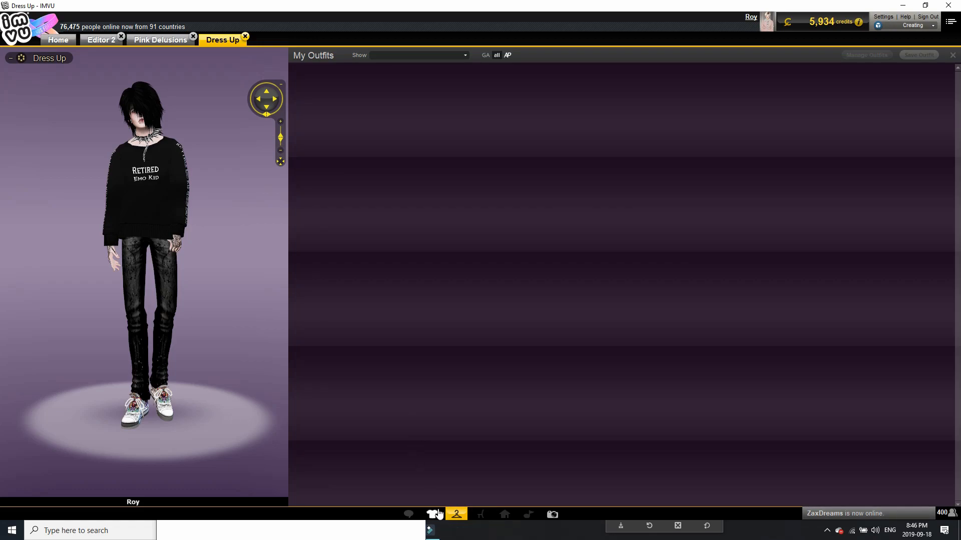
{"action": "left_click", "coordinate": [439, 515]}
{"action": "left_click", "coordinate": [338, 71]}
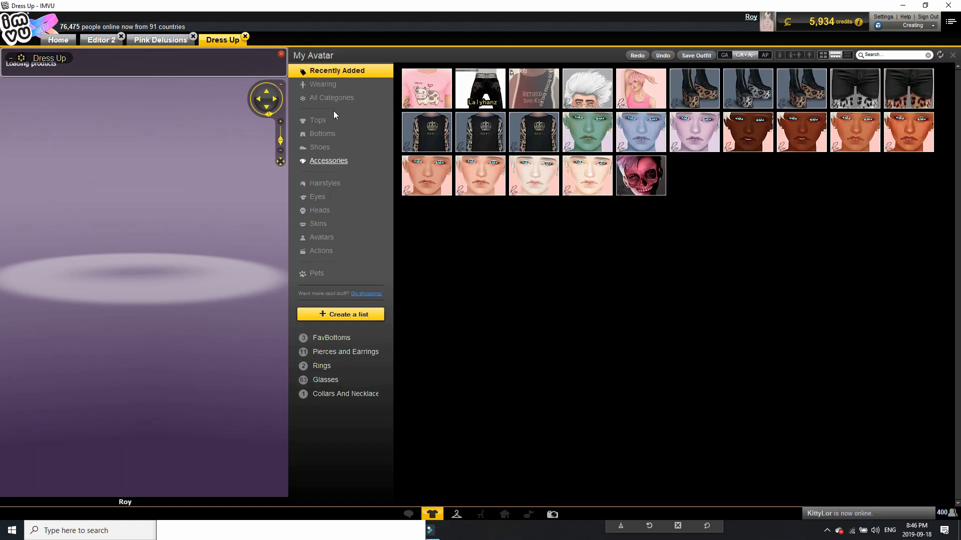
Search the skins for neo, and put on white jeans found by searching the bottoms for white
{"action": "left_click", "coordinate": [318, 223]}
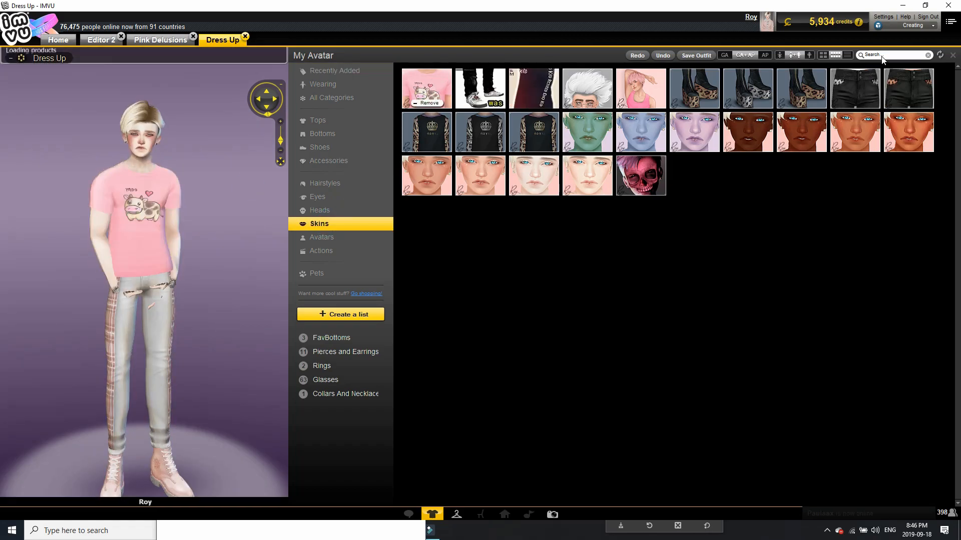
{"action": "left_click", "coordinate": [880, 55]}
{"action": "type", "text": "neo"}
{"action": "left_click", "coordinate": [324, 133]}
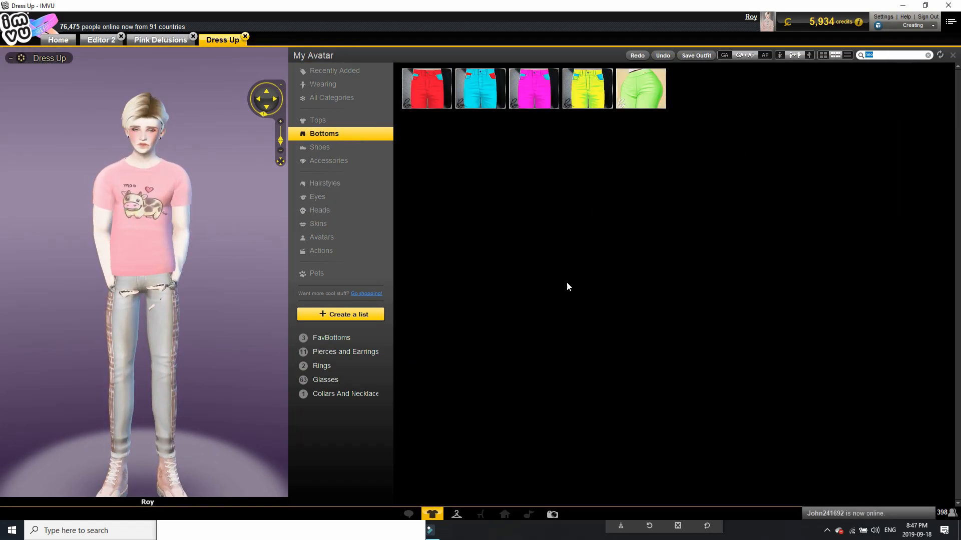
{"action": "type", "text": "white"}
Search the general-audience avatars for the creator's name and apply one of the animated no-squint avatars
{"action": "left_click_drag", "start_coordinate": [888, 55], "coordinate": [852, 58]}
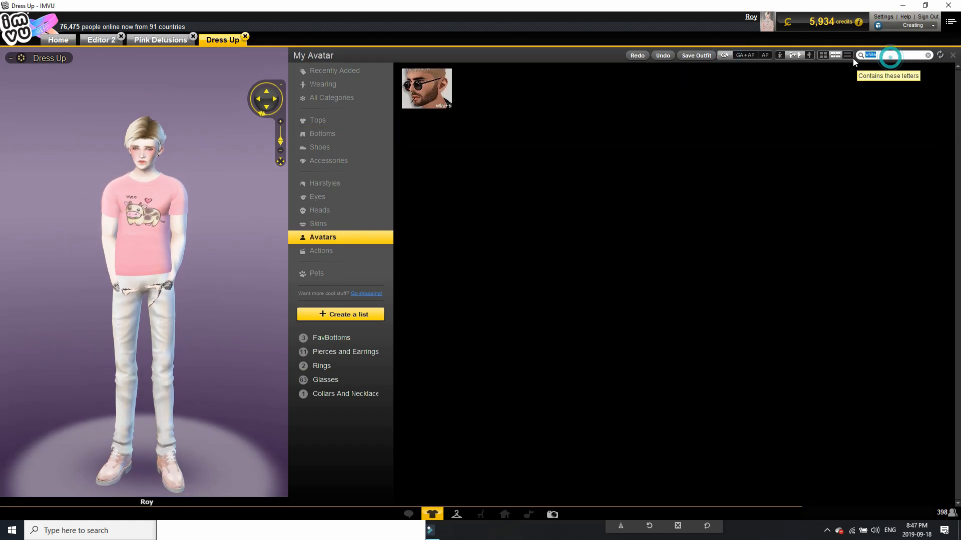
{"action": "type", "text": "roy"}
{"action": "left_click", "coordinate": [539, 170]}
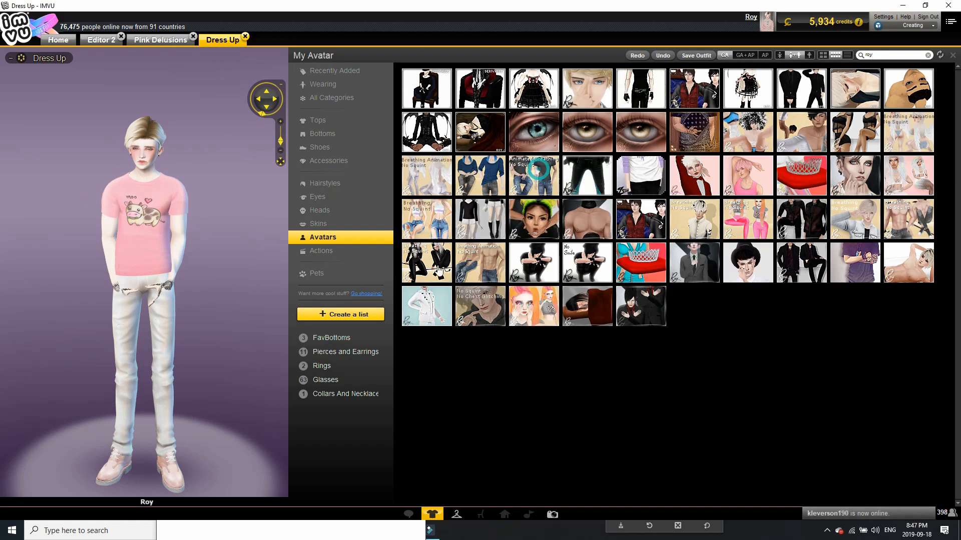
Open My Room and load the Ambient Pink Room from the available rooms
{"action": "left_click", "coordinate": [57, 39]}
{"action": "left_click", "coordinate": [639, 299]}
{"action": "left_click", "coordinate": [505, 514]}
{"action": "left_click_drag", "start_coordinate": [566, 221], "coordinate": [573, 288]}
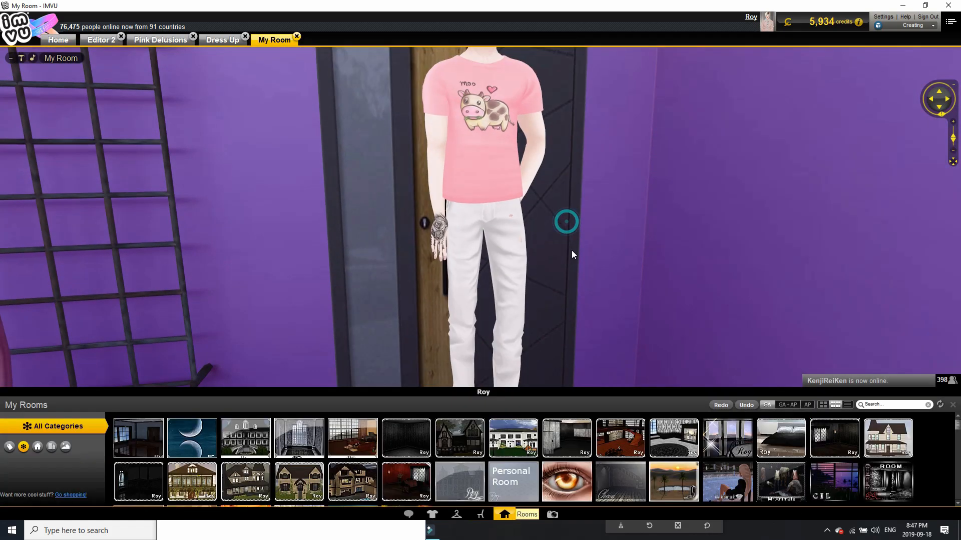
{"action": "scroll", "coordinate": [433, 463], "scroll_direction": "down", "scroll_amount": 5}
{"action": "left_click", "coordinate": [873, 445]}
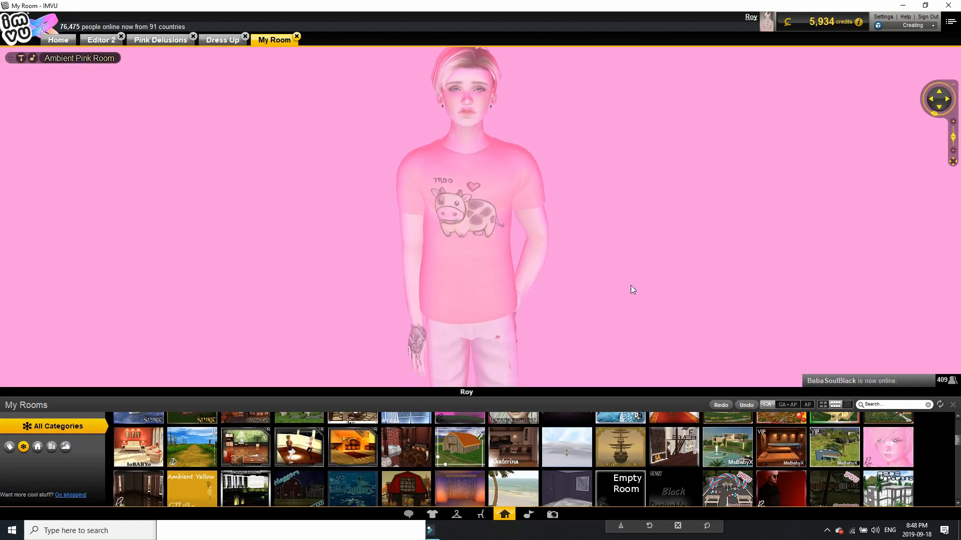
Search the avatar's inventory for pose and try out several of the avatar's pose triggers
{"action": "left_click", "coordinate": [432, 514]}
{"action": "left_click", "coordinate": [868, 403]}
{"action": "type", "text": "pose"}
{"action": "left_click", "coordinate": [484, 210]}
{"action": "left_click", "coordinate": [534, 373]}
{"action": "left_click", "coordinate": [464, 182]}
{"action": "left_click", "coordinate": [538, 351]}
{"action": "left_click", "coordinate": [474, 213]}
{"action": "left_click", "coordinate": [551, 356]}
Wear another pose pack and trigger its poses to give the avatar one hand behind the head, then close the inventory
{"action": "left_click", "coordinate": [620, 438]}
{"action": "left_click", "coordinate": [480, 191]}
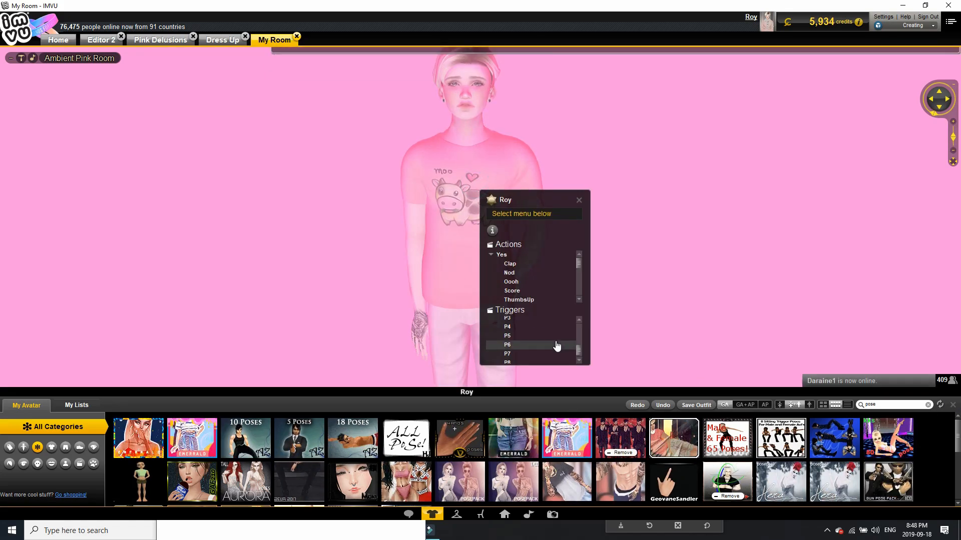
{"action": "left_click", "coordinate": [561, 348]}
{"action": "left_click", "coordinate": [483, 215]}
{"action": "left_click", "coordinate": [538, 368]}
{"action": "left_click", "coordinate": [952, 404]}
Try to take a portrait photo of the posed avatar and save it with sharing to the feed
{"action": "left_click", "coordinate": [552, 514]}
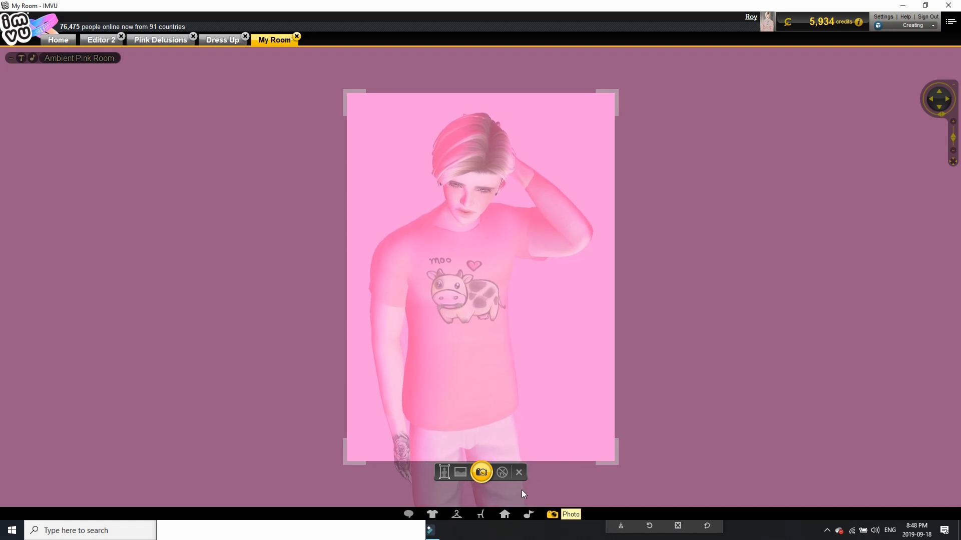
{"action": "left_click", "coordinate": [482, 473]}
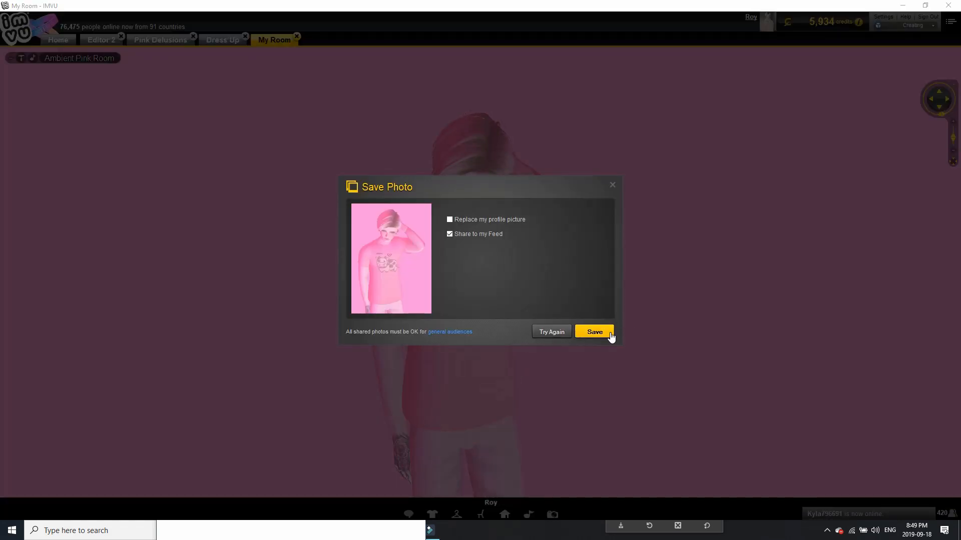
{"action": "left_click", "coordinate": [595, 332]}
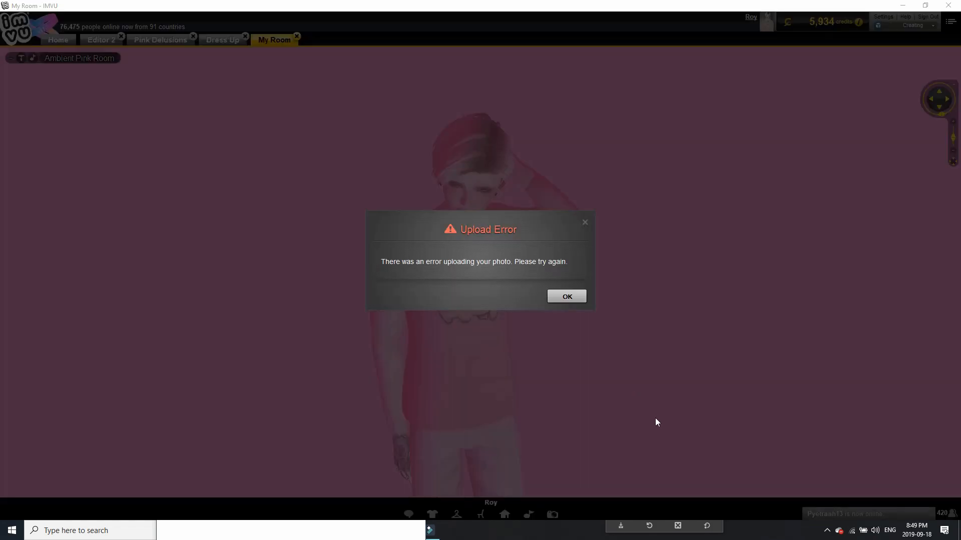
{"action": "left_click", "coordinate": [558, 297]}
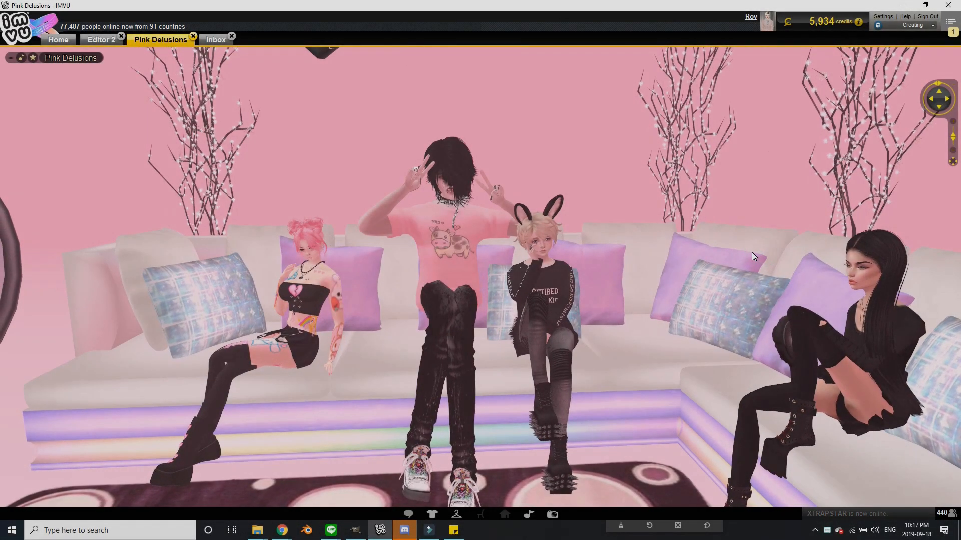
In Pink Delusions, frame the cow-shirt avatar with the bunny-eared avatar, take a photo and save it with sharing to the feed
{"action": "scroll", "coordinate": [751, 253], "scroll_direction": "down", "scroll_amount": 2}
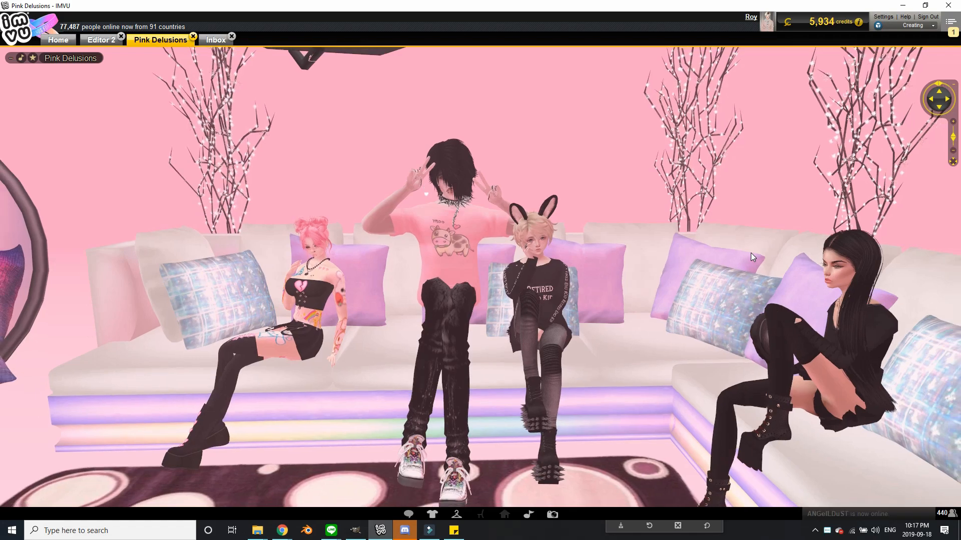
{"action": "scroll", "coordinate": [749, 251], "scroll_direction": "up", "scroll_amount": 5}
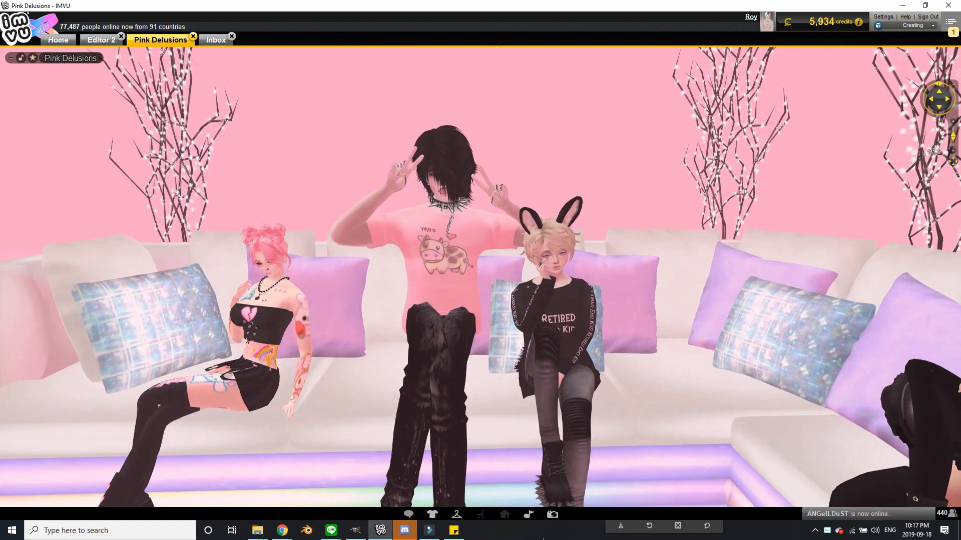
{"action": "left_click", "coordinate": [552, 514]}
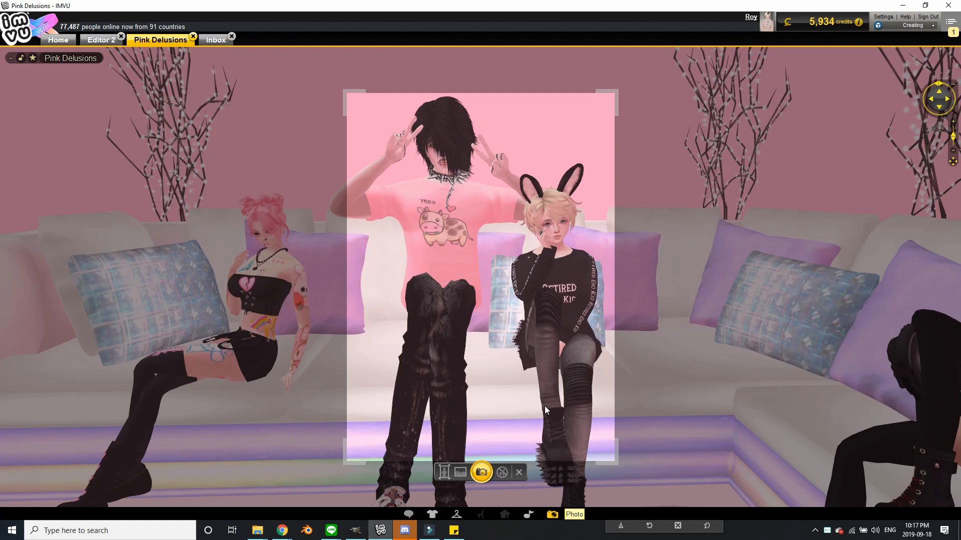
{"action": "scroll", "coordinate": [545, 410], "scroll_direction": "down", "scroll_amount": 3}
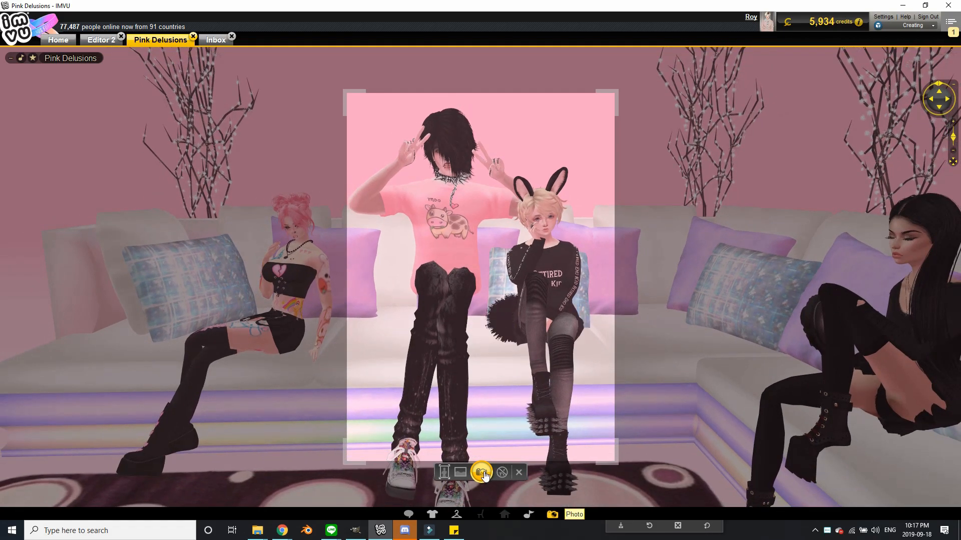
{"action": "left_click", "coordinate": [483, 472]}
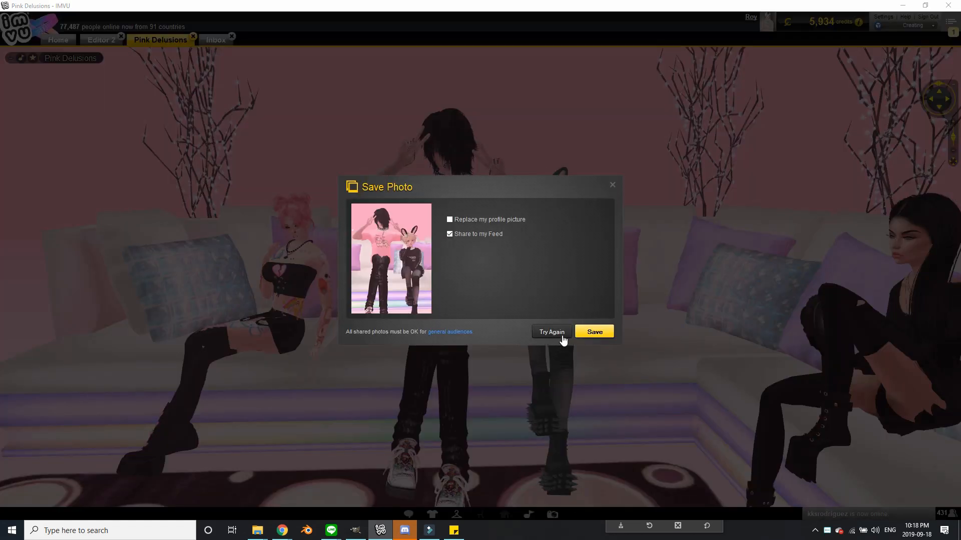
{"action": "left_click", "coordinate": [587, 334]}
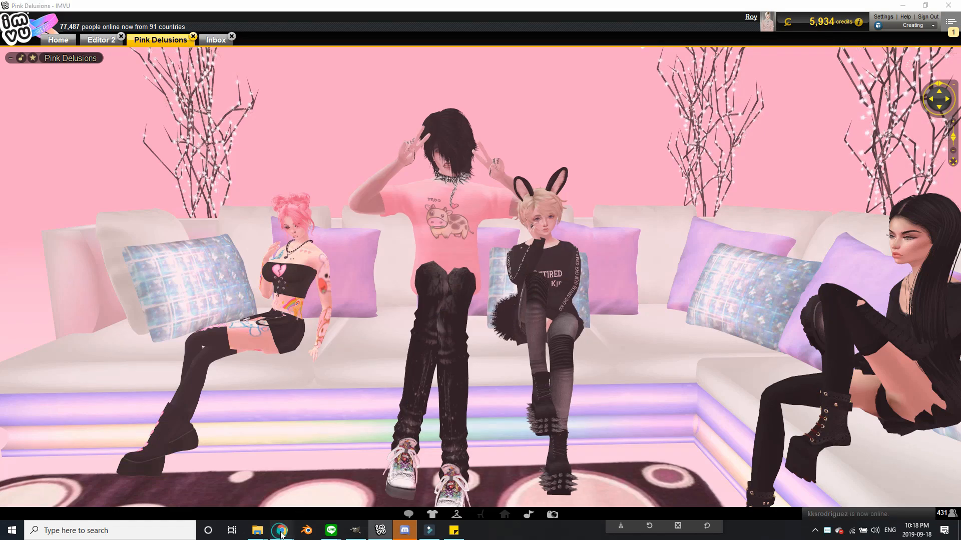
Switch to Chrome, open IMVU Next and show the posts on the creator's own profile
{"action": "mouse_move", "coordinate": [281, 533]}
{"action": "left_click", "coordinate": [240, 504]}
{"action": "scroll", "coordinate": [555, 152], "scroll_direction": "up", "scroll_amount": 7}
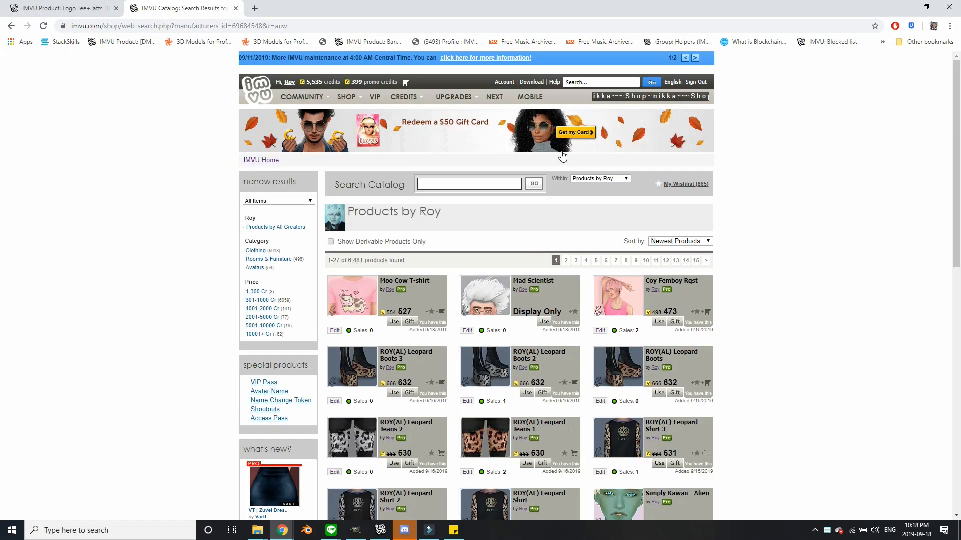
{"action": "left_click", "coordinate": [503, 97]}
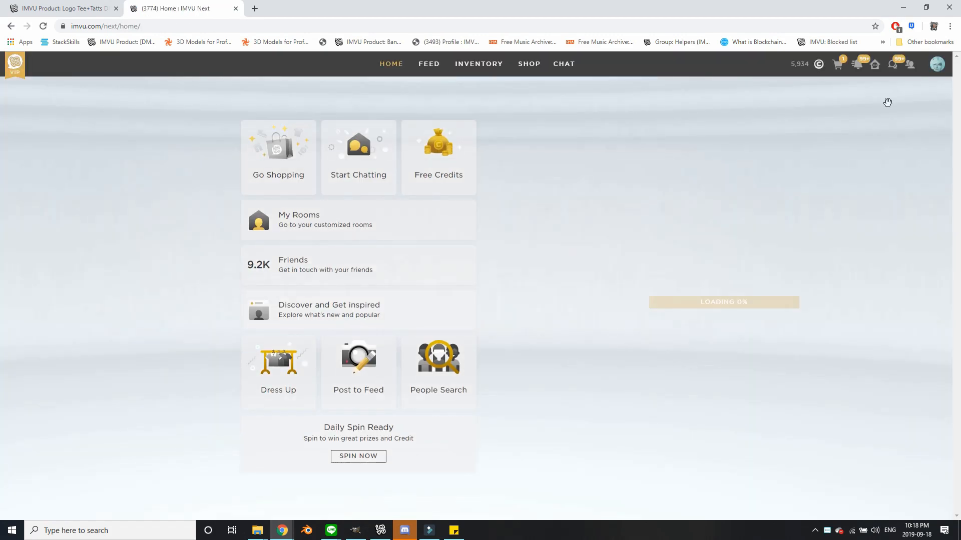
{"action": "left_click", "coordinate": [937, 64]}
{"action": "left_click", "coordinate": [821, 99]}
{"action": "left_click", "coordinate": [656, 165]}
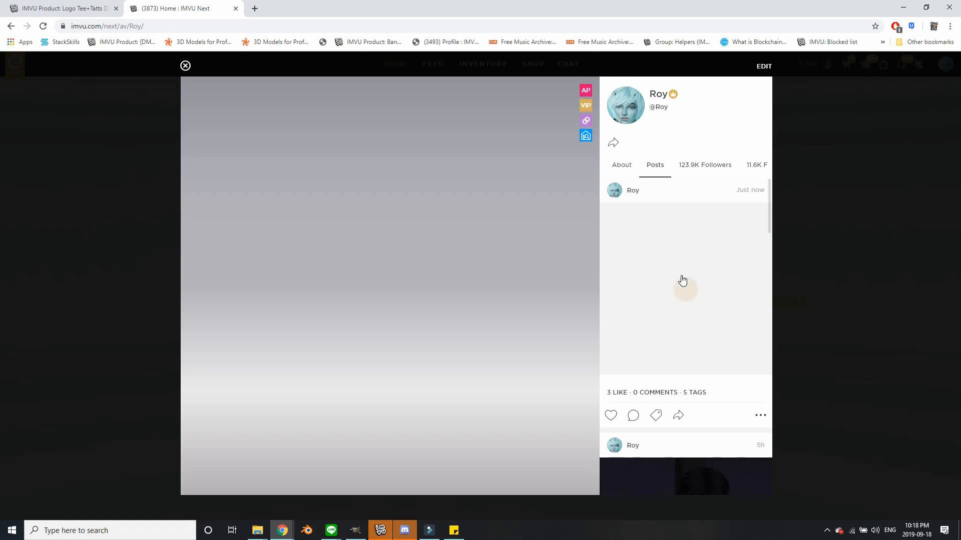
Set the newest photo's caption to "I like cows :)" and save it
{"action": "left_click", "coordinate": [760, 415]}
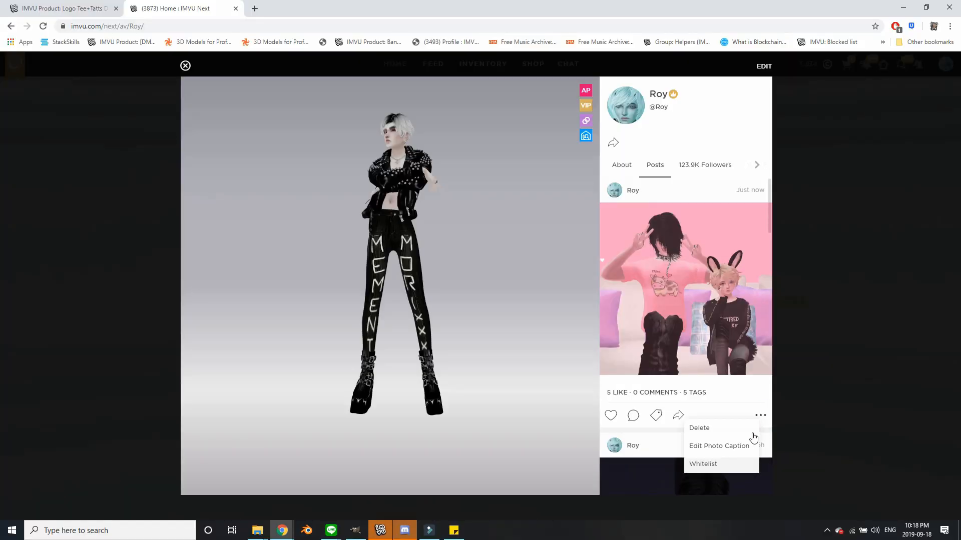
{"action": "left_click", "coordinate": [742, 446]}
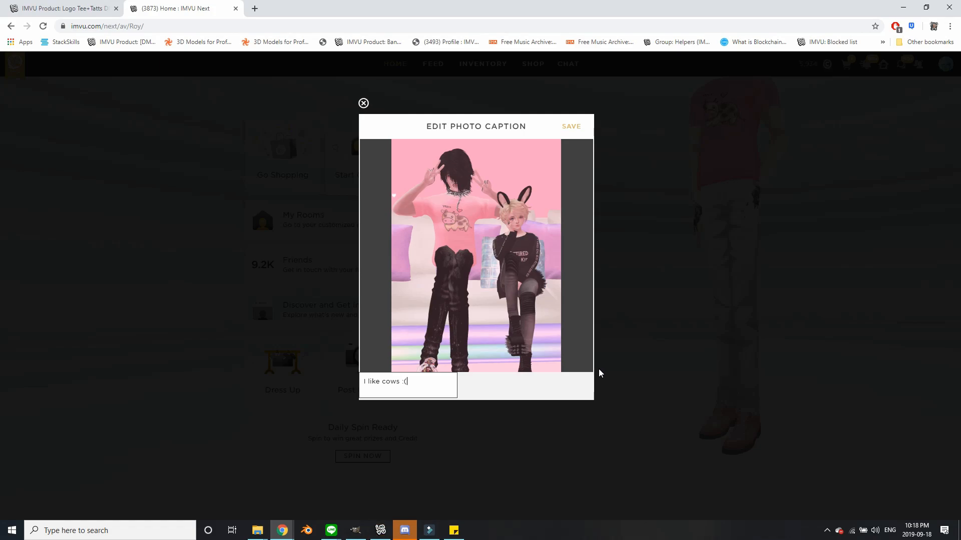
{"action": "type", "text": ")"}
{"action": "left_click", "coordinate": [573, 127]}
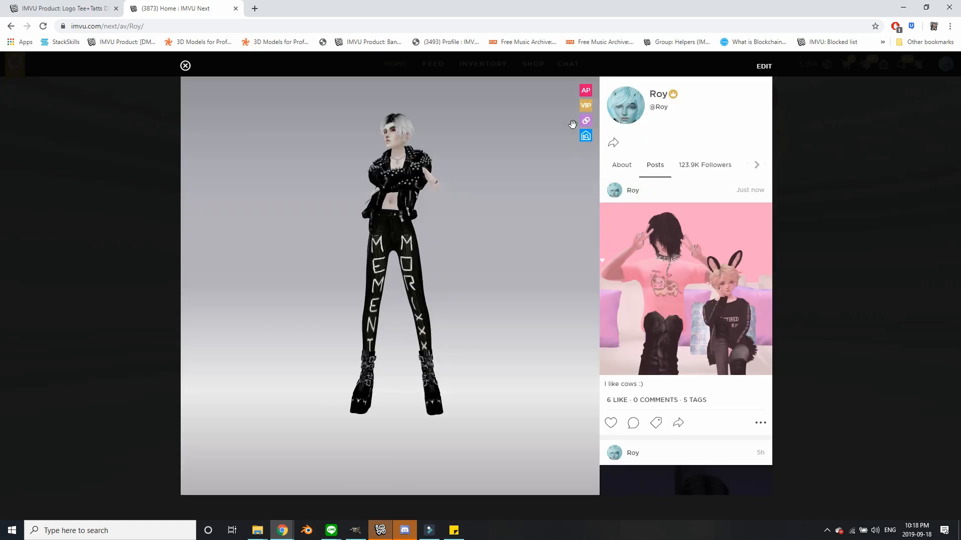